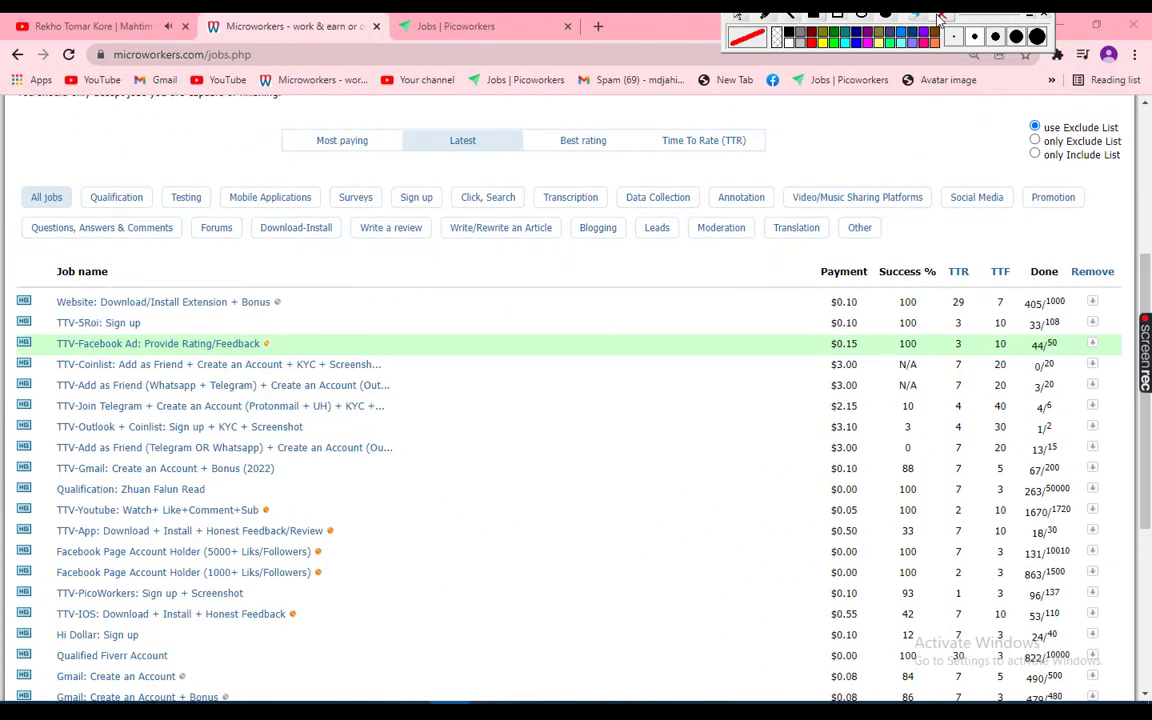
Highlight the $3.00 TTV-Add as Friend job row in the Latest jobs list
mouse_move(8, 375)
mouse_down()
mouse_move(67, 402)
mouse_move(1112, 399)
mouse_up()
Open the $3.00 TTV-Add as Friend job and accept it to start the task
drag(822, 376, 886, 398)
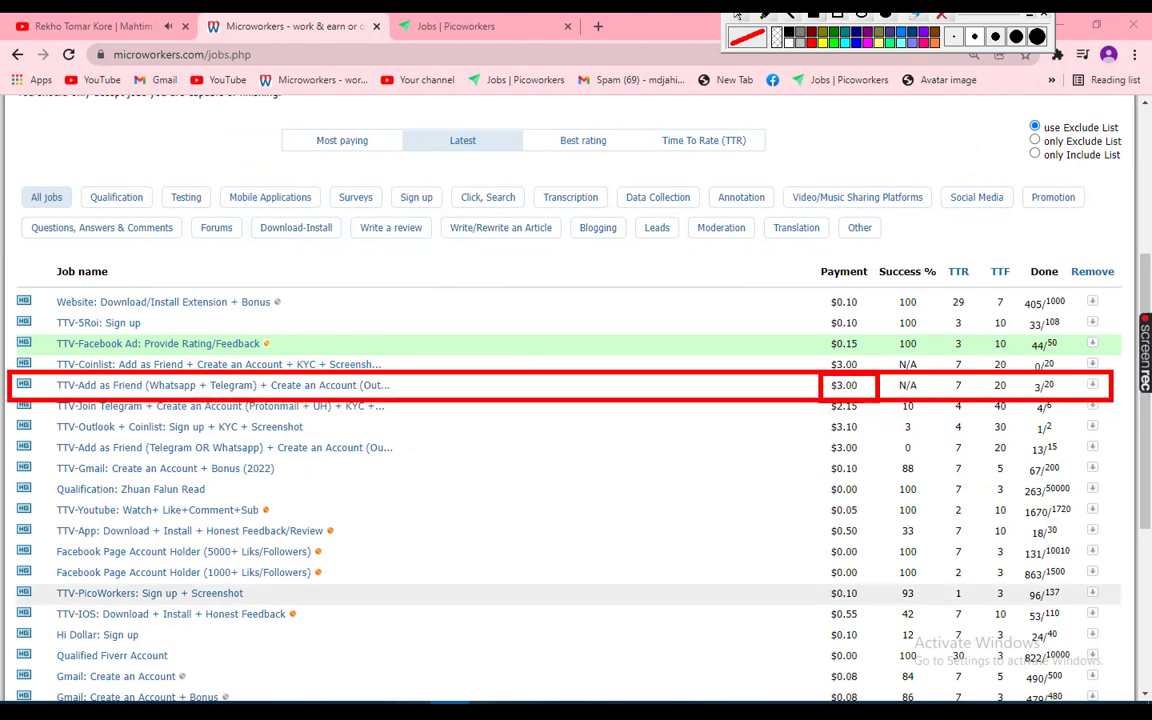
click(941, 16)
click(290, 386)
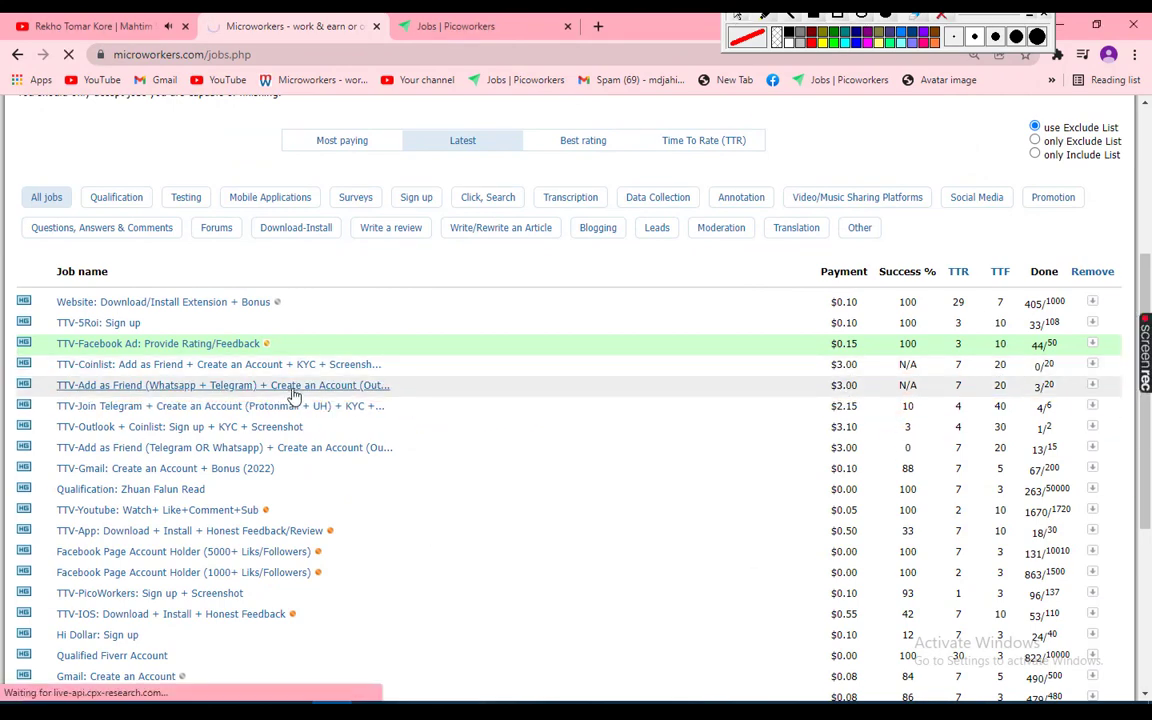
scroll(1028, 509, down, 10)
click(1030, 525)
scroll(369, 437, down, 1)
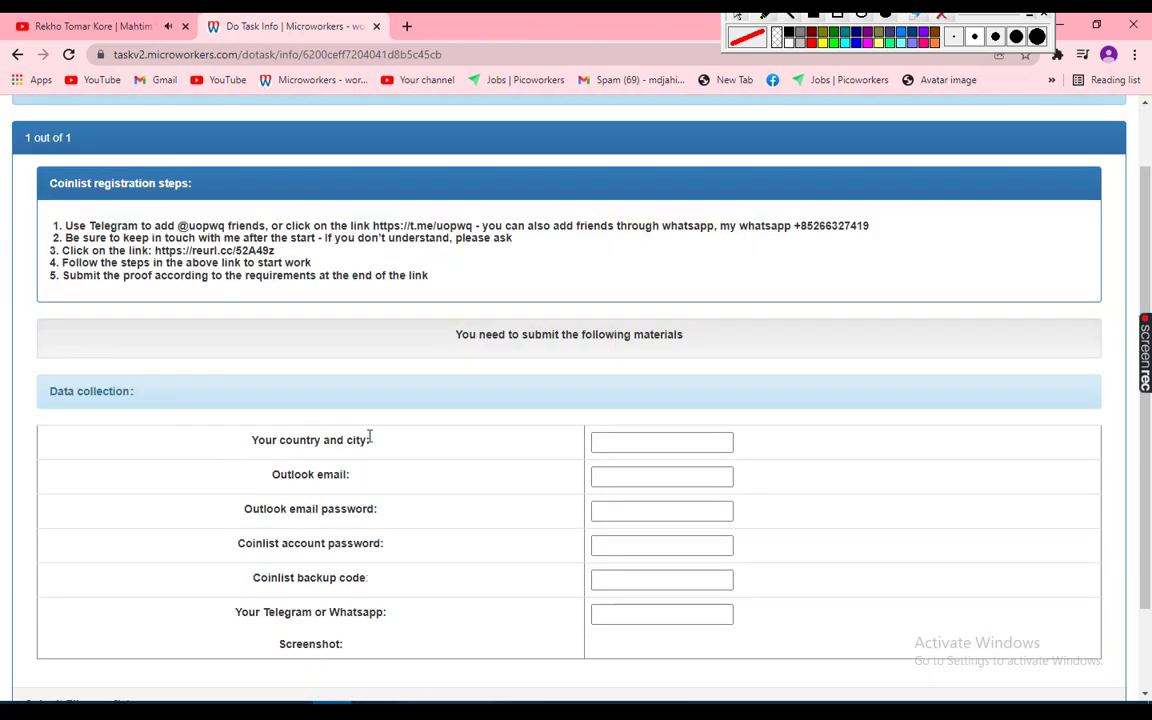
Open the task's Telegram contact link in a new tab, then mark the WhatsApp number
drag(373, 226, 471, 226)
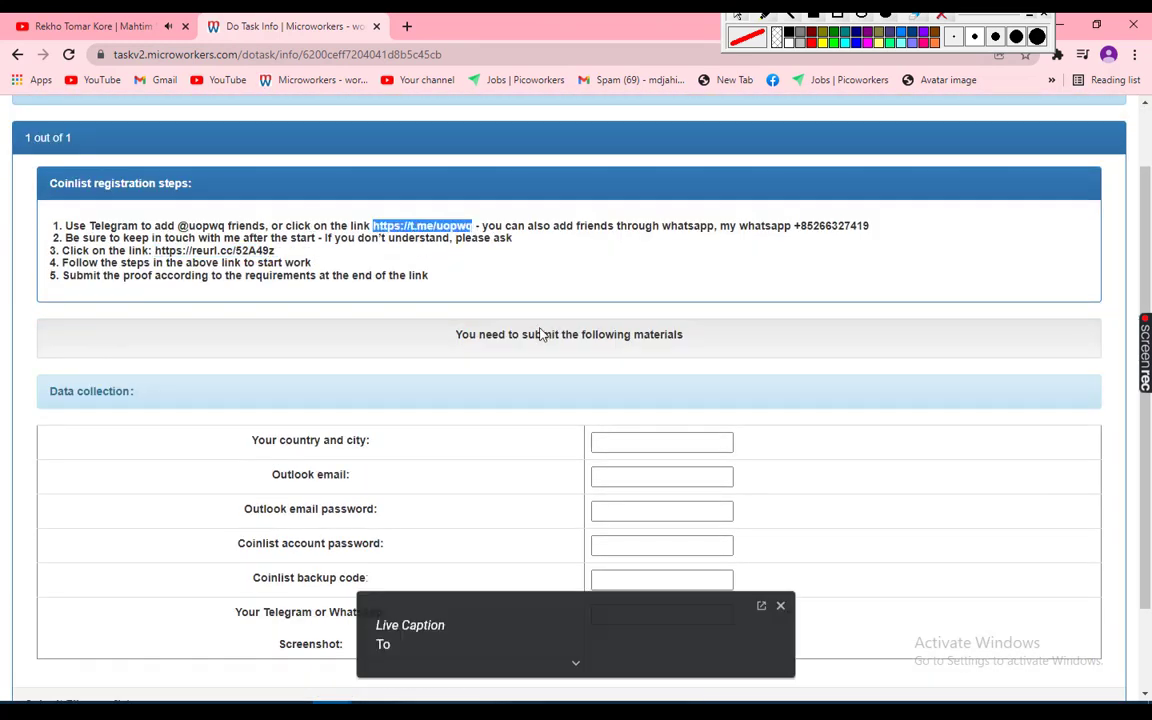
key(ctrl+c)
key(ctrl+t)
key(ctrl+v)
key(Return)
click(598, 190)
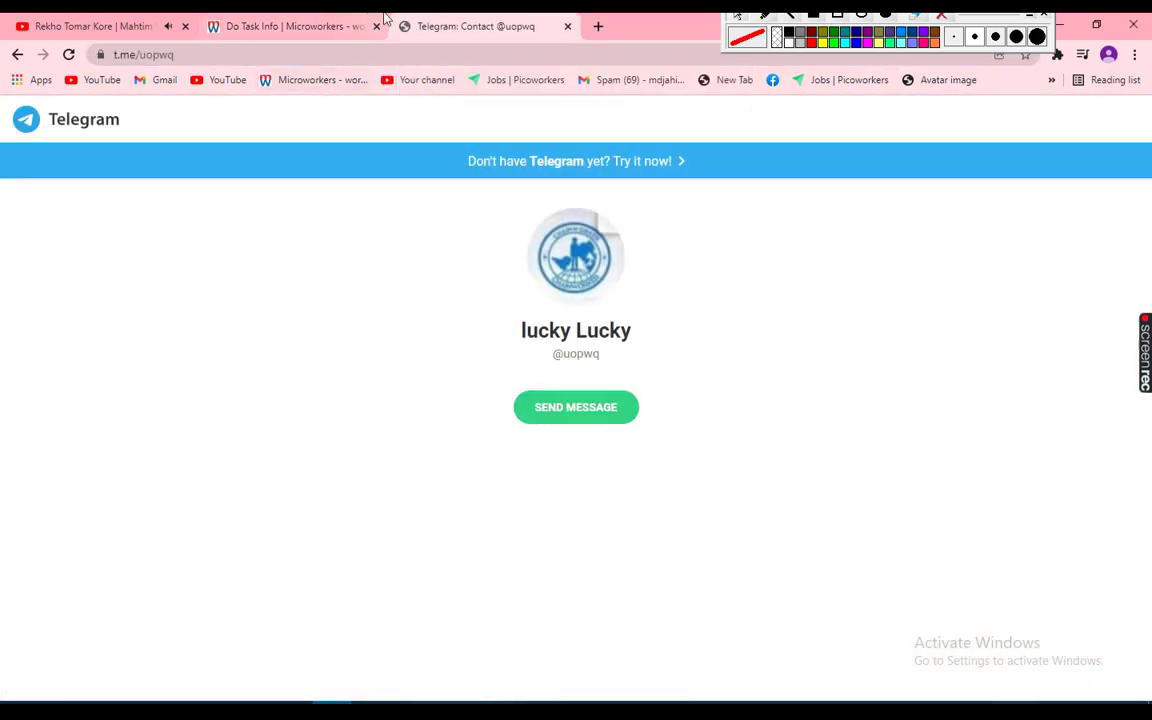
click(300, 26)
drag(718, 214, 878, 237)
click(838, 14)
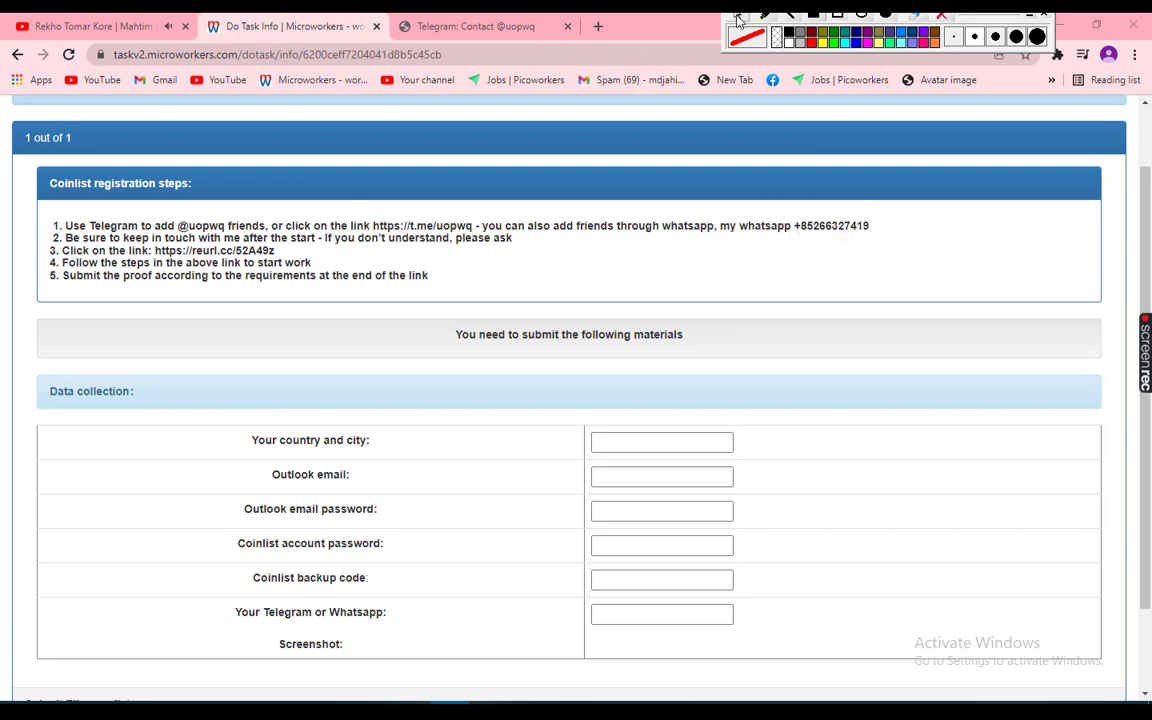
Open the reurl.cc guide link in a new tab and read through the Medium article
drag(155, 250, 274, 250)
key(ctrl+c)
middle_click(410, 28)
key(ctrl+t)
key(ctrl+v)
key(Return)
scroll(490, 240, down, 4)
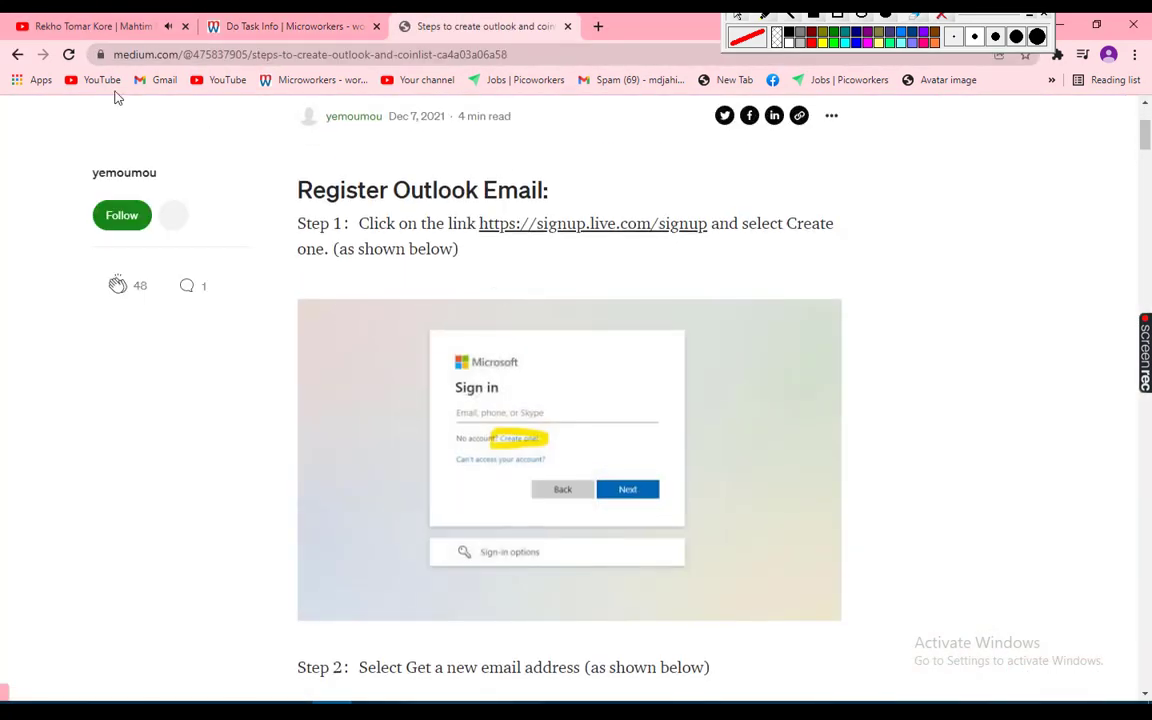
scroll(490, 240, up, 2)
scroll(637, 342, down, 15)
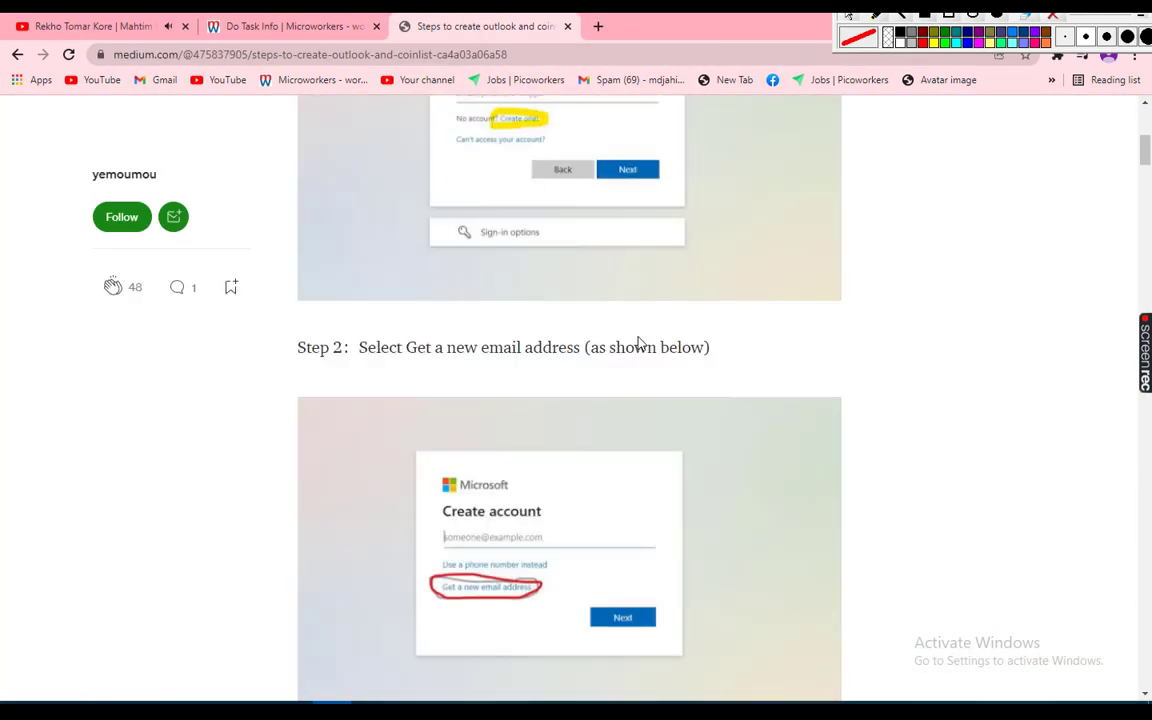
scroll(478, 279, down, 20)
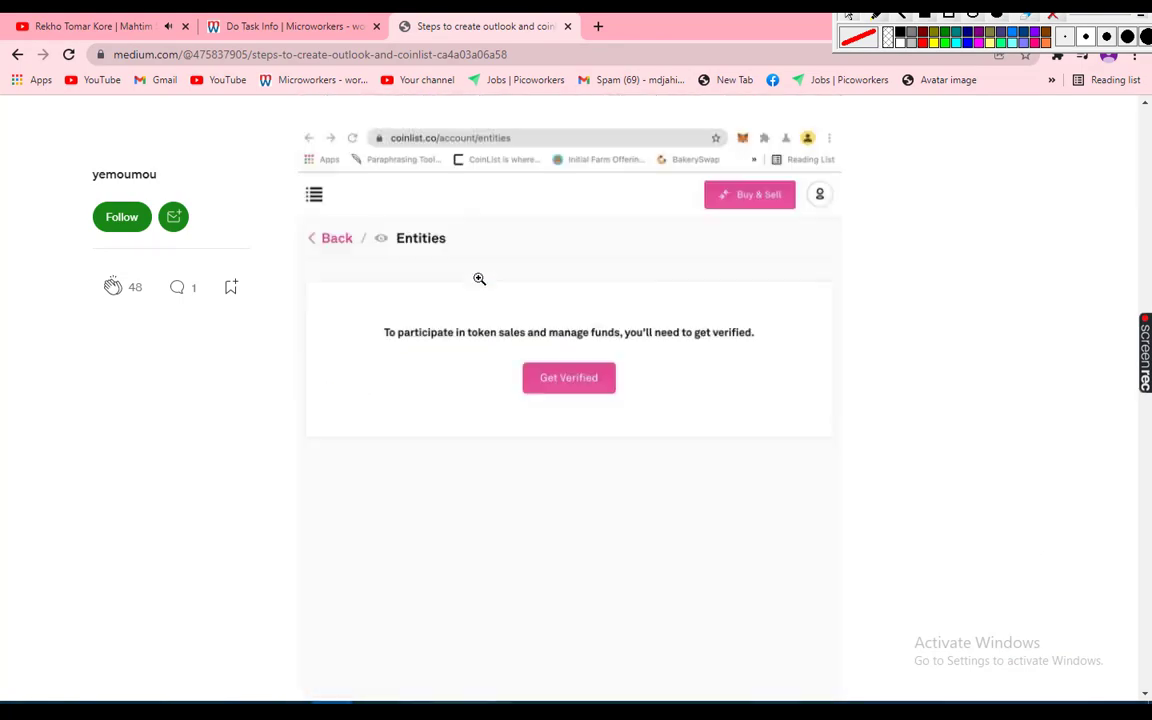
scroll(479, 279, down, 20)
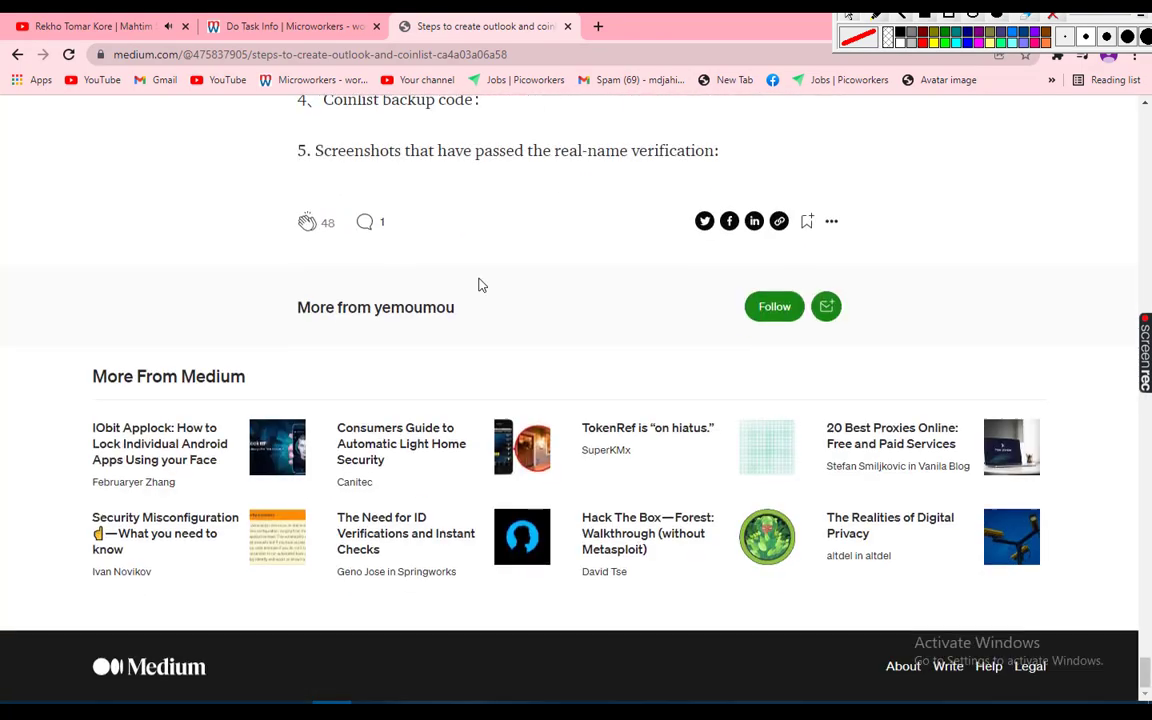
scroll(481, 285, up, 8)
scroll(481, 288, up, 5)
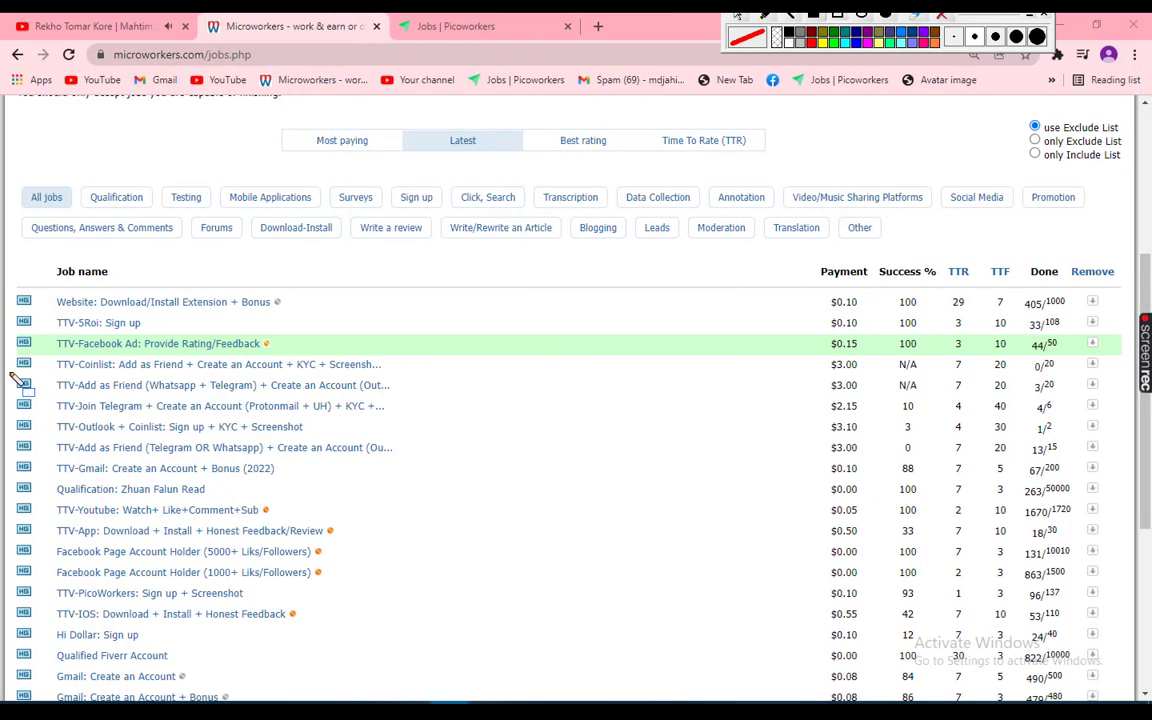
Highlight the TTV-Add as Friend row, its $3.00 payment and title, then clear the marks
mouse_move(10, 369)
mouse_down()
mouse_move(78, 408)
mouse_move(553, 409)
mouse_move(666, 390)
mouse_move(830, 393)
mouse_move(866, 405)
mouse_move(1112, 400)
mouse_up()
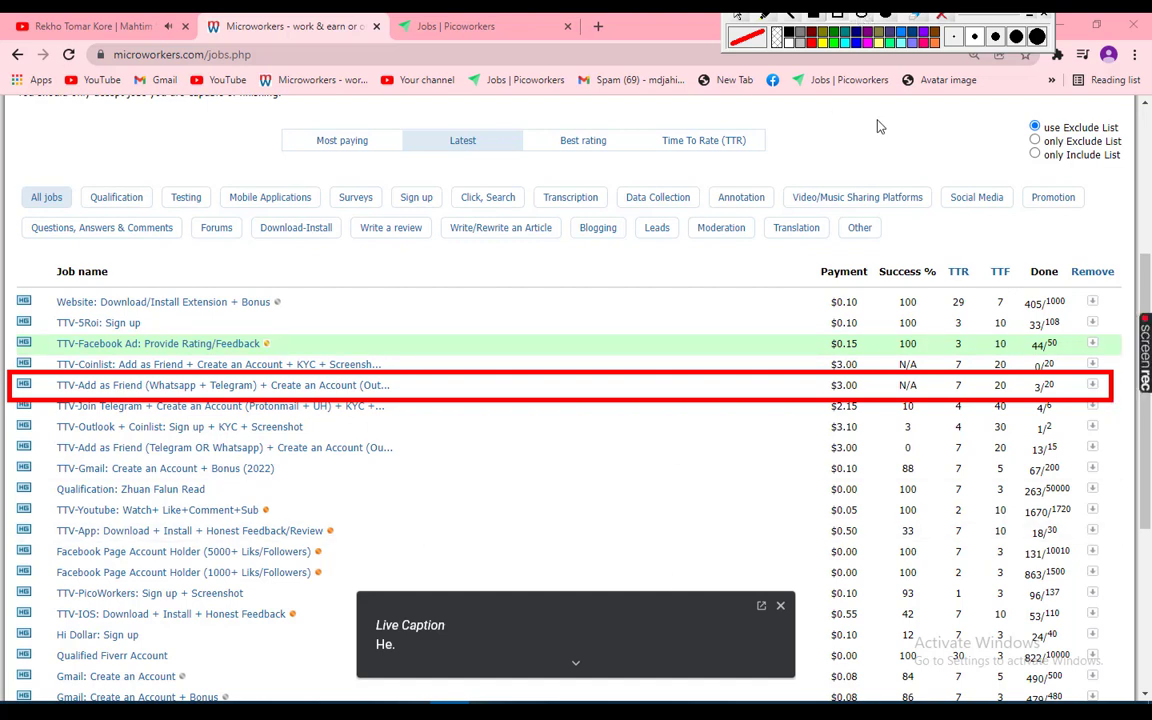
drag(821, 377, 882, 405)
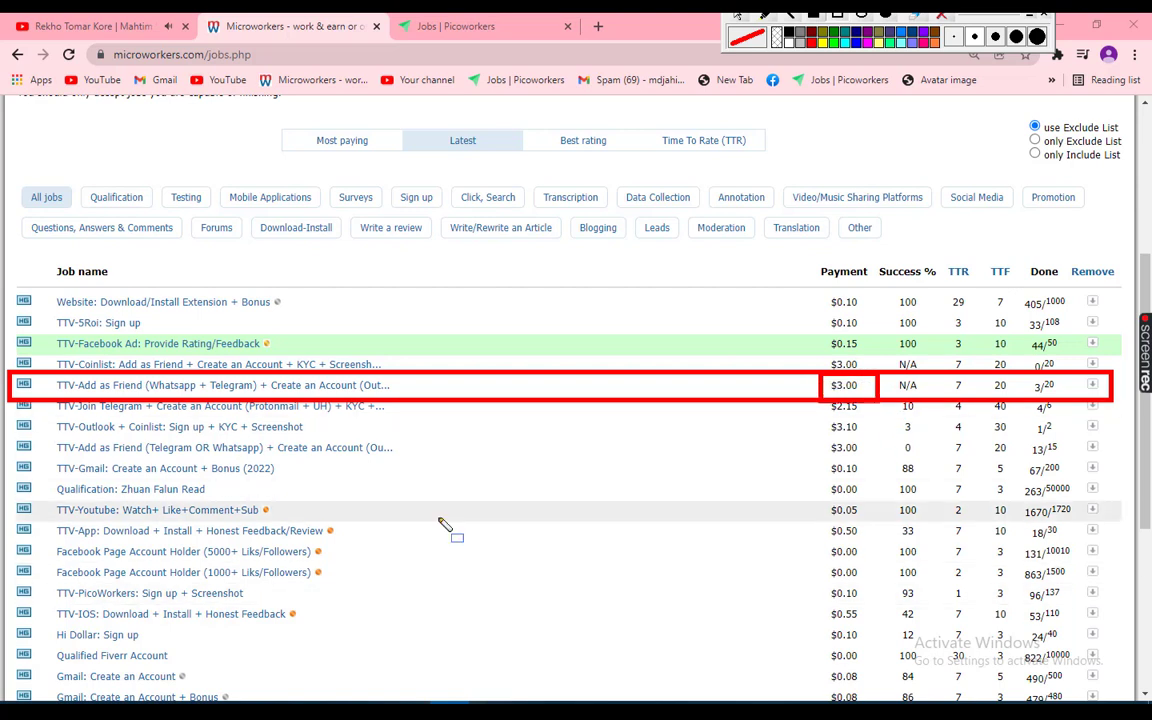
mouse_move(40, 375)
mouse_down()
mouse_move(92, 394)
mouse_move(405, 406)
mouse_up()
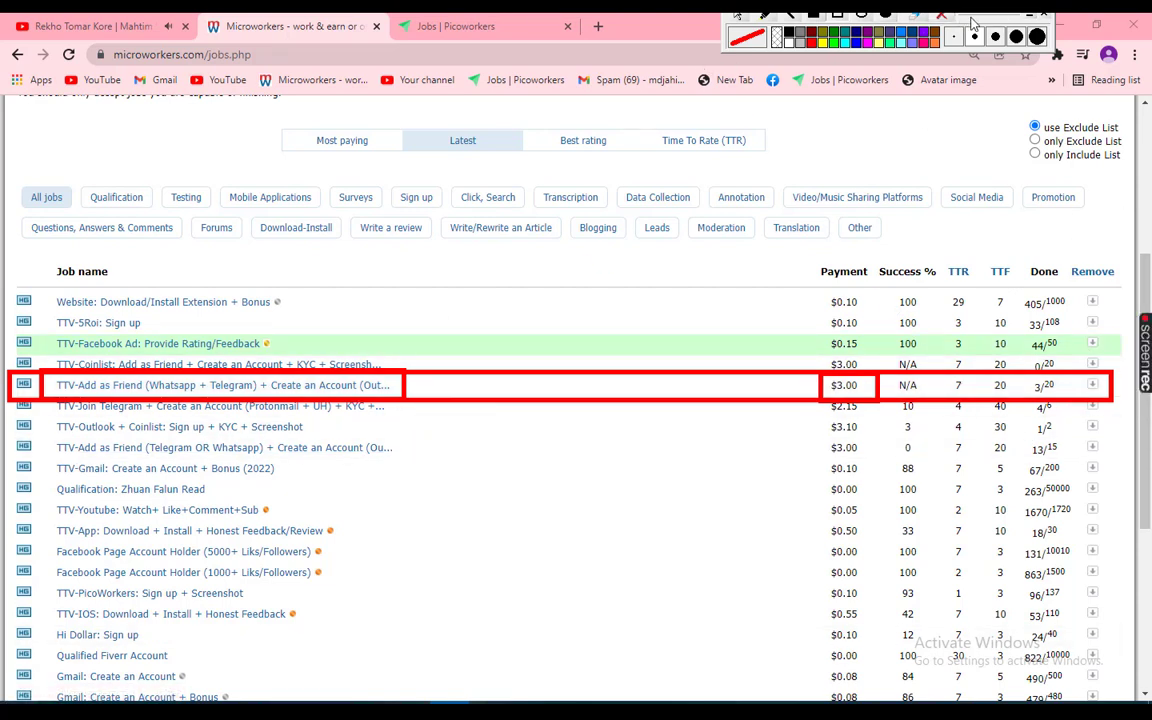
click(944, 17)
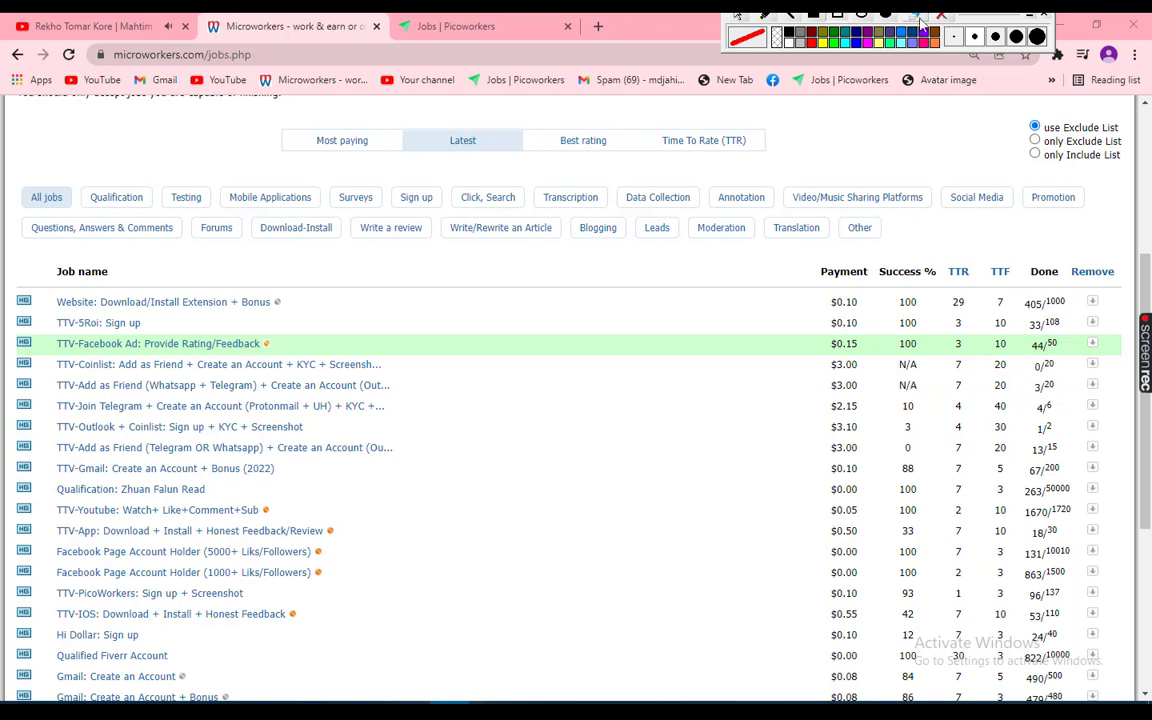
Open the TTV-Add as Friend job, close the Picoworkers tab, and accept the task
click(295, 393)
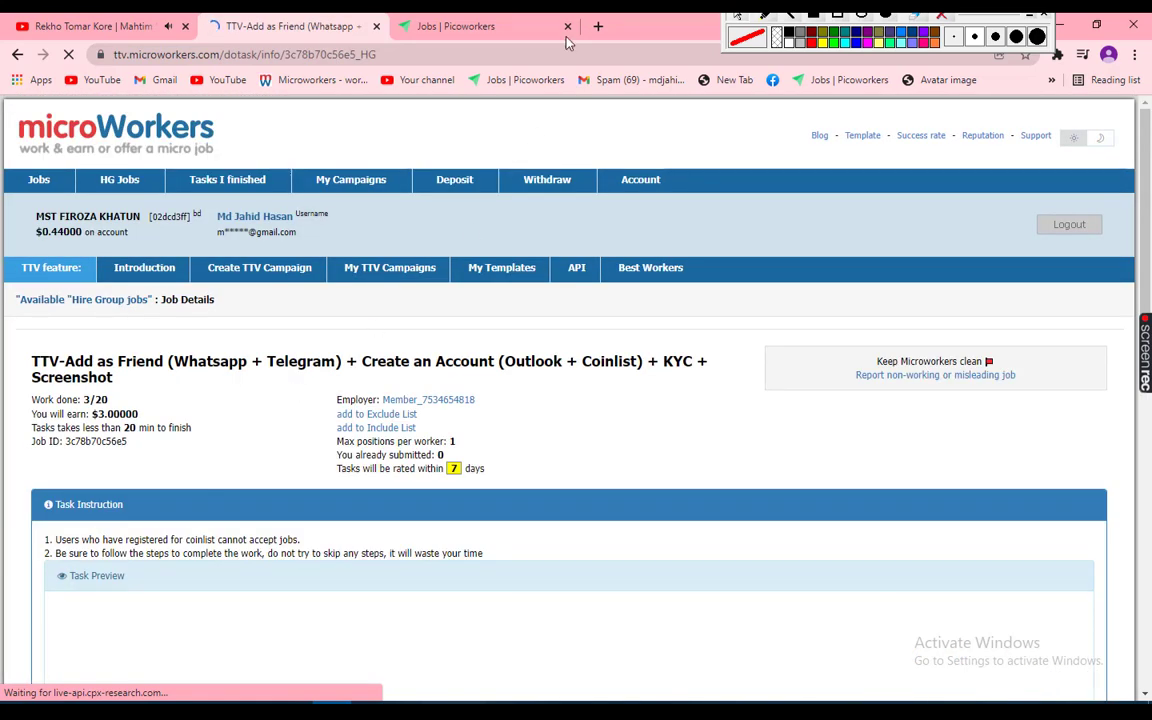
click(568, 28)
scroll(455, 247, down, 5)
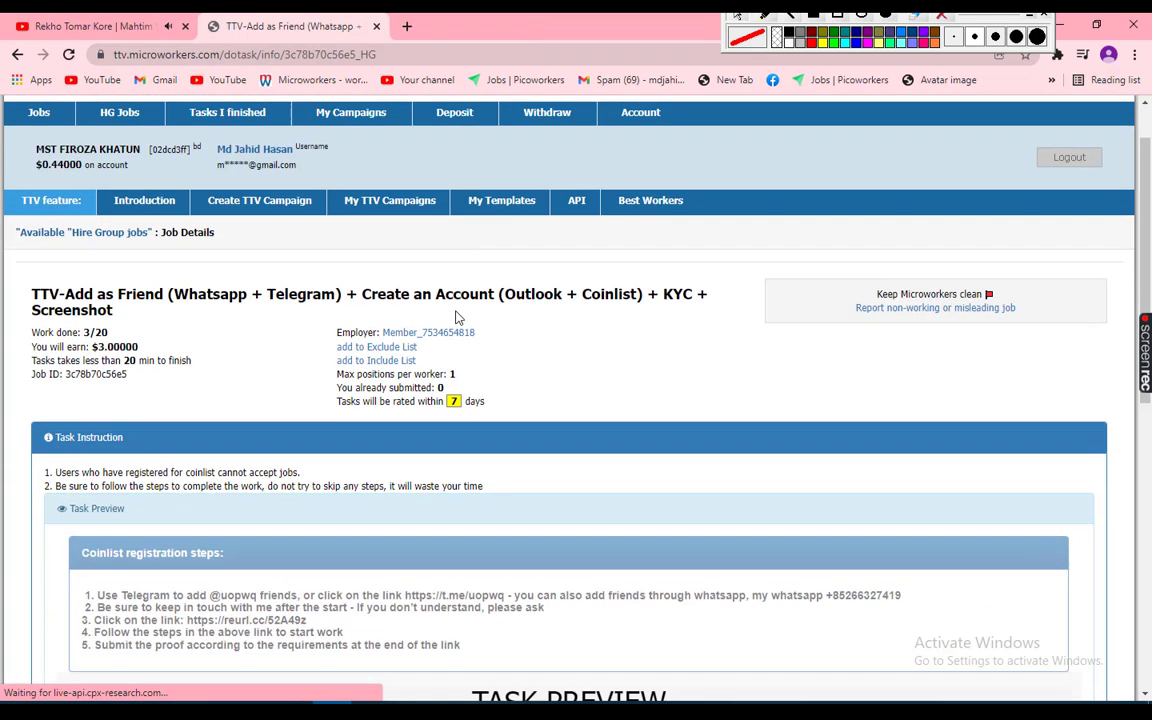
scroll(455, 317, down, 3)
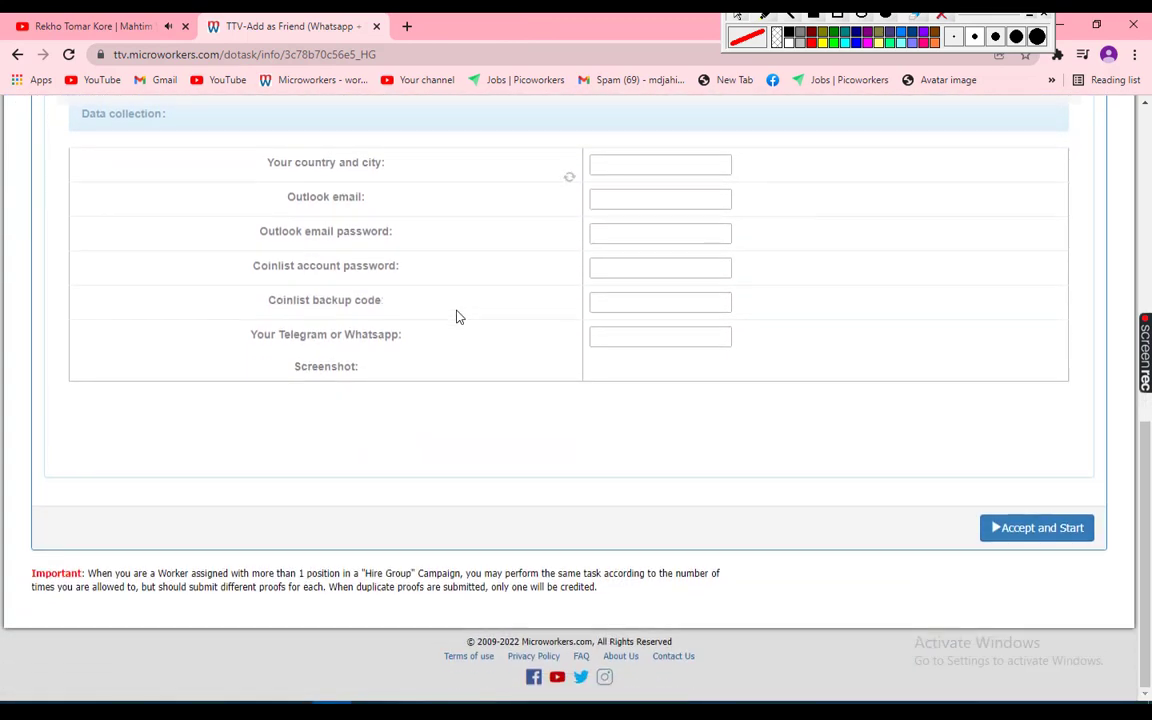
click(1035, 533)
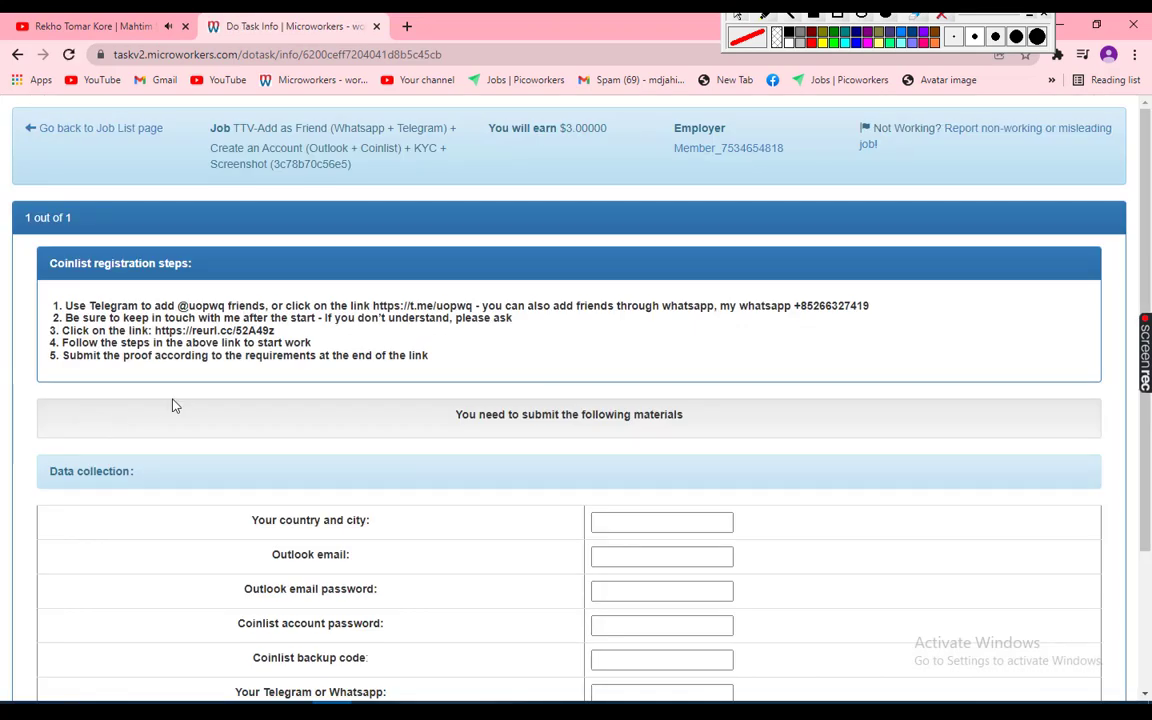
scroll(364, 451, down, 2)
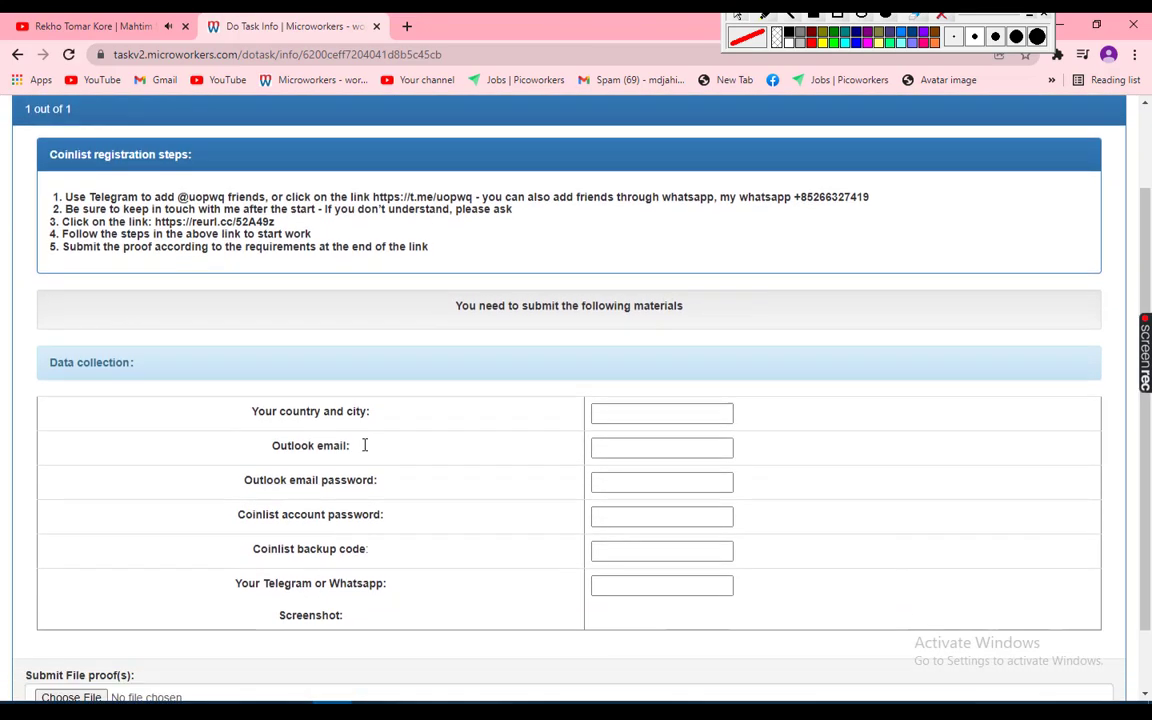
scroll(364, 451, up, 1)
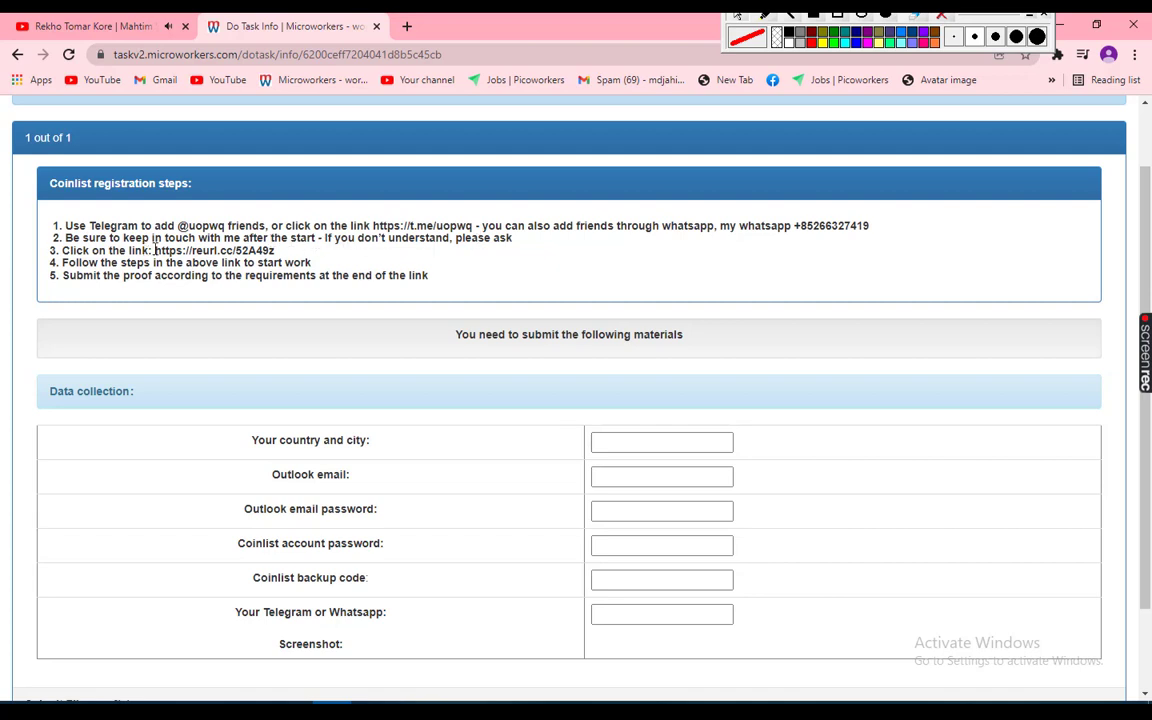
drag(155, 250, 272, 250)
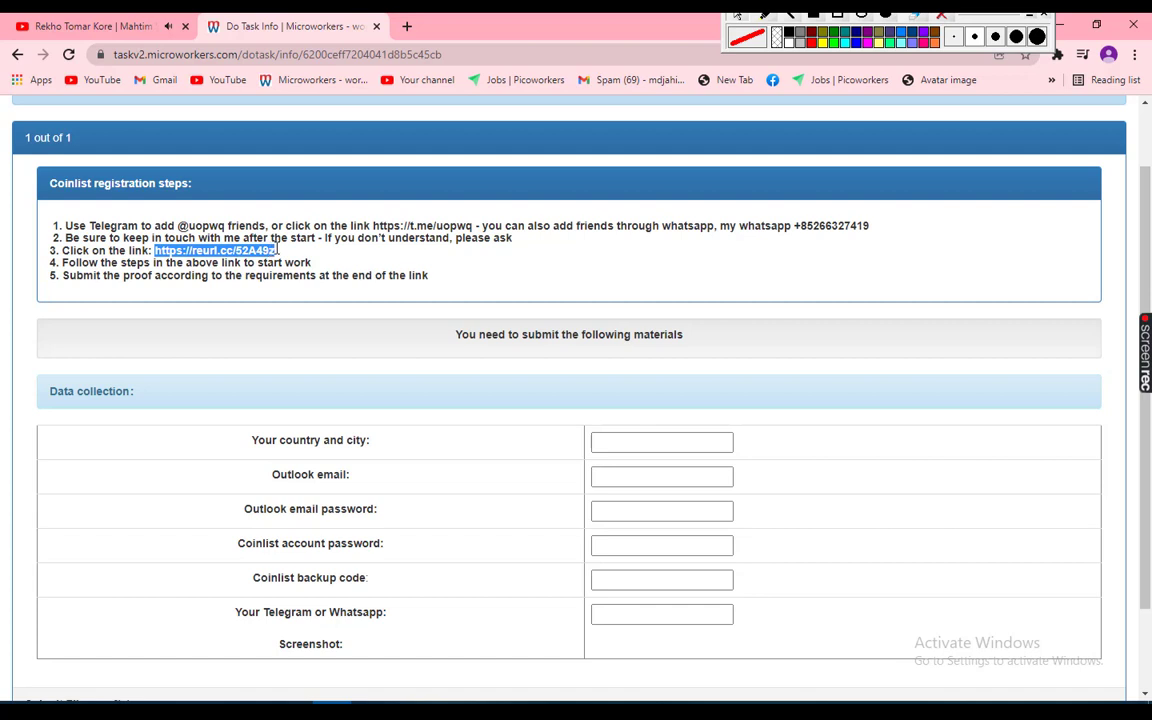
click(200, 245)
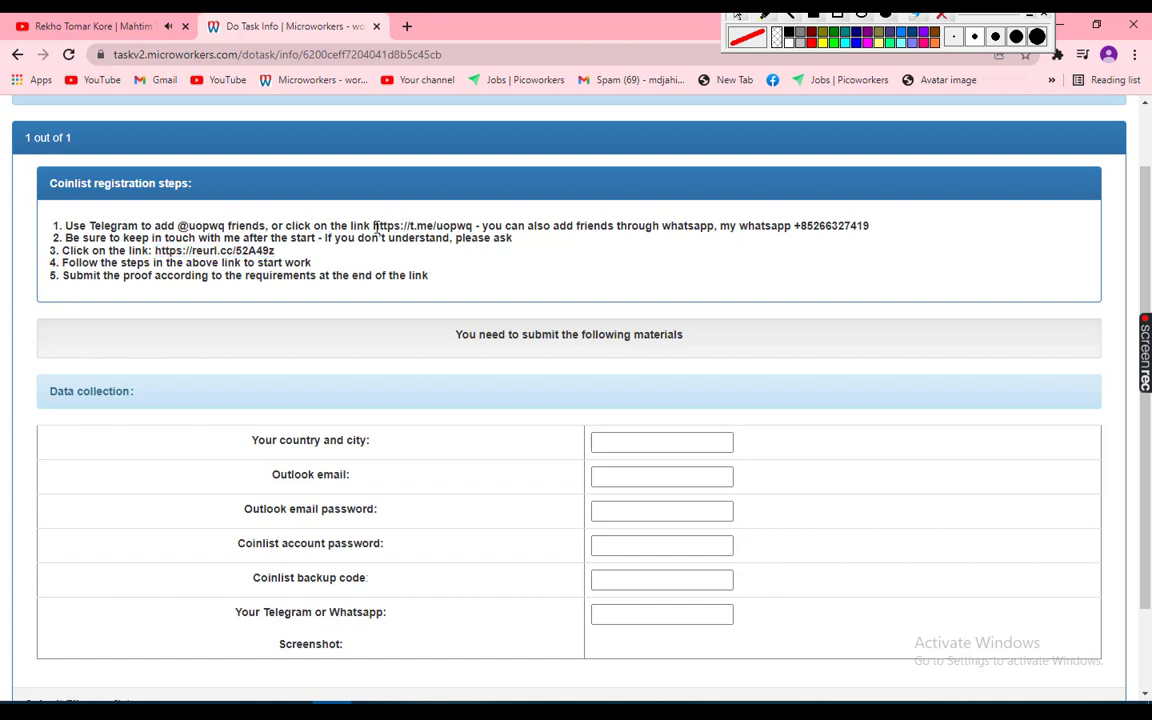
drag(374, 226, 620, 26)
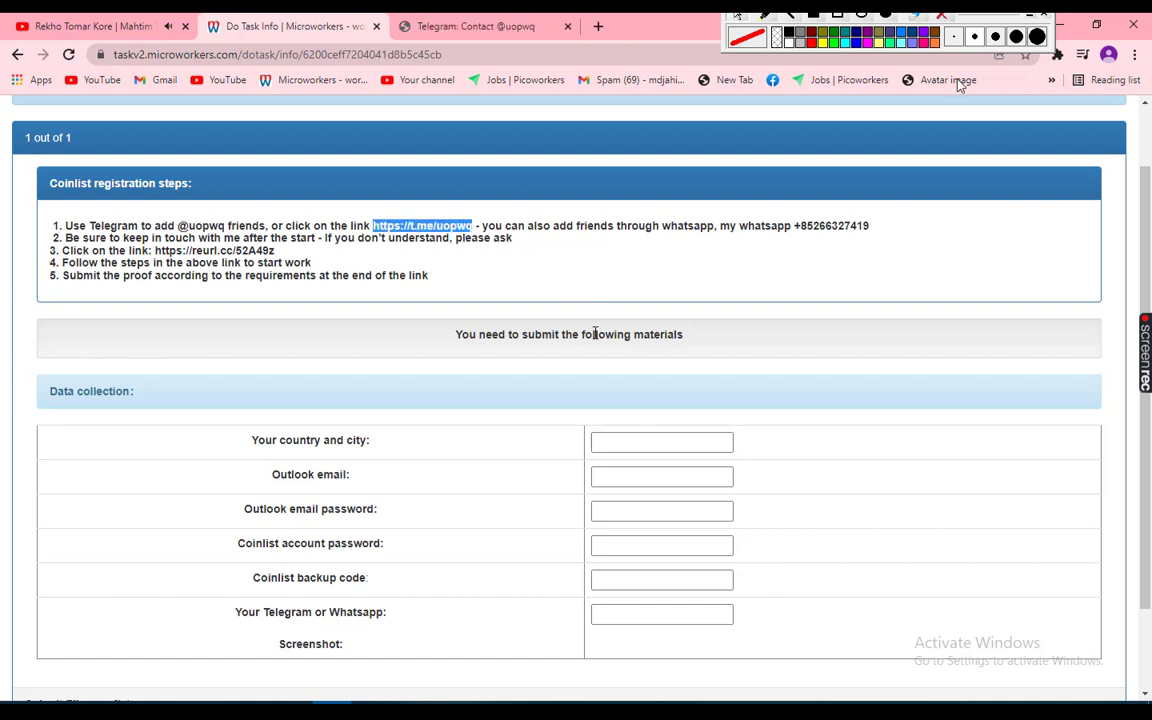
click(838, 17)
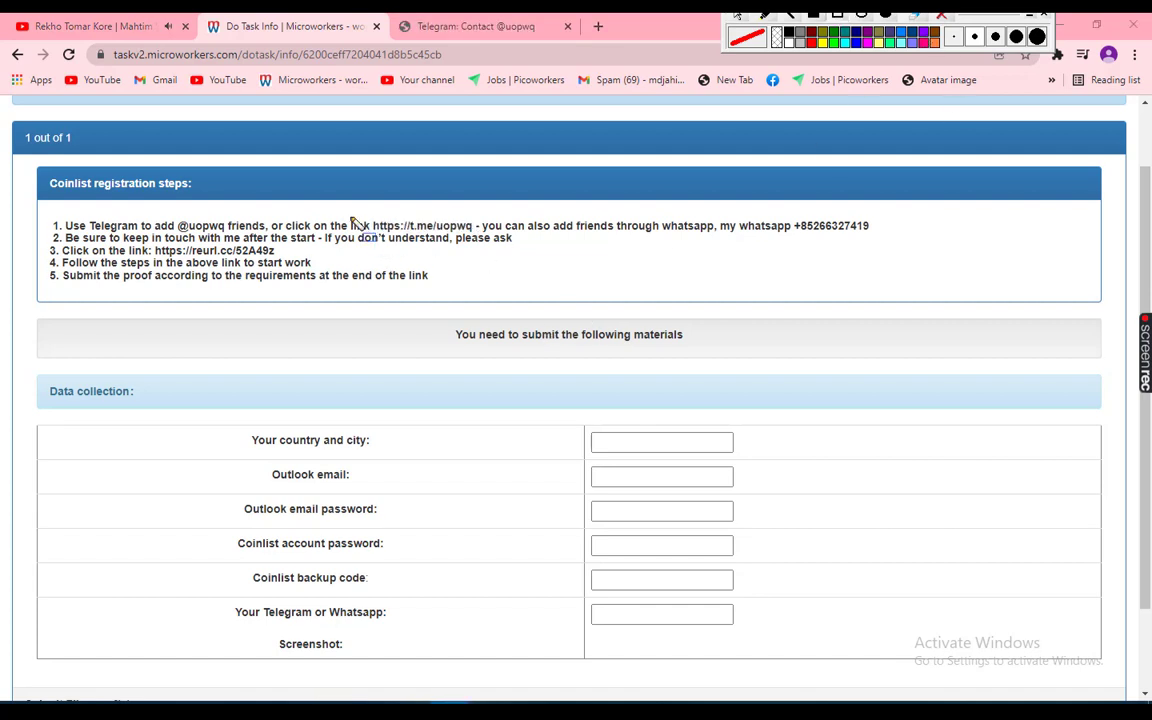
mouse_move(368, 214)
mouse_down()
mouse_move(404, 232)
mouse_move(487, 241)
mouse_up()
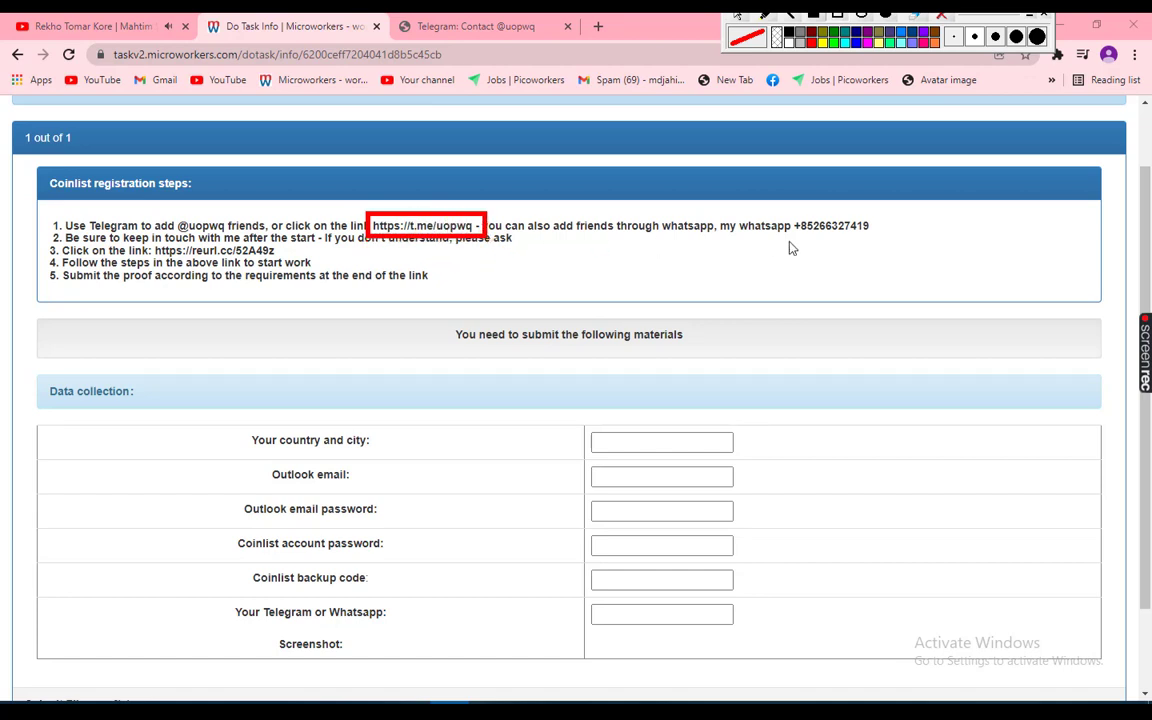
mouse_move(717, 210)
mouse_down()
mouse_move(746, 244)
mouse_move(879, 241)
mouse_up()
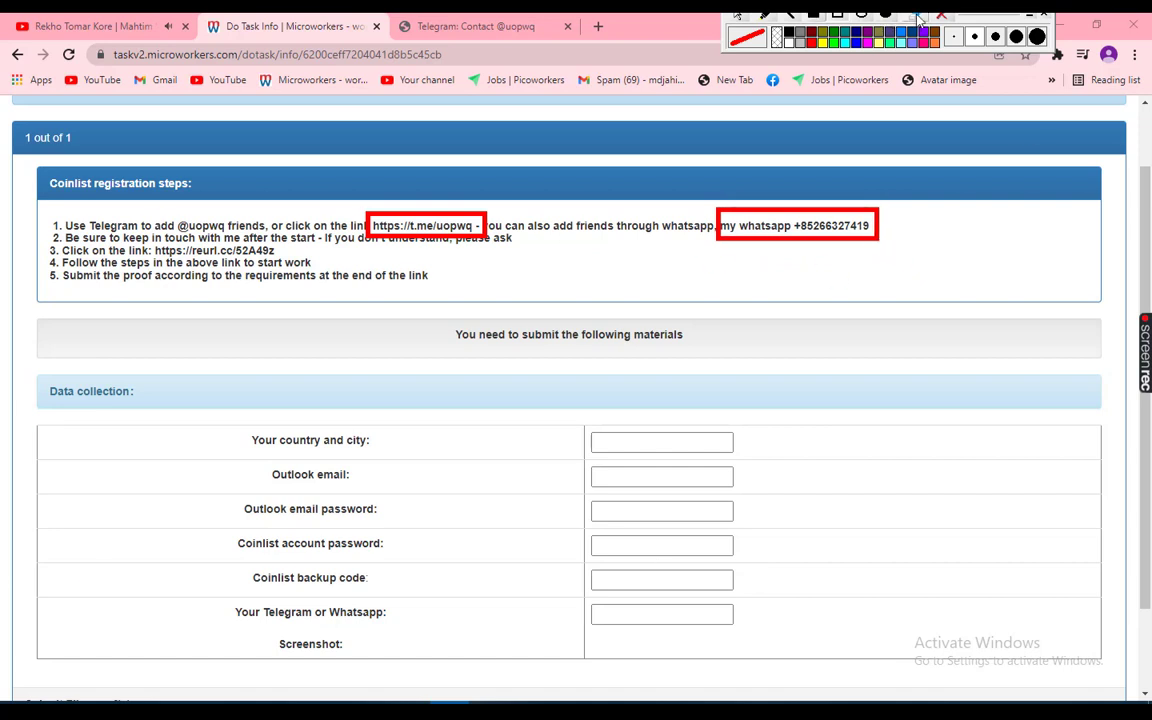
click(941, 16)
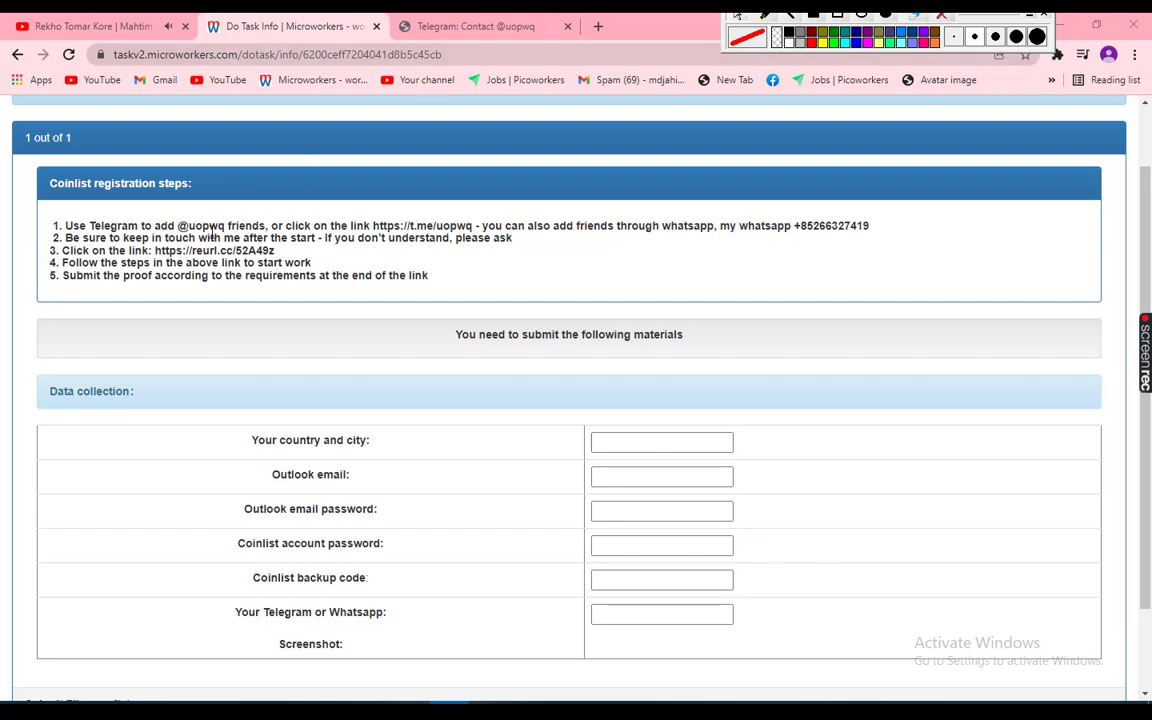
drag(156, 251, 276, 251)
key(ctrl+c)
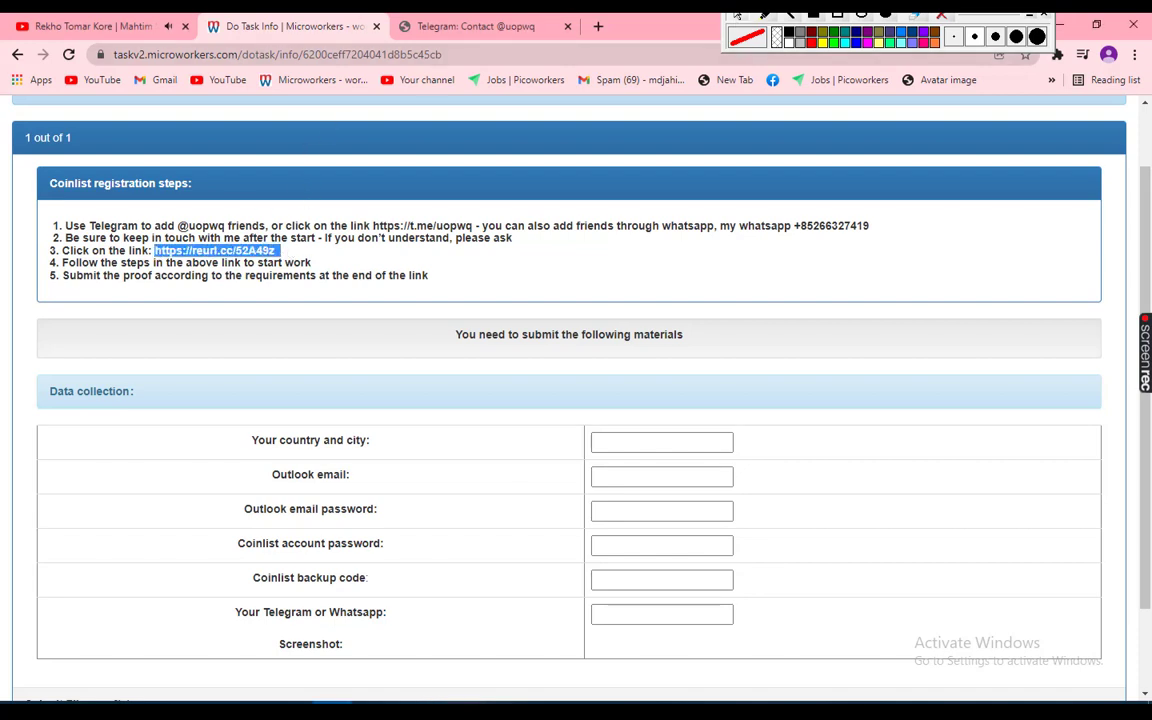
click(567, 27)
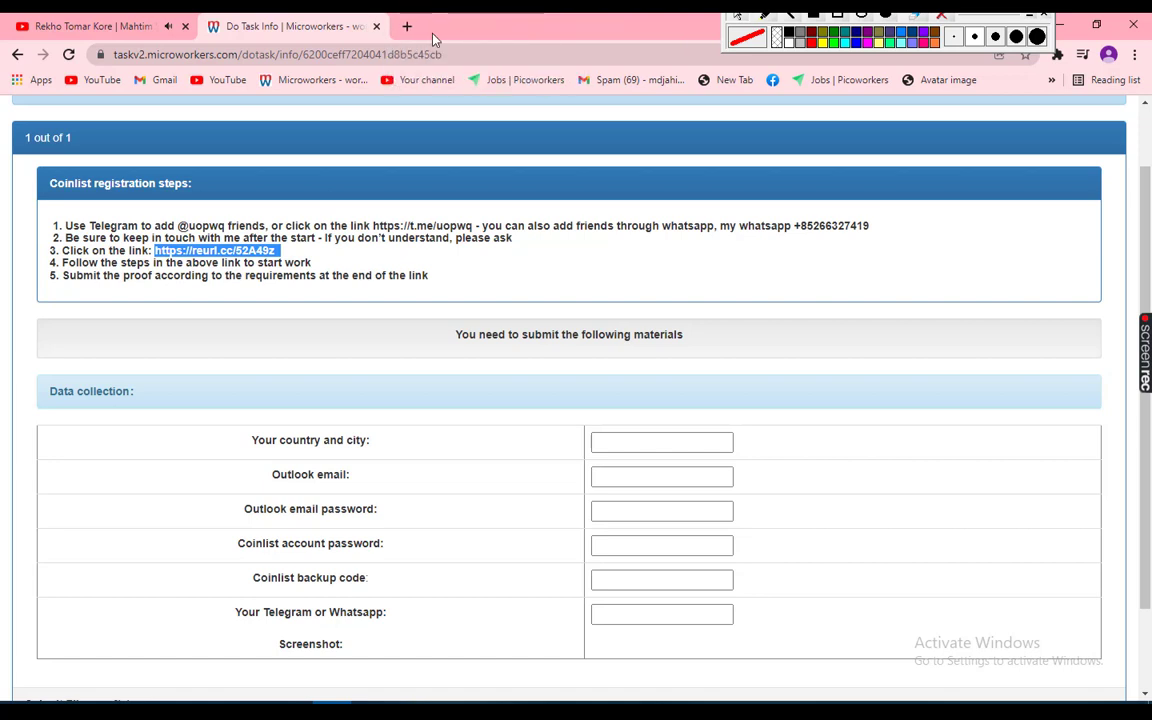
click(405, 25)
key(ctrl+v)
key(Return)
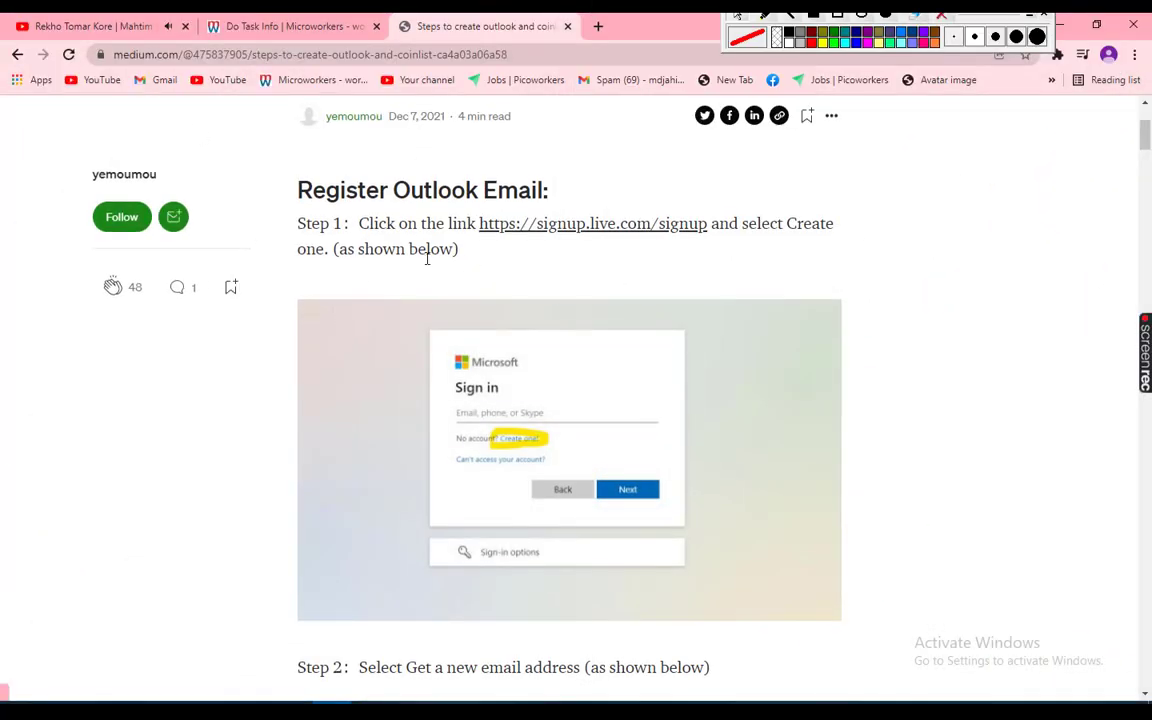
scroll(496, 326, up, 1)
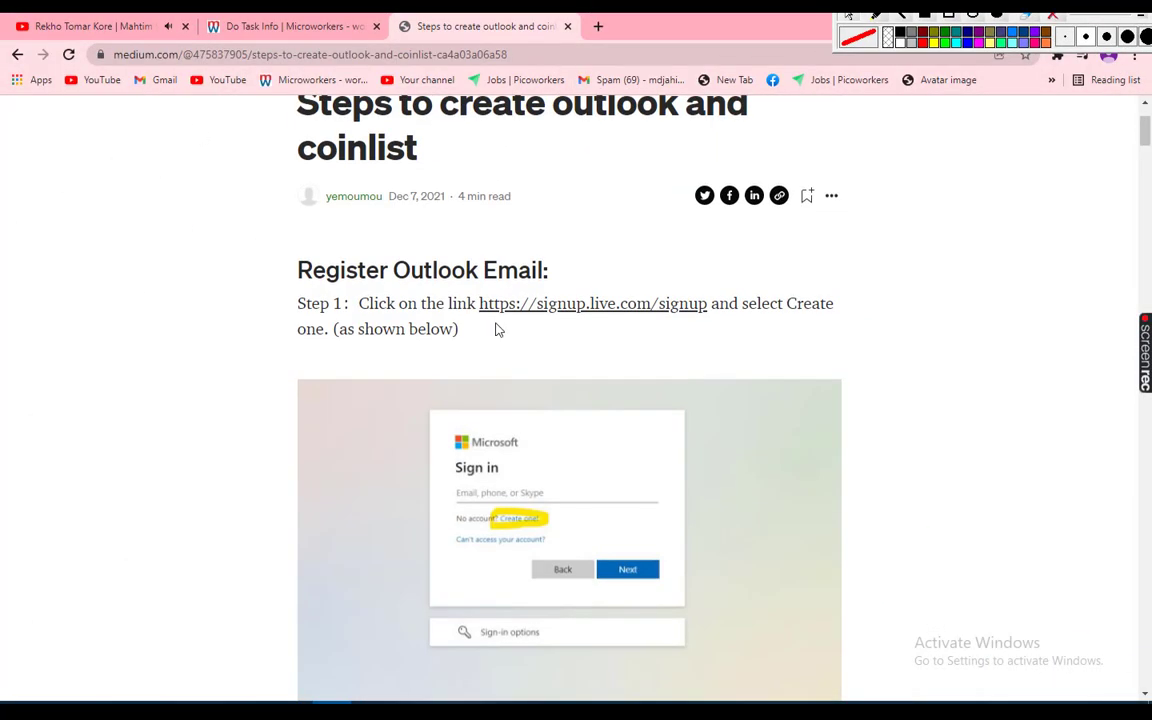
scroll(380, 342, down, 5)
scroll(575, 318, down, 20)
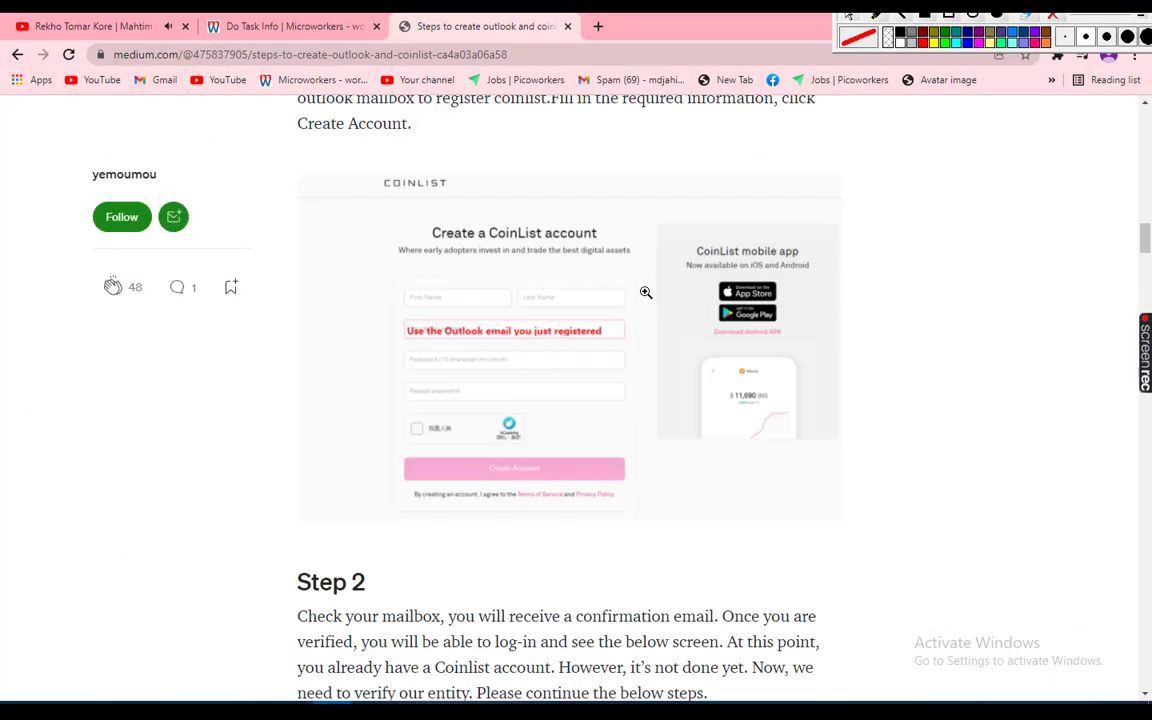
scroll(479, 279, down, 20)
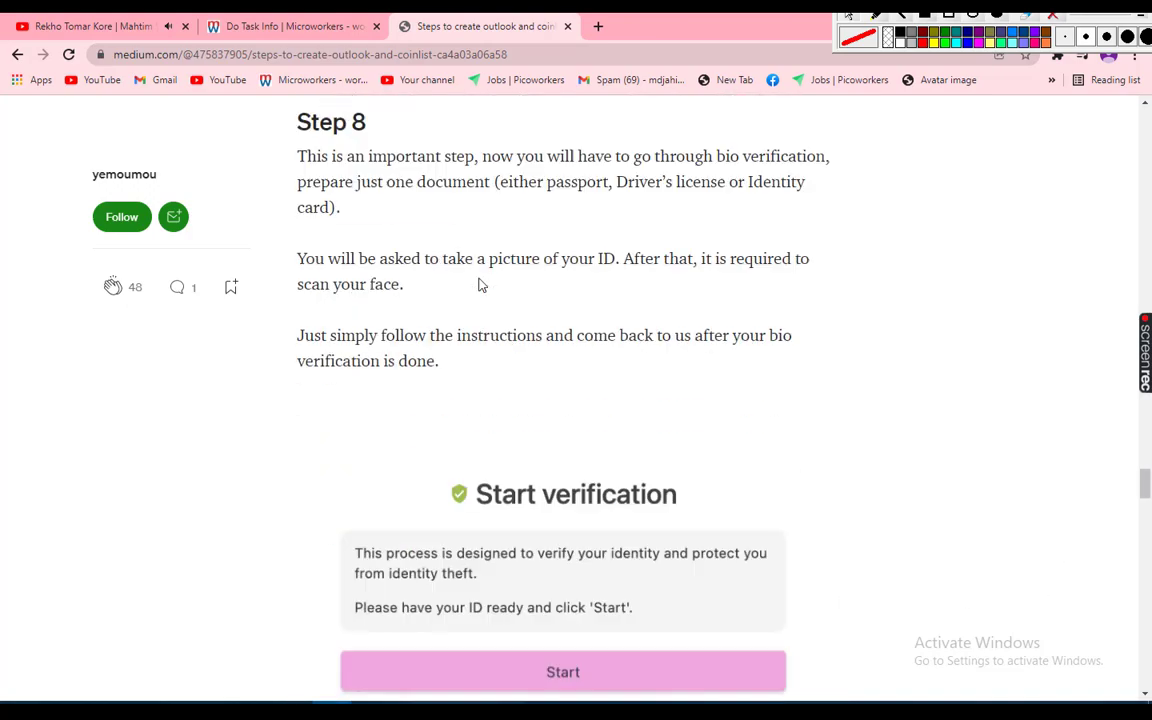
scroll(479, 280, down, 5)
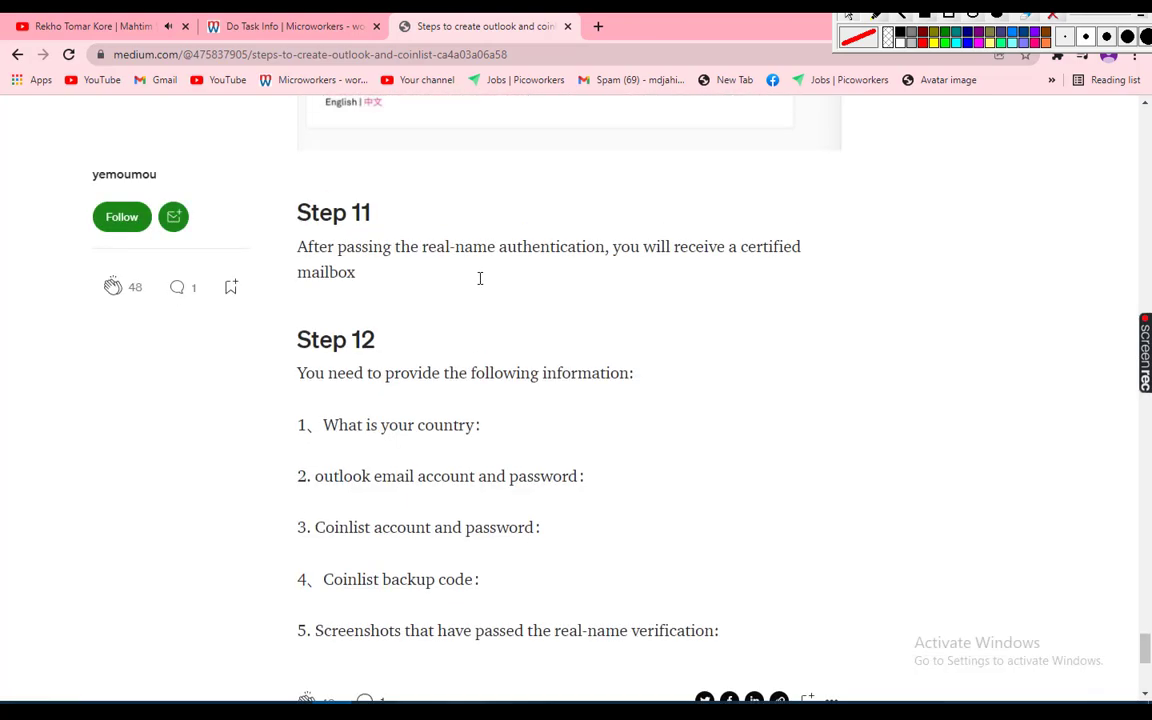
scroll(480, 278, up, 11)
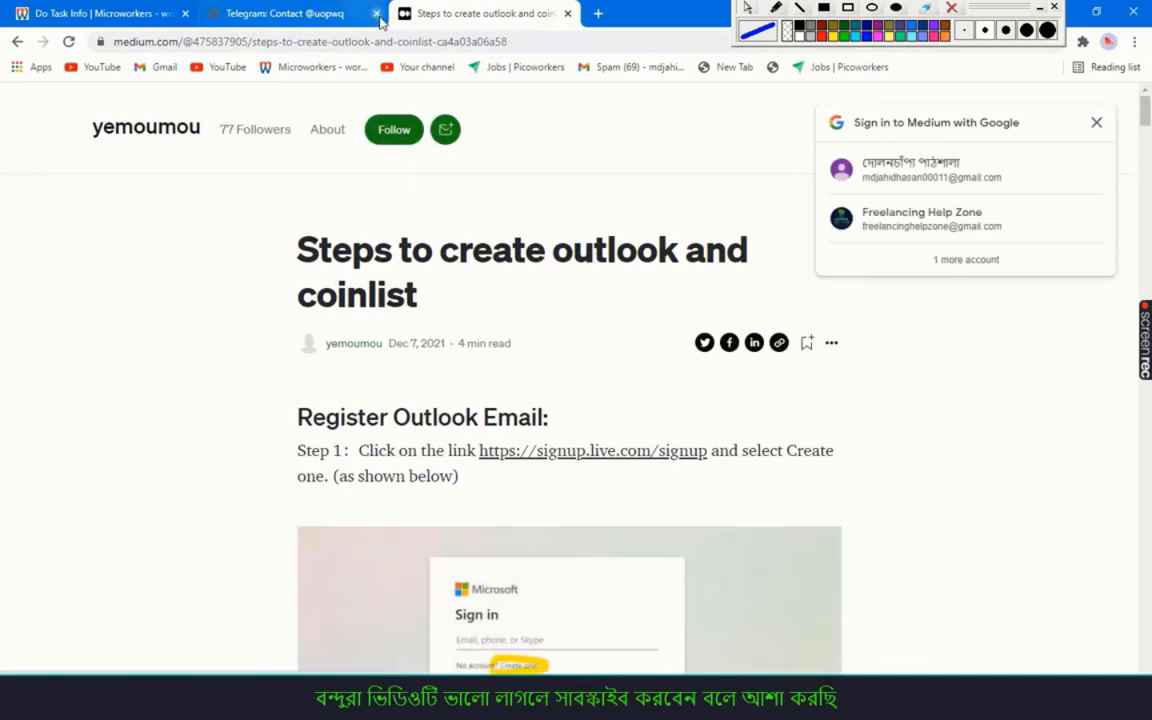
Close the Telegram tab, dismiss Medium's sign-in prompt, and box the Register Outlook Email step
click(376, 14)
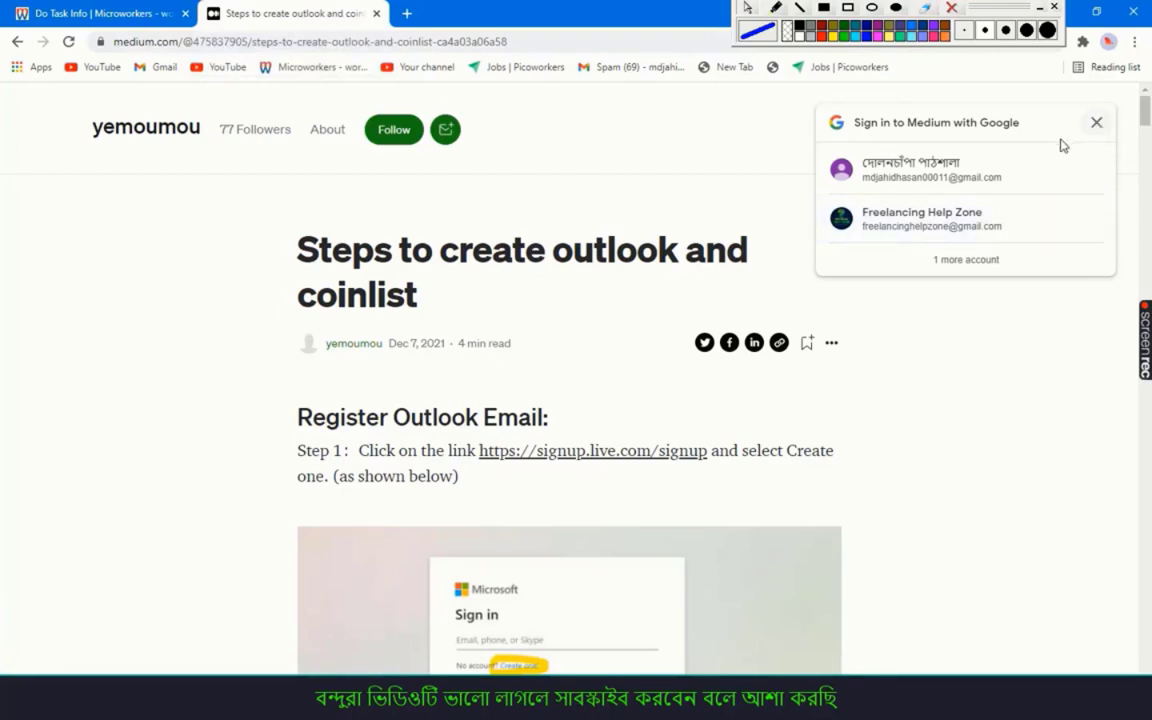
click(938, 218)
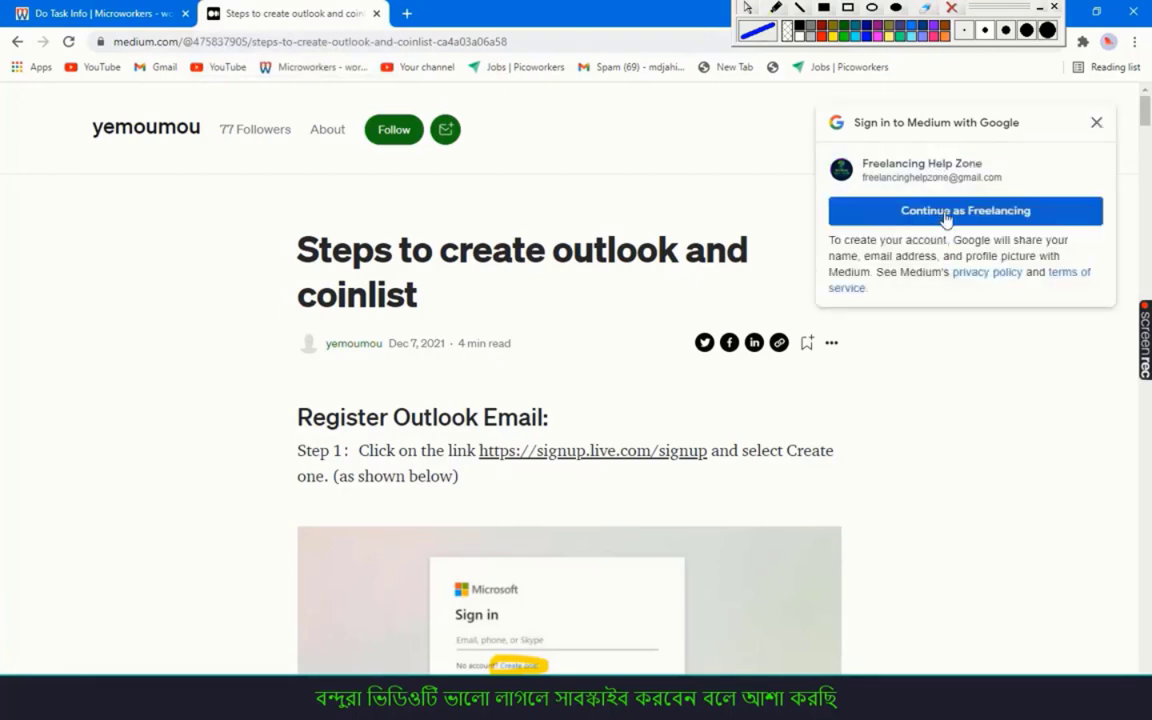
click(945, 216)
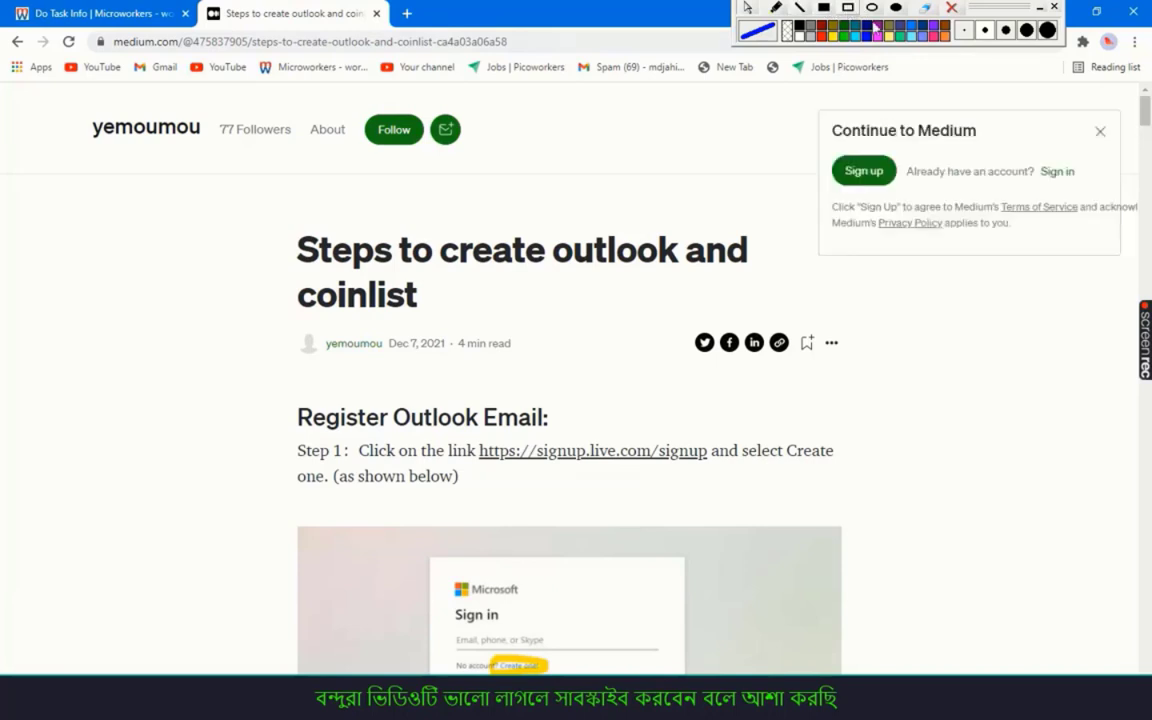
click(1098, 134)
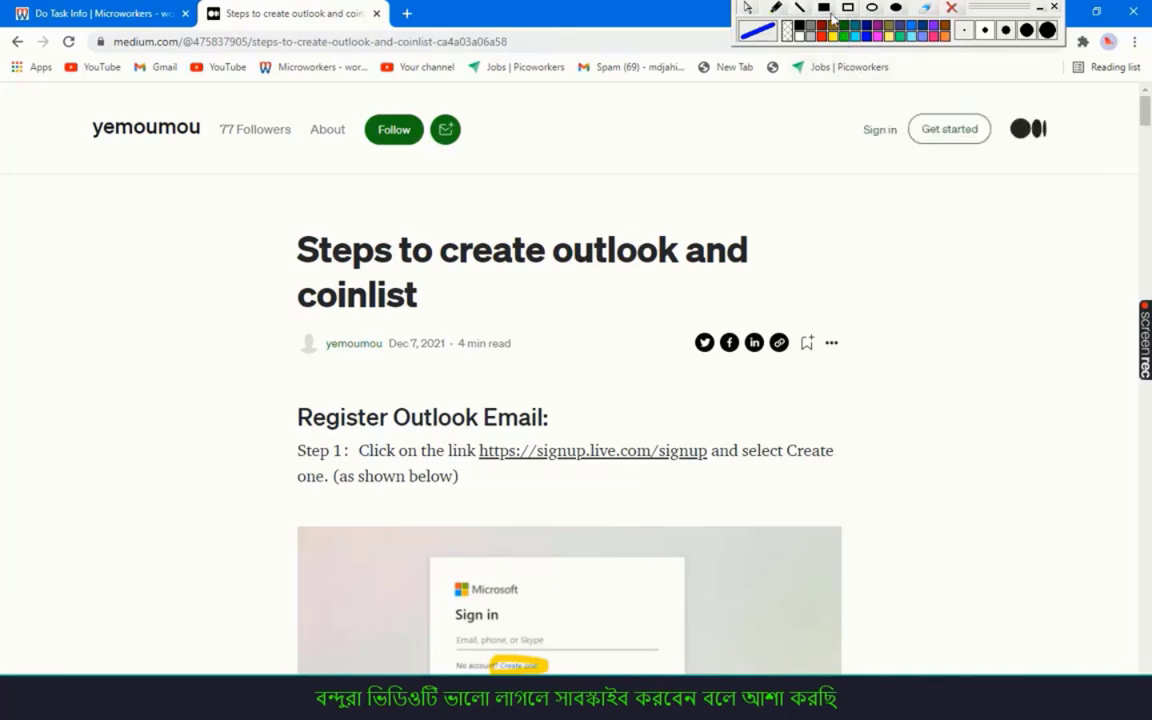
click(826, 9)
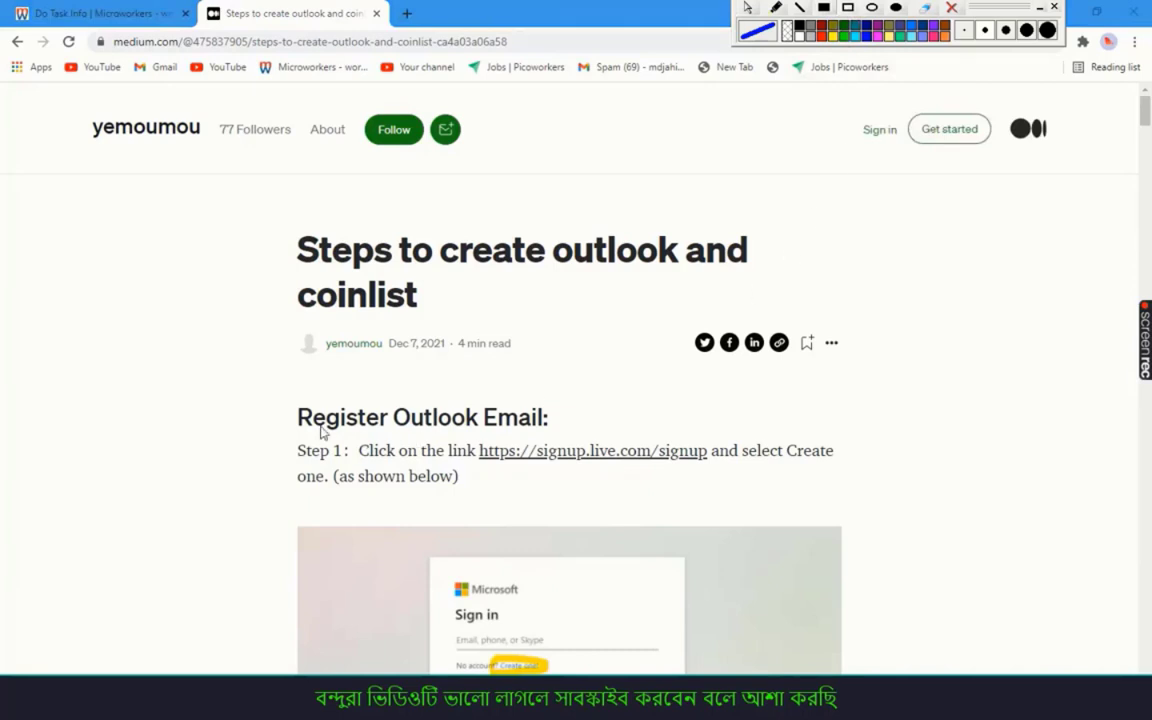
mouse_move(267, 393)
mouse_down()
mouse_move(496, 442)
mouse_move(782, 458)
mouse_move(866, 499)
mouse_up()
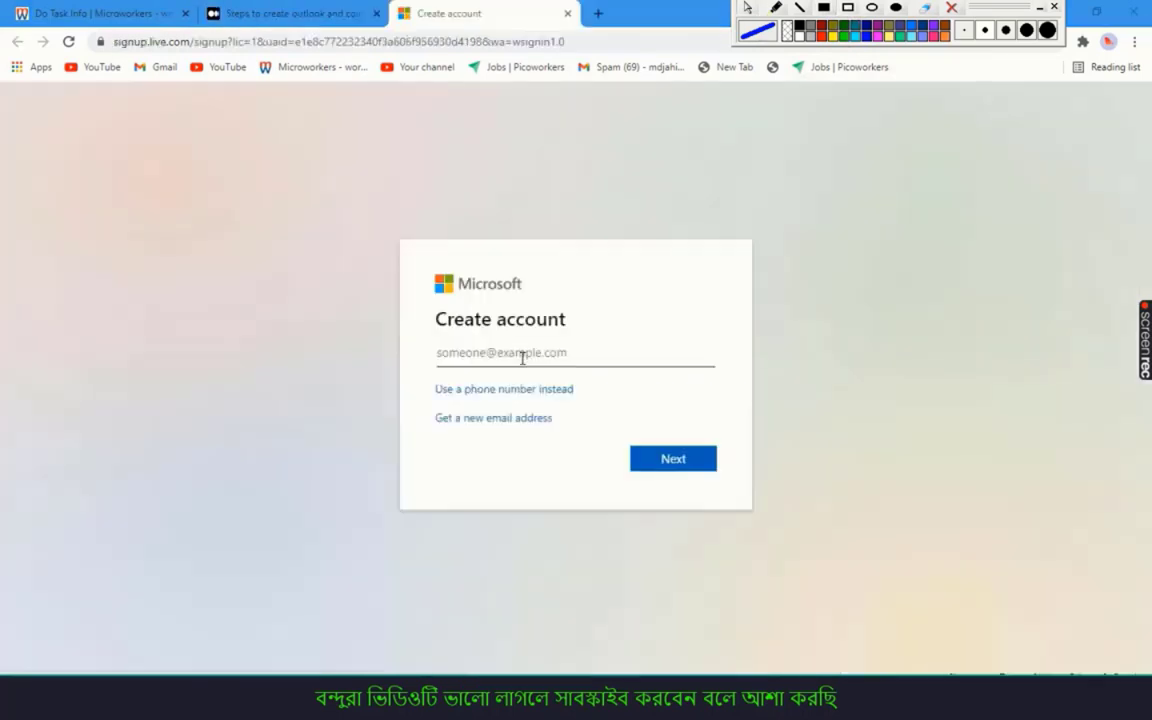
Return to the Medium article and review its Step 2 instruction
click(292, 14)
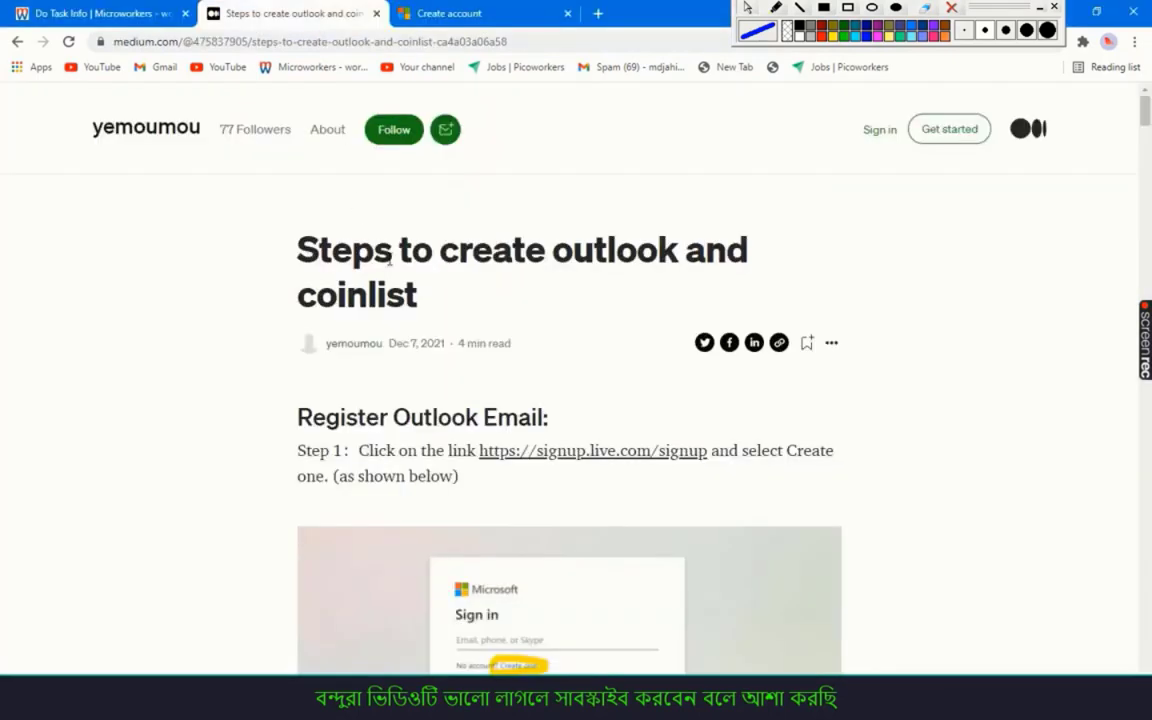
scroll(493, 342, down, 3)
scroll(489, 330, down, 1)
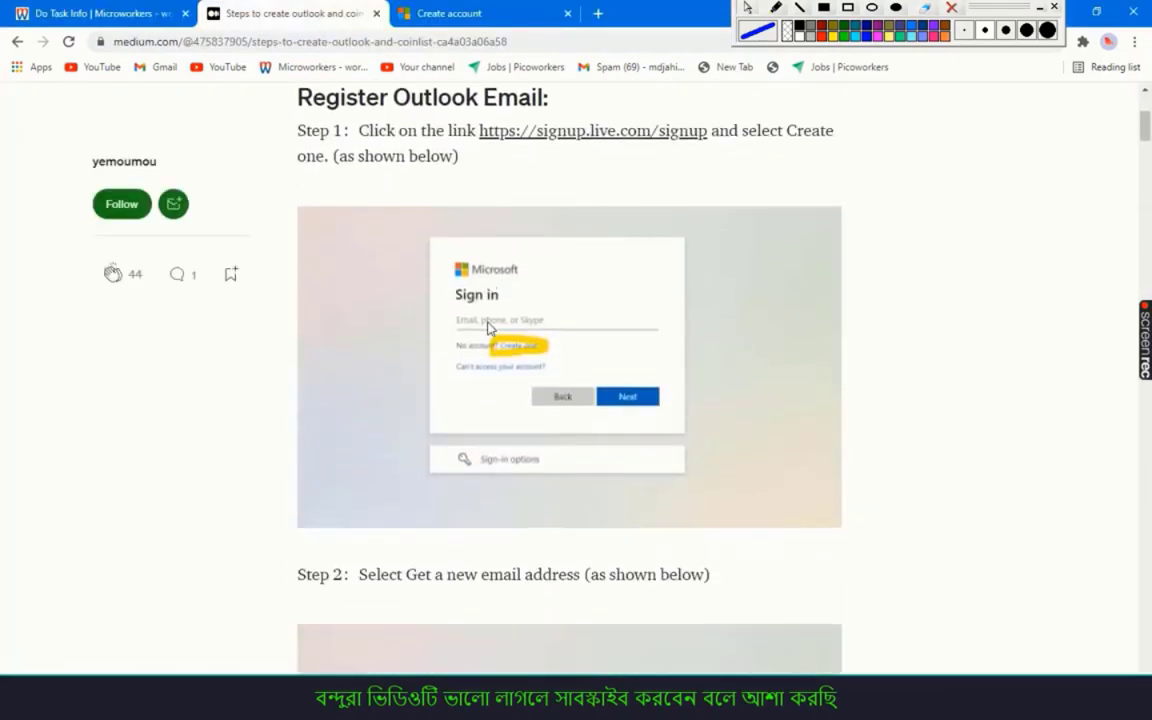
scroll(489, 328, down, 4)
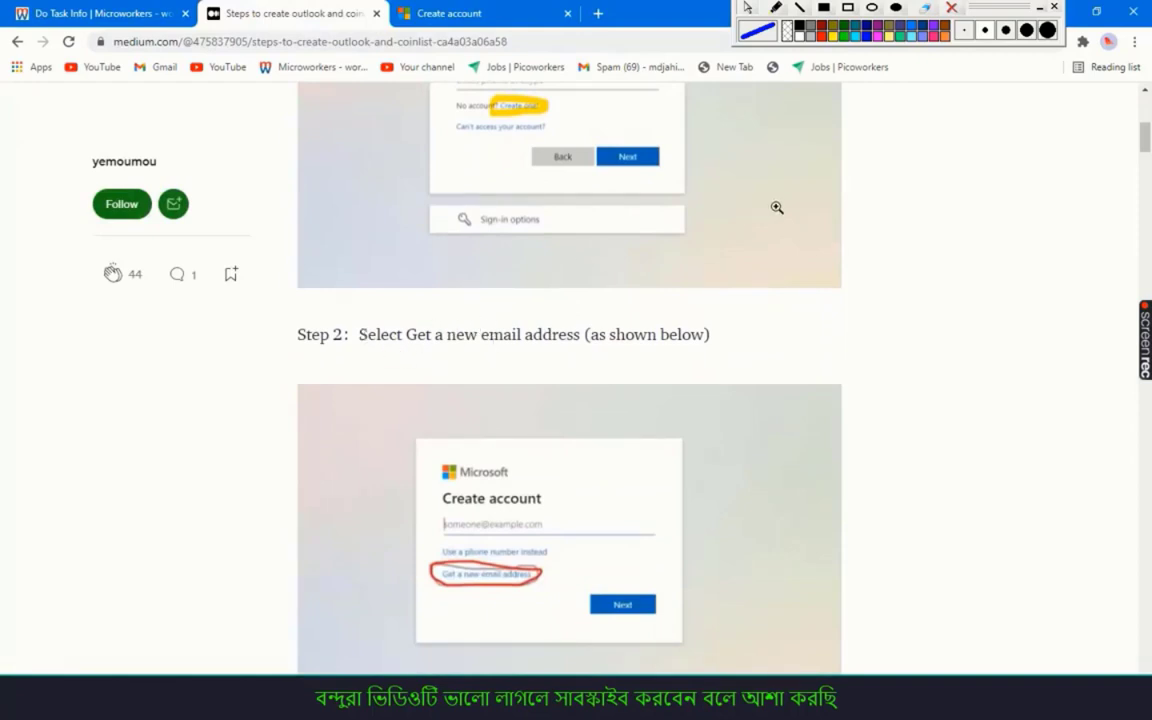
drag(361, 335, 708, 334)
click(705, 334)
Review Step 3 and scroll on to the Register Coinlist section
scroll(470, 330, down, 6)
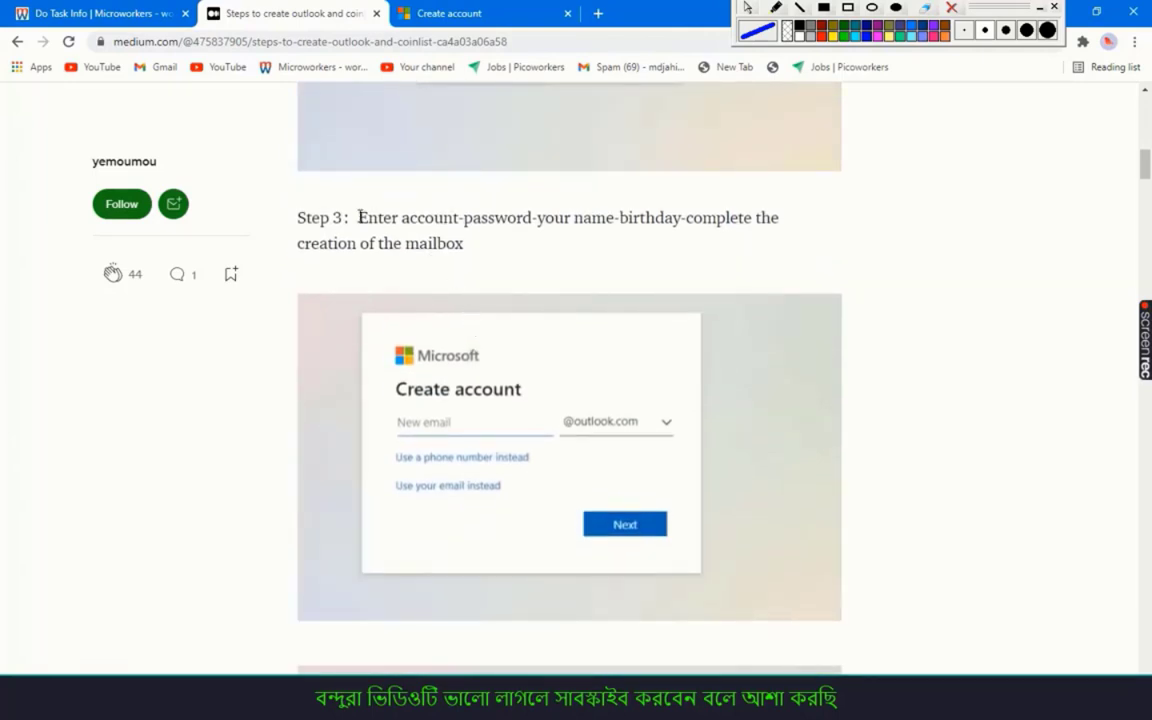
drag(358, 217, 697, 245)
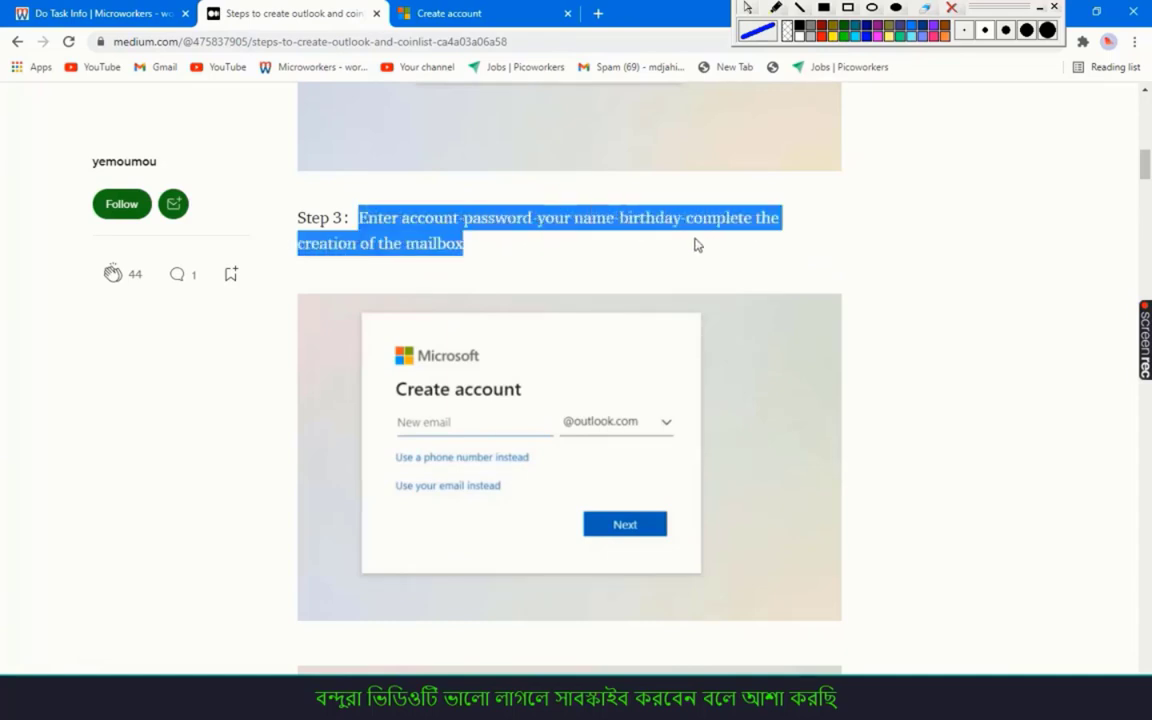
click(478, 254)
scroll(480, 253, down, 3)
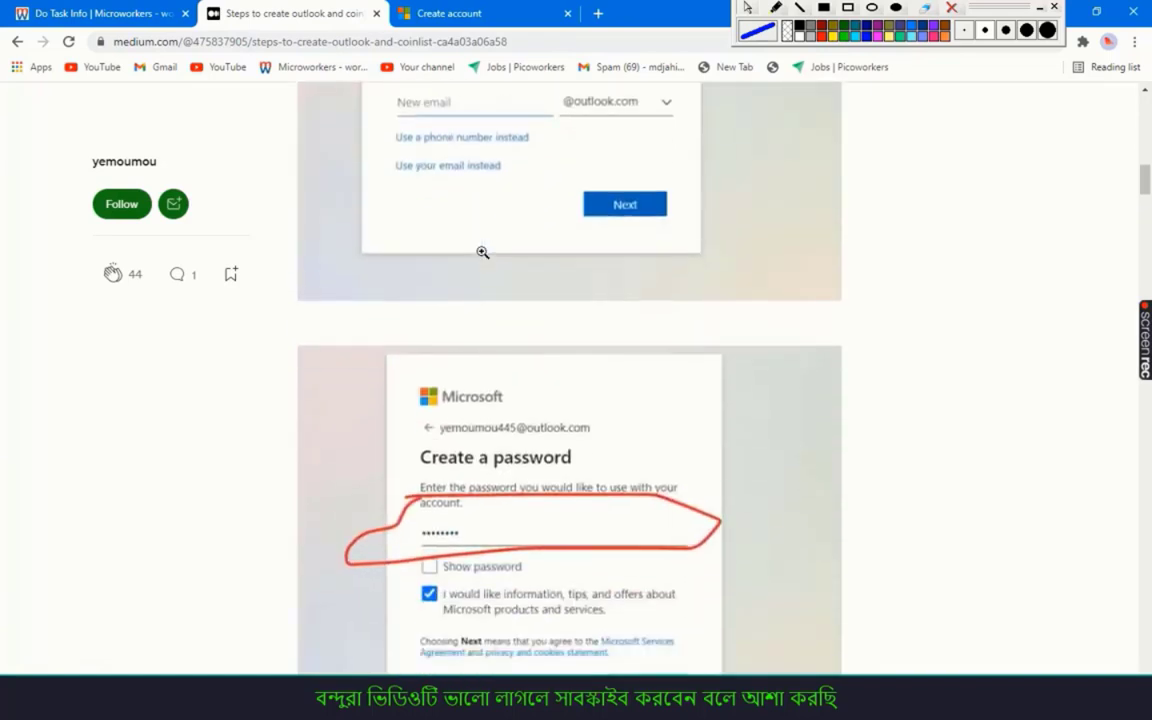
scroll(482, 252, down, 5)
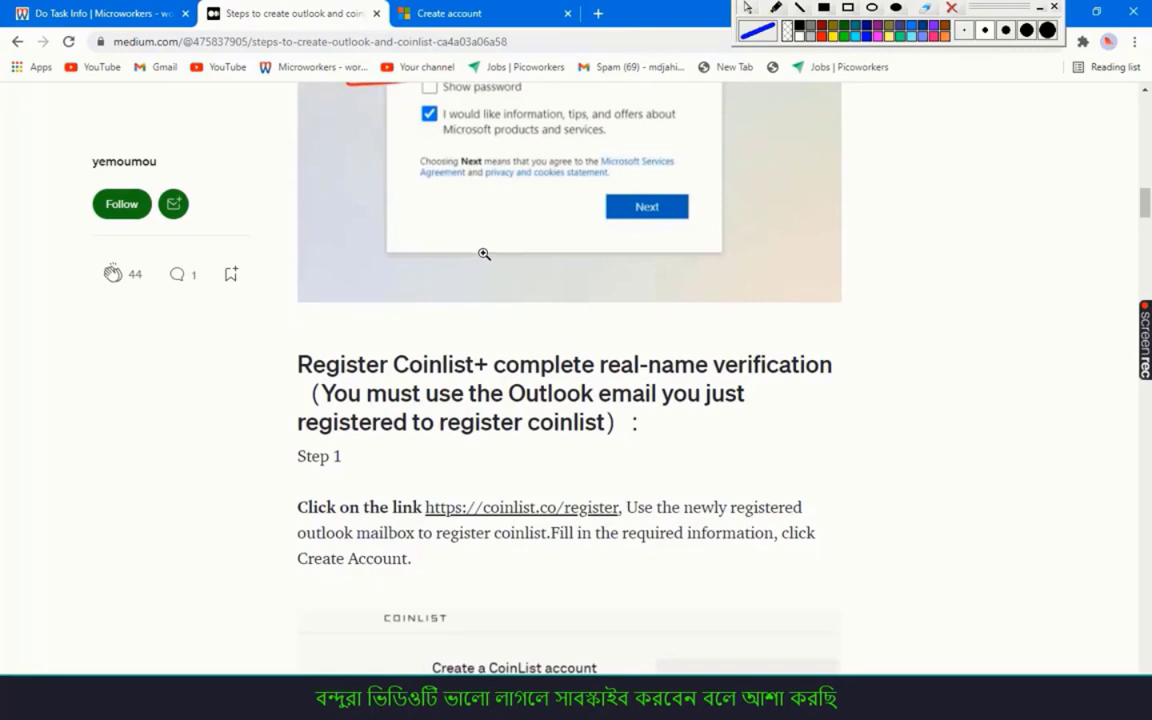
scroll(484, 254, down, 2)
scroll(484, 254, down, 2)
scroll(484, 254, up, 3)
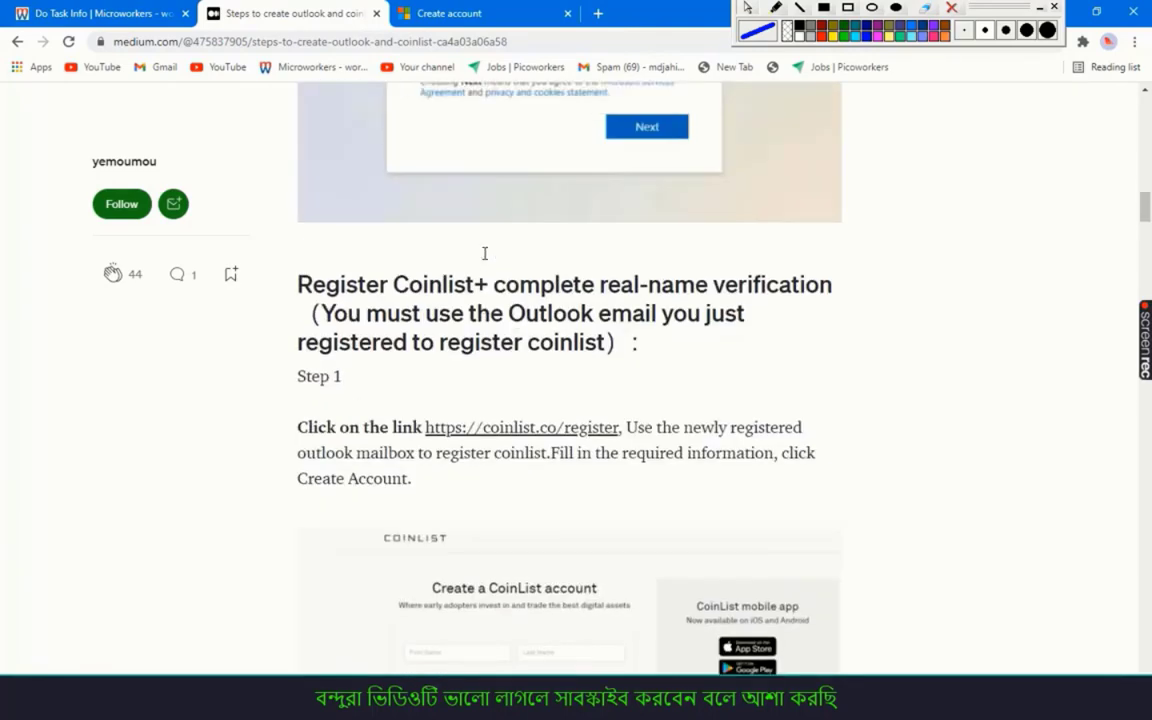
scroll(484, 254, up, 1)
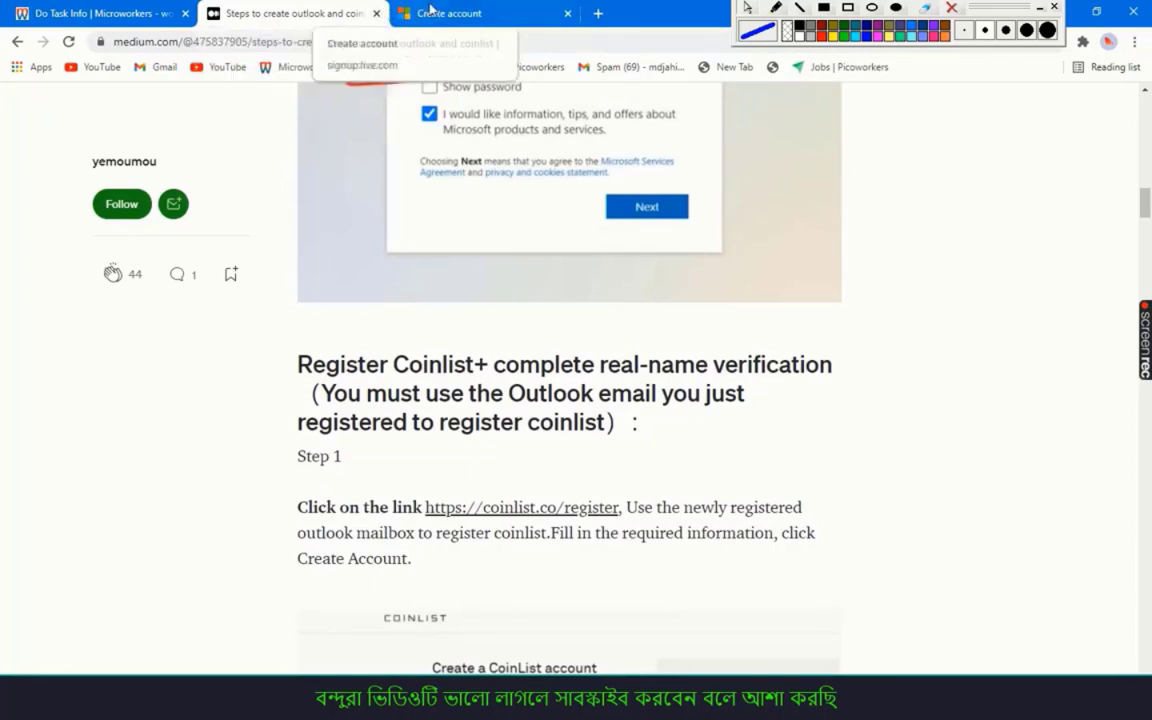
Create a new outlook.com address with the chosen username and submit it
click(453, 17)
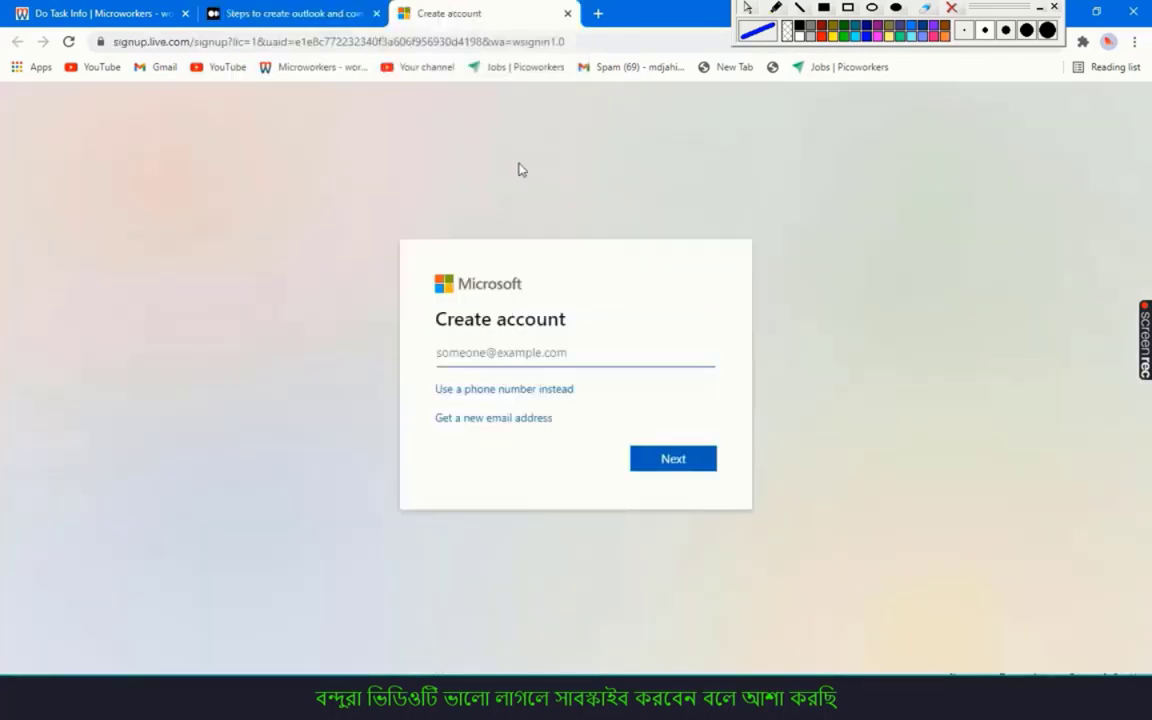
click(493, 417)
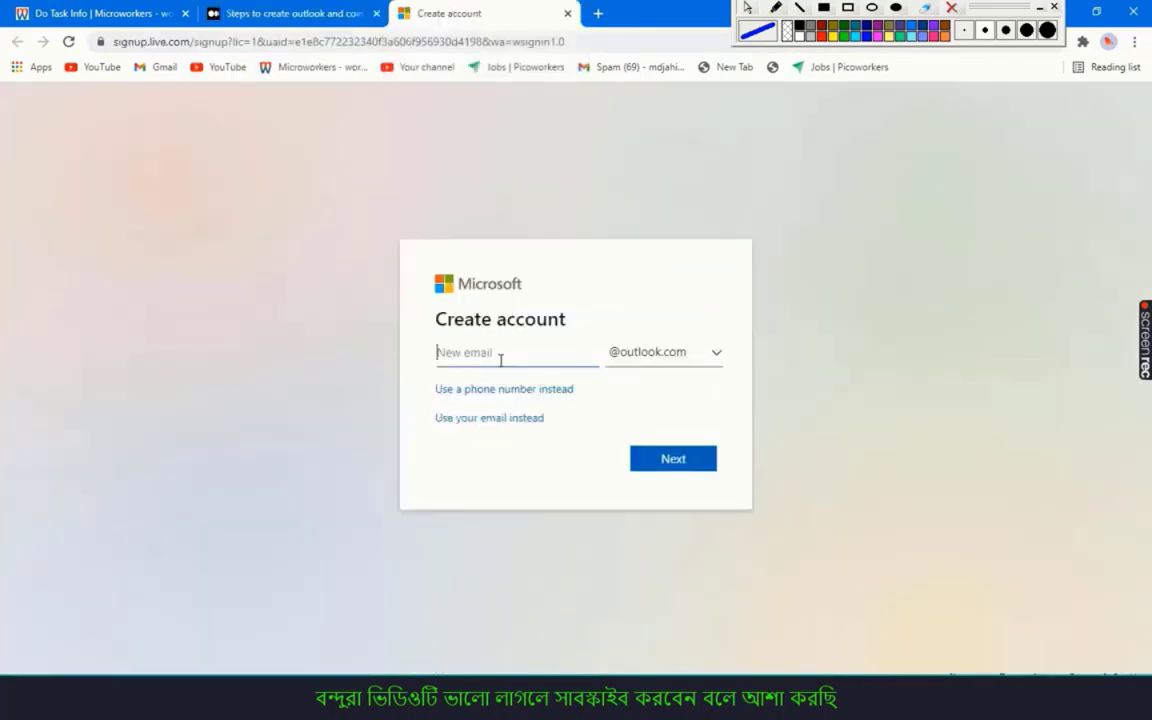
text(md)
key(BackSpace)
key(BackSpace)
key(BackSpace)
key(BackSpace)
key(BackSpace)
key(BackSpace)
key(BackSpace)
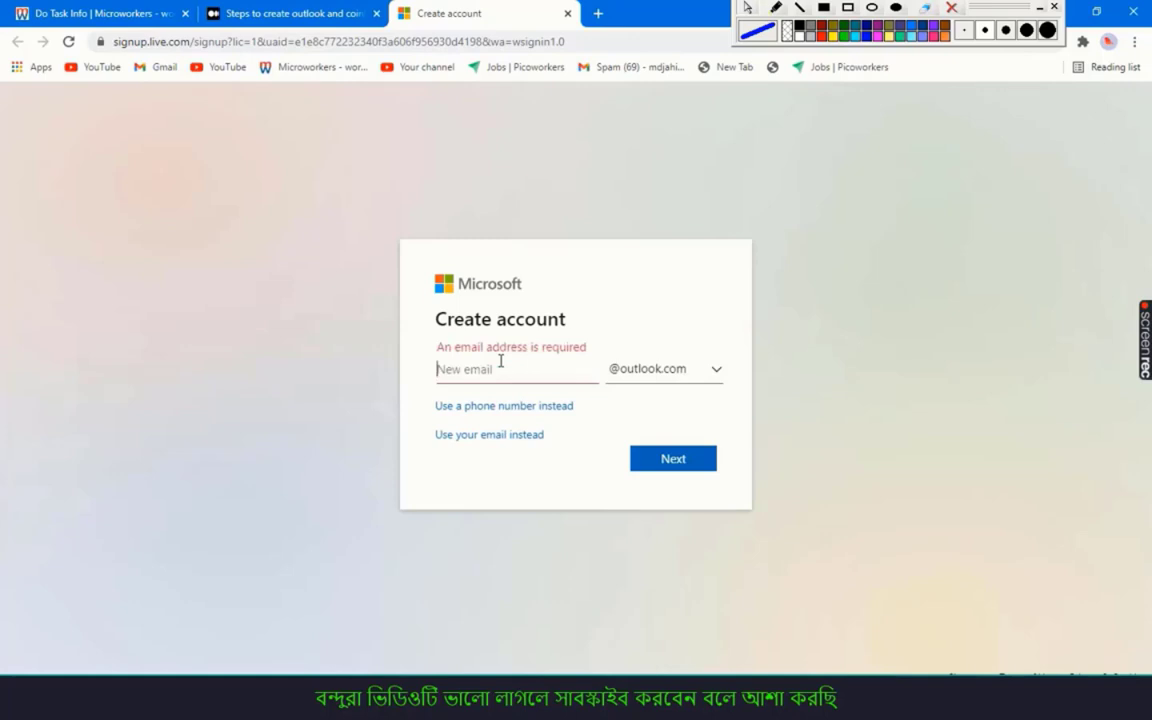
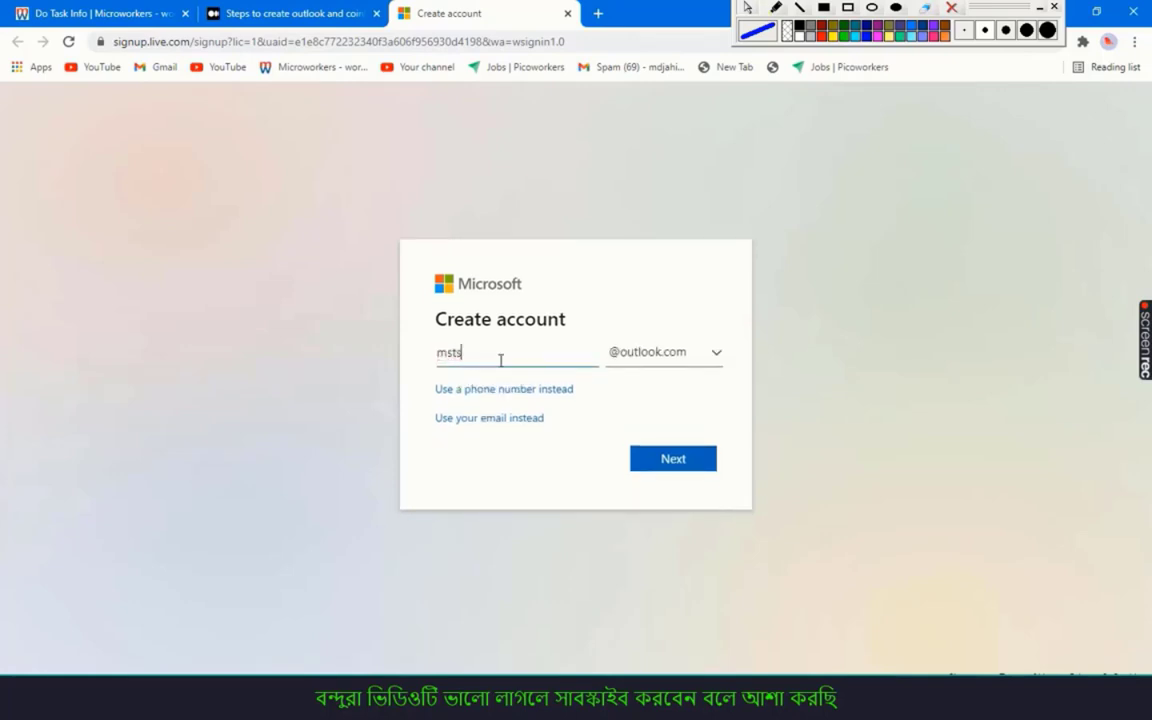
click(660, 460)
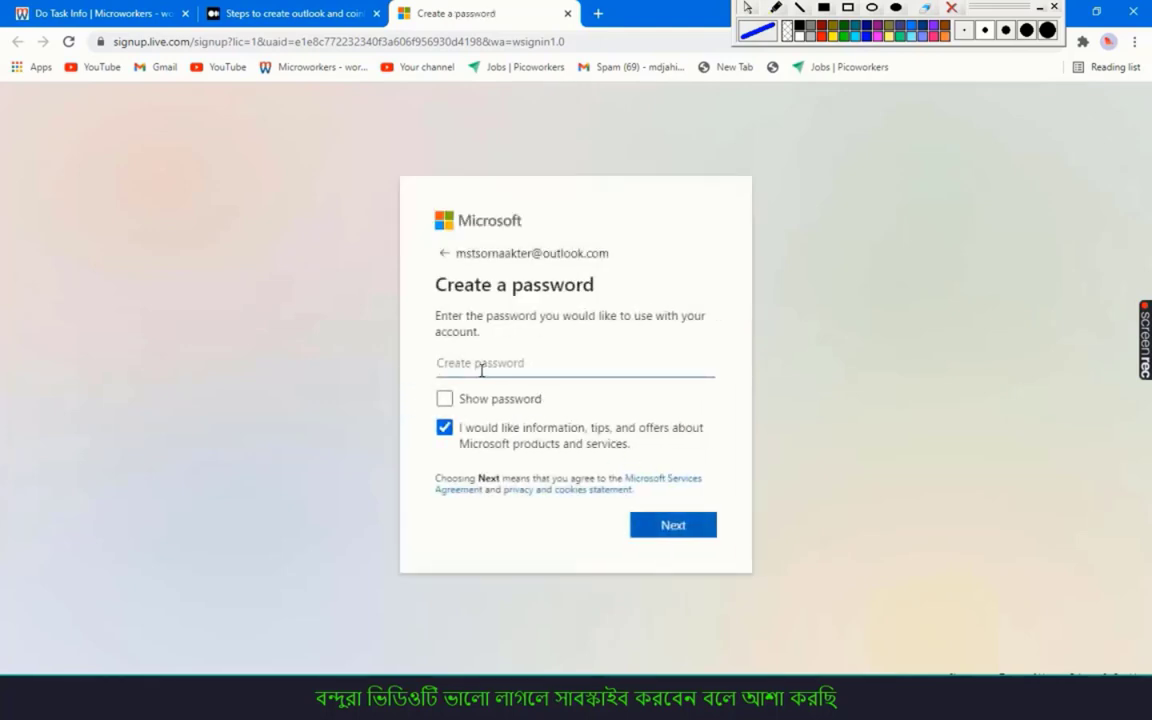
Enter the account password, reveal and select it, then return to Microworkers
text(***)
click(446, 400)
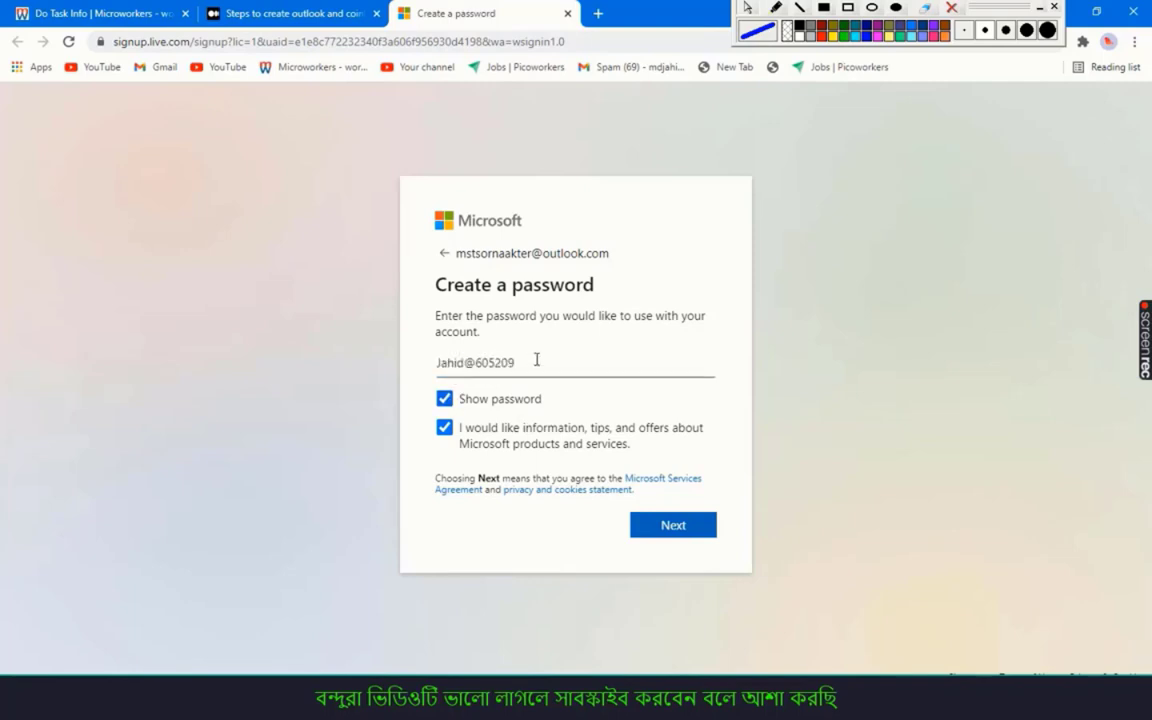
drag(515, 362, 428, 375)
key(ctrl+c)
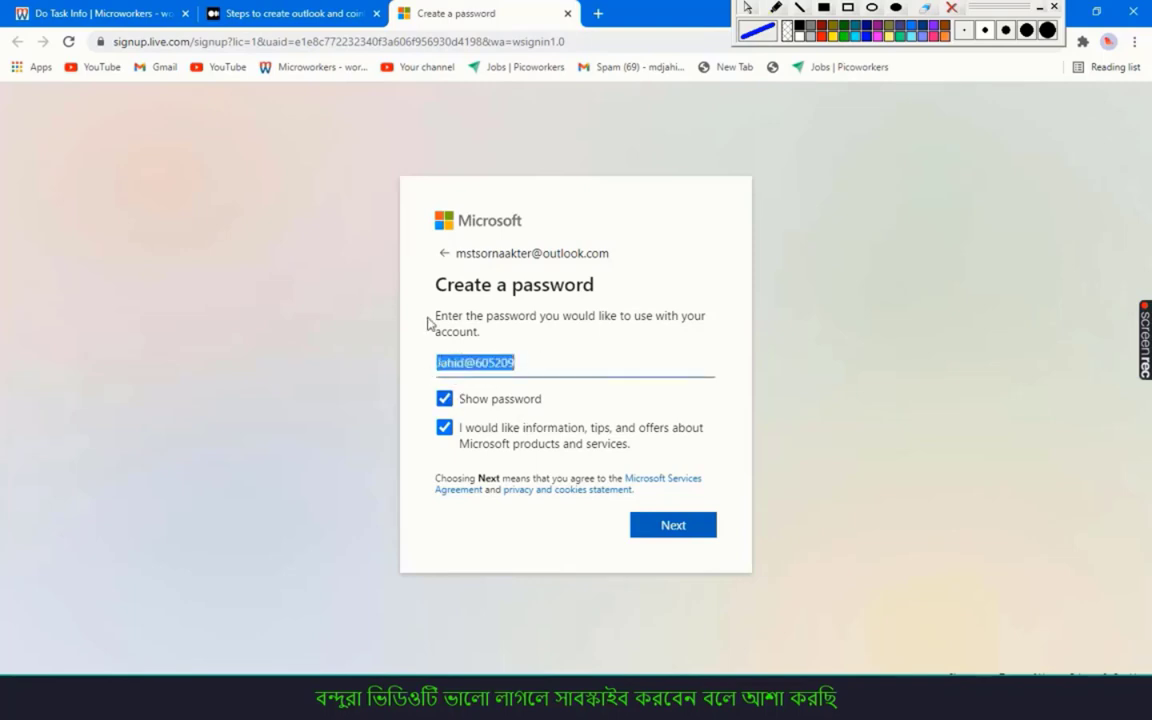
click(110, 13)
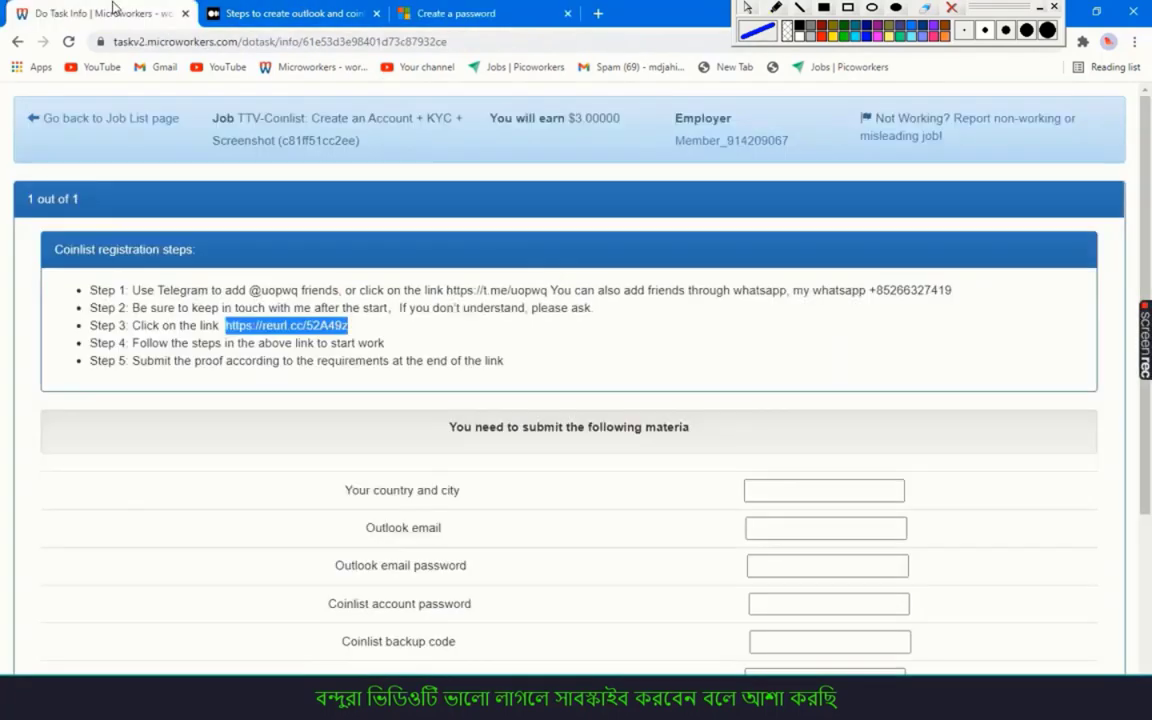
Fill the proof form's Outlook and Coinlist password fields with the new password
scroll(555, 440, down, 1)
scroll(789, 479, down, 2)
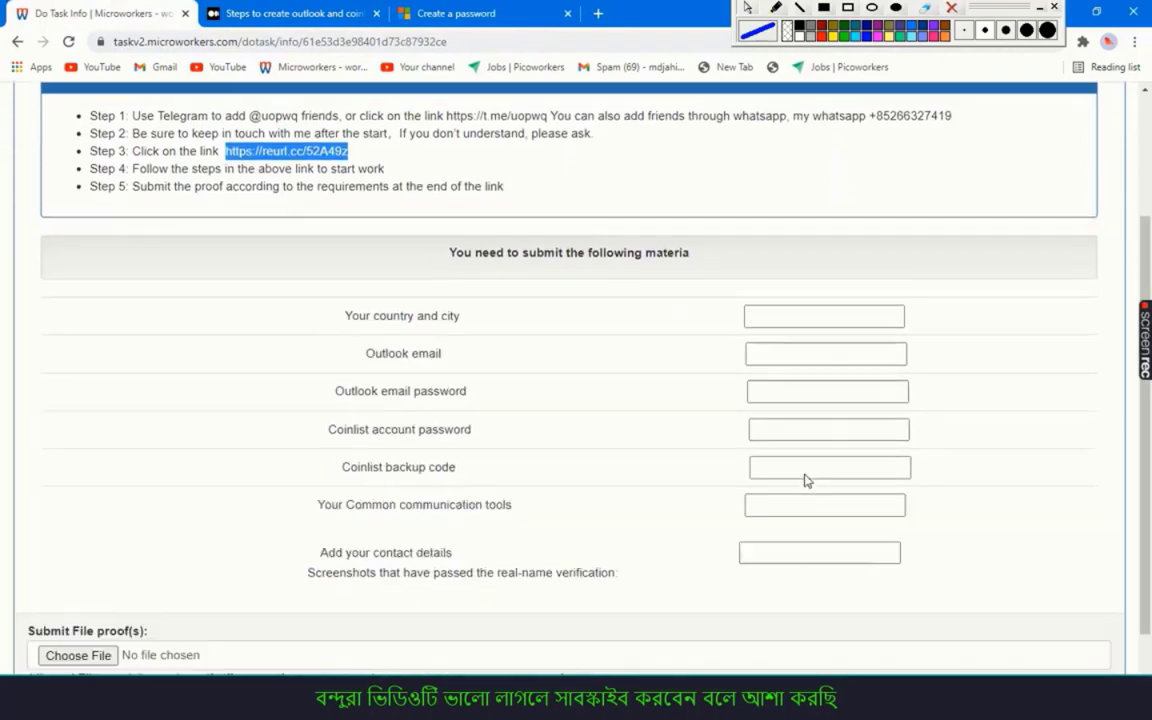
click(775, 335)
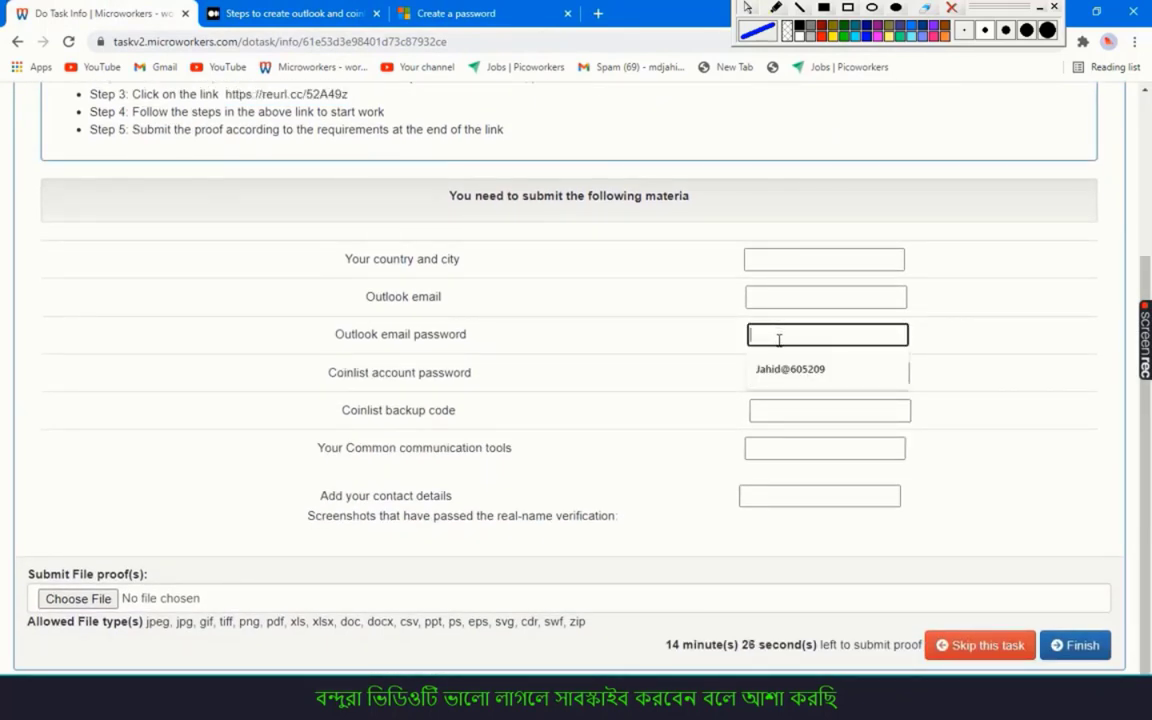
click(784, 369)
click(789, 376)
key(ctrl+v)
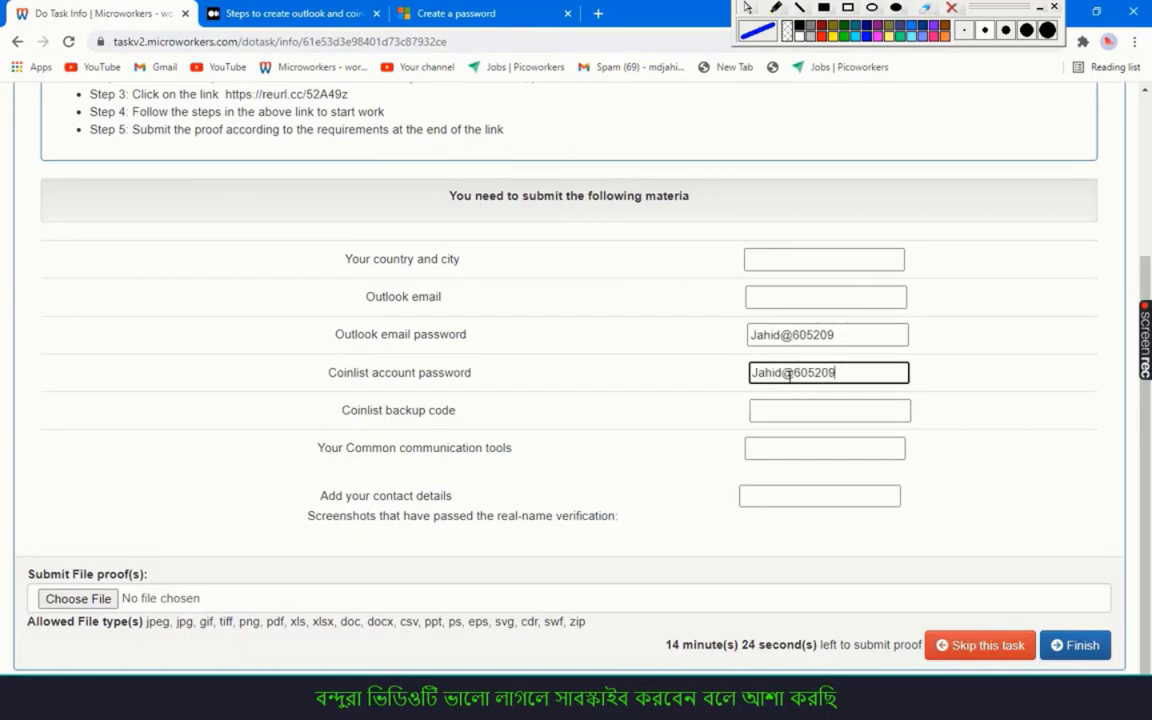
Copy the new Outlook address from the signup page into the form's email field
click(445, 20)
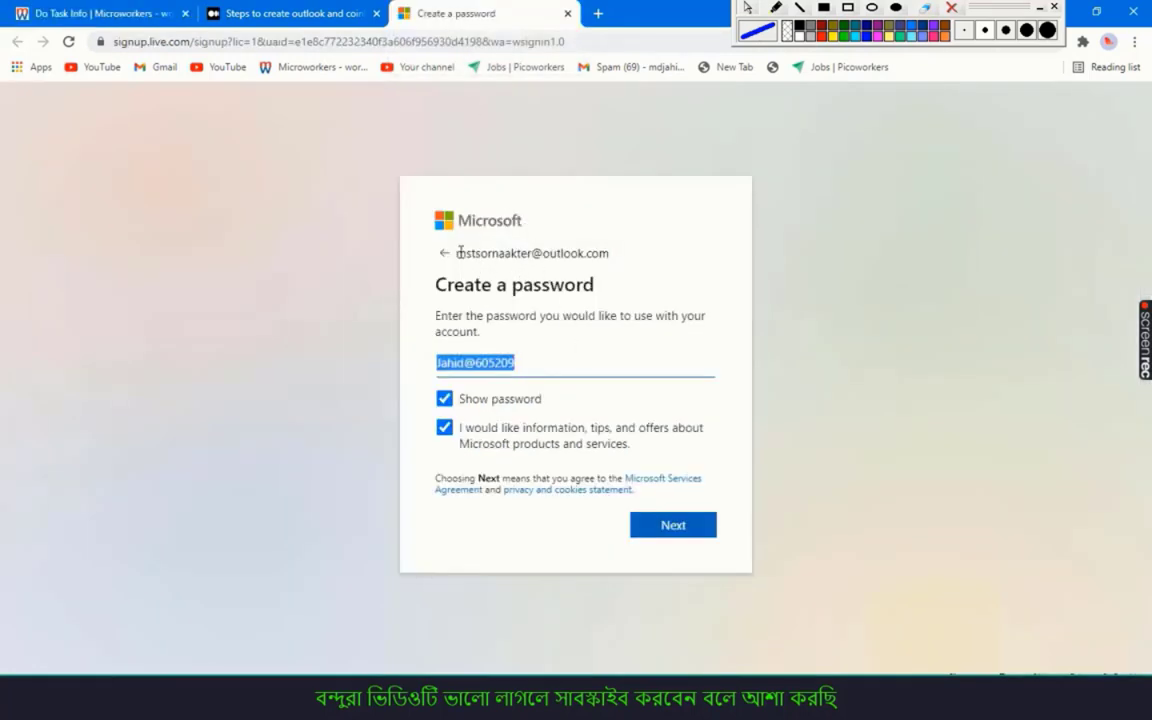
drag(456, 253, 610, 263)
key(ctrl+c)
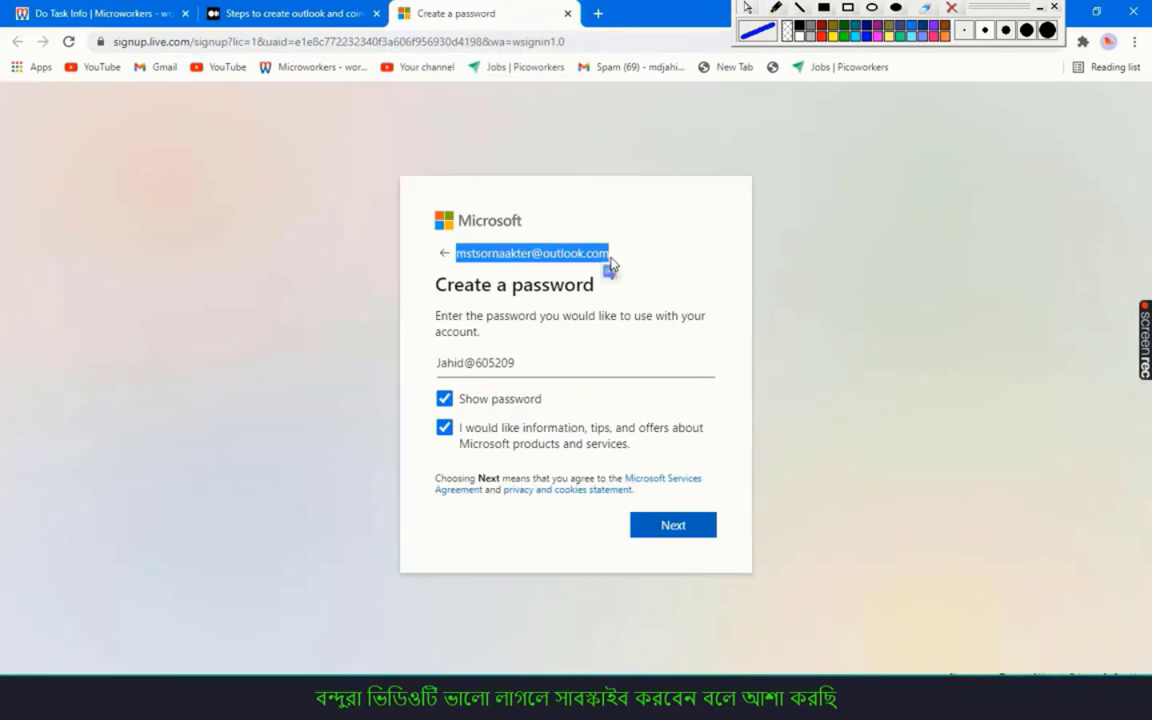
click(128, 12)
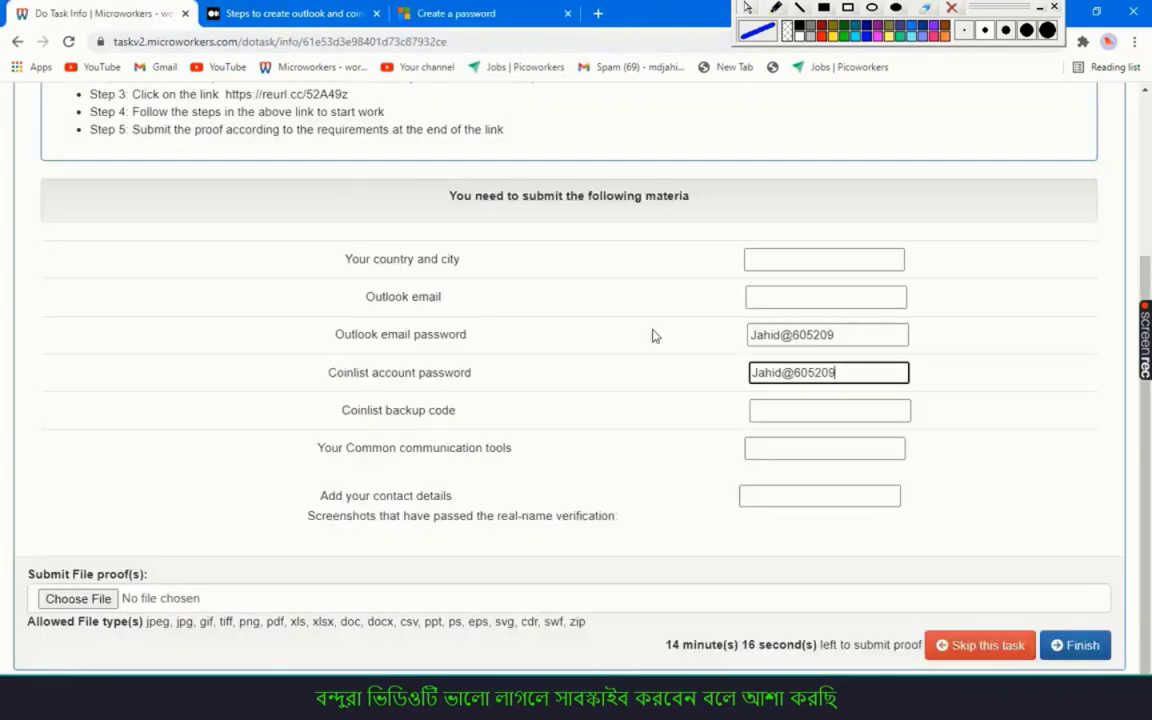
click(775, 300)
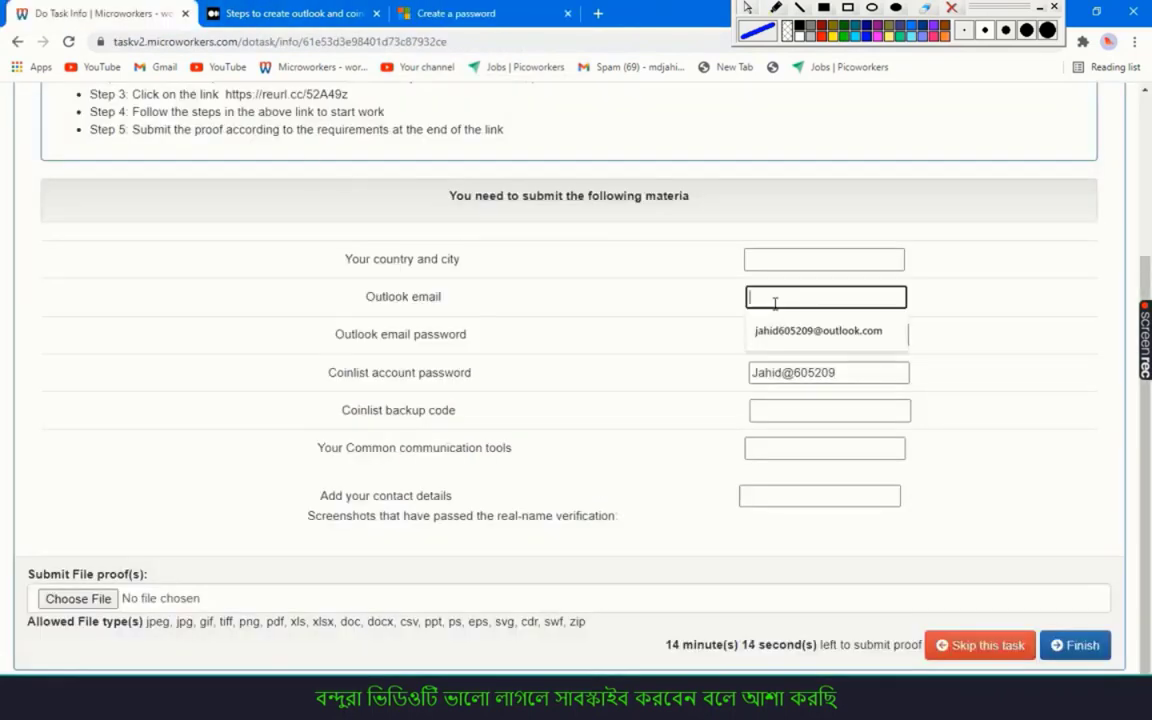
key(ctrl+v)
Enter Mymensingh, Bangladesh as the country and city in the proof form
click(784, 261)
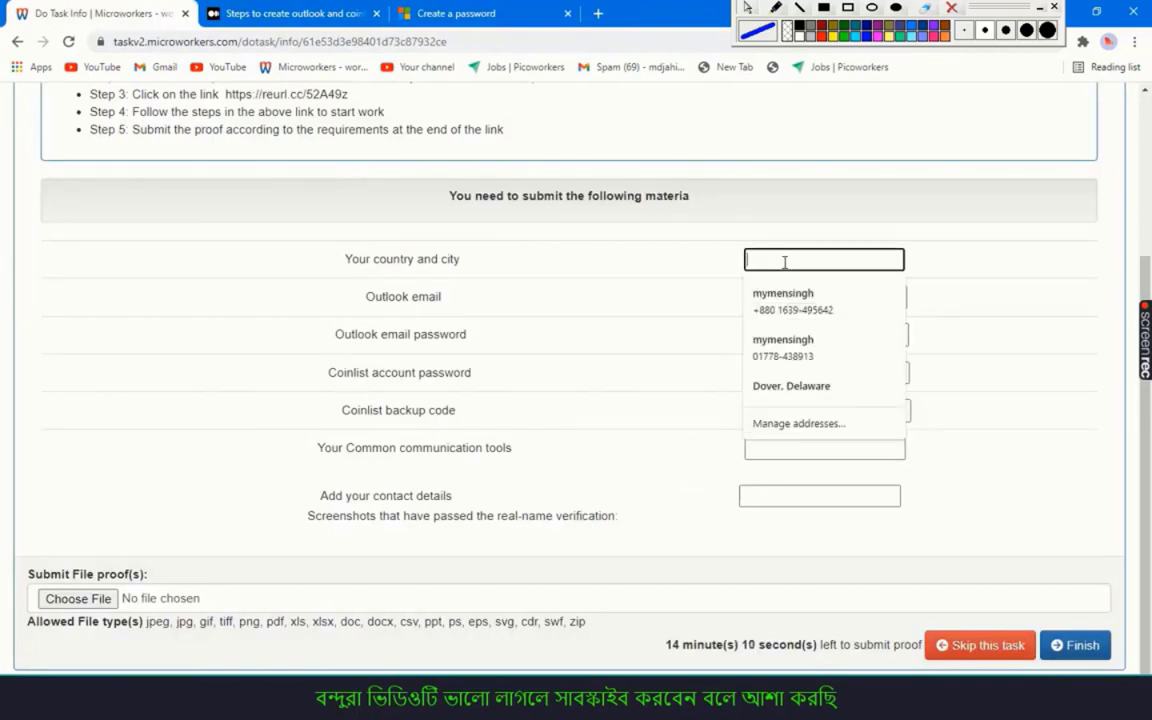
text(ba)
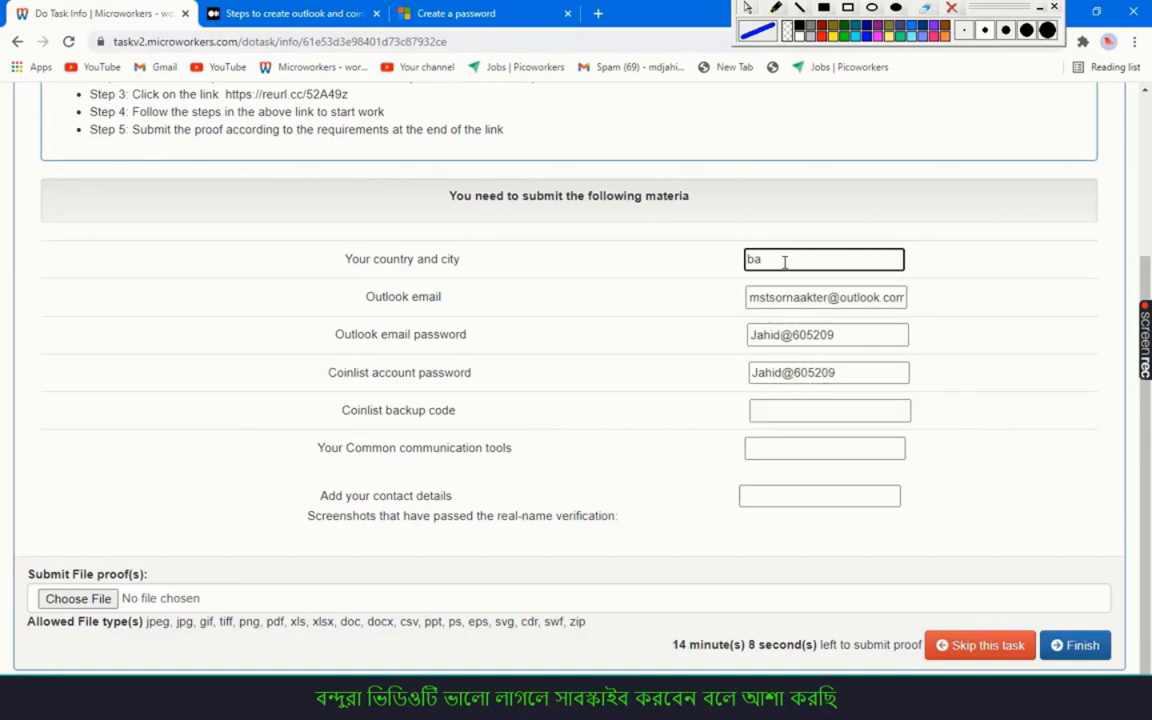
text(me)
click(784, 261)
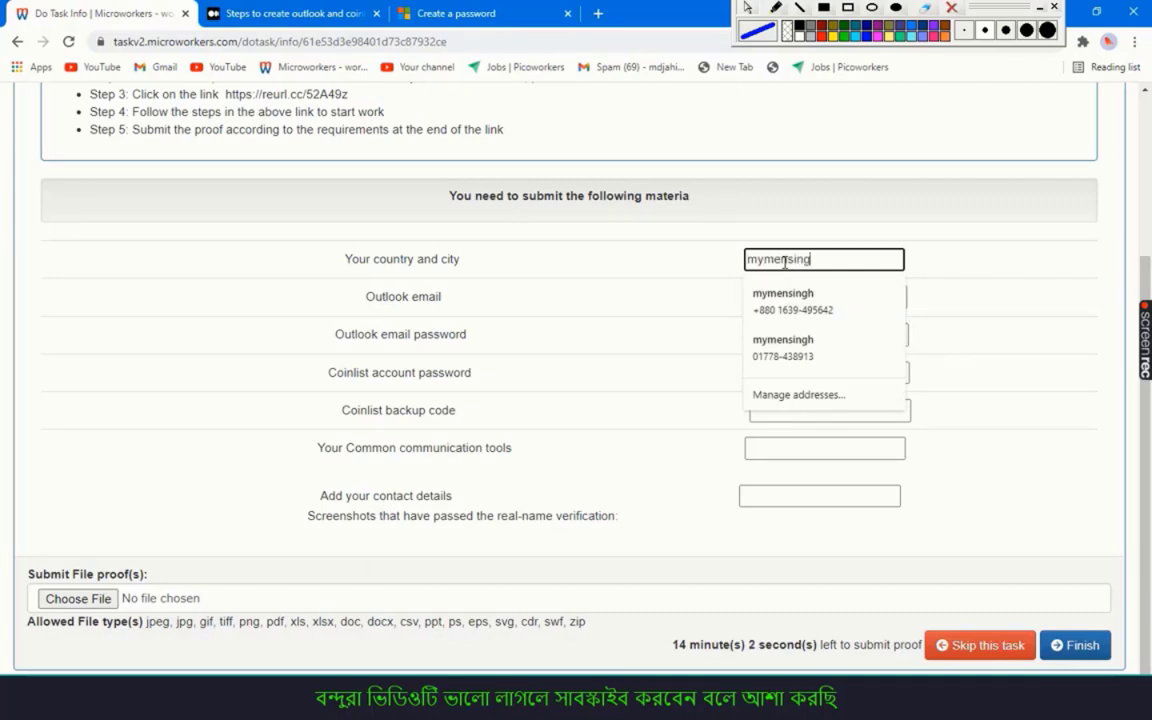
key(Return)
text(bangladesh)
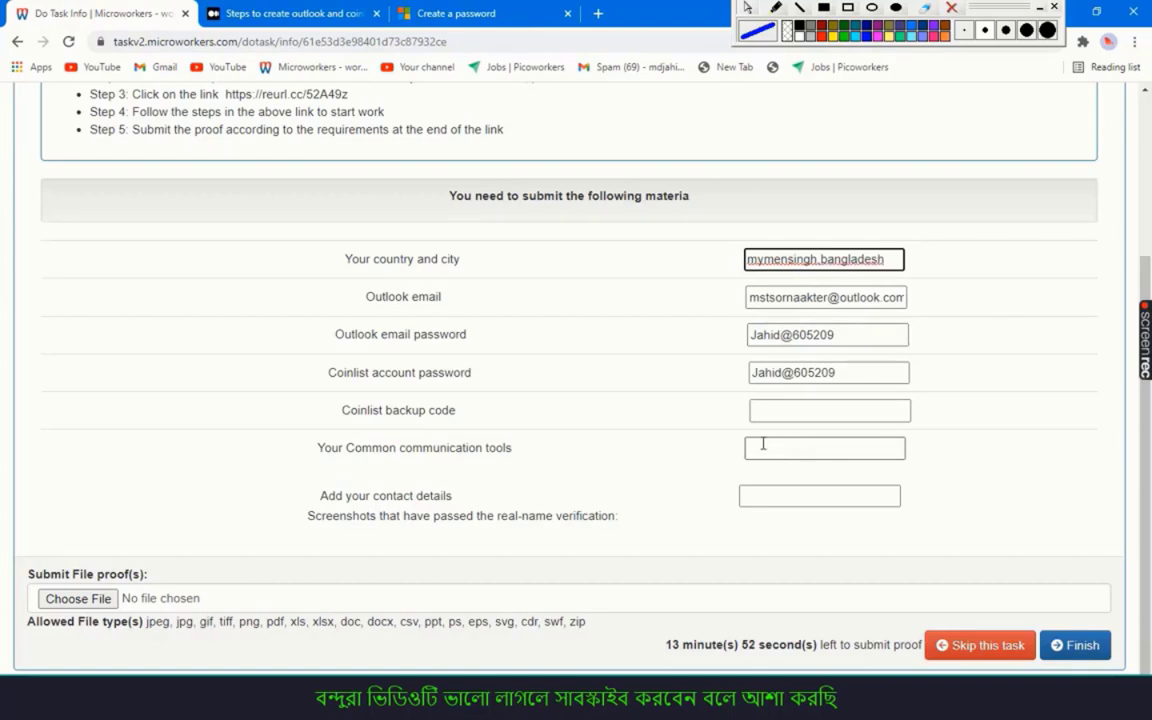
click(404, 12)
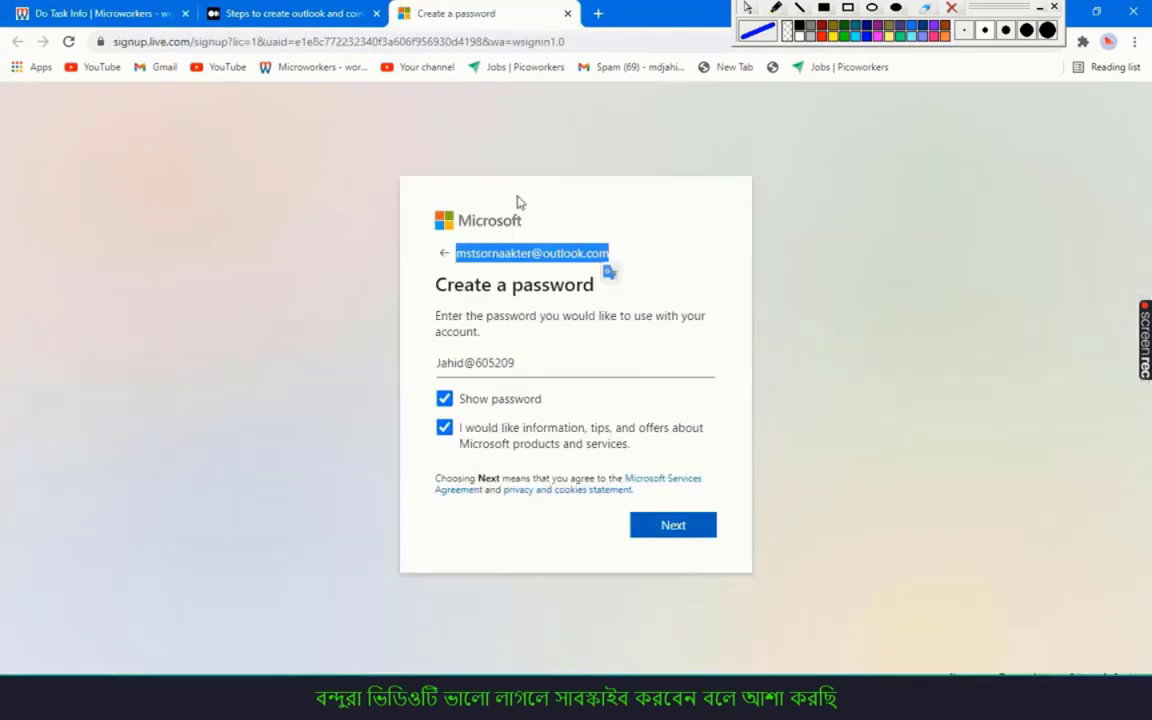
Submit the password, decline saving it, and enter the first and last name
click(672, 530)
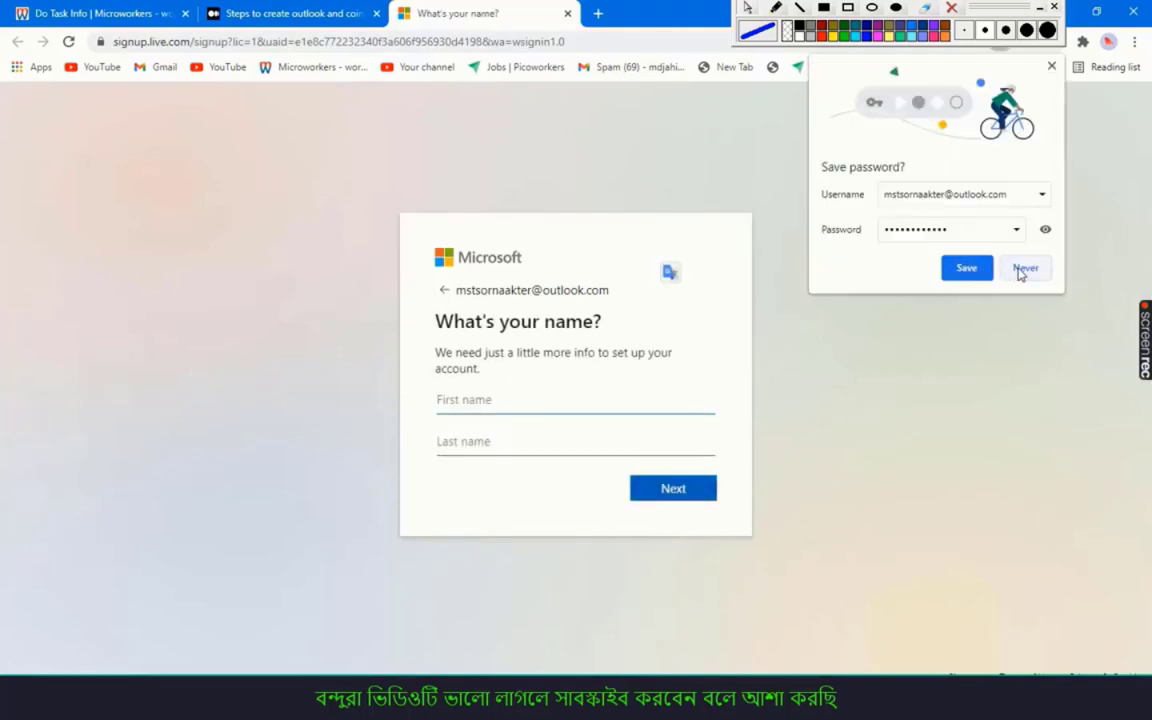
click(966, 268)
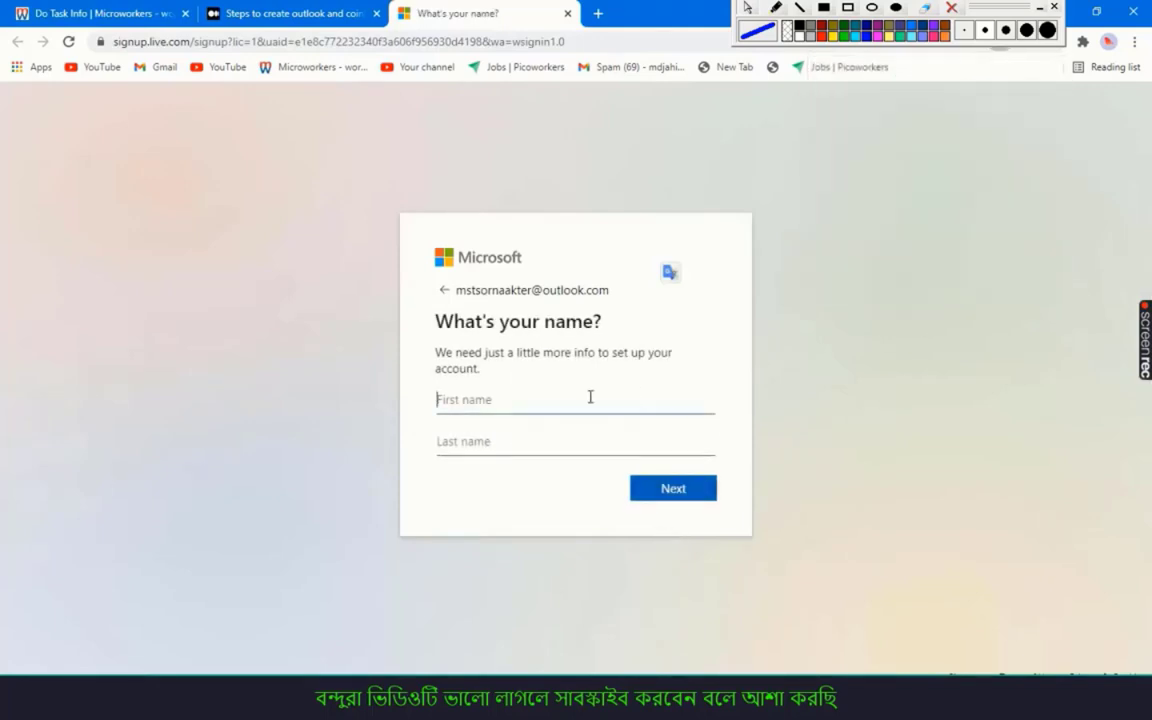
click(489, 401)
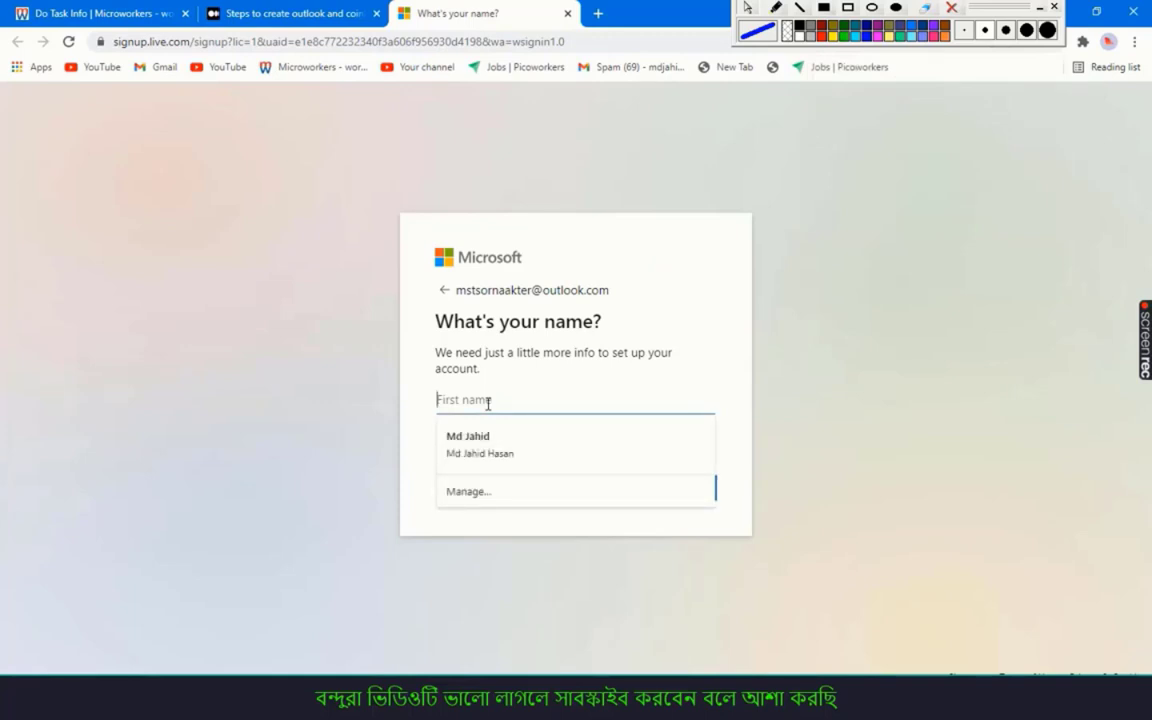
text(mst)
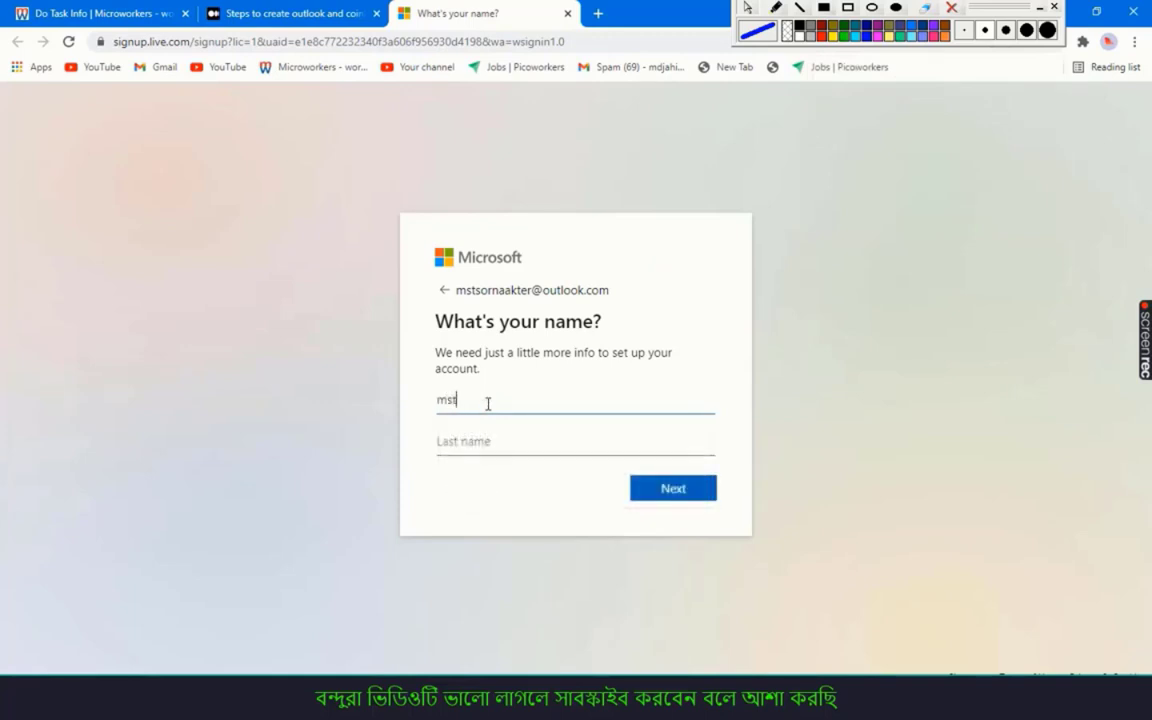
click(485, 441)
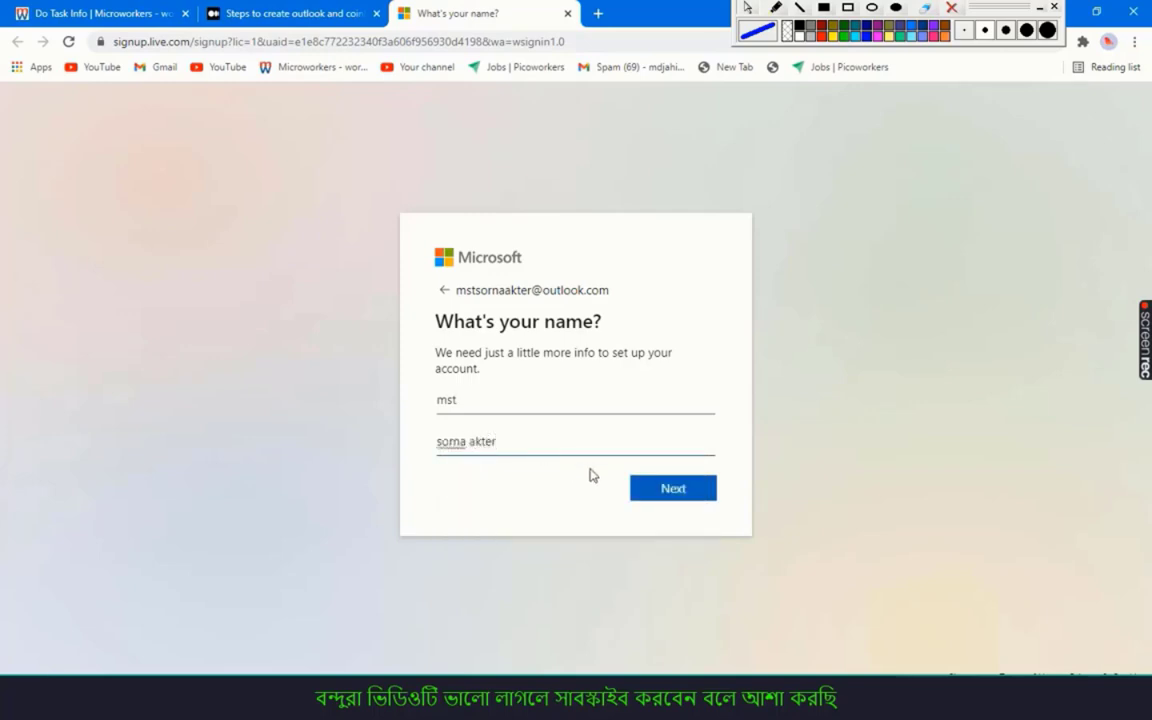
click(666, 496)
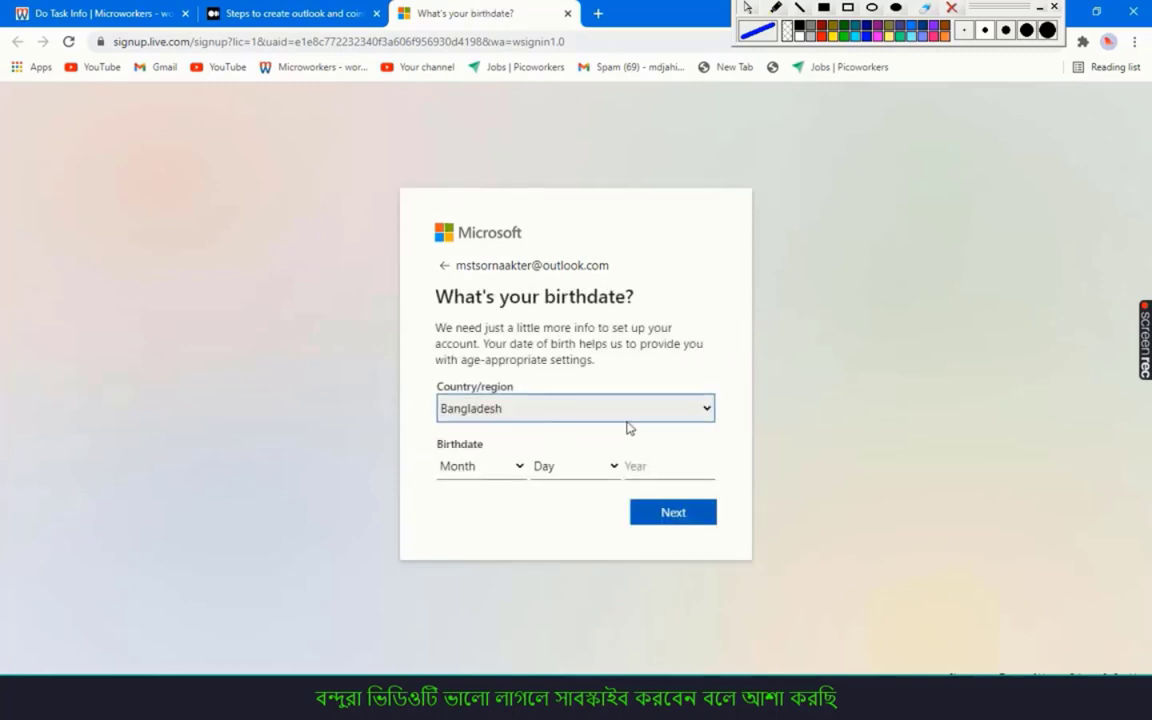
click(486, 464)
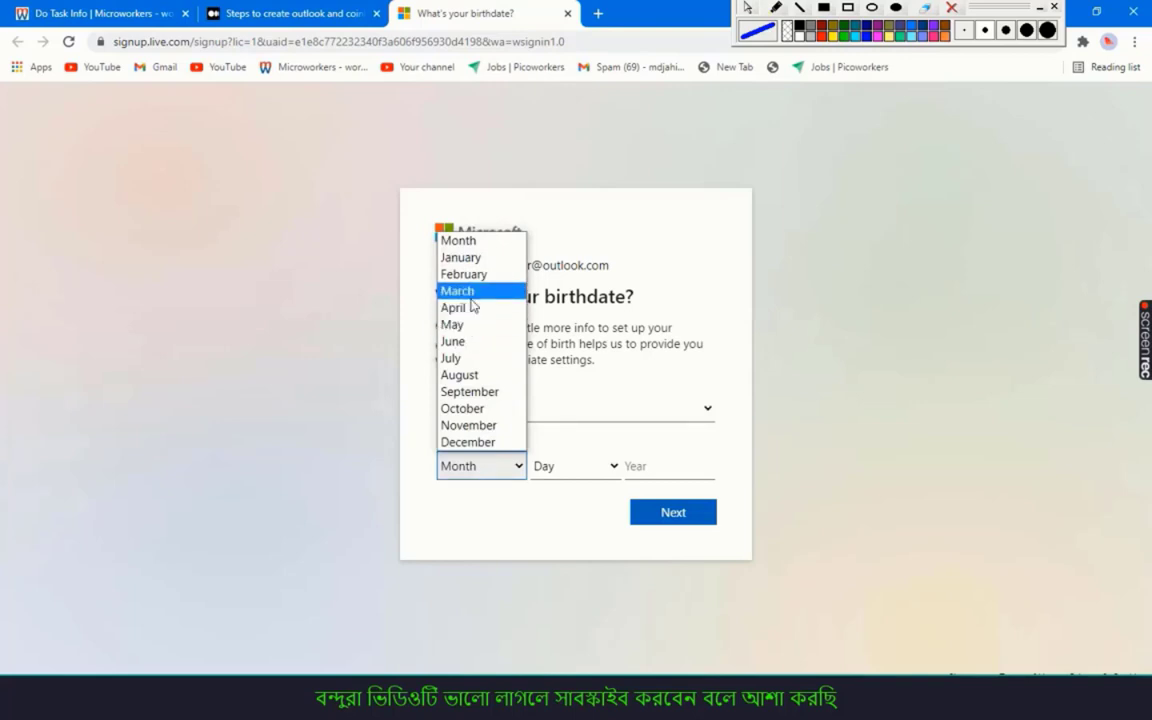
click(457, 291)
click(556, 468)
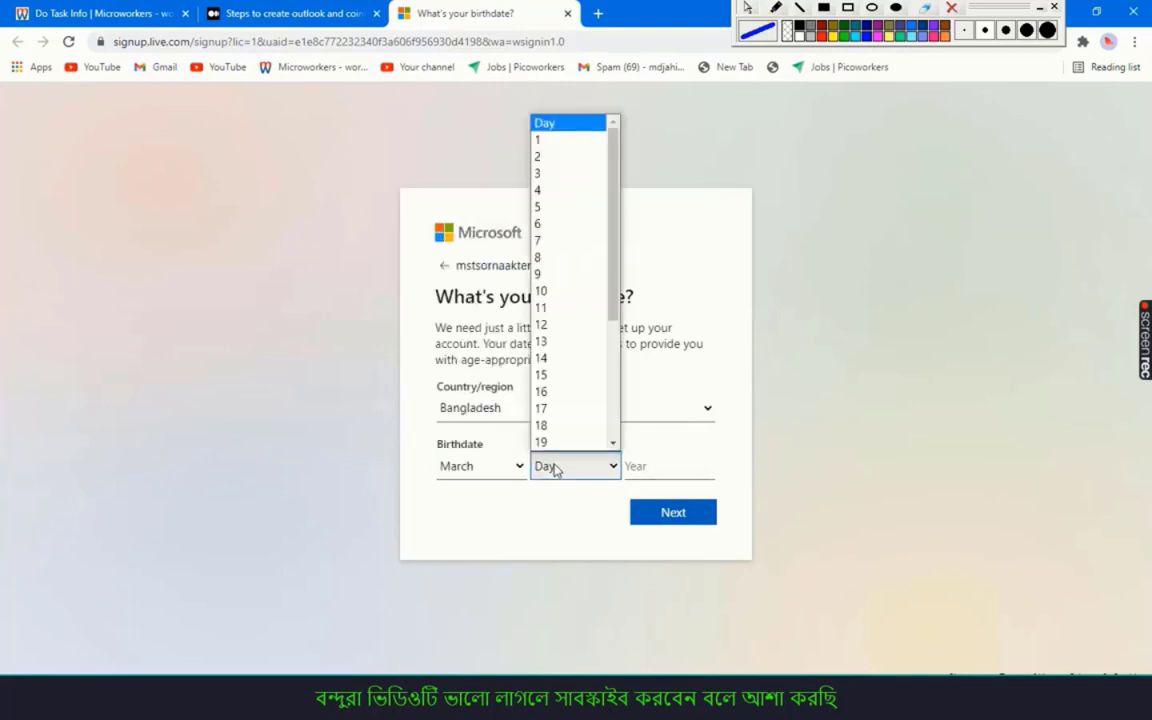
scroll(575, 416, down, 3)
click(558, 408)
click(573, 468)
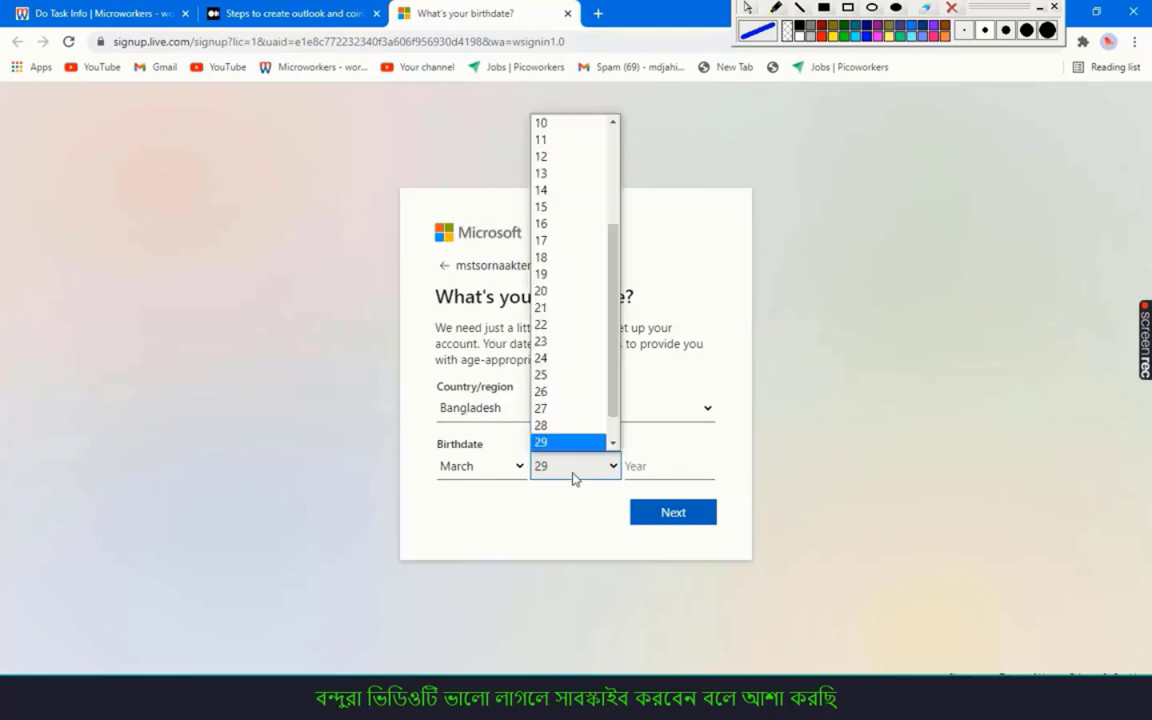
click(558, 425)
click(656, 464)
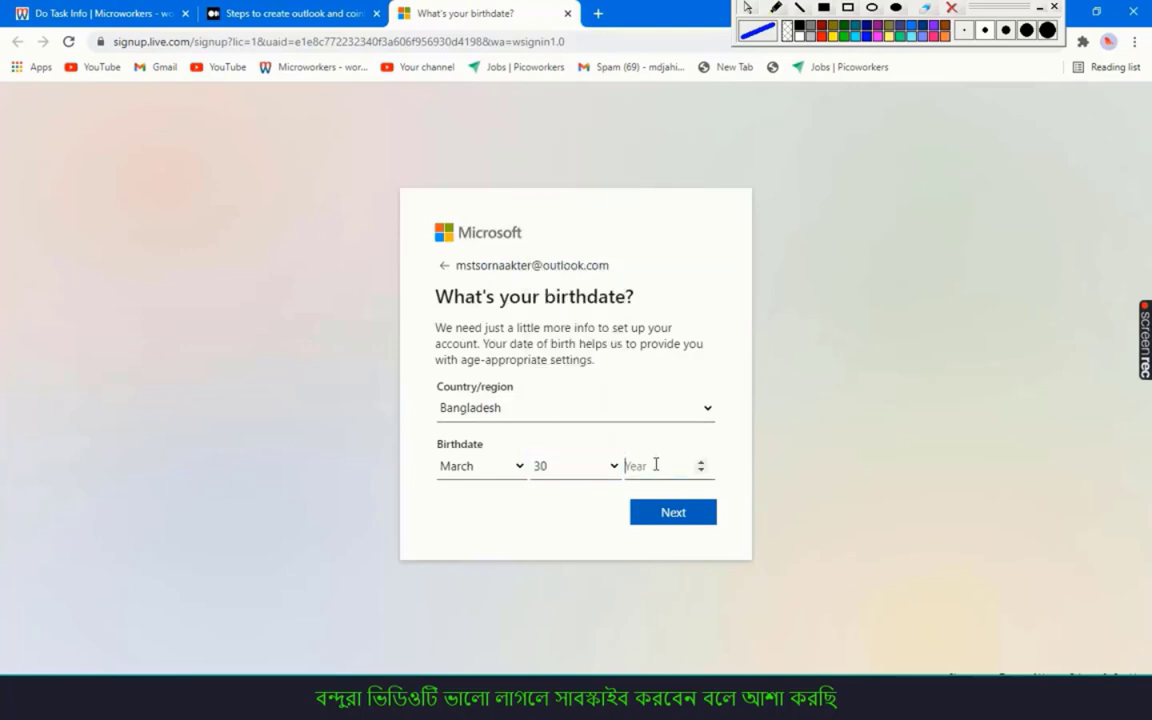
text(200)
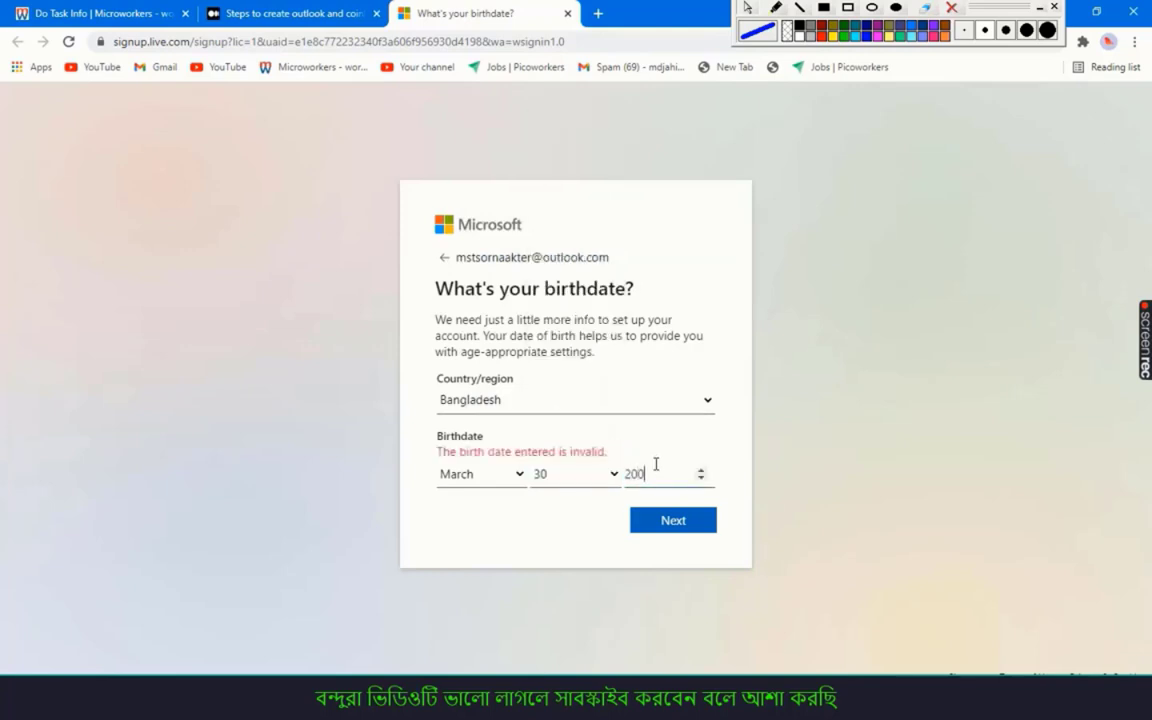
text(0)
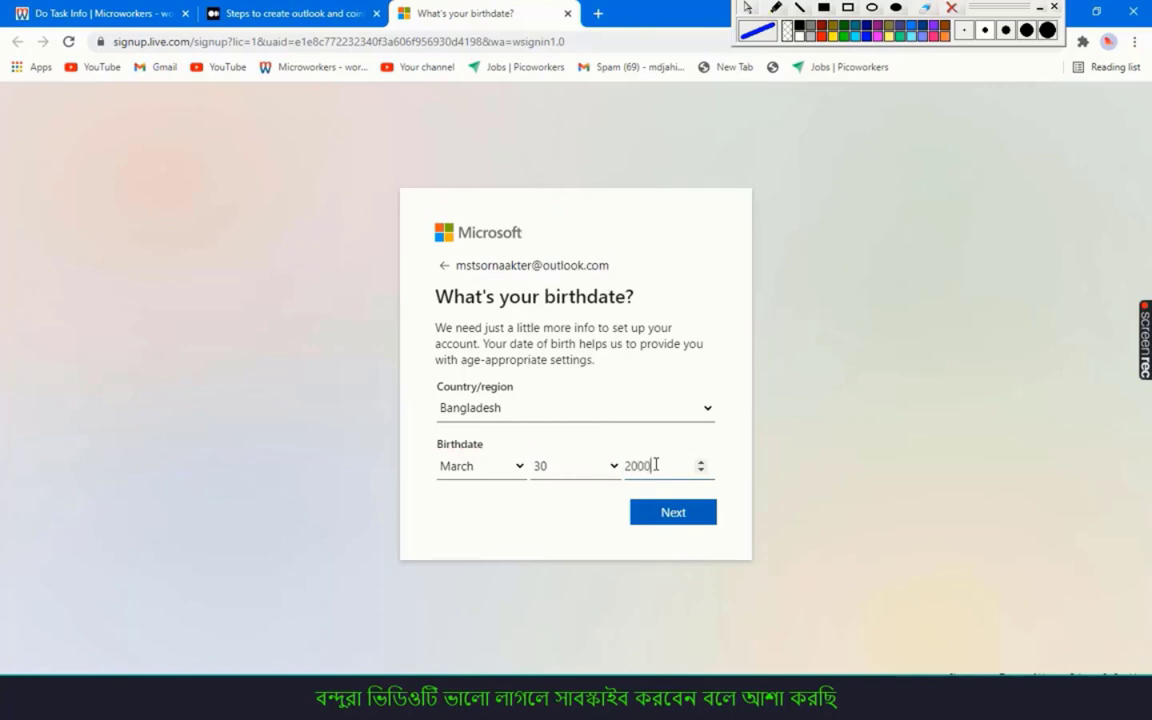
click(669, 516)
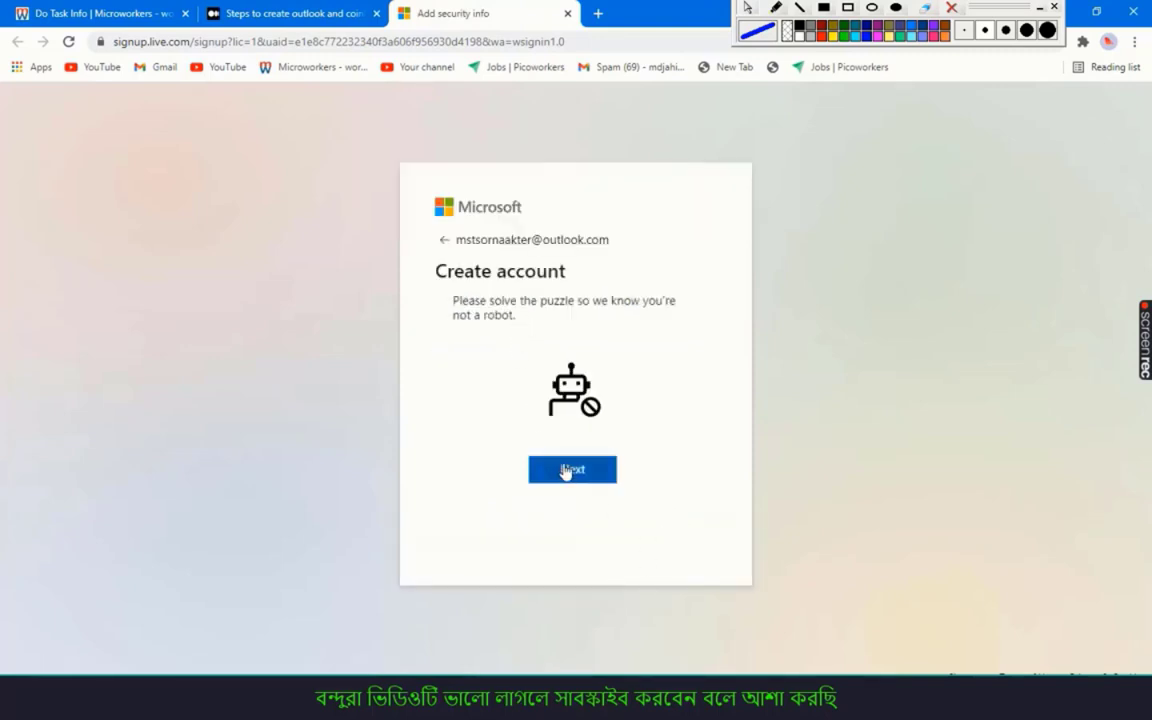
Solve the not-a-robot rotation puzzle by turning each image upright and submitting it
click(566, 471)
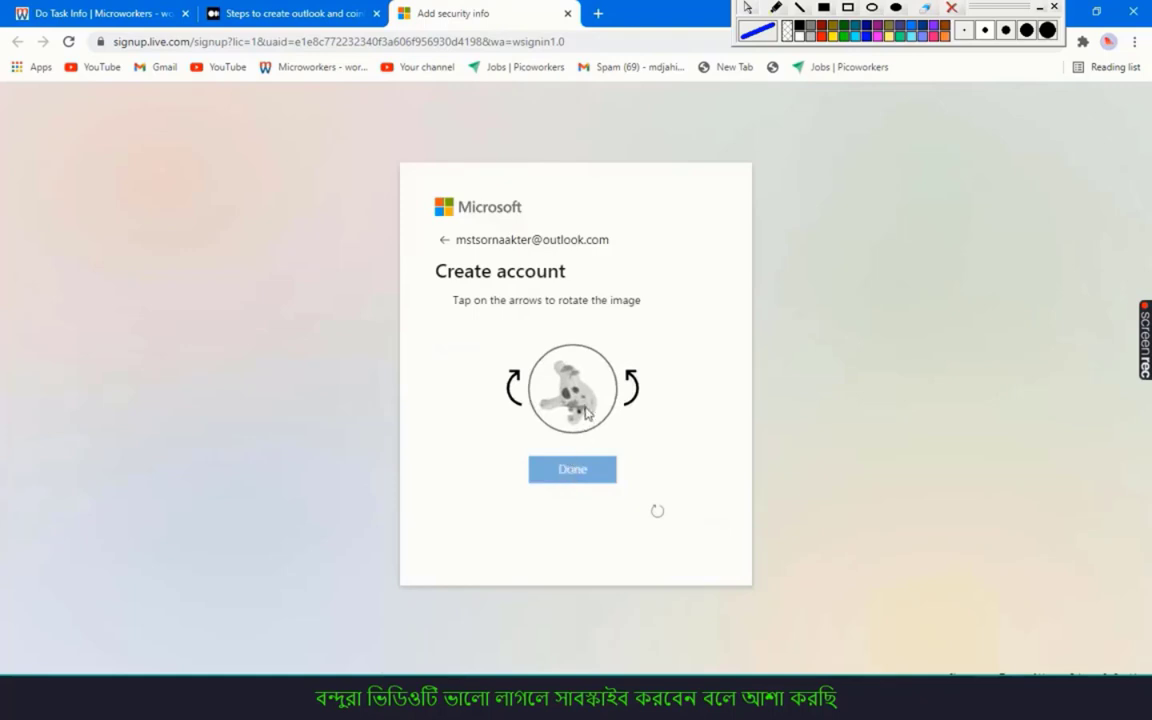
click(630, 385)
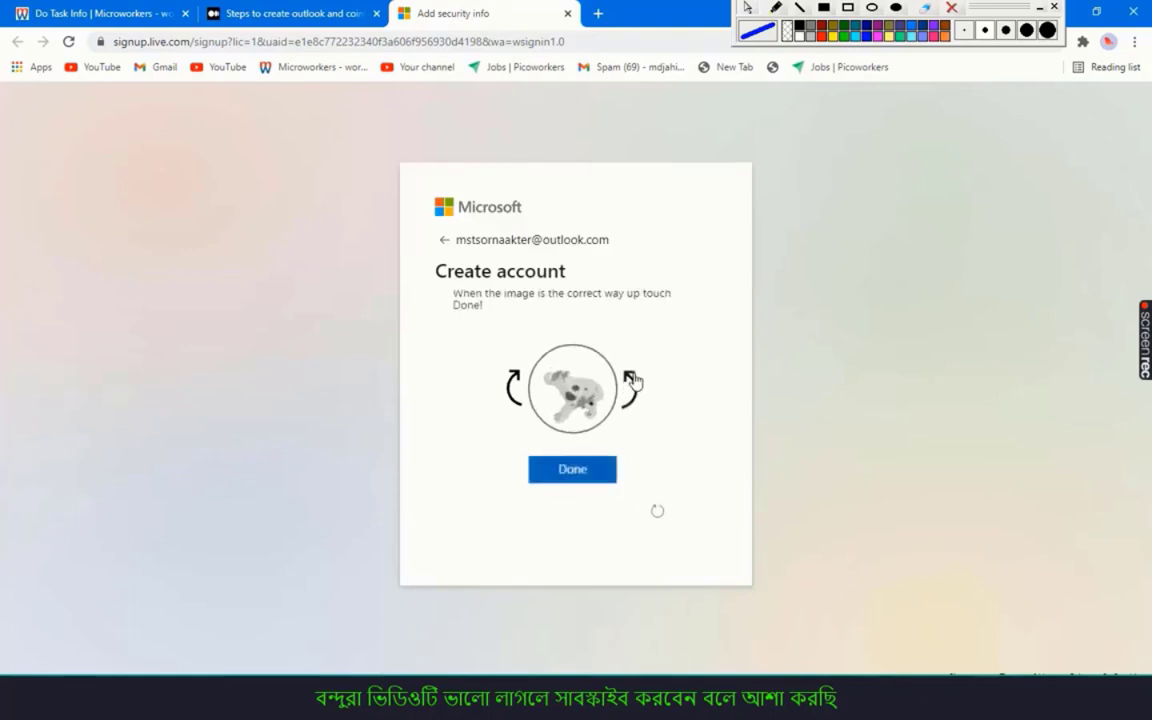
click(513, 387)
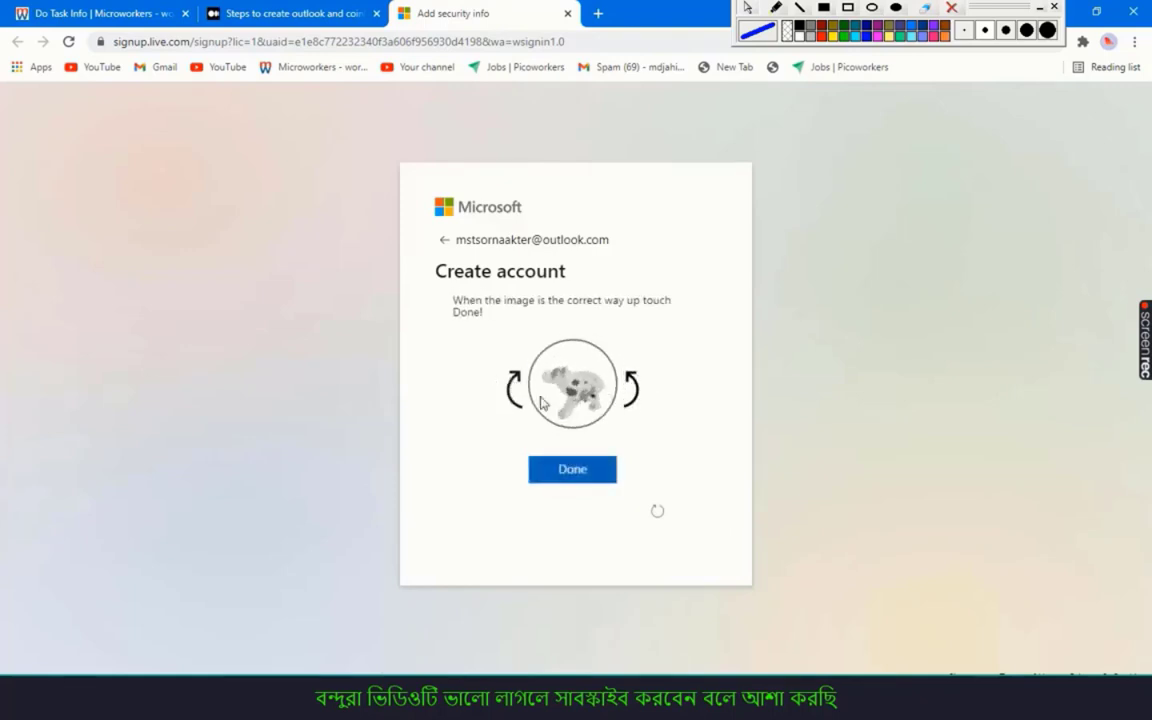
click(581, 472)
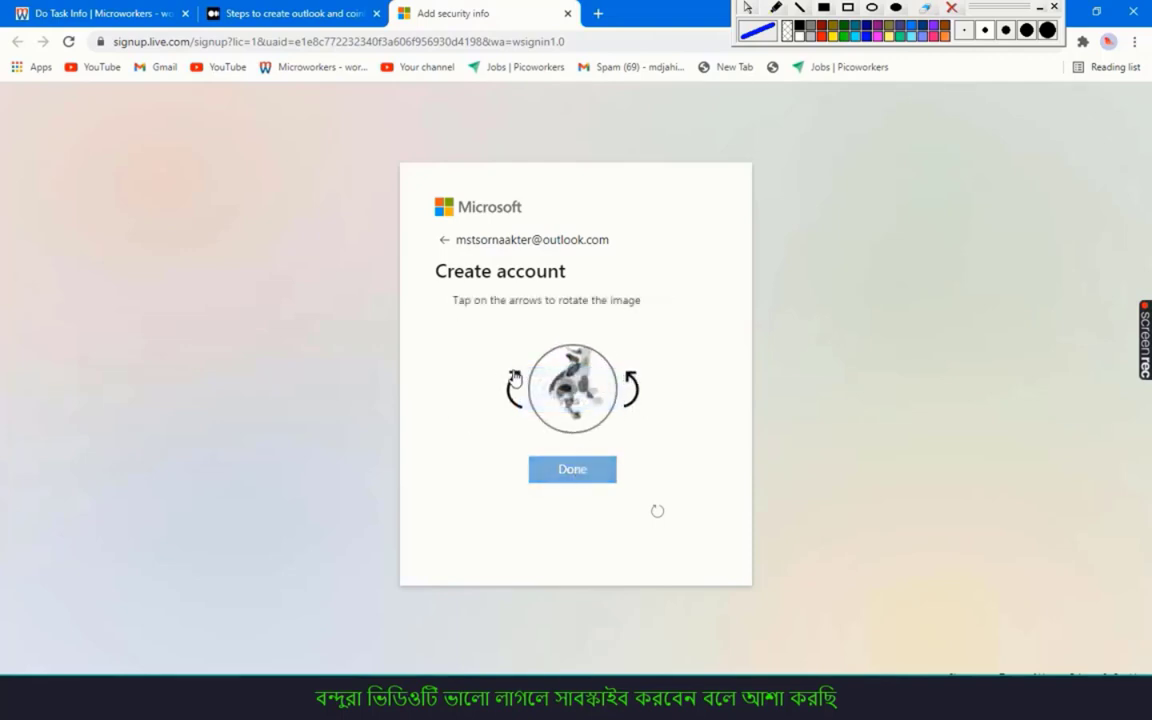
click(514, 381)
click(586, 472)
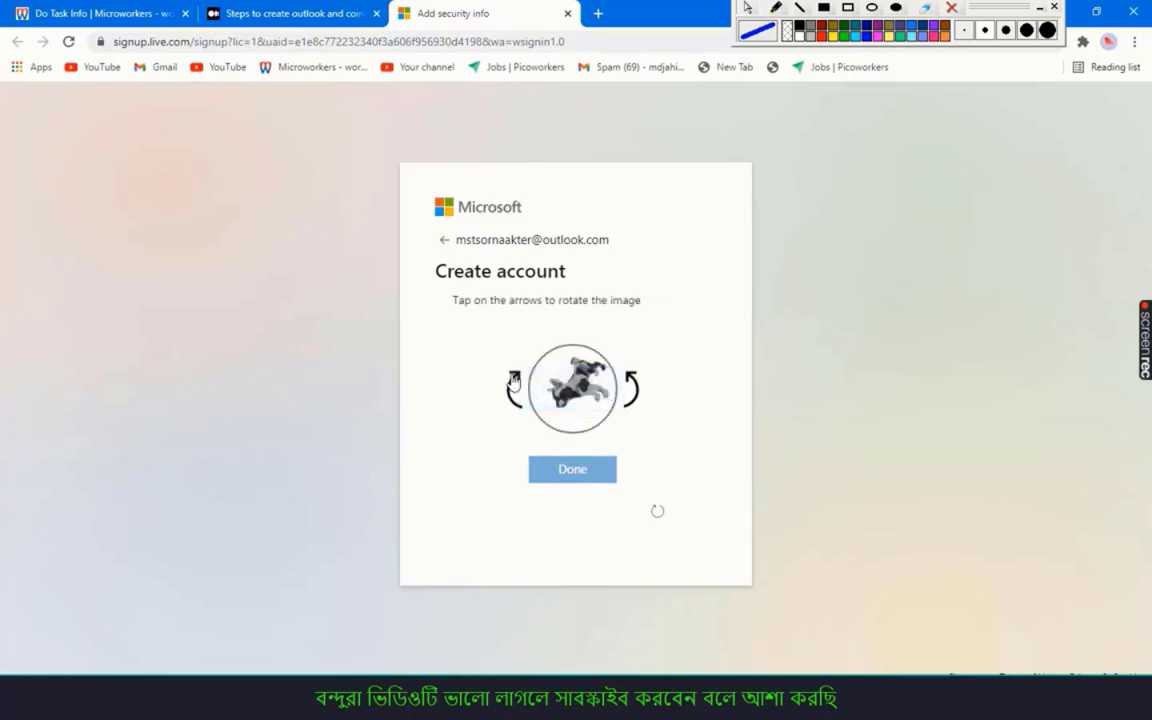
click(514, 381)
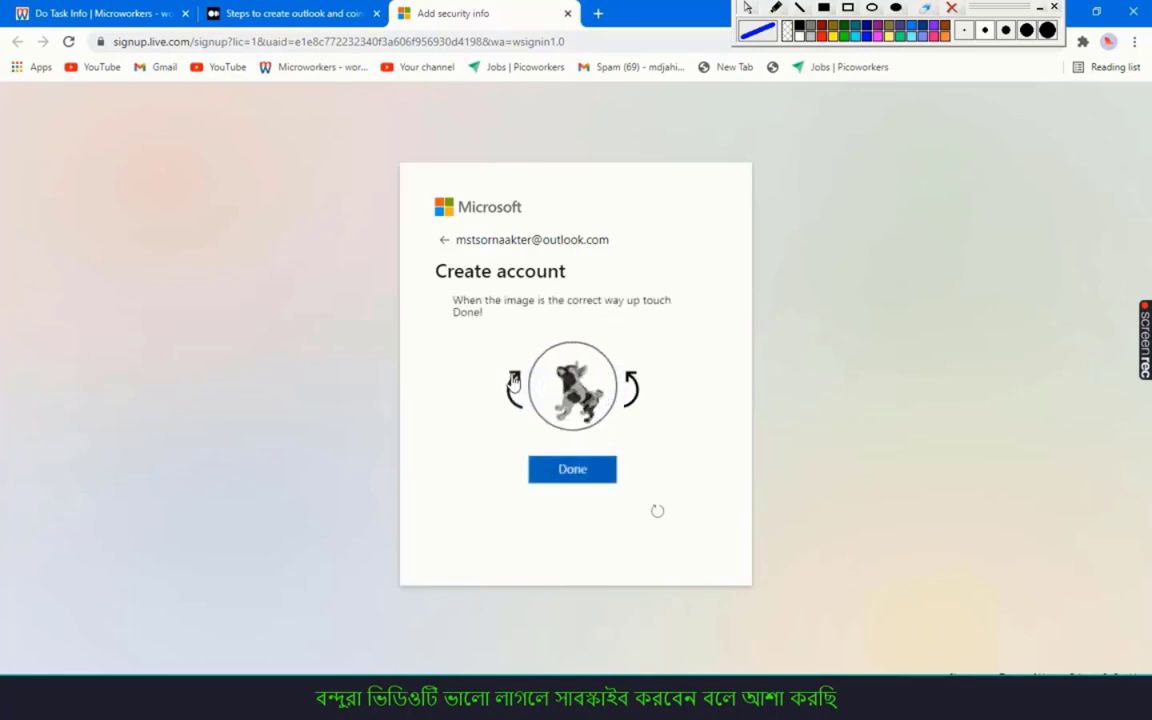
click(578, 474)
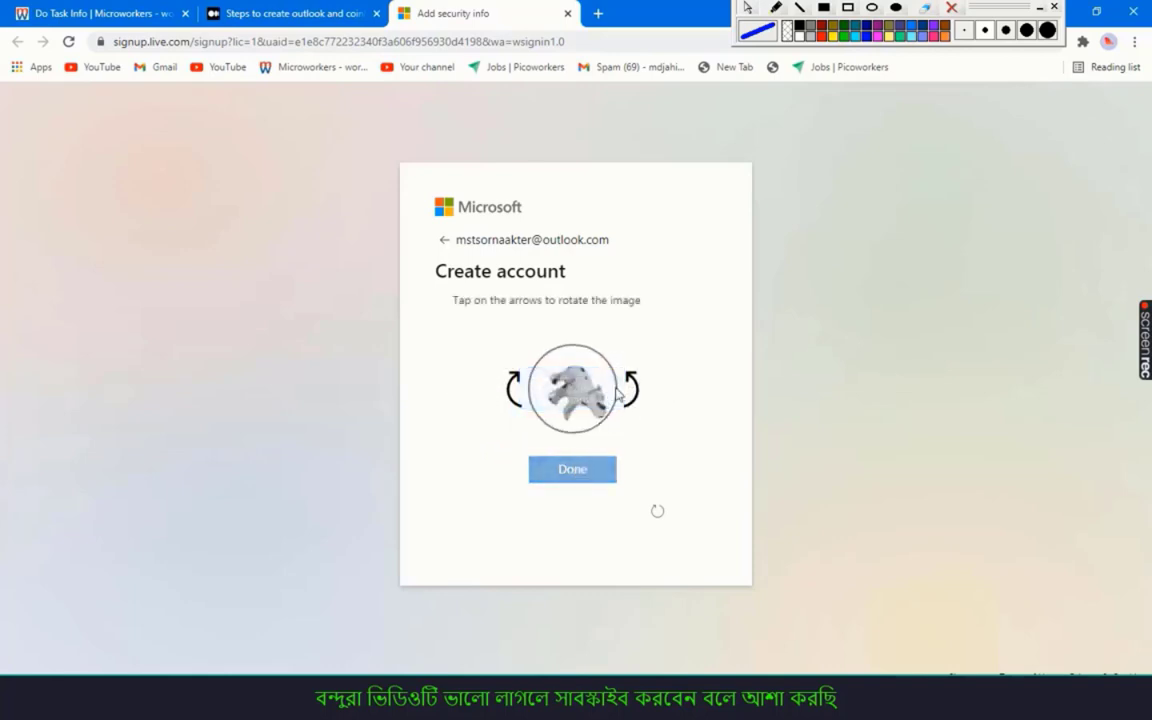
click(630, 382)
click(630, 384)
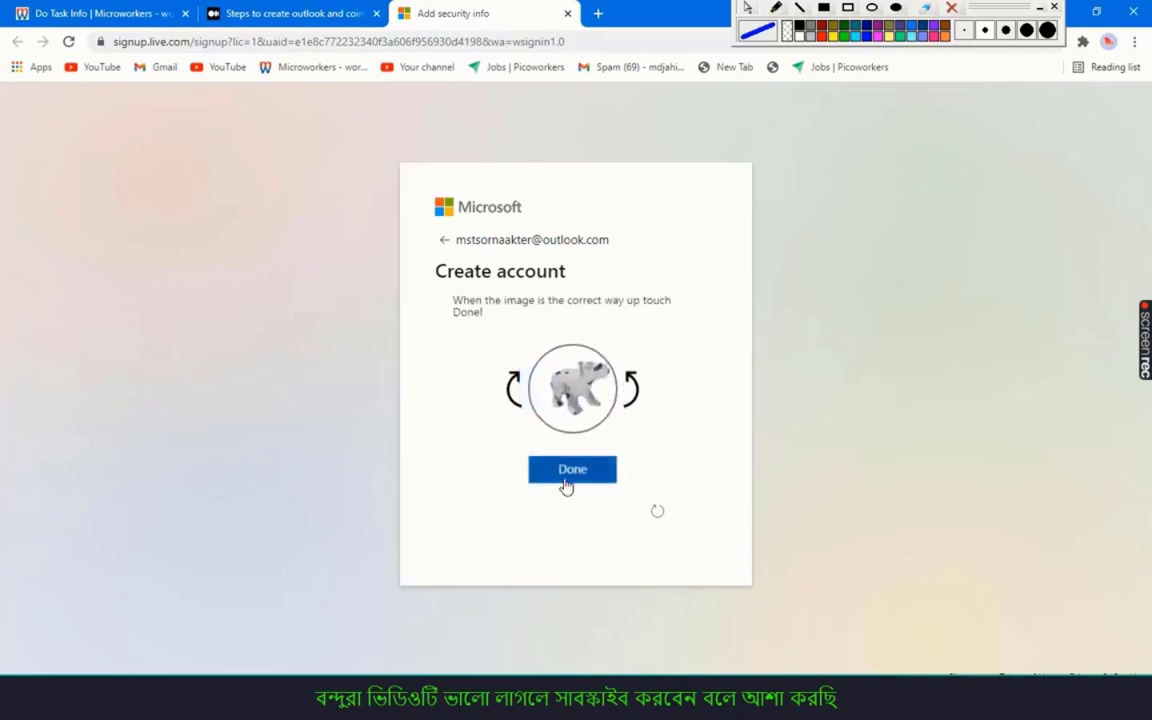
click(570, 474)
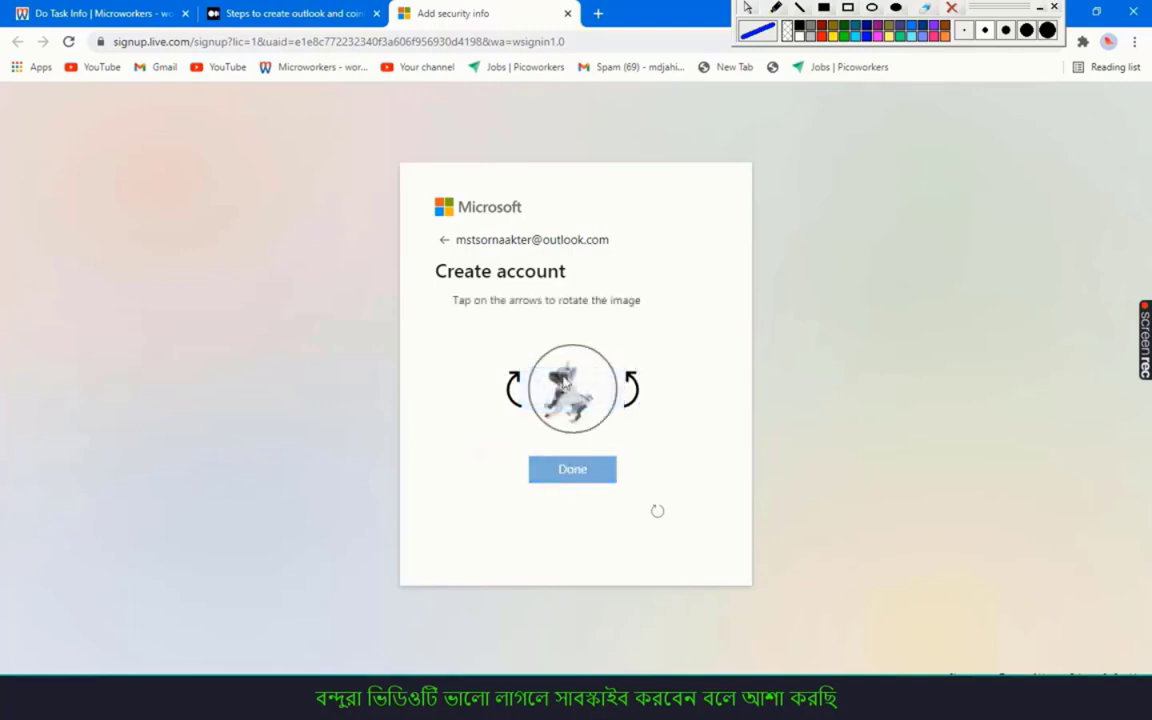
click(628, 385)
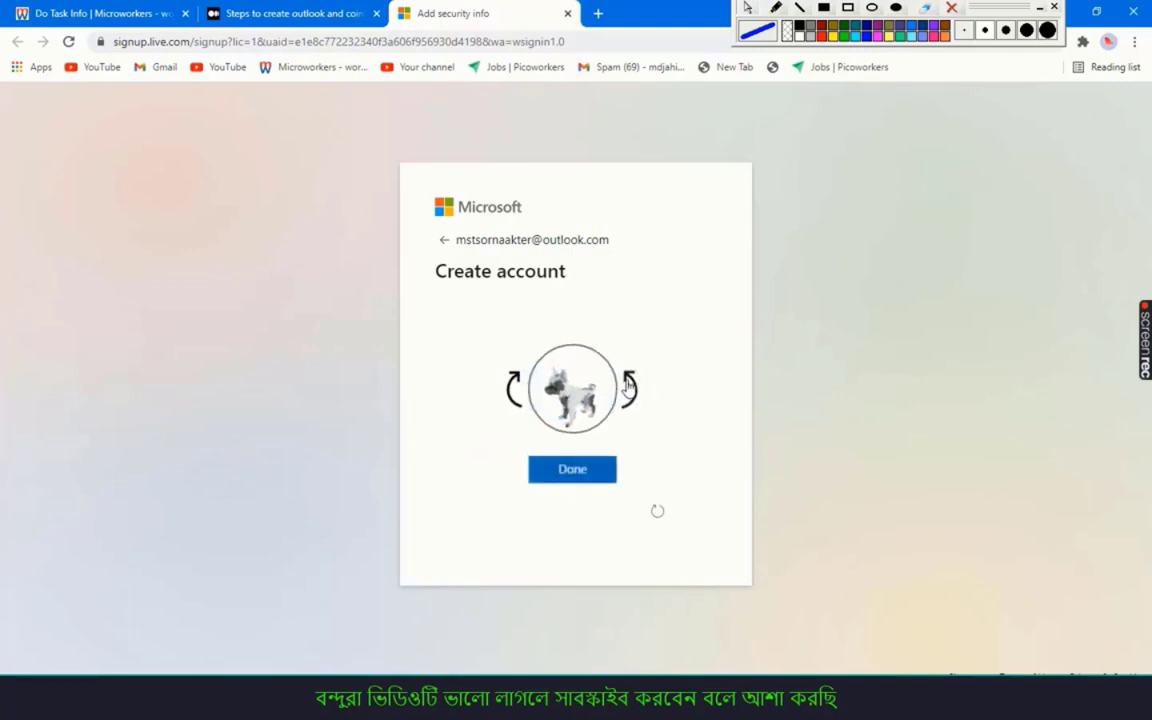
click(577, 474)
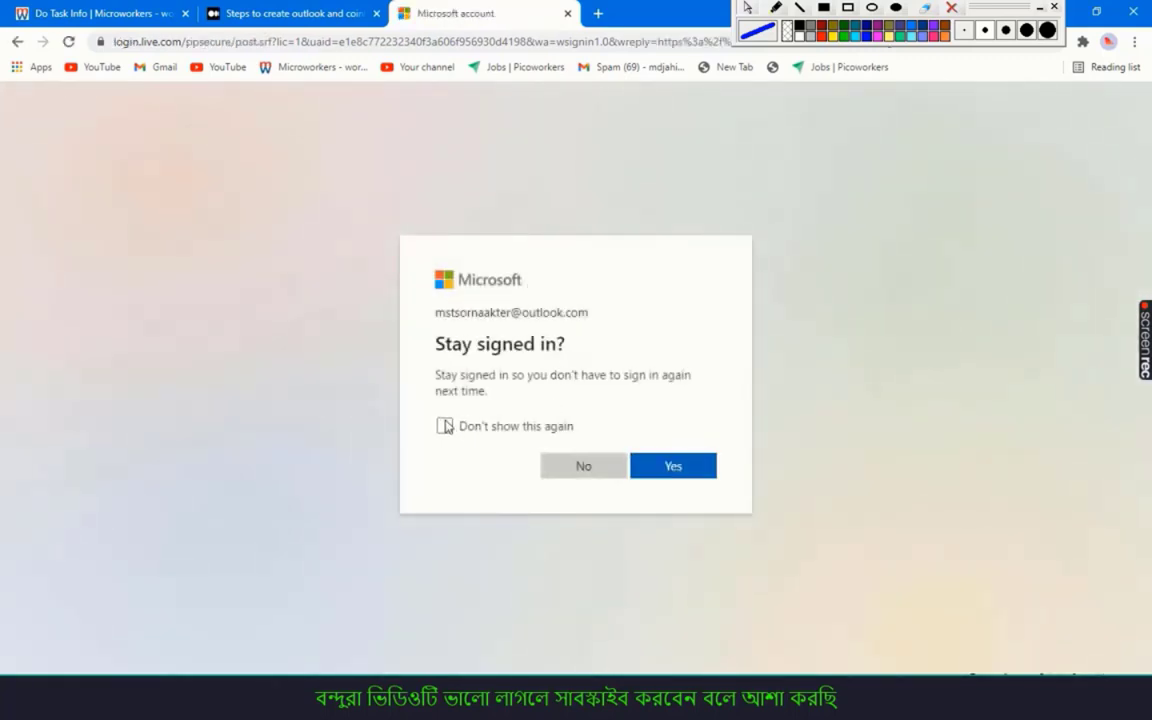
Tick "Don't show this again" and stay signed in to the new Microsoft account
click(444, 426)
click(651, 467)
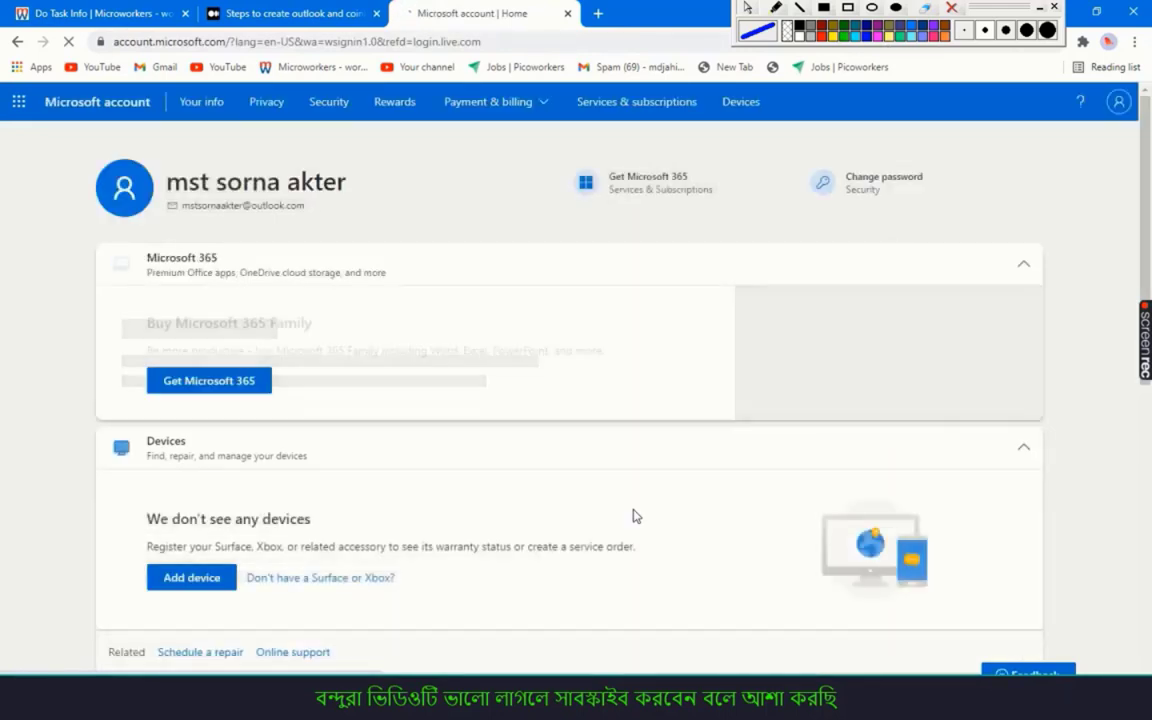
click(352, 10)
In the Medium guide, follow the Register Coinlist step's coinlist.co/register link
scroll(431, 410, up, 2)
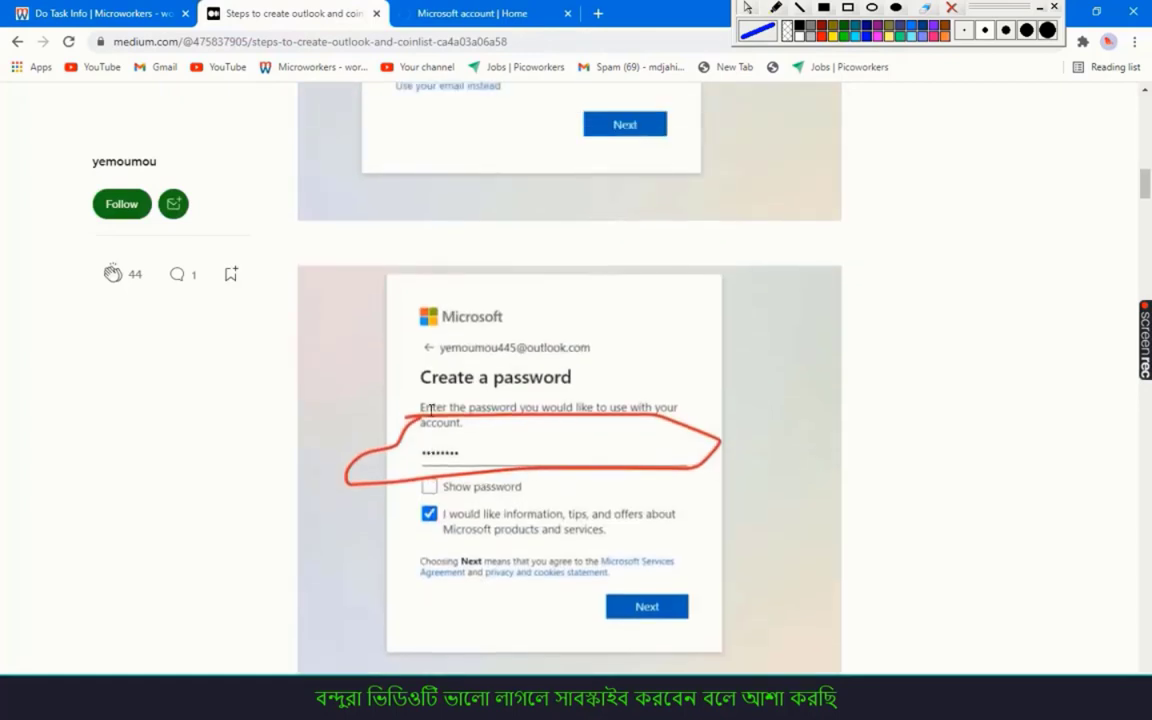
scroll(431, 405, down, 4)
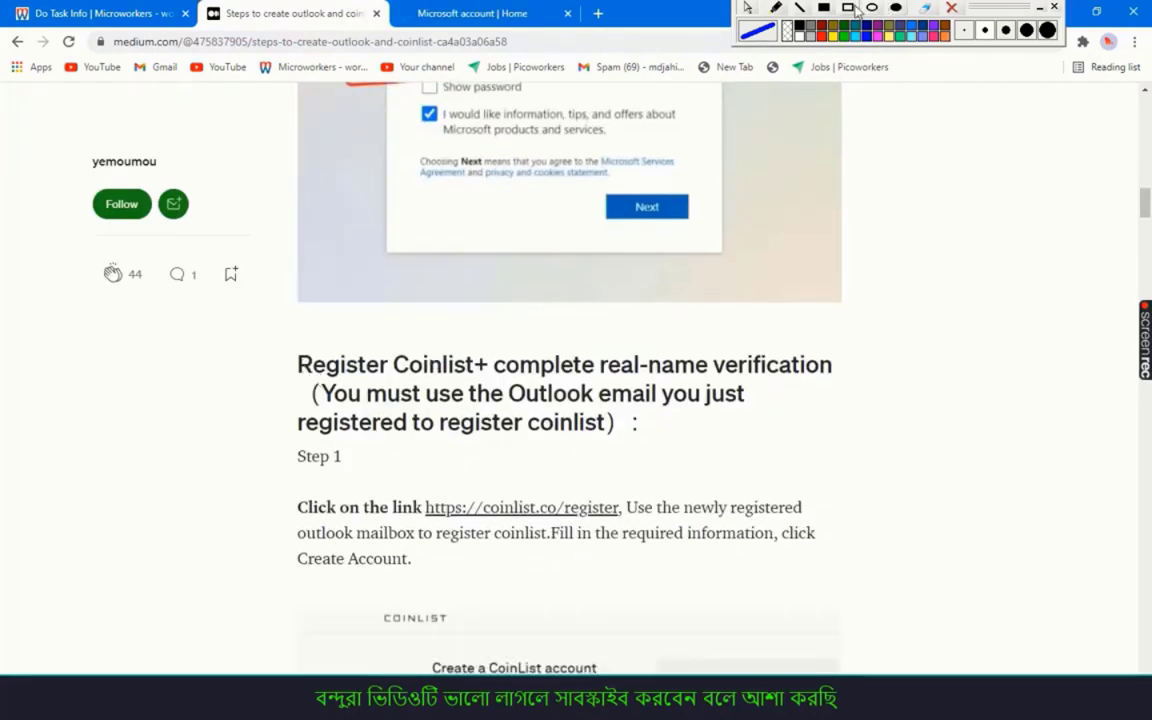
click(848, 8)
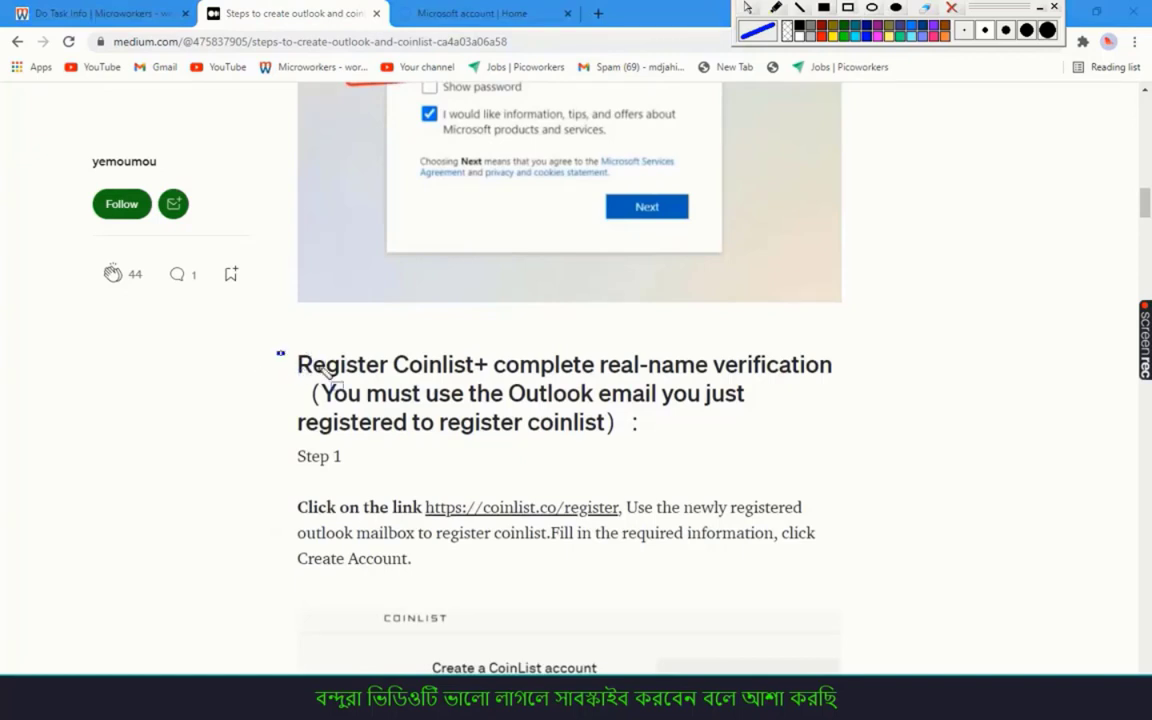
mouse_move(322, 368)
mouse_down()
mouse_move(514, 404)
mouse_move(828, 419)
mouse_move(846, 456)
mouse_up()
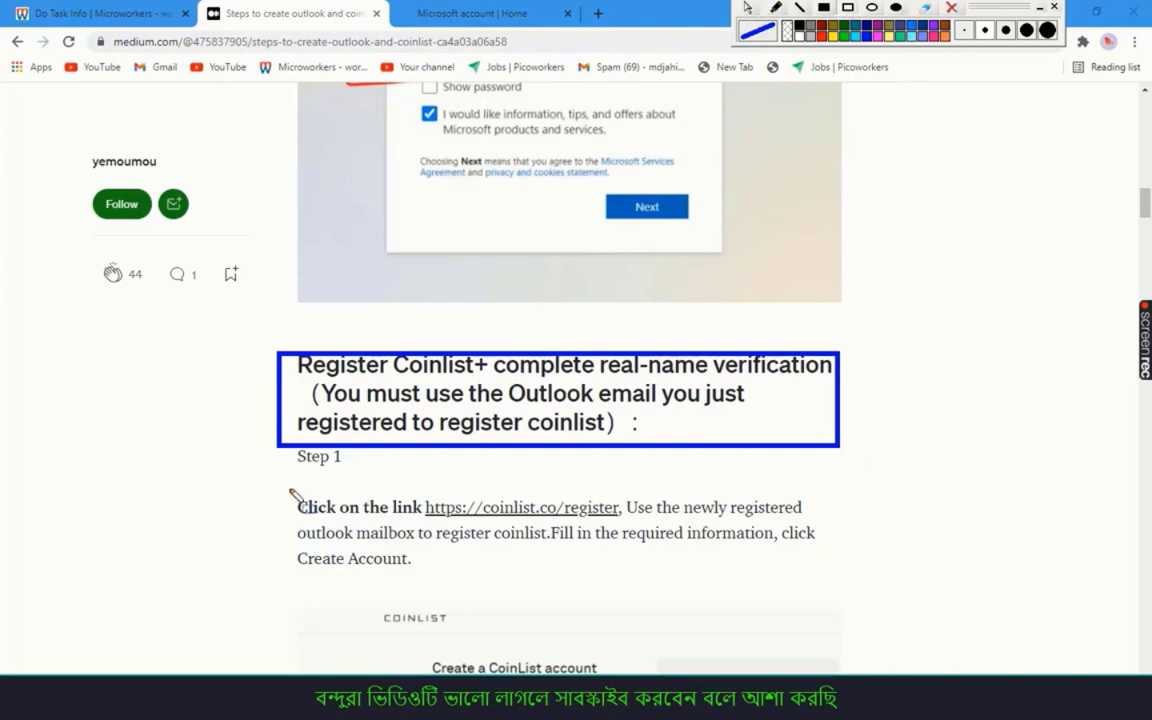
mouse_move(280, 491)
mouse_down()
mouse_move(466, 575)
mouse_move(690, 590)
mouse_move(827, 583)
mouse_up()
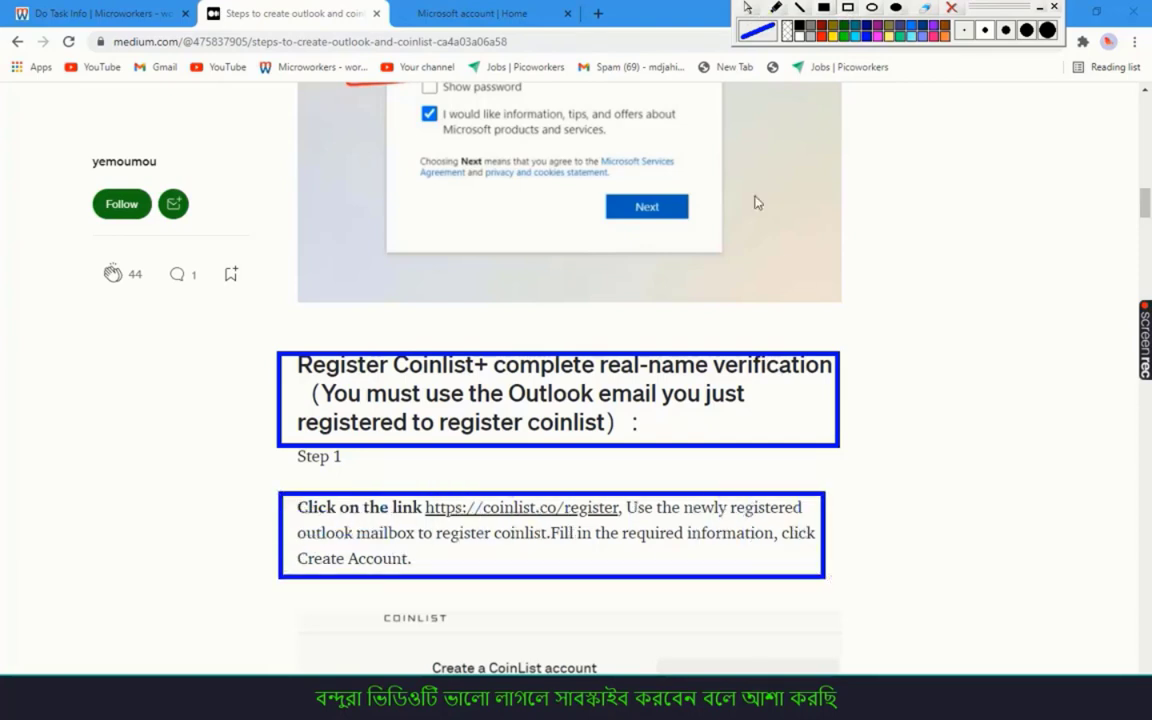
click(949, 8)
scroll(452, 470, down, 3)
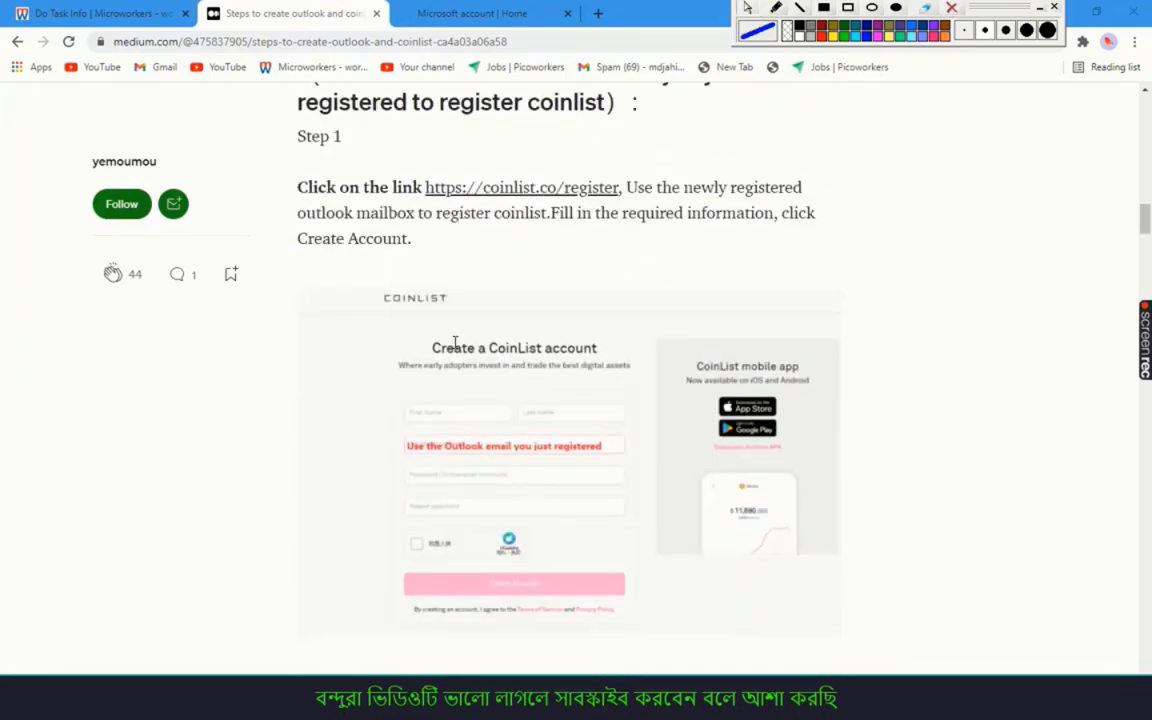
scroll(503, 332, down, 2)
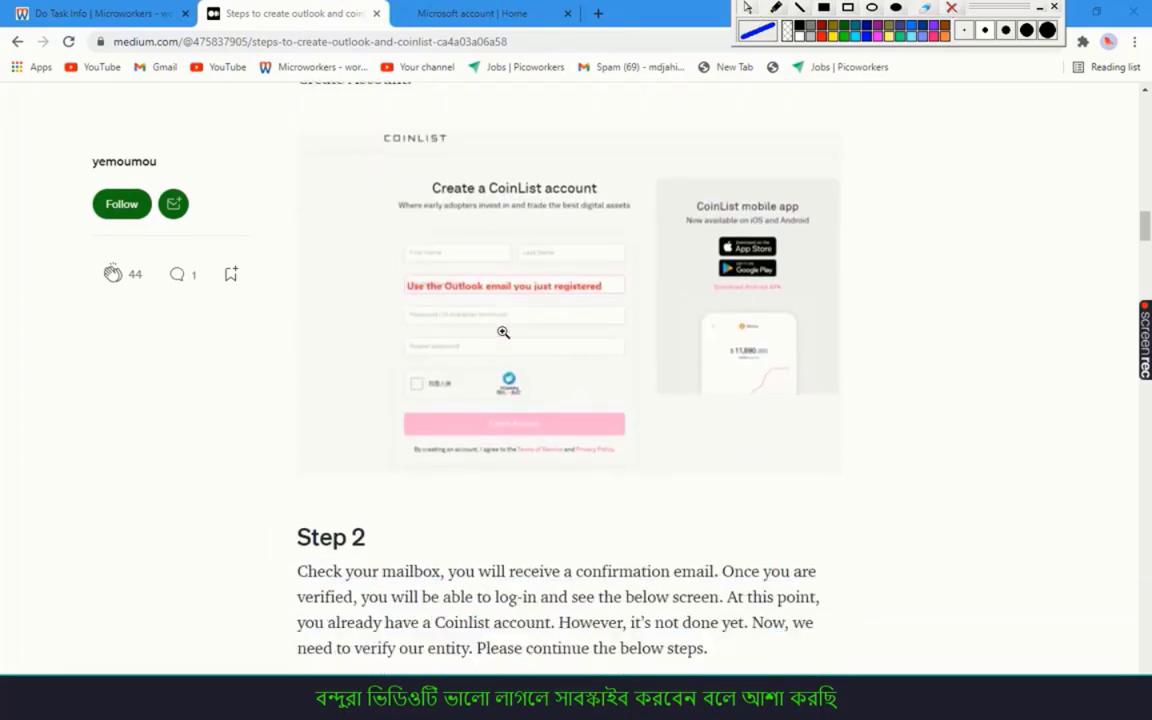
scroll(503, 332, up, 3)
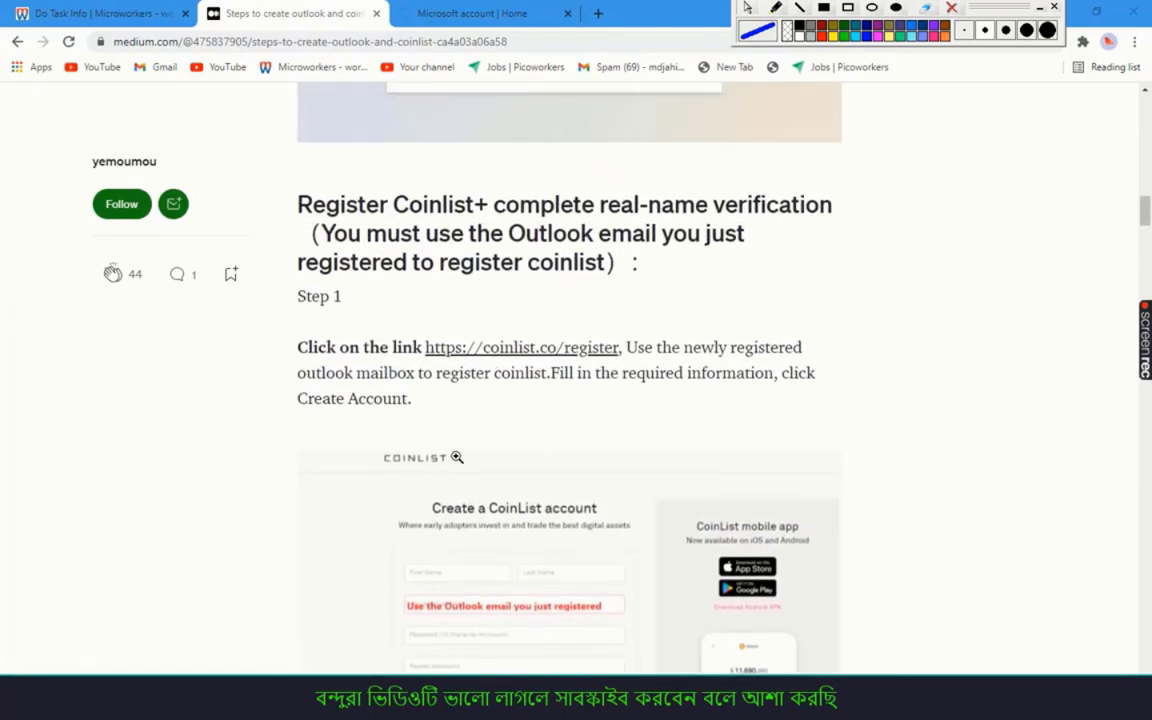
click(476, 348)
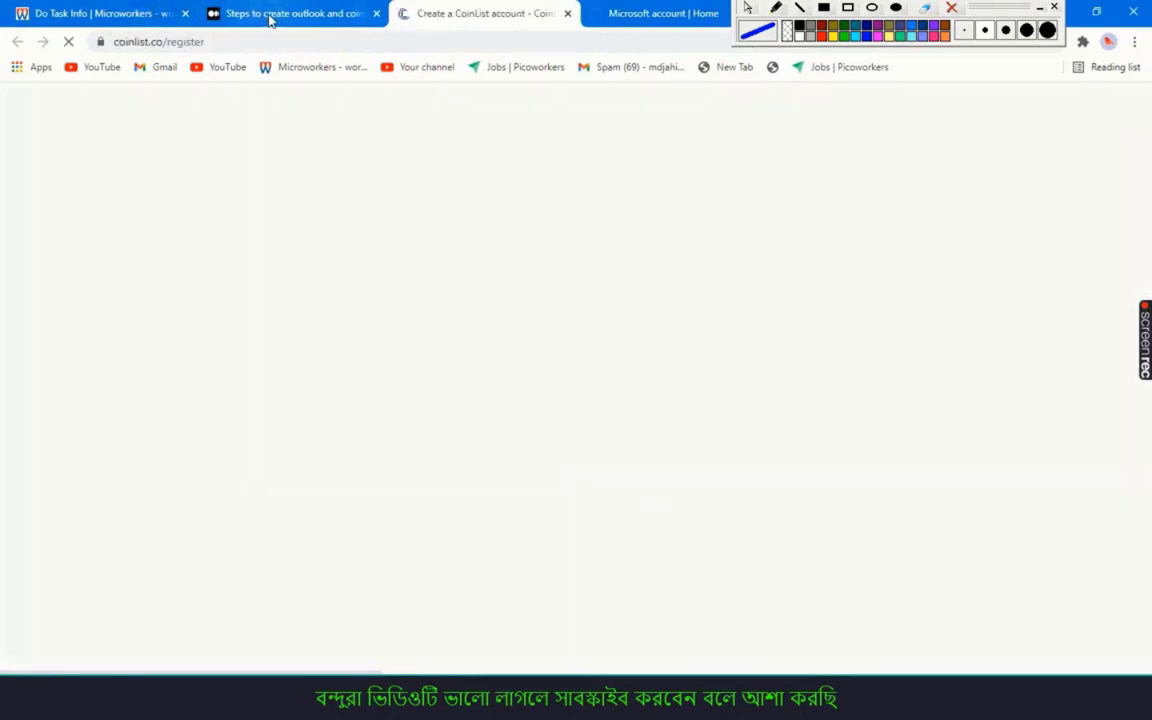
Enter the first and last name in CoinList's sign-up form
drag(270, 18, 443, 14)
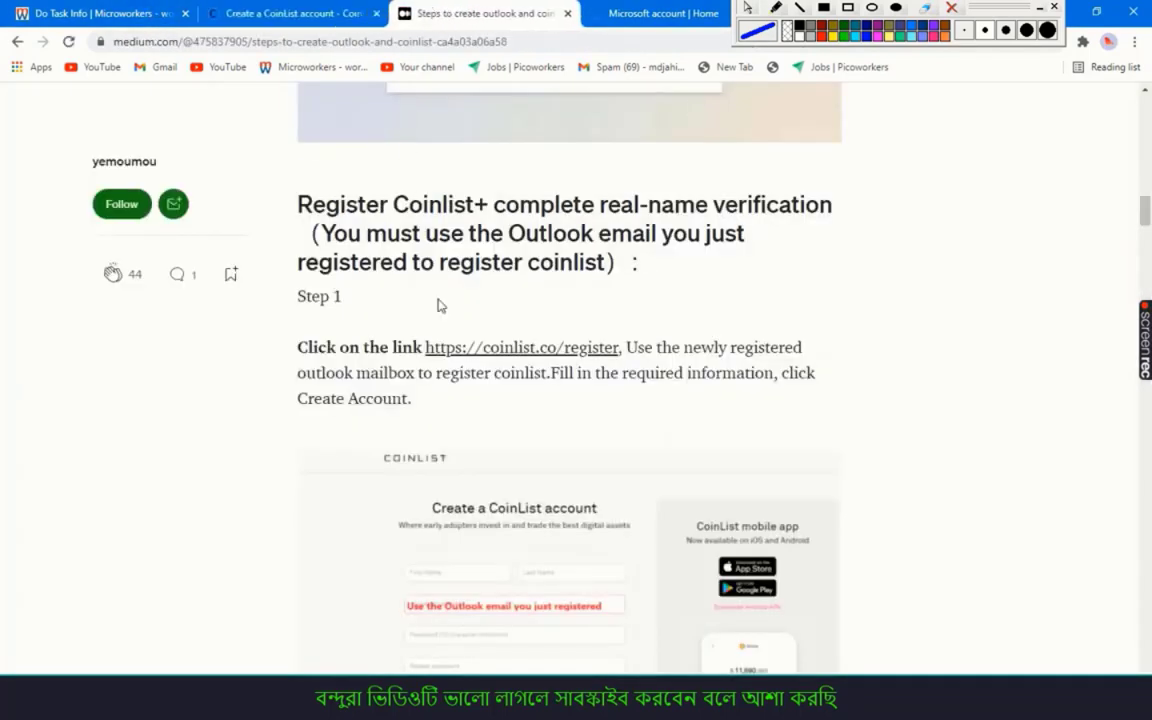
click(232, 14)
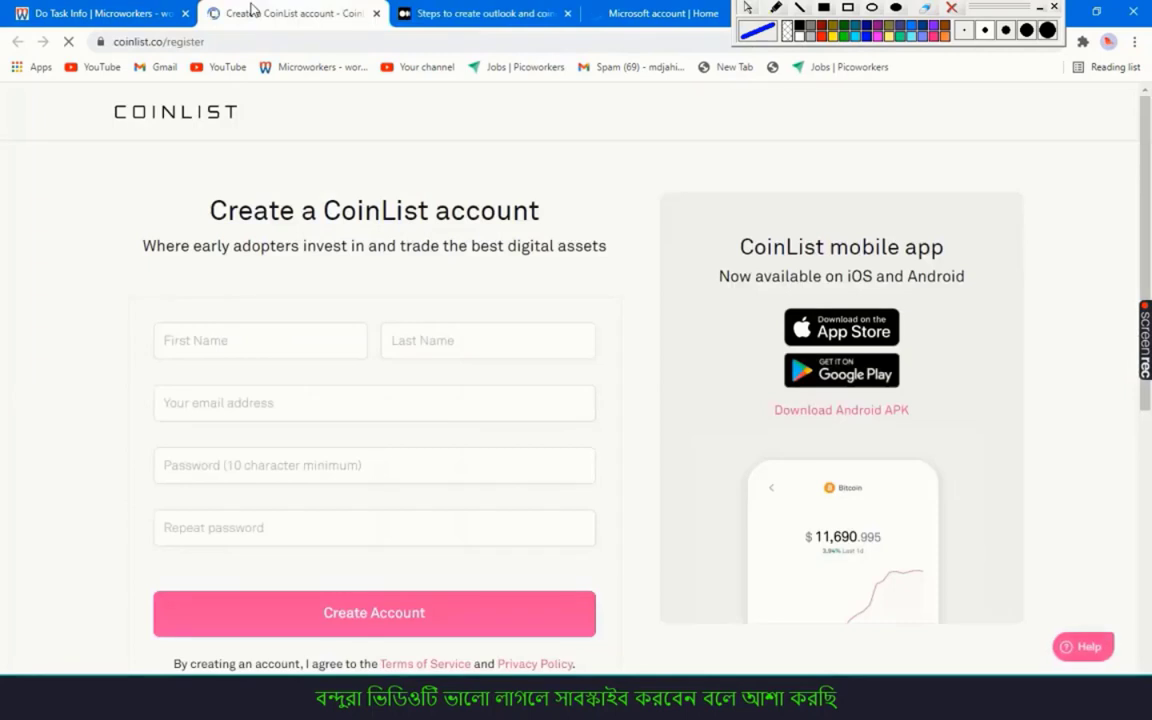
click(254, 341)
text(mst)
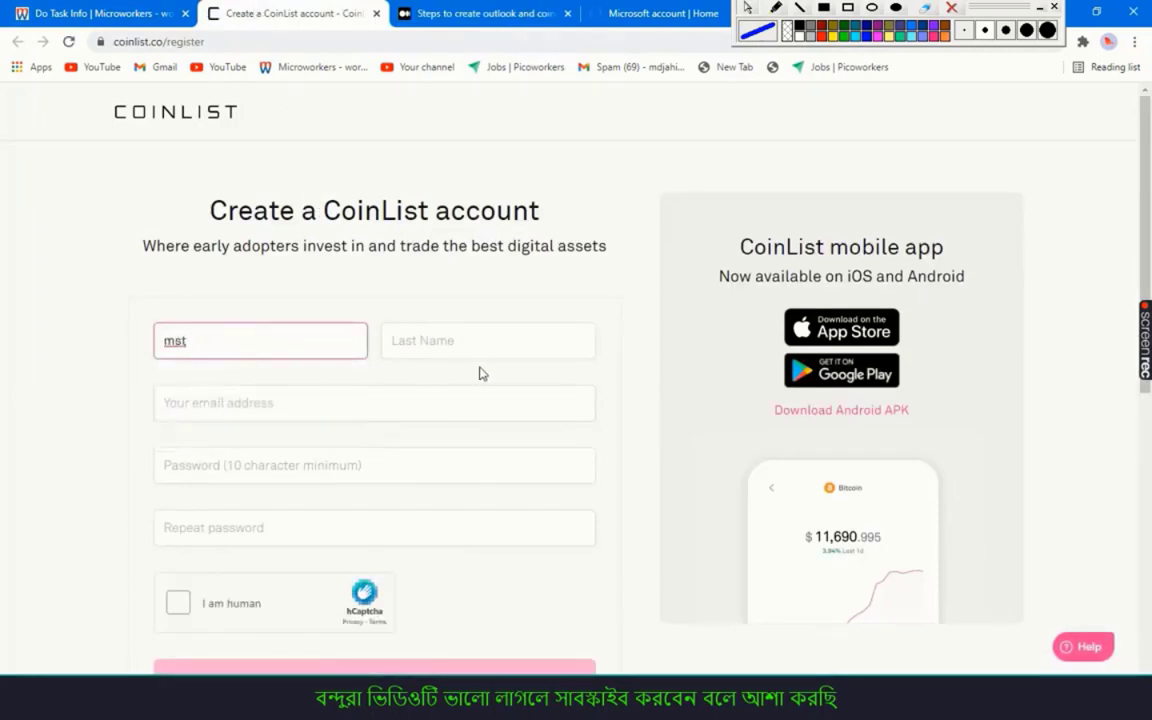
click(442, 330)
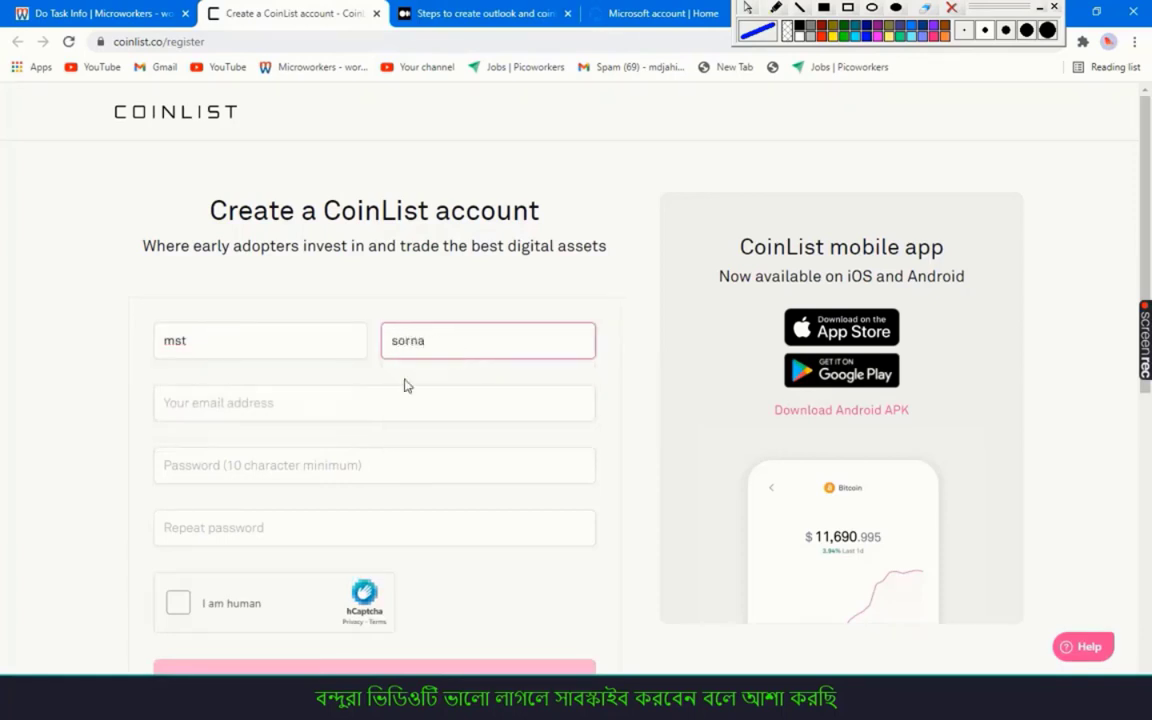
Copy the Outlook email from the Microworkers form into CoinList's email field
click(285, 405)
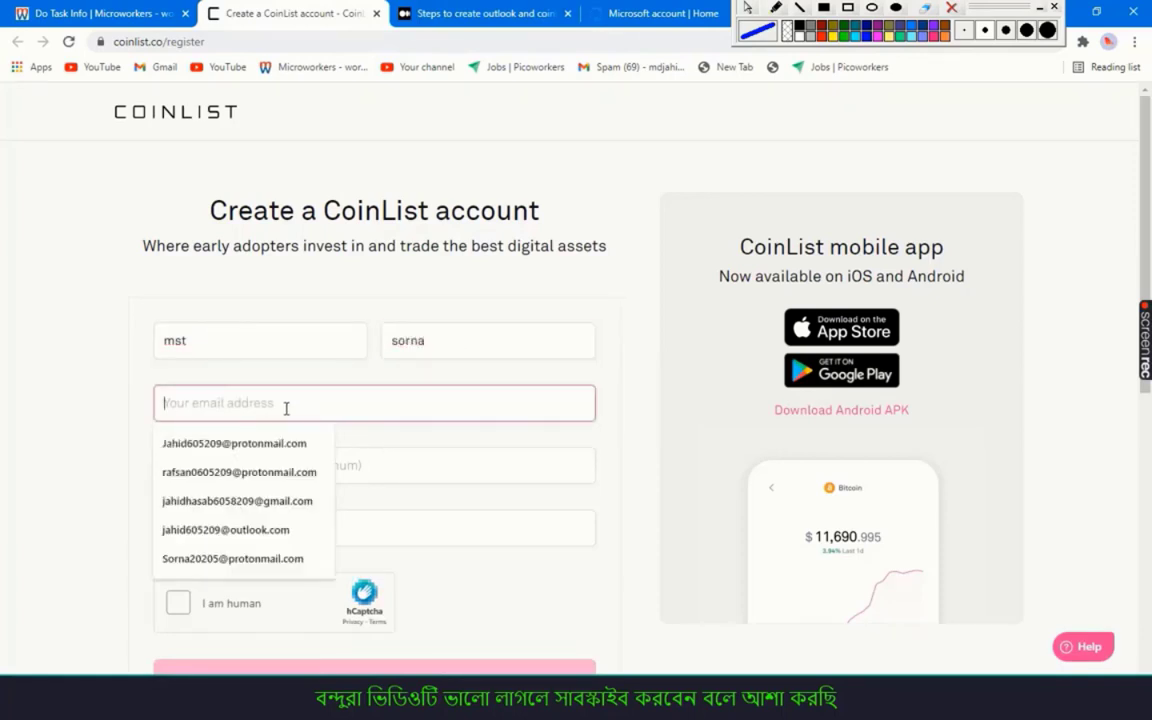
click(160, 10)
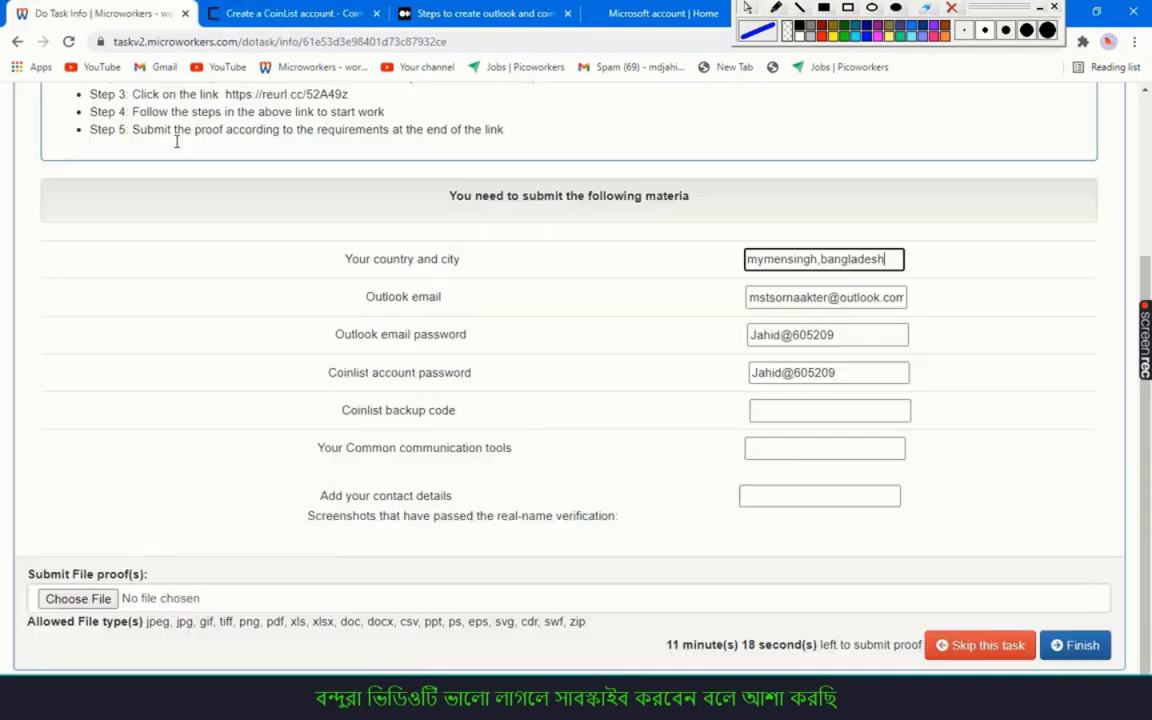
click(803, 297)
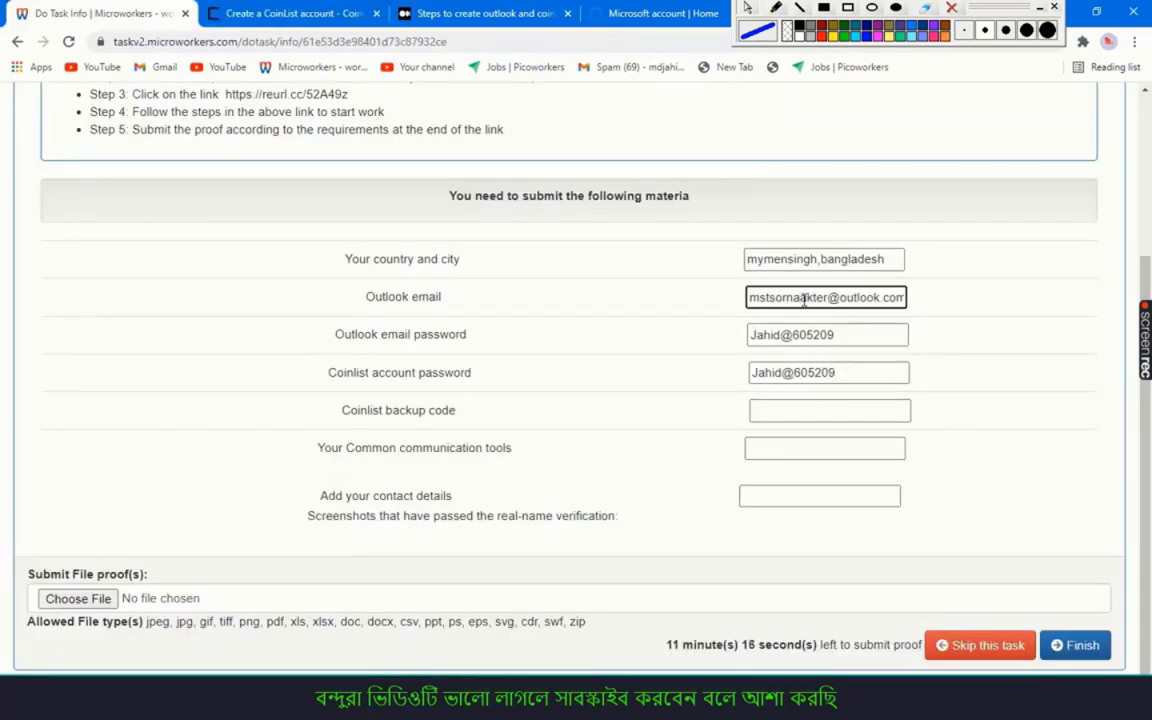
key(ctrl+a)
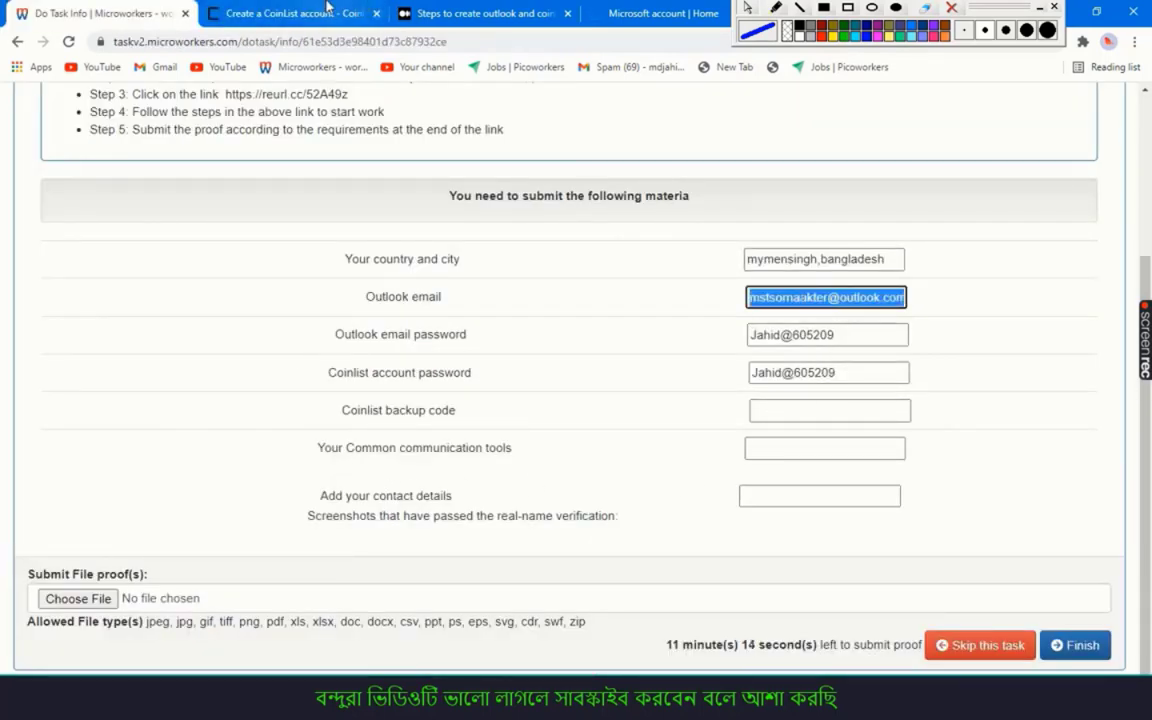
click(300, 13)
key(ctrl+v)
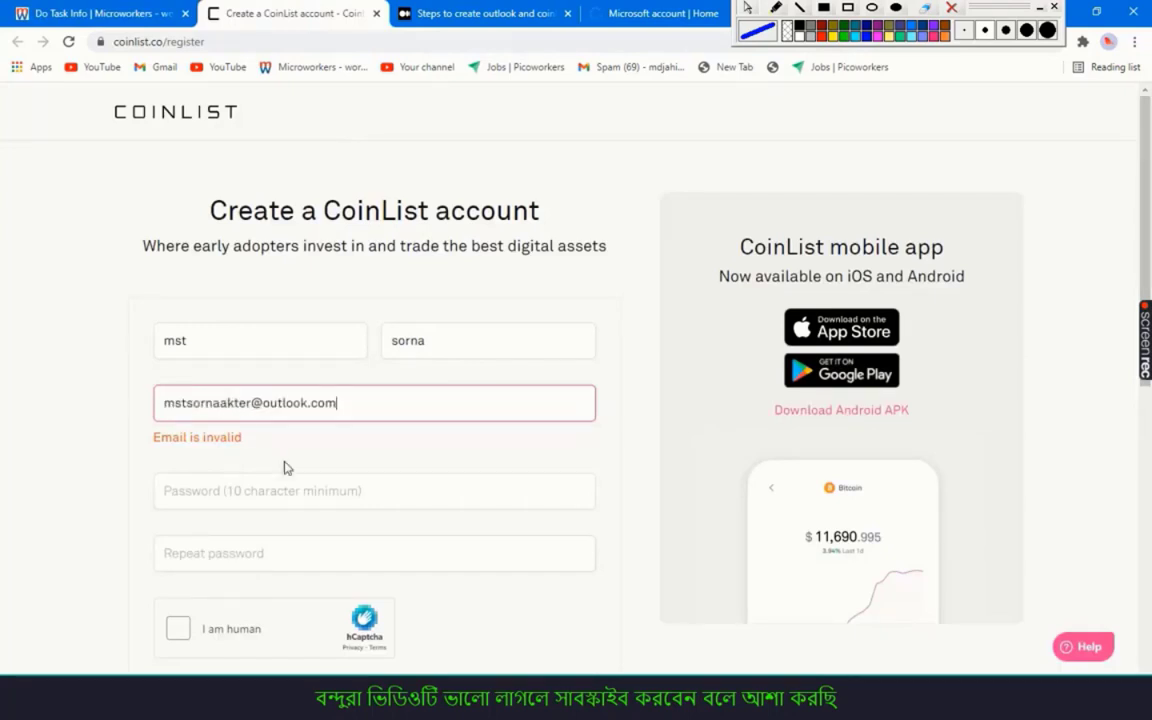
Paste the stored CoinList password into both password fields and start the 'I am human' check
click(275, 492)
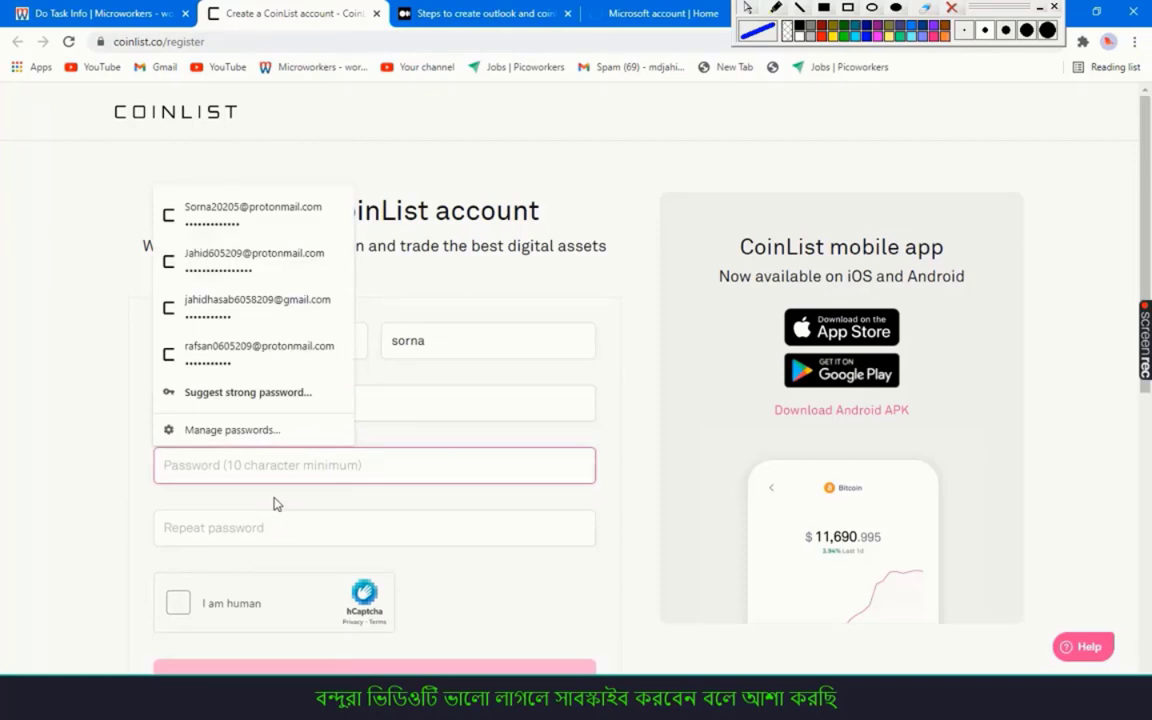
text(•)
key(BackSpace)
key(ctrl+shift+Tab)
click(797, 372)
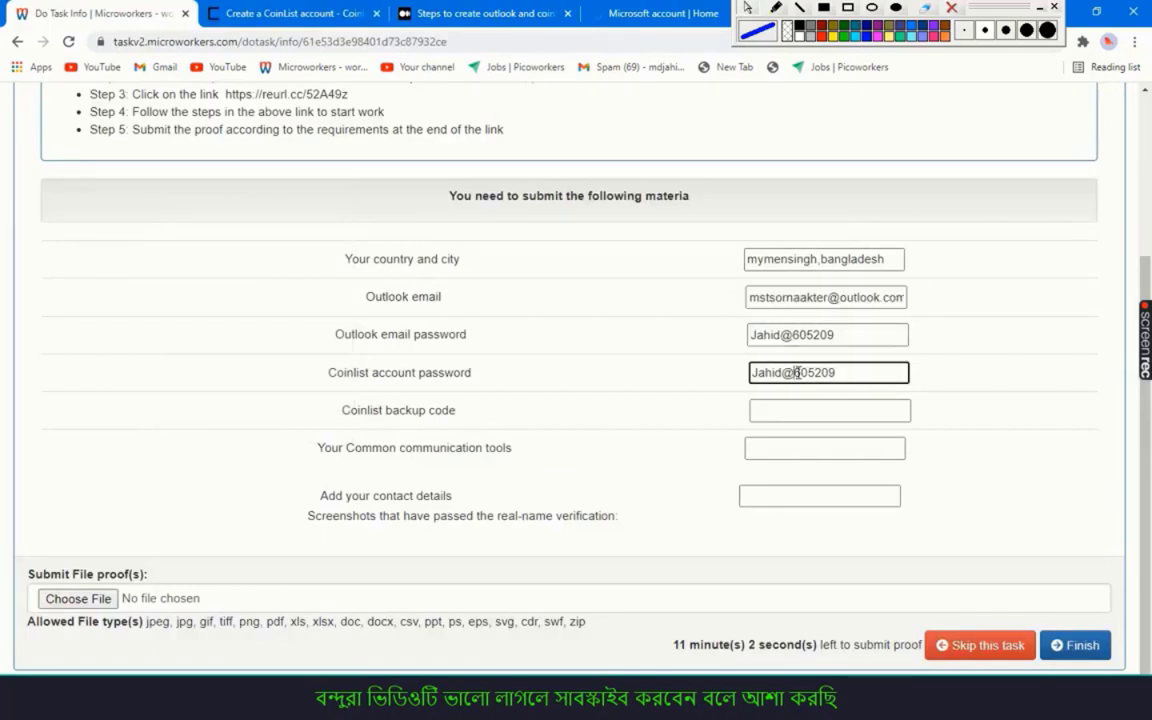
key(ctrl+a)
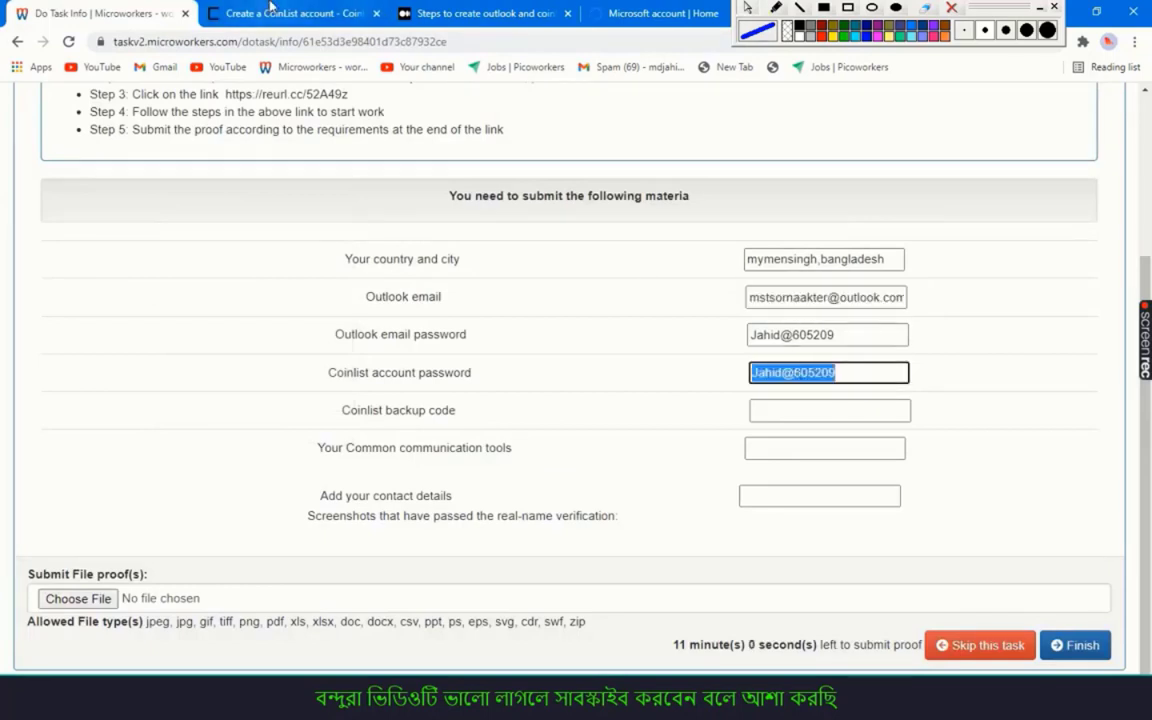
click(250, 13)
click(284, 462)
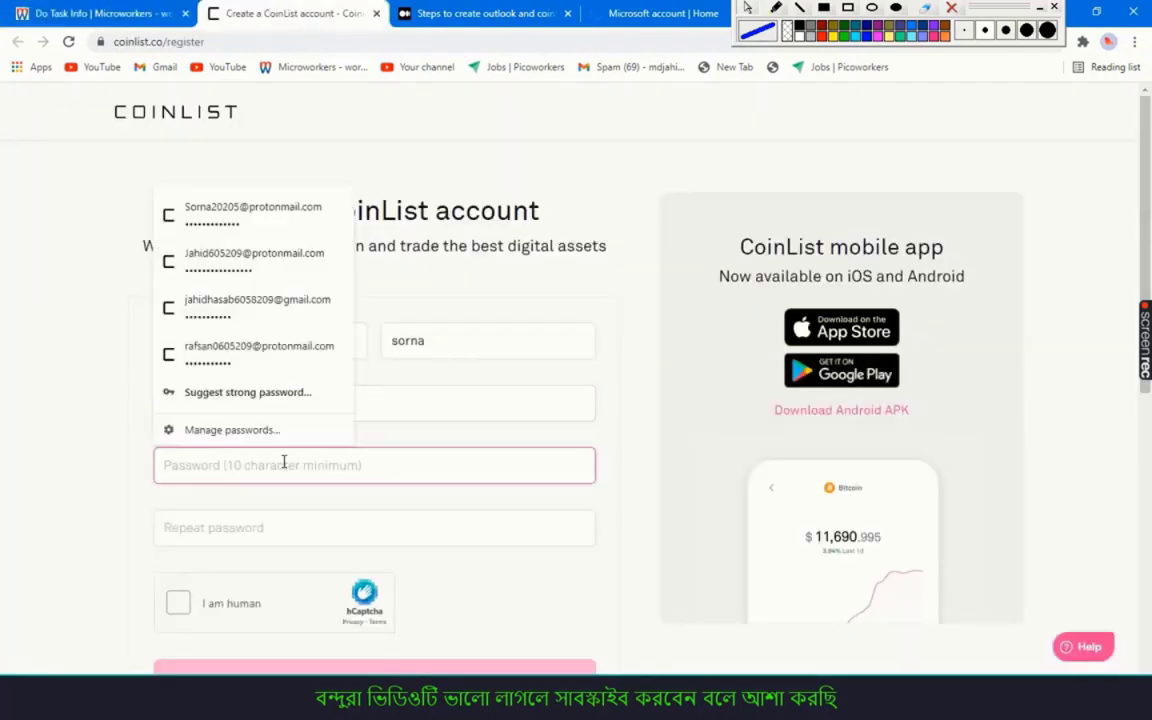
key(ctrl+v)
click(237, 527)
key(ctrl+v)
scroll(207, 490, down, 2)
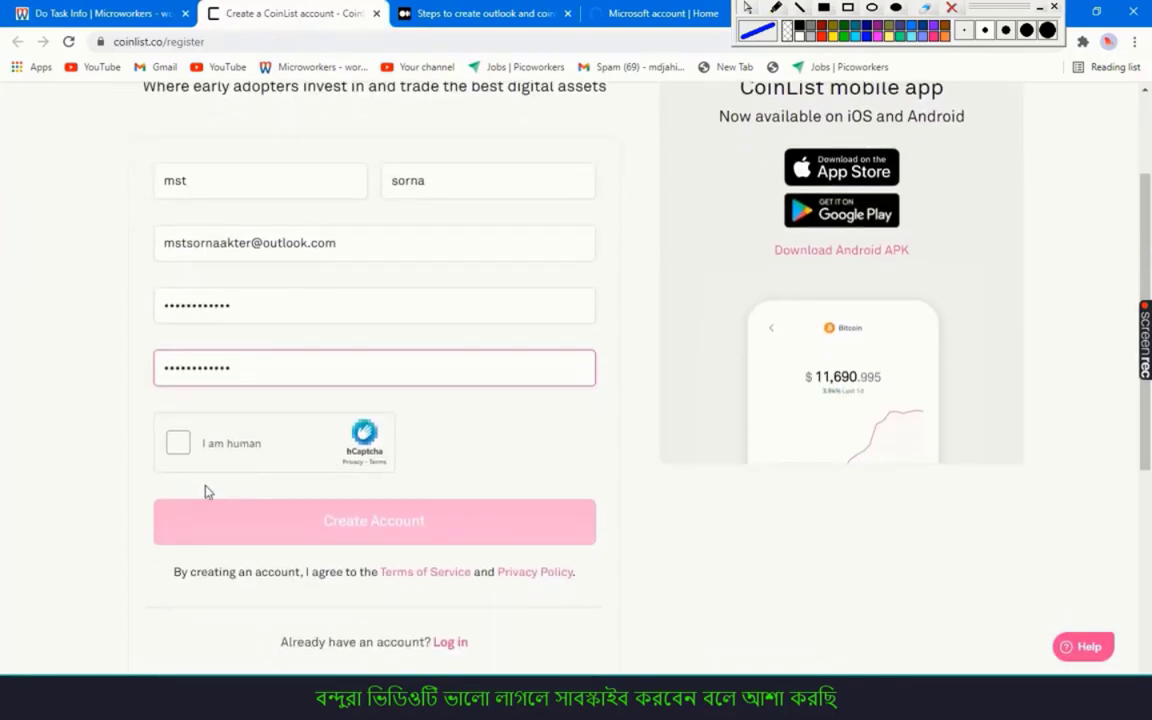
click(180, 449)
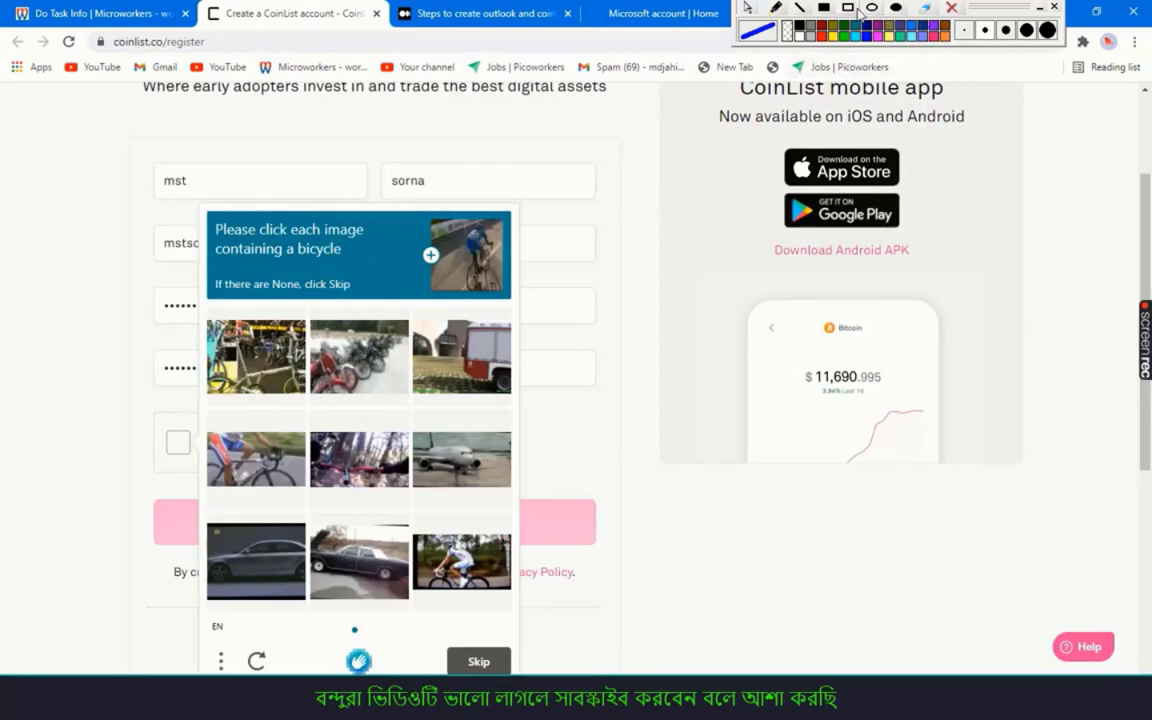
Select the five bicycle pictures in the first hCaptcha grid and move to the next set
click(855, 12)
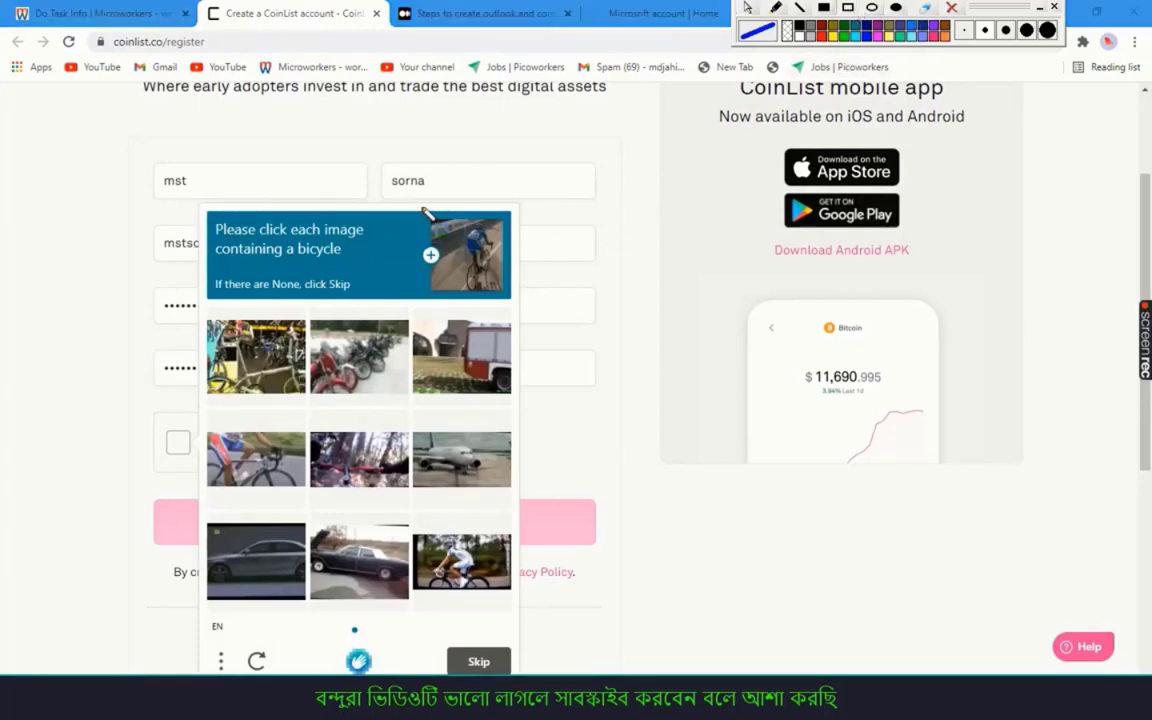
mouse_move(424, 216)
mouse_down()
mouse_move(519, 290)
mouse_move(519, 304)
mouse_up()
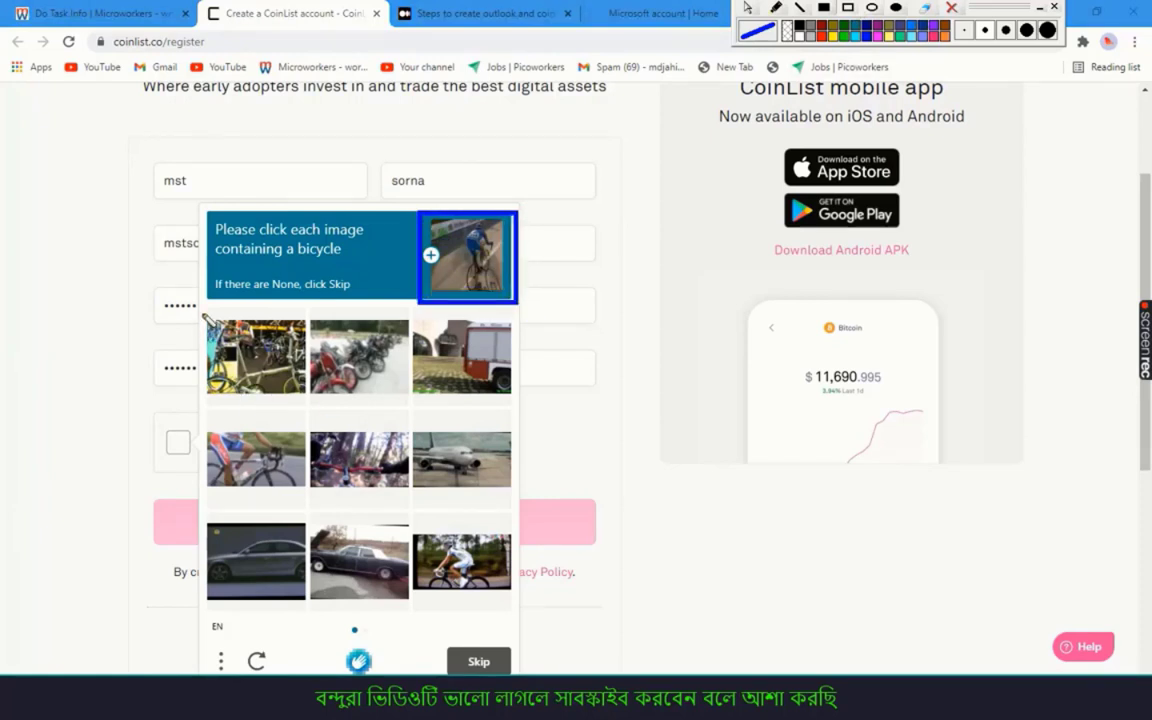
mouse_move(206, 318)
mouse_down()
mouse_move(270, 346)
mouse_move(303, 397)
mouse_up()
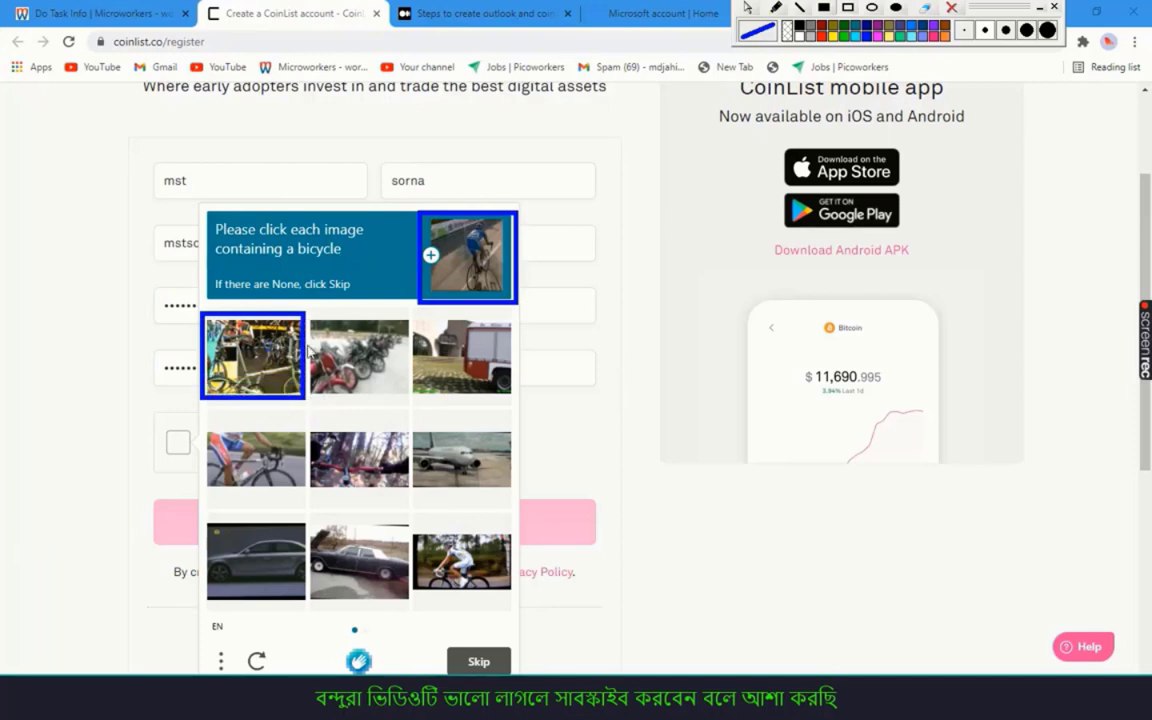
drag(310, 318, 406, 404)
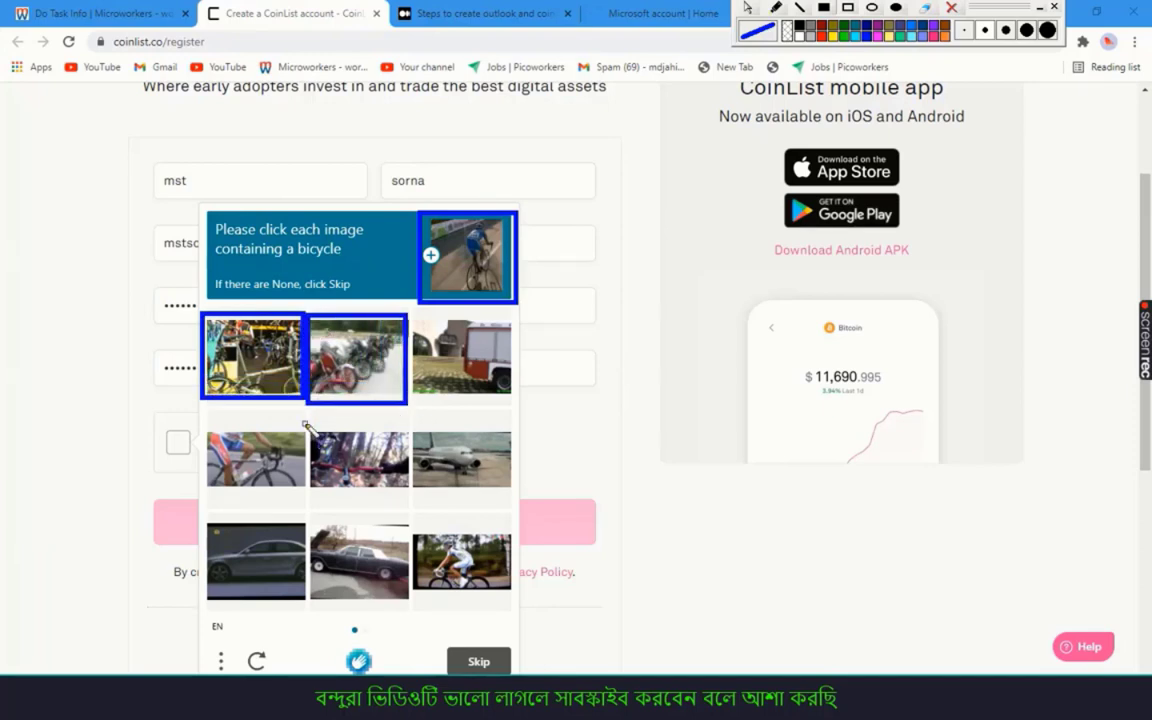
drag(305, 425, 416, 488)
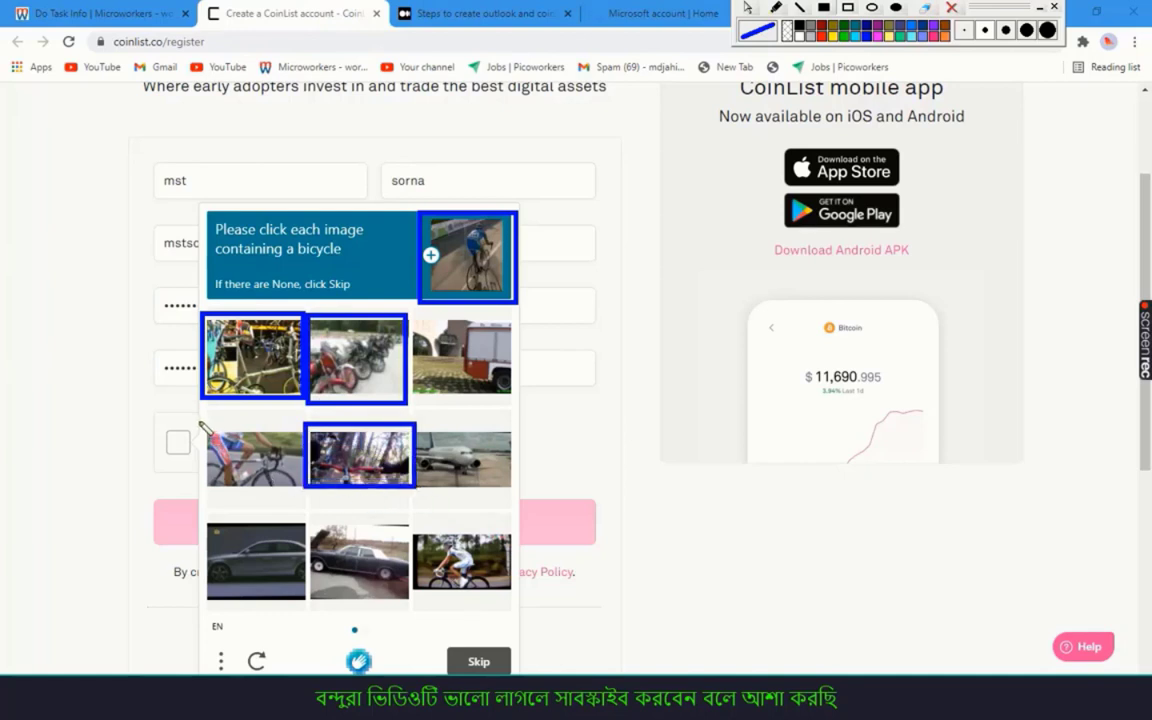
drag(200, 423, 310, 497)
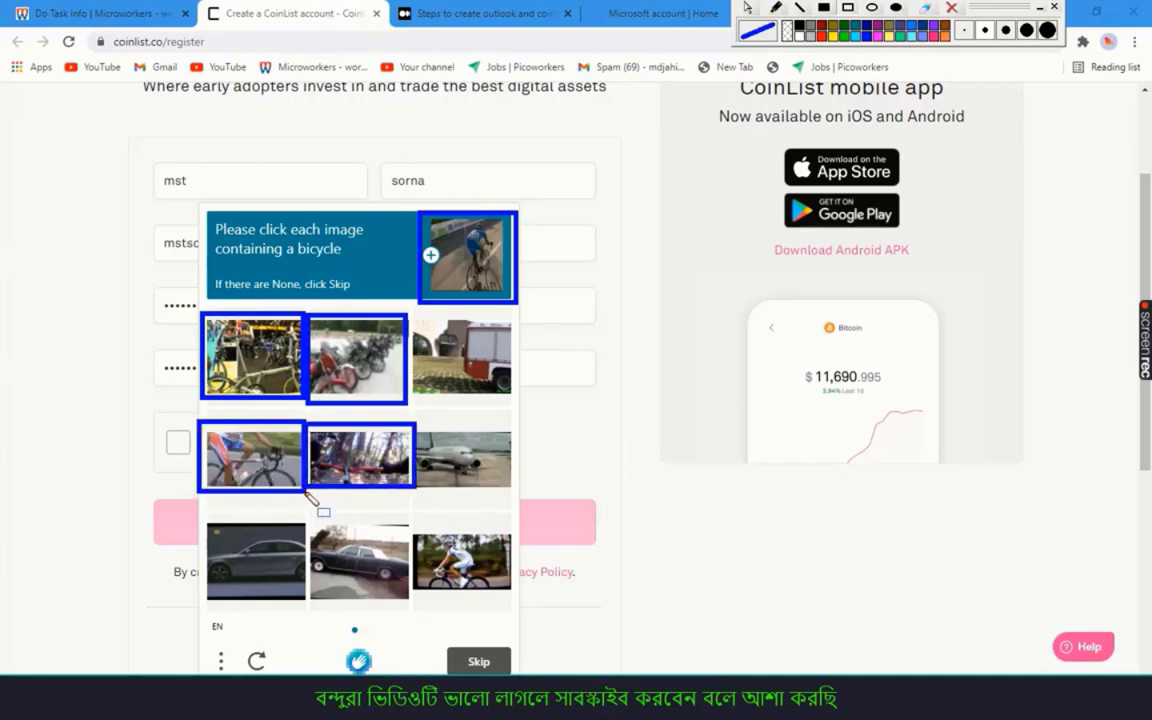
mouse_move(413, 526)
mouse_down()
mouse_move(470, 588)
mouse_move(514, 598)
mouse_up()
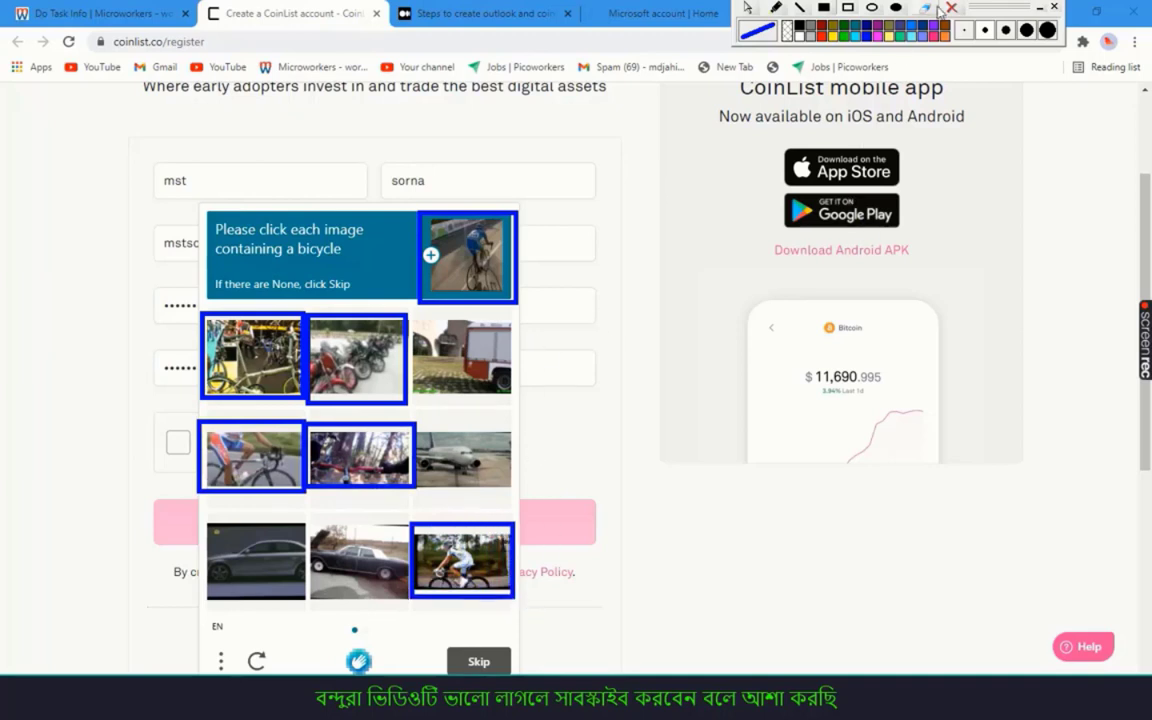
click(750, 10)
click(231, 336)
click(344, 370)
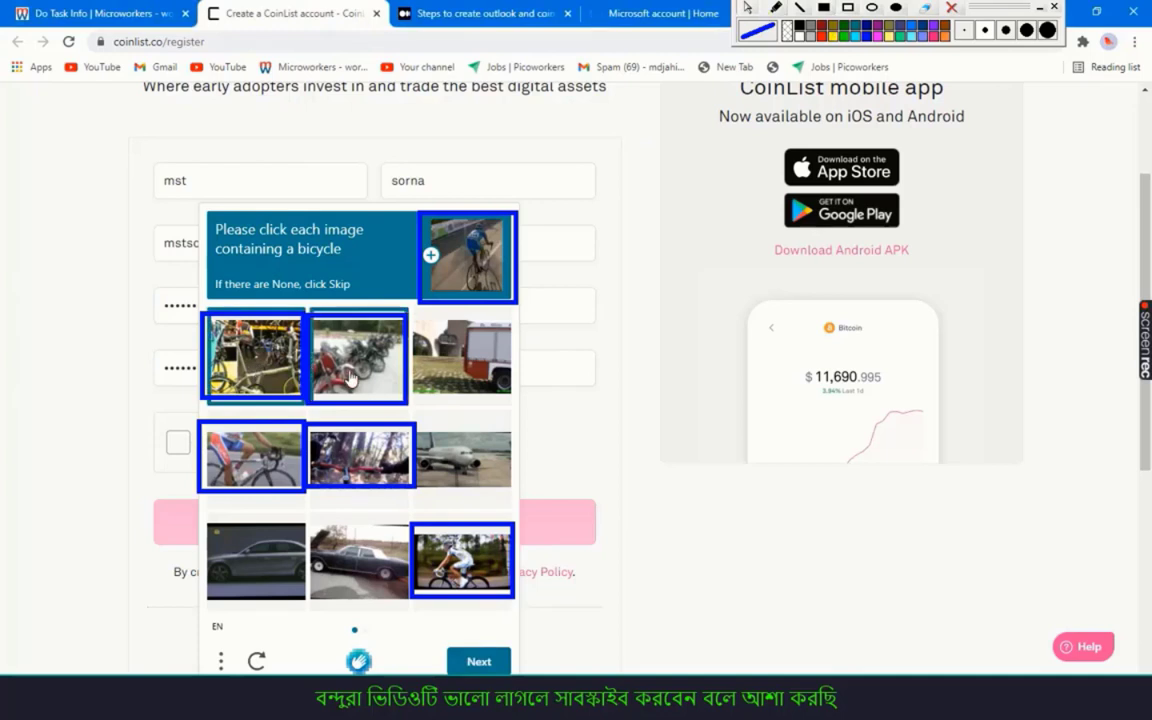
click(240, 455)
click(353, 470)
click(440, 545)
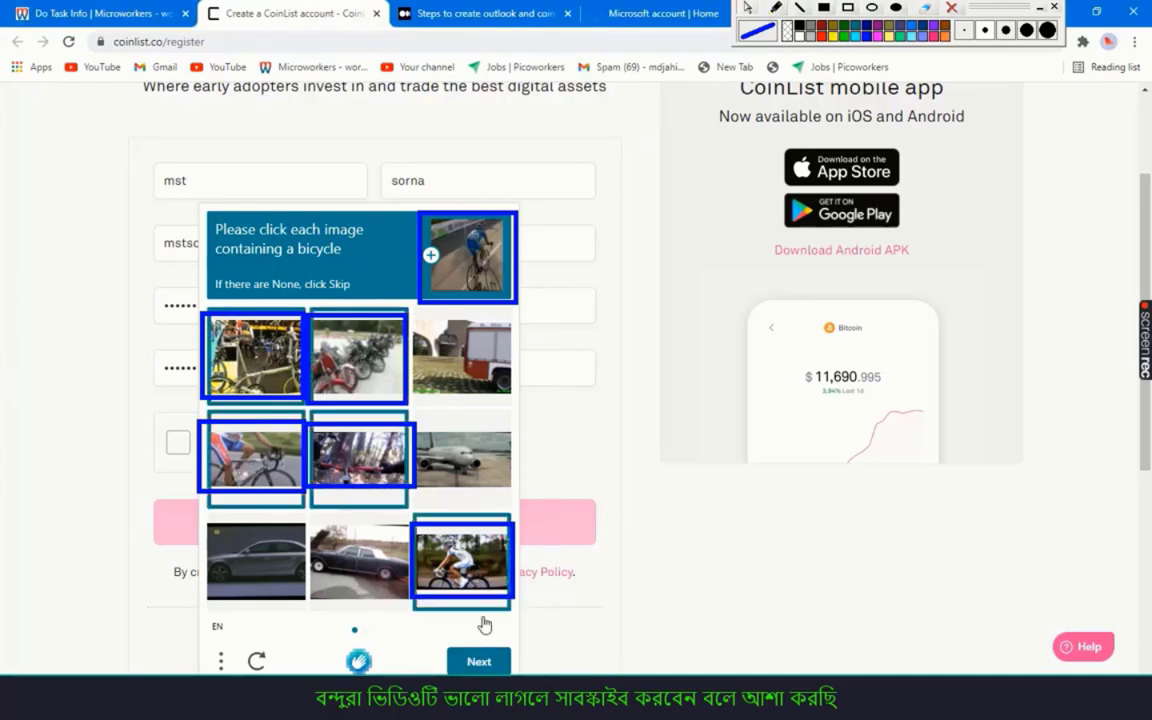
click(479, 661)
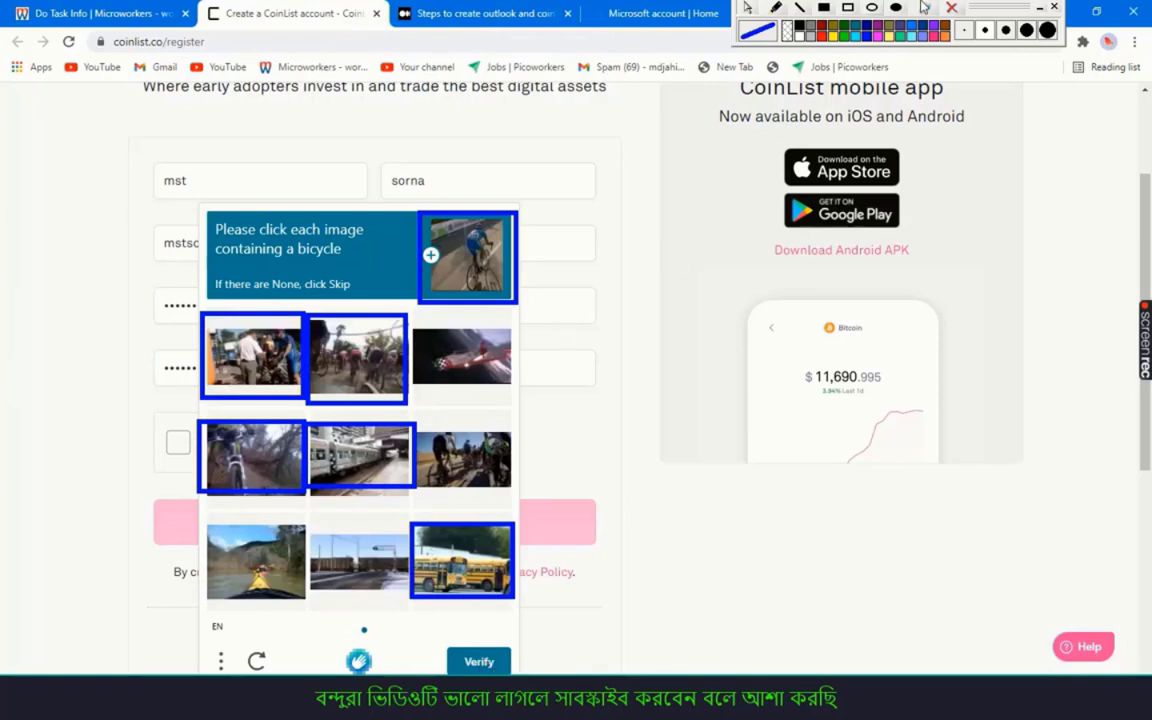
Select the three bicycle pictures in the second grid and verify
click(950, 9)
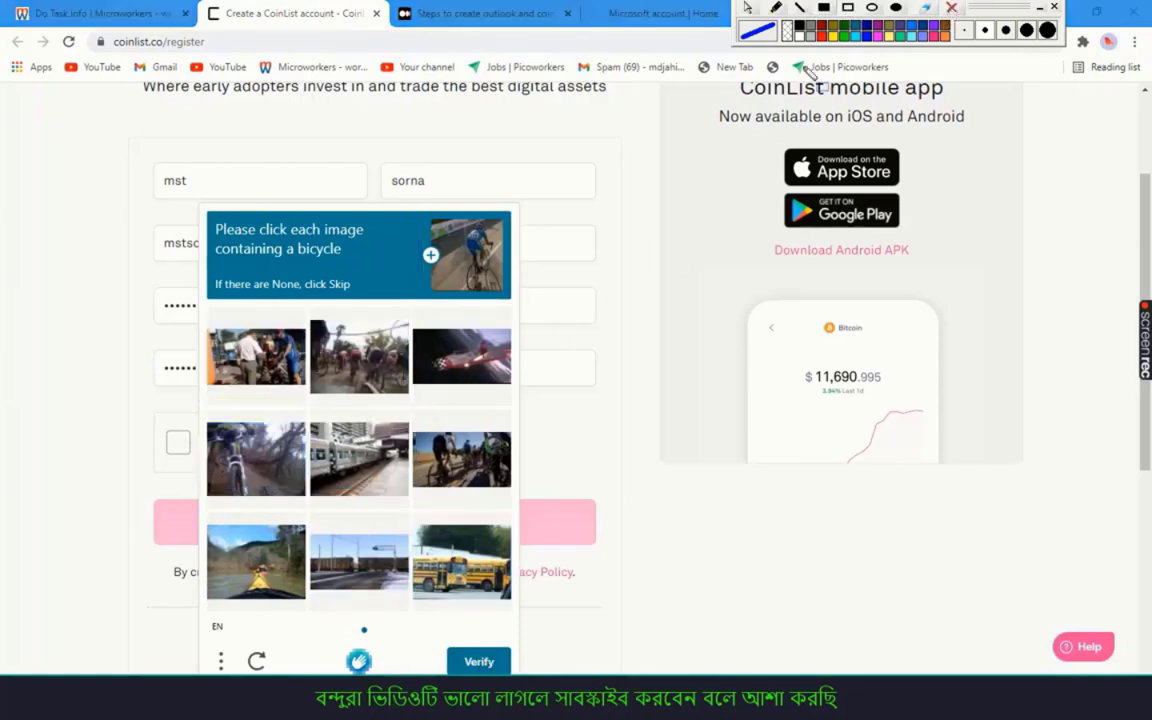
mouse_move(307, 322)
mouse_down()
mouse_move(375, 360)
mouse_move(444, 451)
mouse_move(518, 496)
mouse_up()
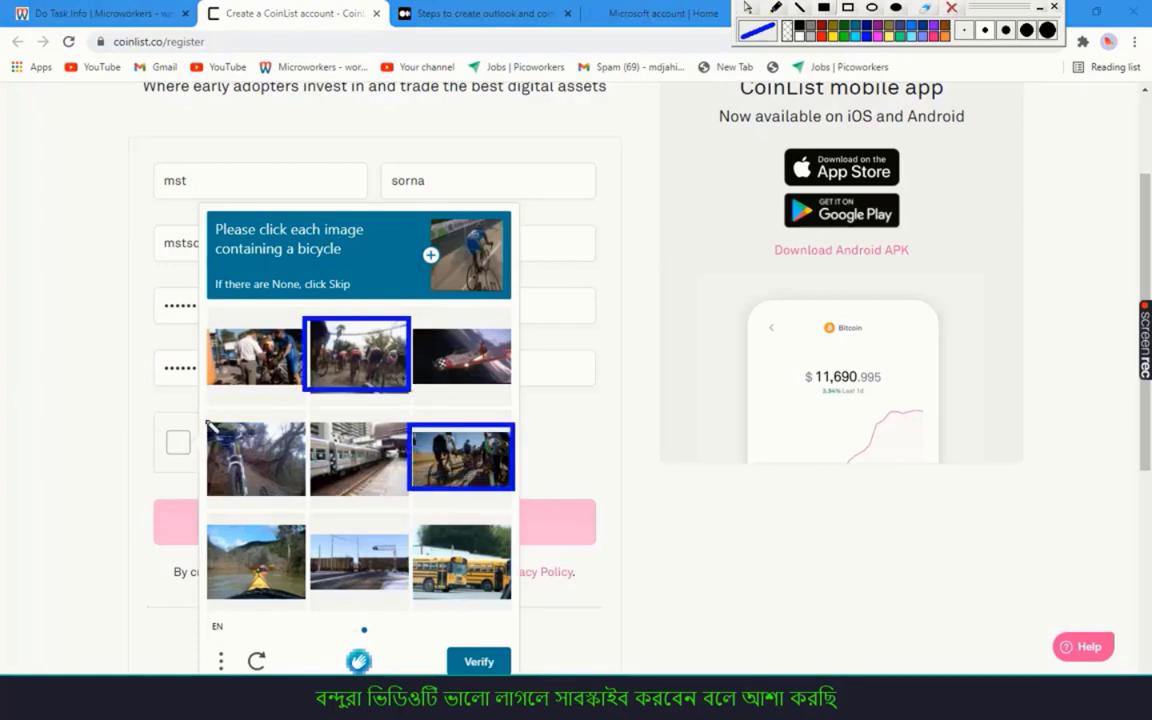
mouse_move(207, 424)
mouse_down()
mouse_move(270, 488)
mouse_move(308, 504)
mouse_up()
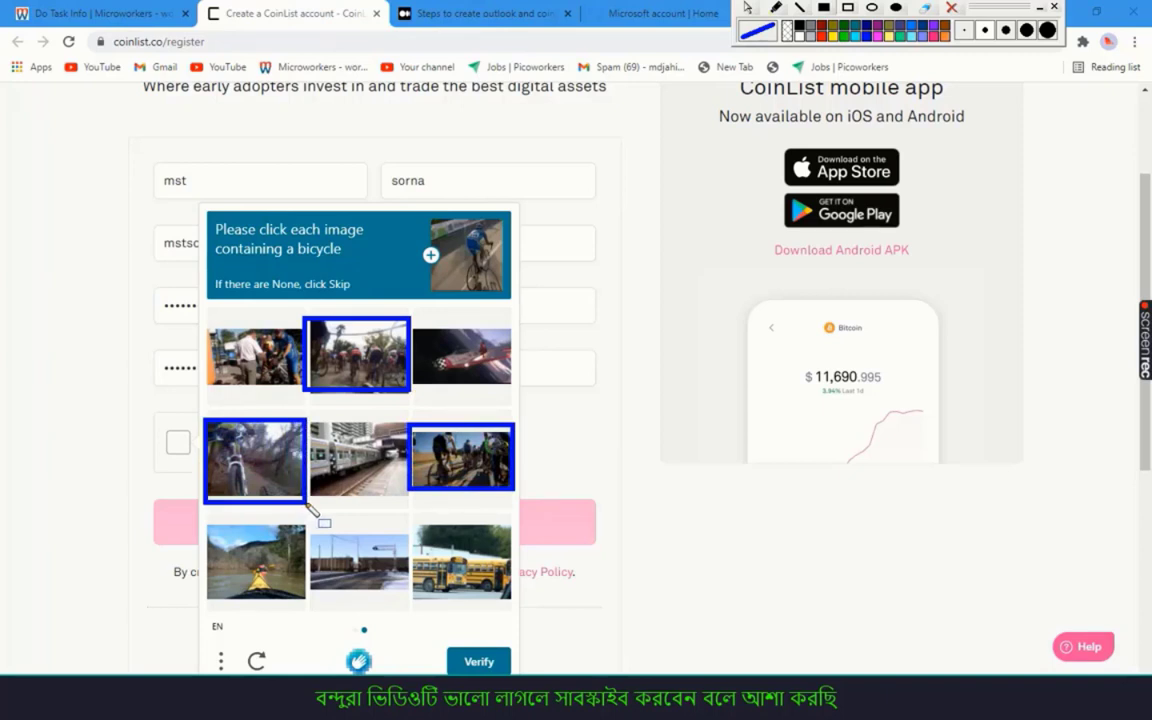
click(745, 9)
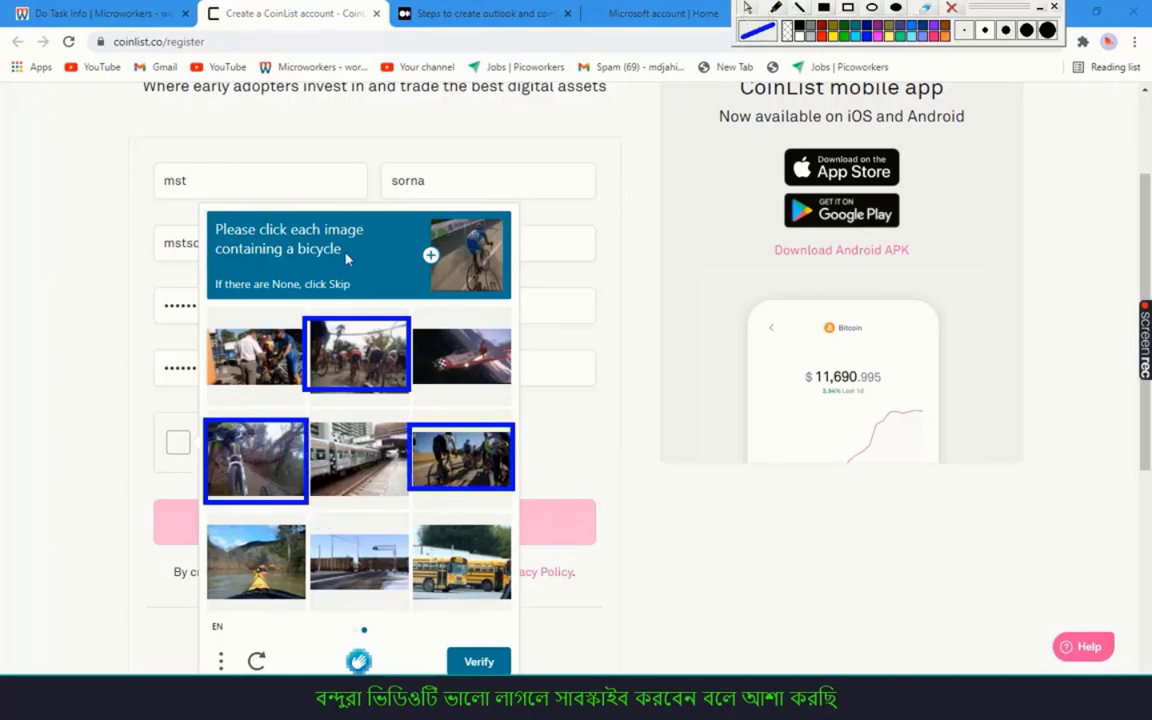
click(348, 373)
click(235, 435)
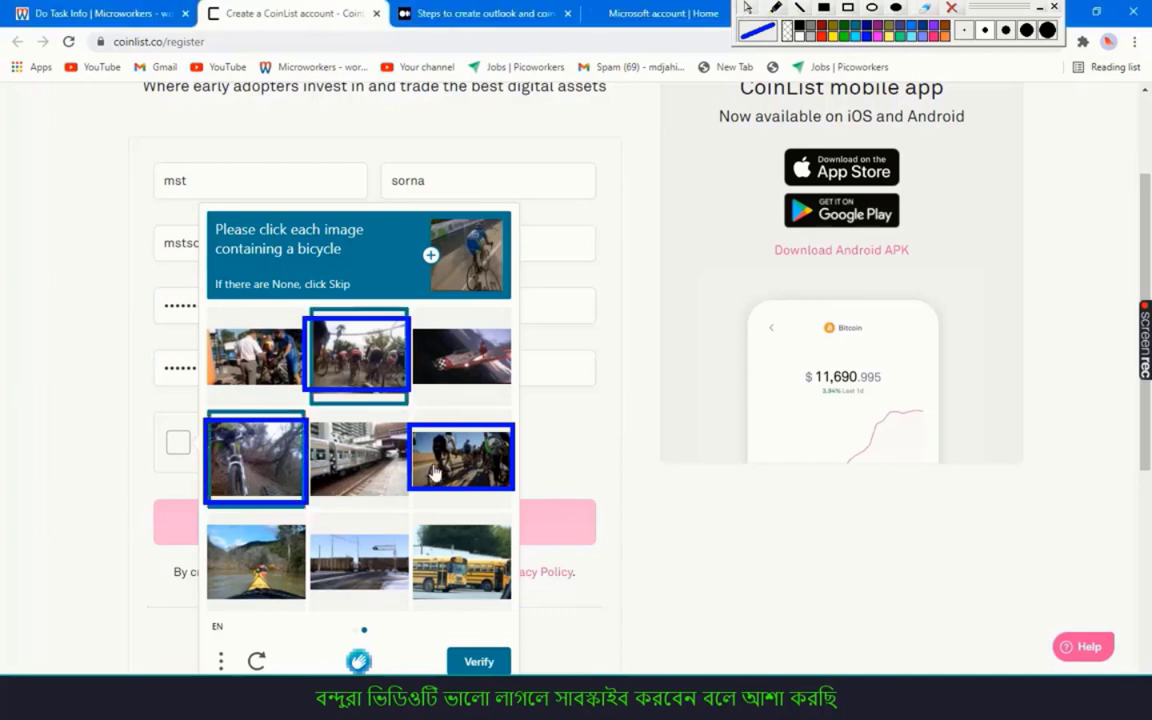
click(445, 450)
click(481, 662)
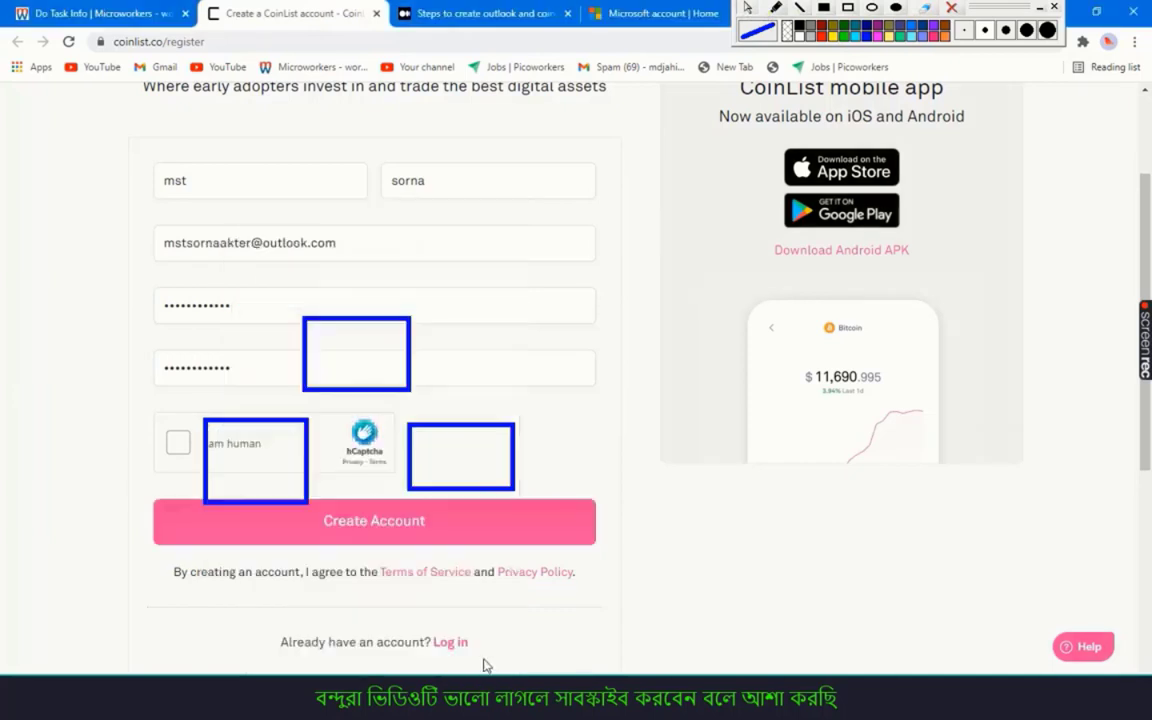
Submit the completed CoinList sign-up form with Create Account
click(952, 8)
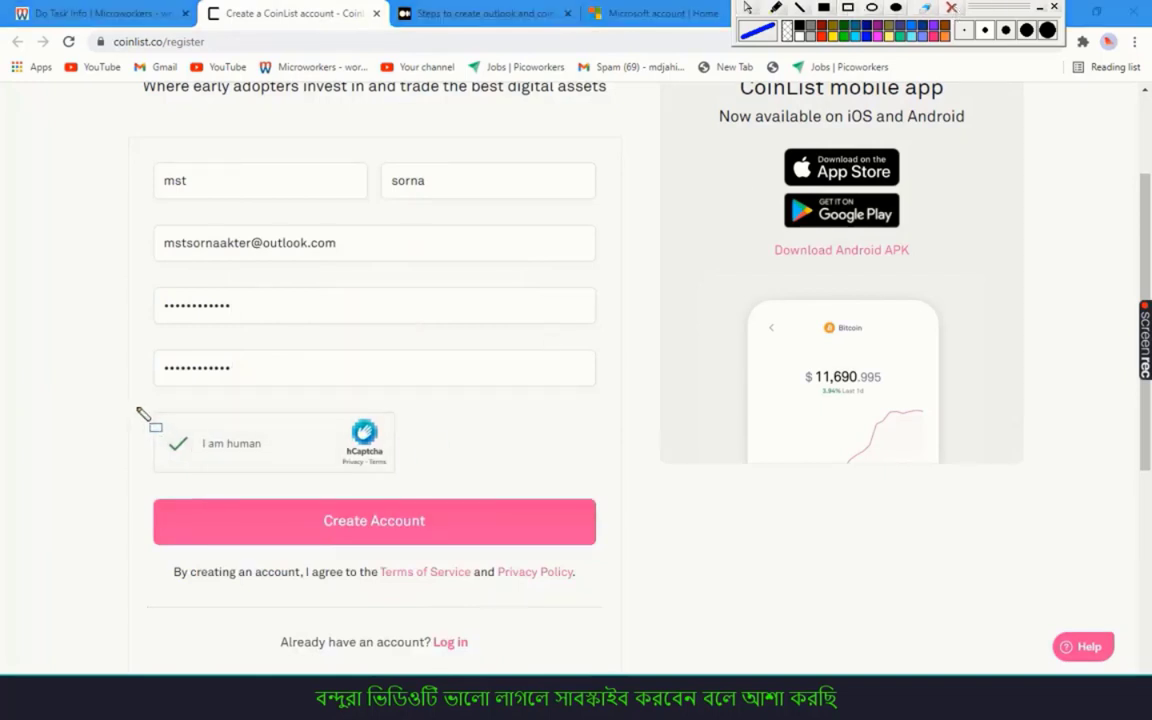
mouse_move(136, 406)
mouse_down()
mouse_move(411, 486)
mouse_move(490, 487)
mouse_up()
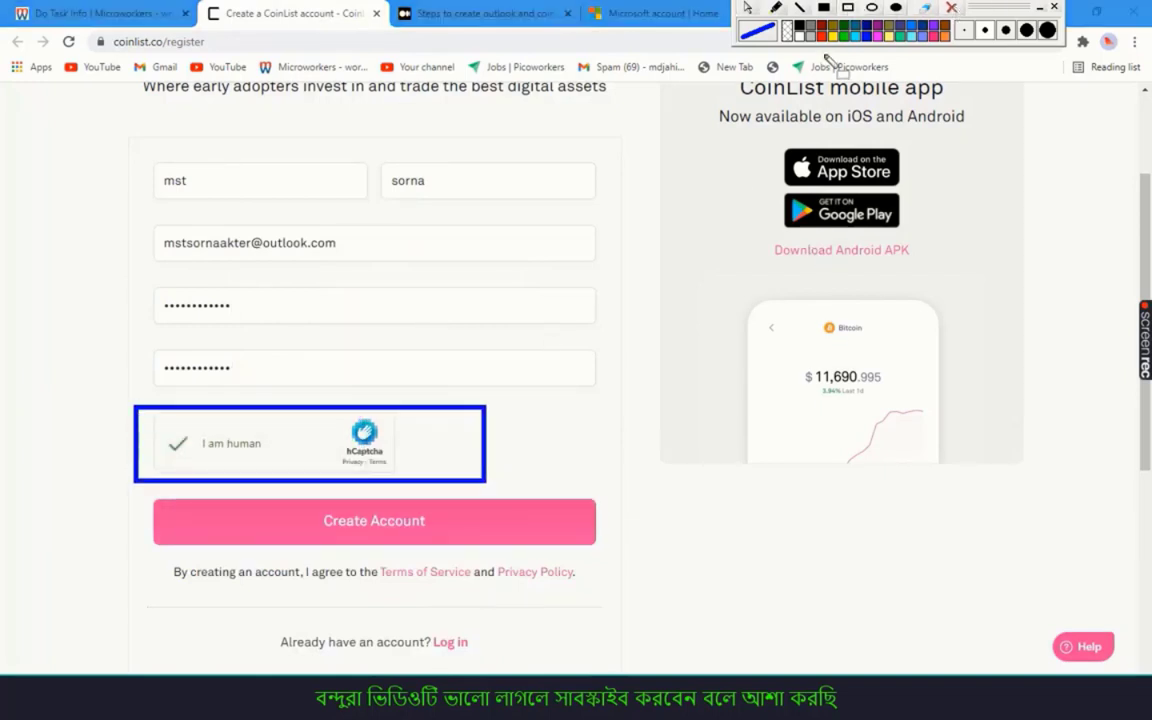
click(375, 518)
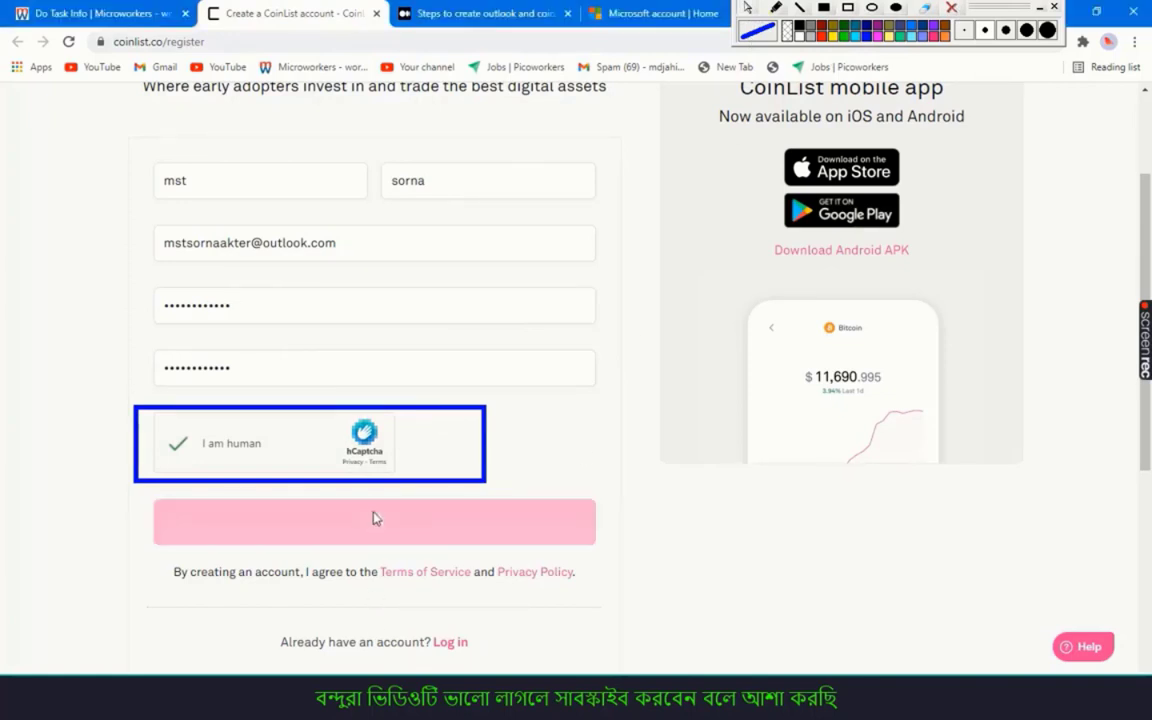
Save the CoinList login in Chrome and open the Outlook mailbox in a new tab
click(951, 8)
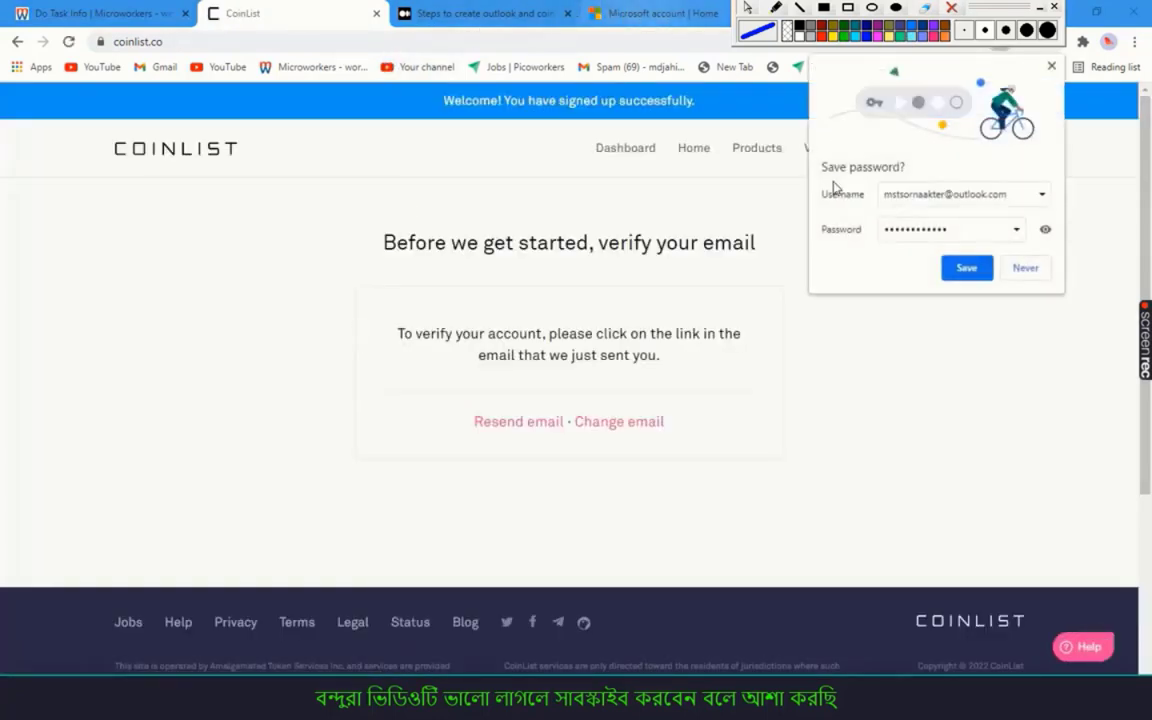
click(957, 270)
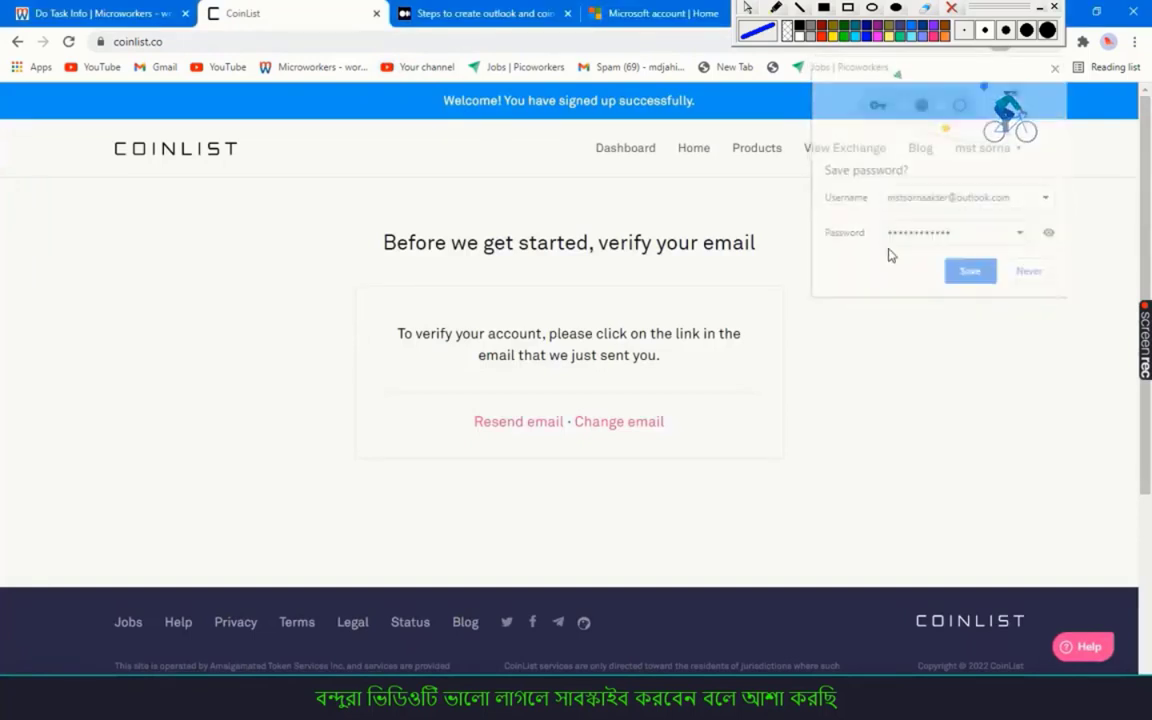
drag(595, 18, 455, 32)
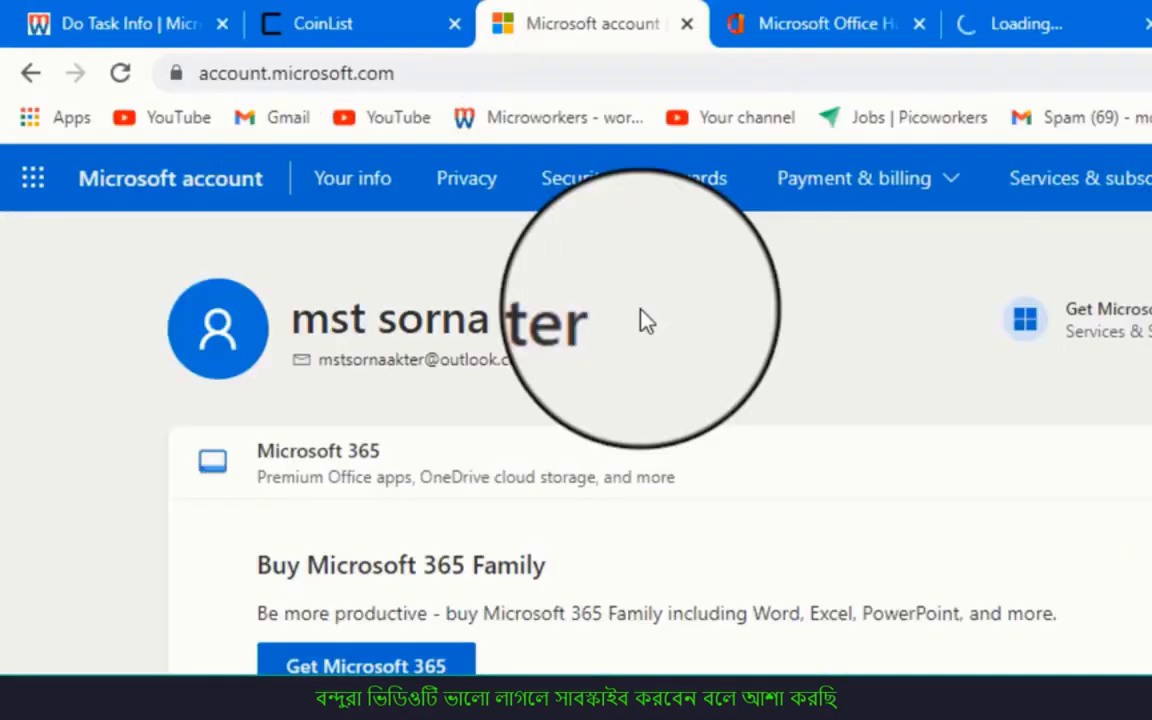
click(241, 206)
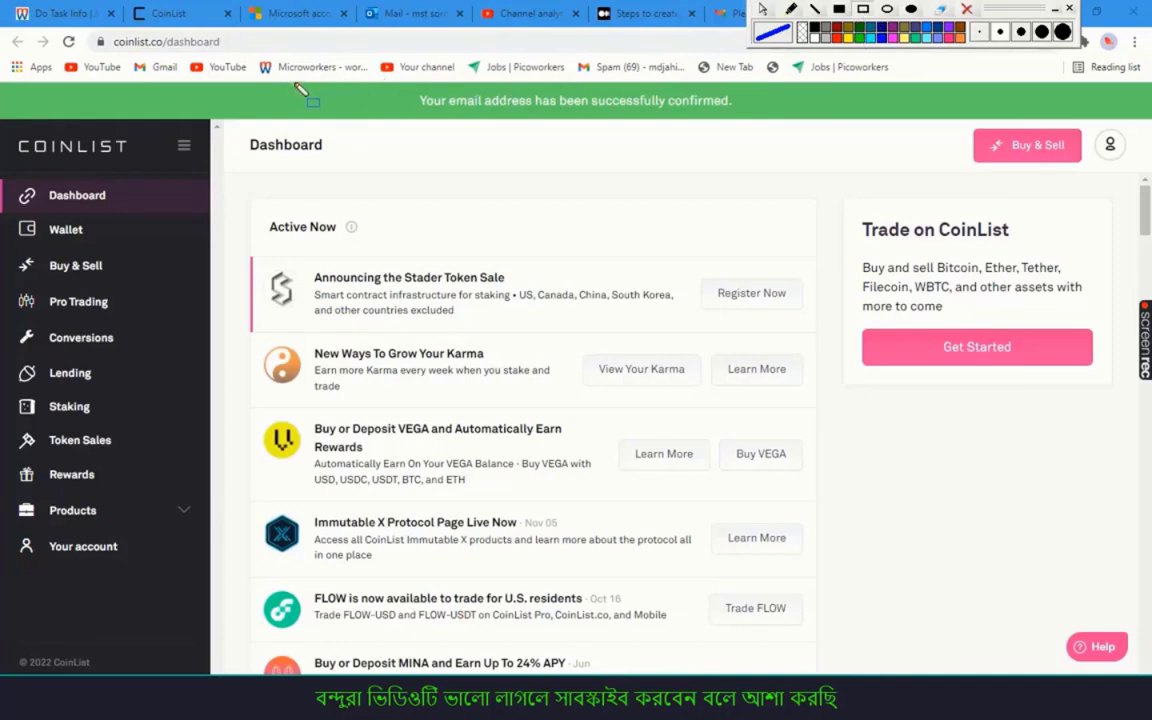
drag(297, 86, 1089, 124)
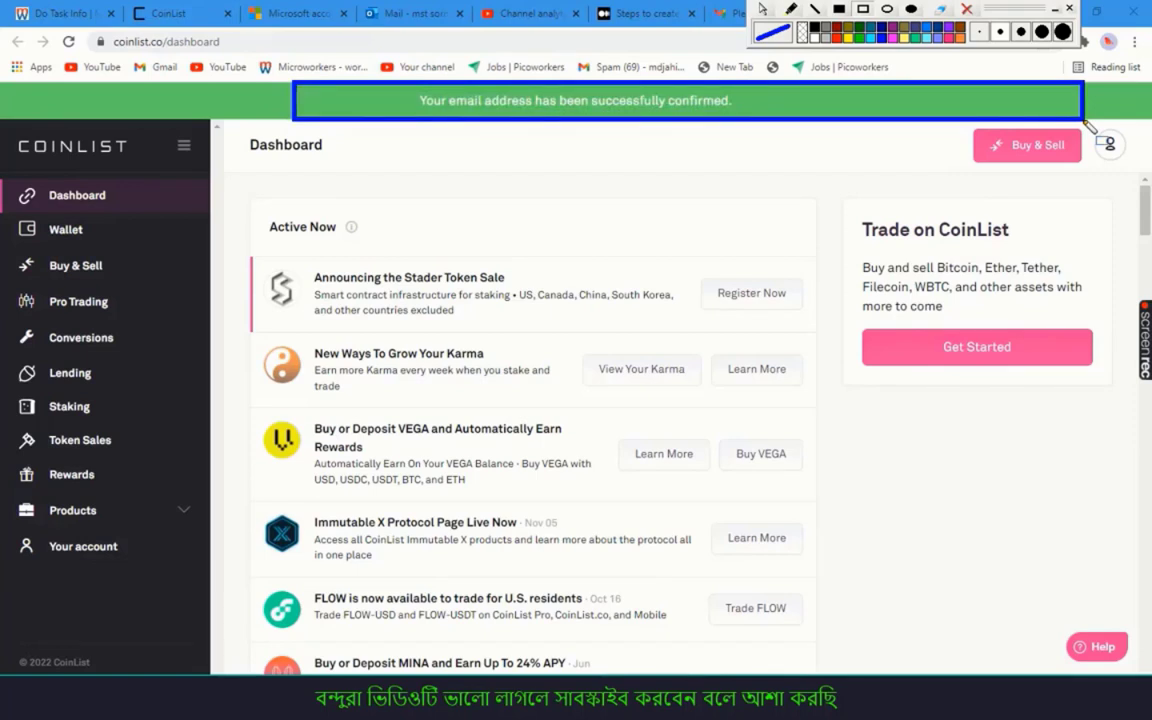
key(ctrl+6)
drag(293, 100, 846, 143)
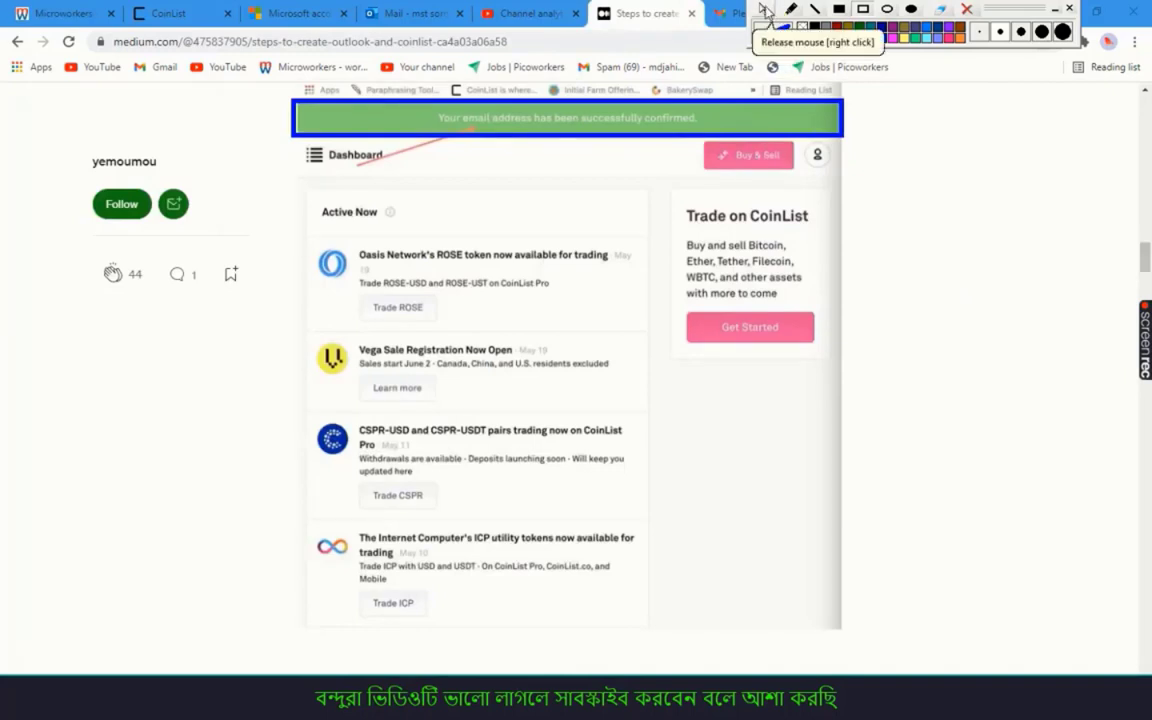
click(967, 9)
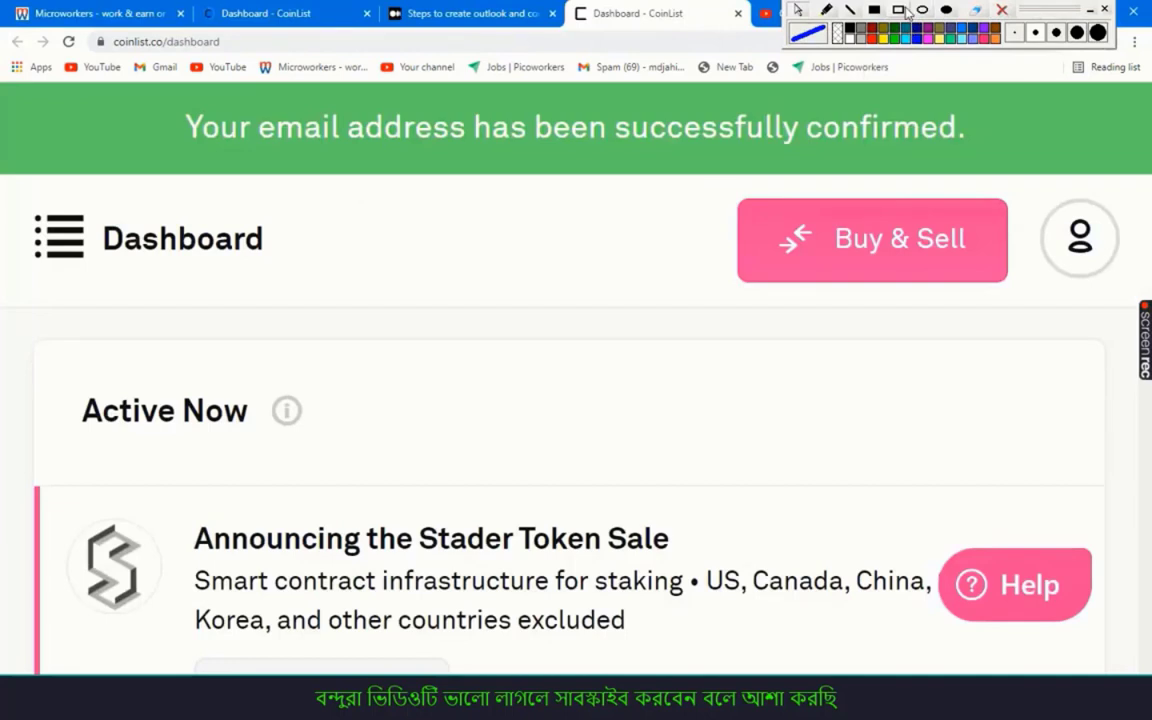
key(ctrl+plus)
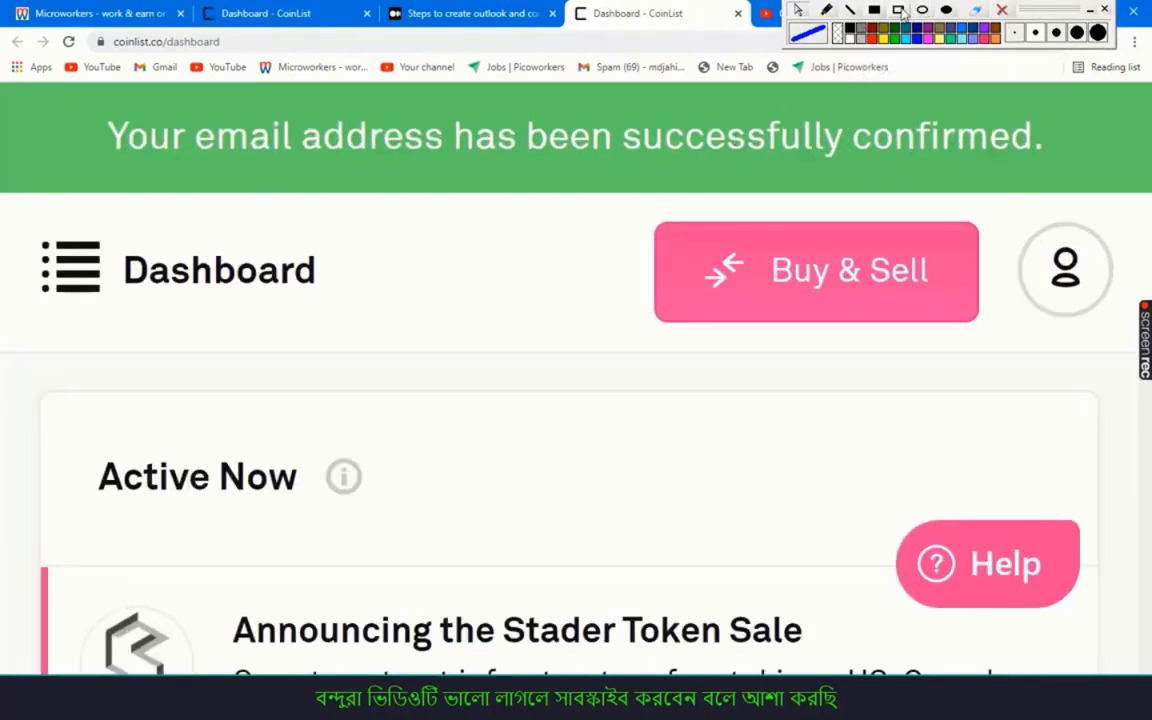
click(876, 37)
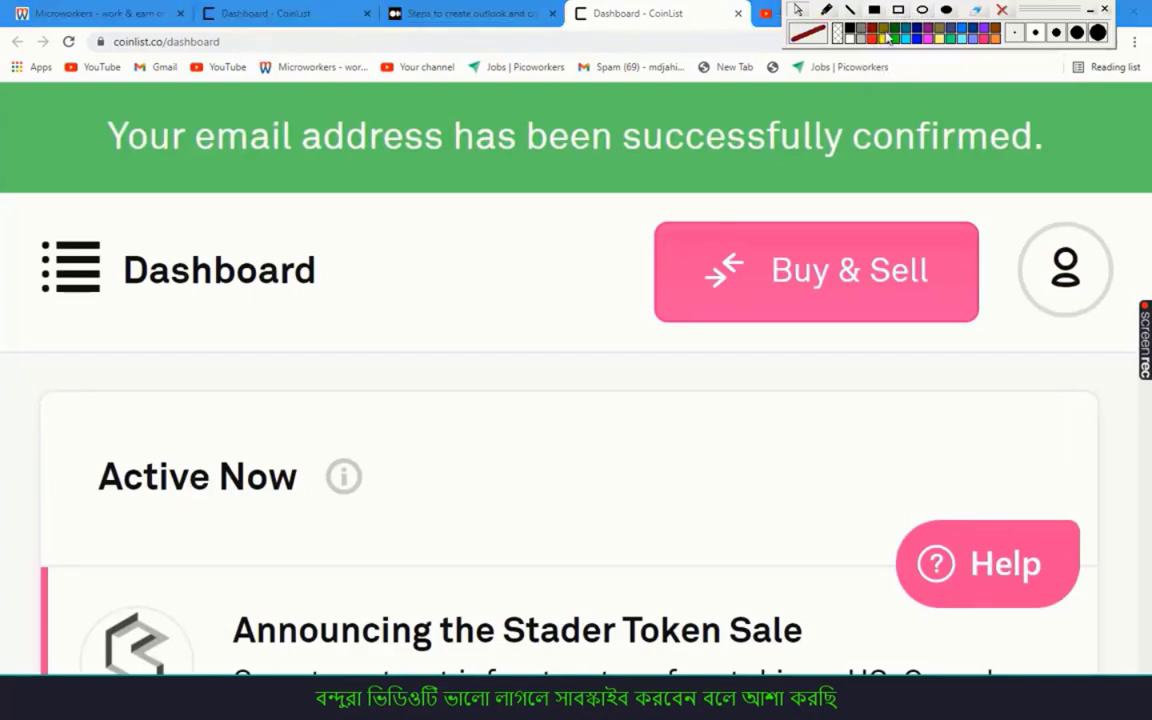
click(885, 38)
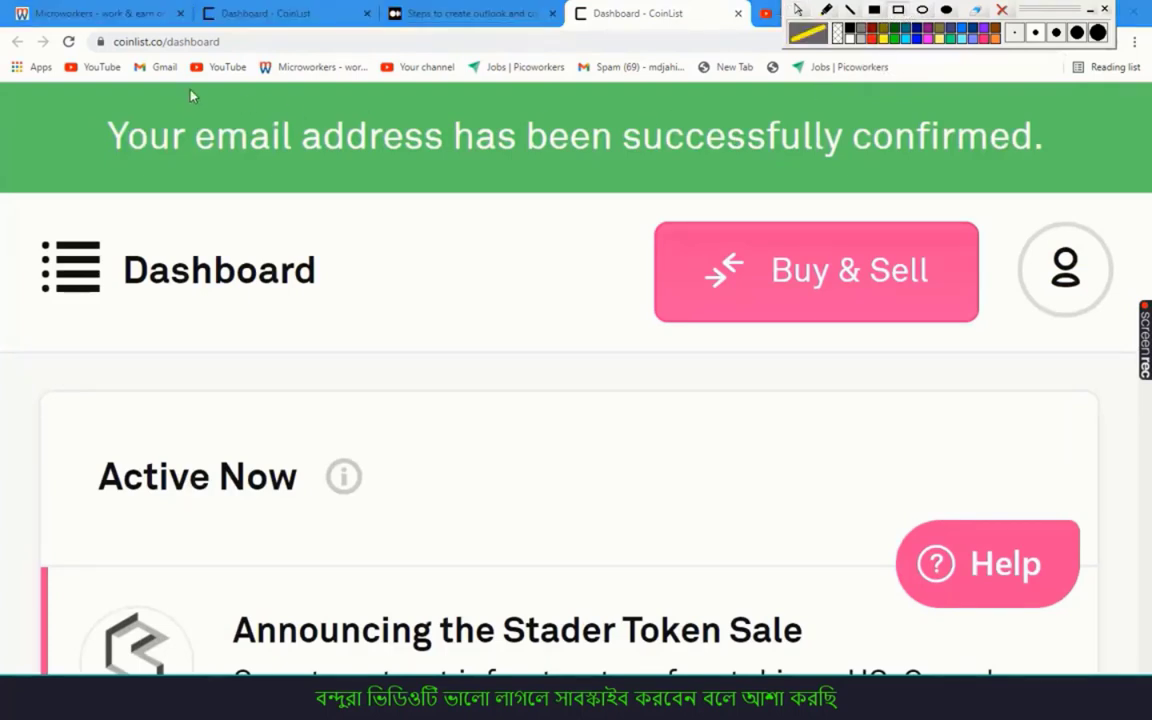
mouse_move(16, 85)
mouse_down()
mouse_move(455, 231)
mouse_move(885, 226)
mouse_move(1146, 197)
mouse_up()
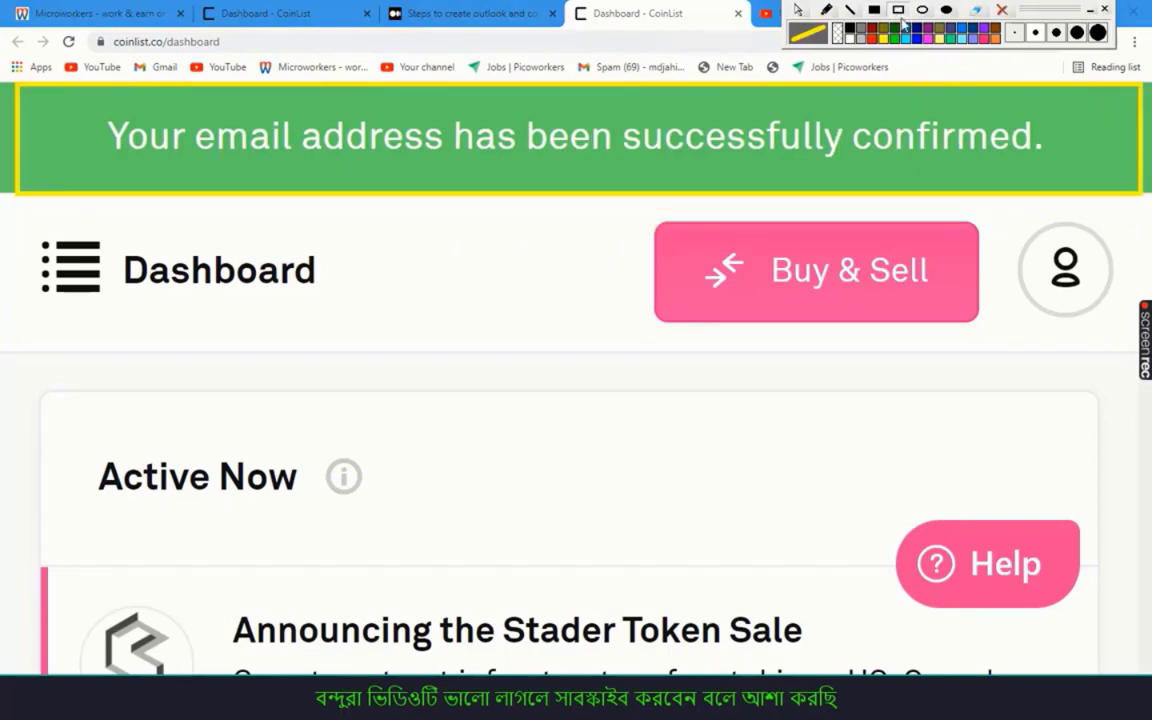
click(873, 40)
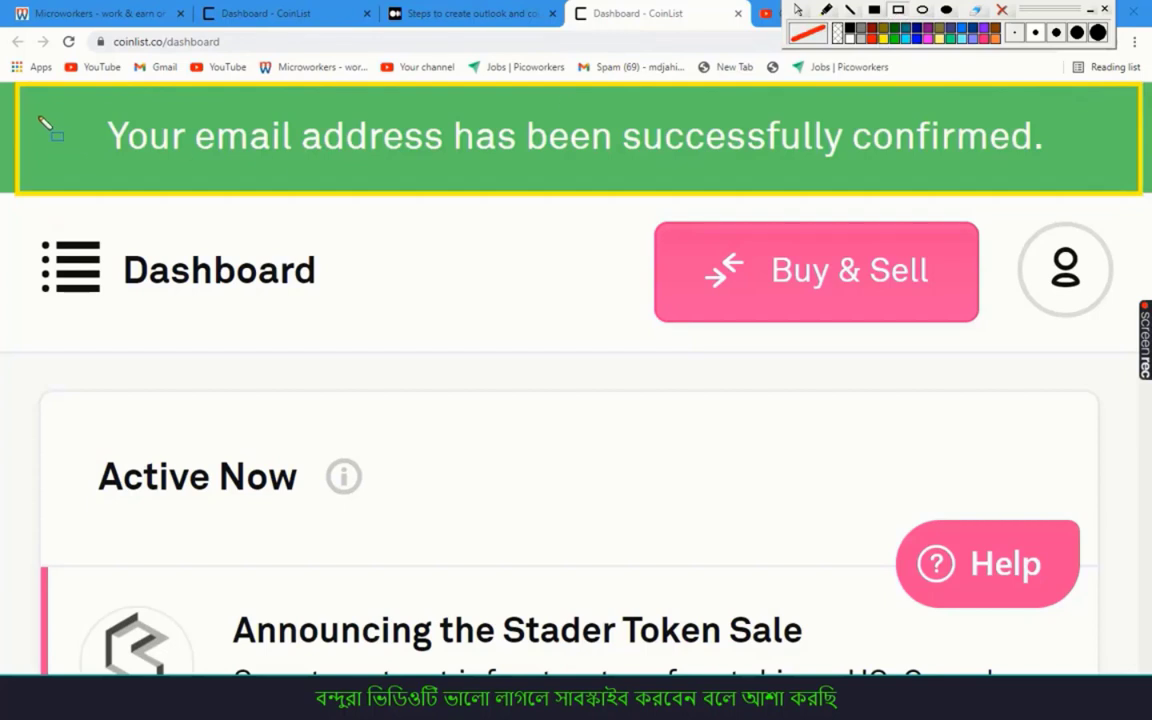
mouse_move(15, 82)
mouse_down()
mouse_move(360, 208)
mouse_move(882, 216)
mouse_move(1147, 202)
mouse_up()
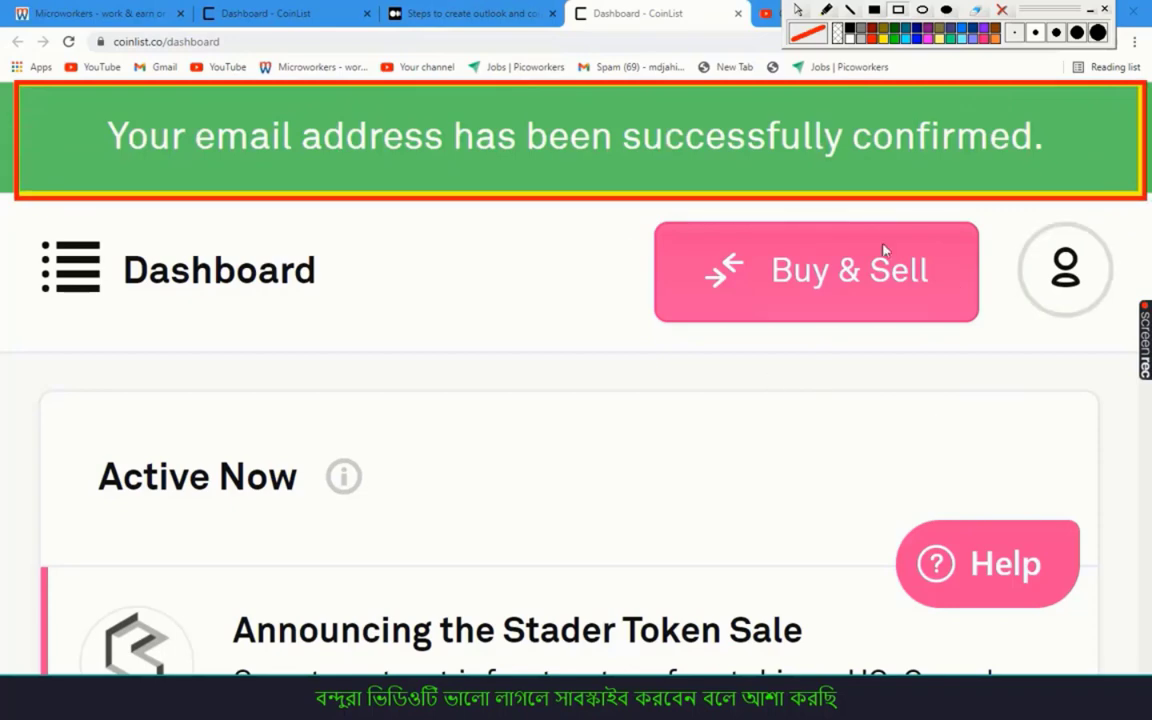
key(ctrl+0)
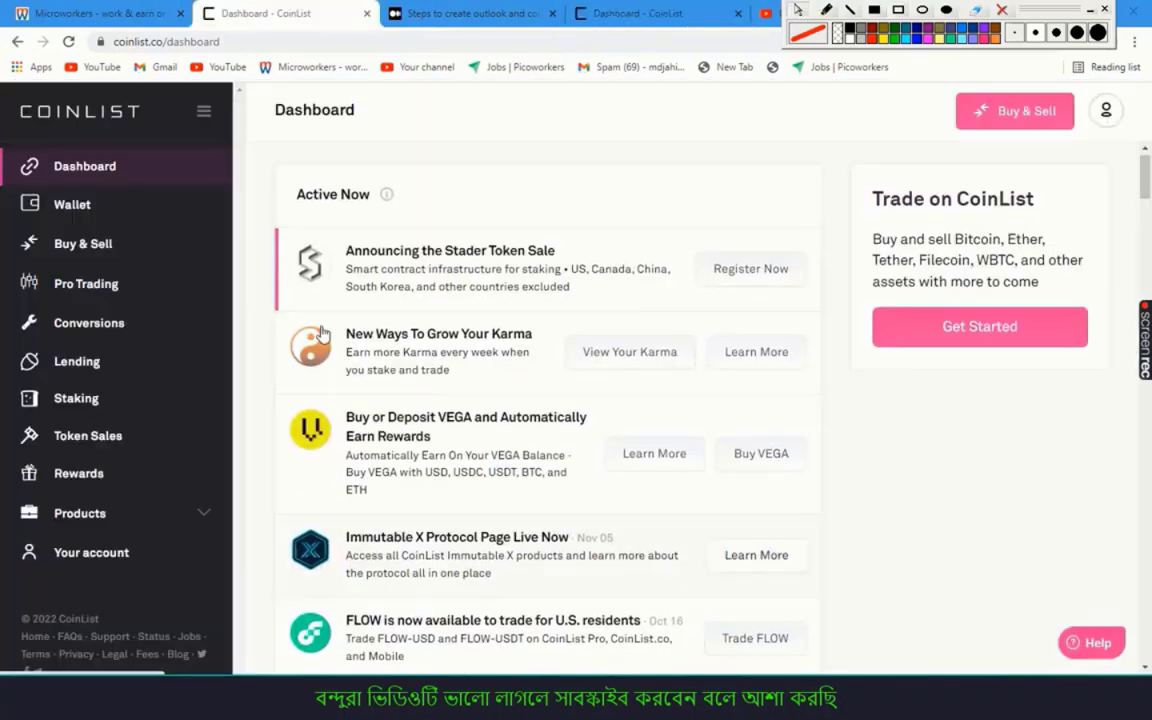
Compare the Medium guide with the CoinList dashboard, highlighting the relevant sidebar items
click(470, 13)
scroll(465, 306, up, 10)
scroll(464, 305, up, 5)
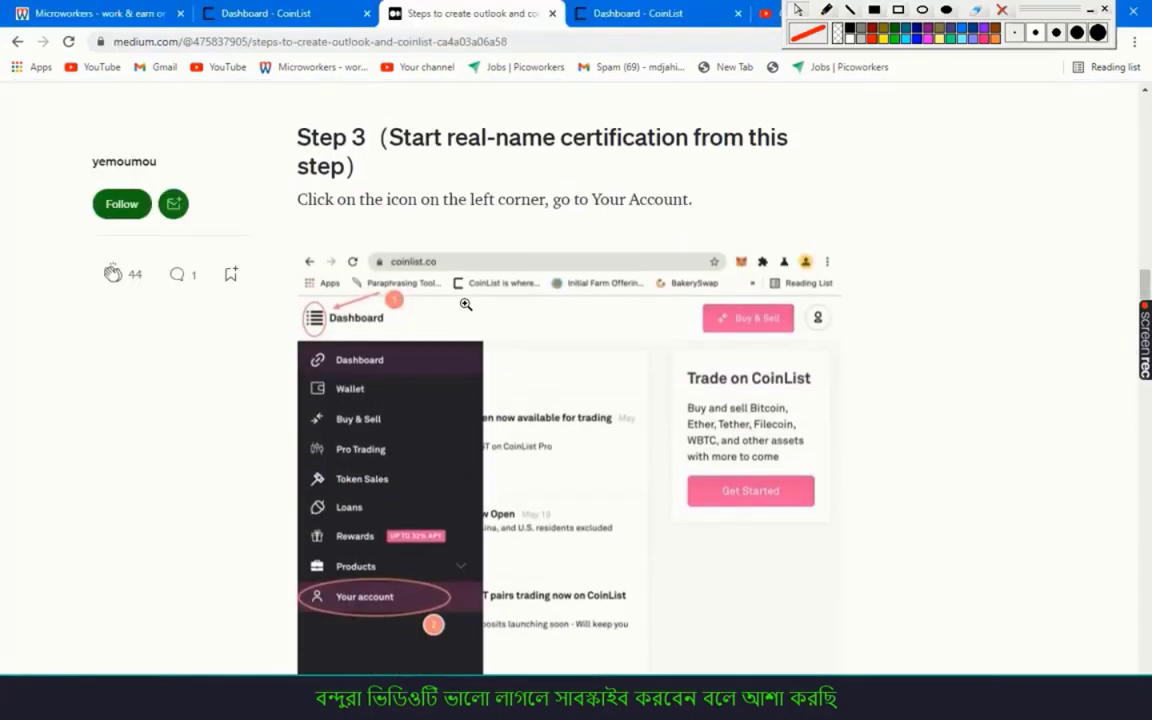
scroll(466, 304, down, 4)
scroll(465, 304, down, 1)
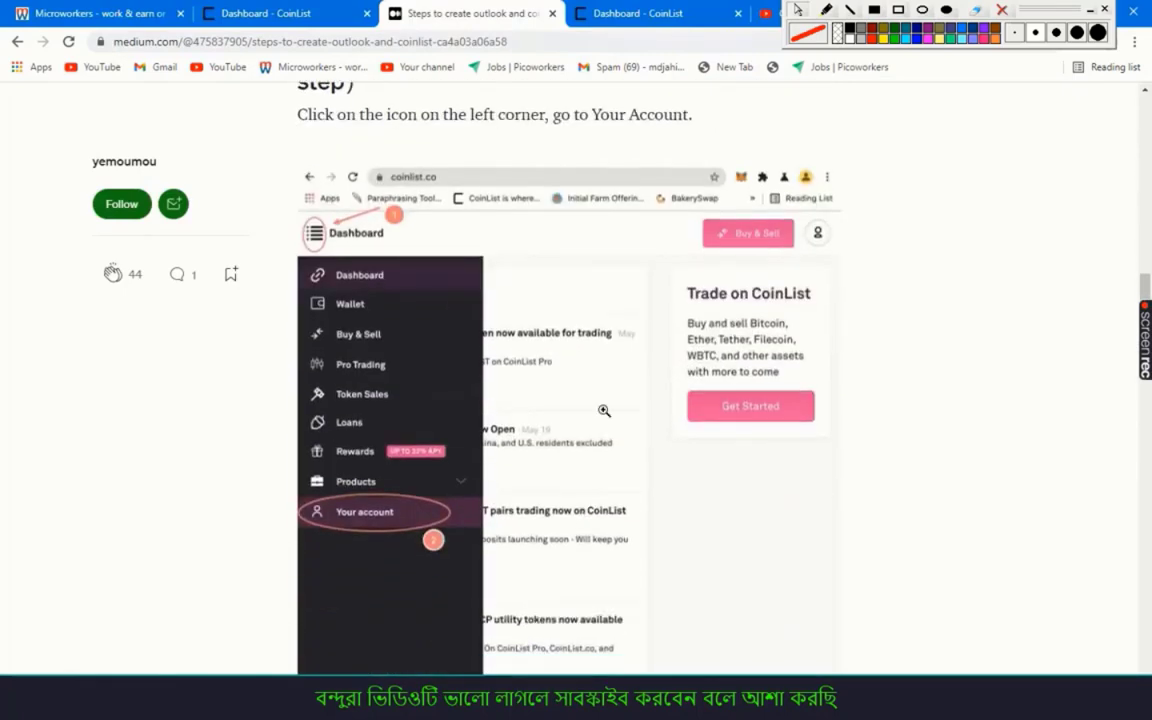
click(240, 13)
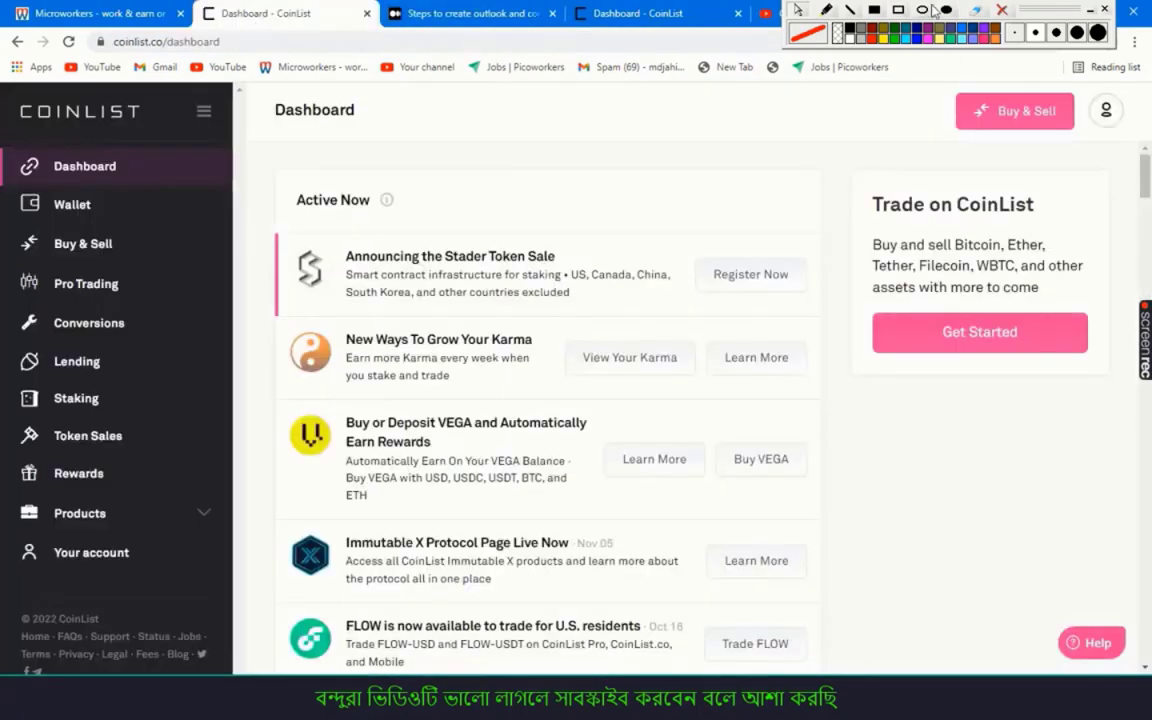
mouse_move(5, 548)
mouse_down()
mouse_move(178, 548)
mouse_move(196, 573)
mouse_up()
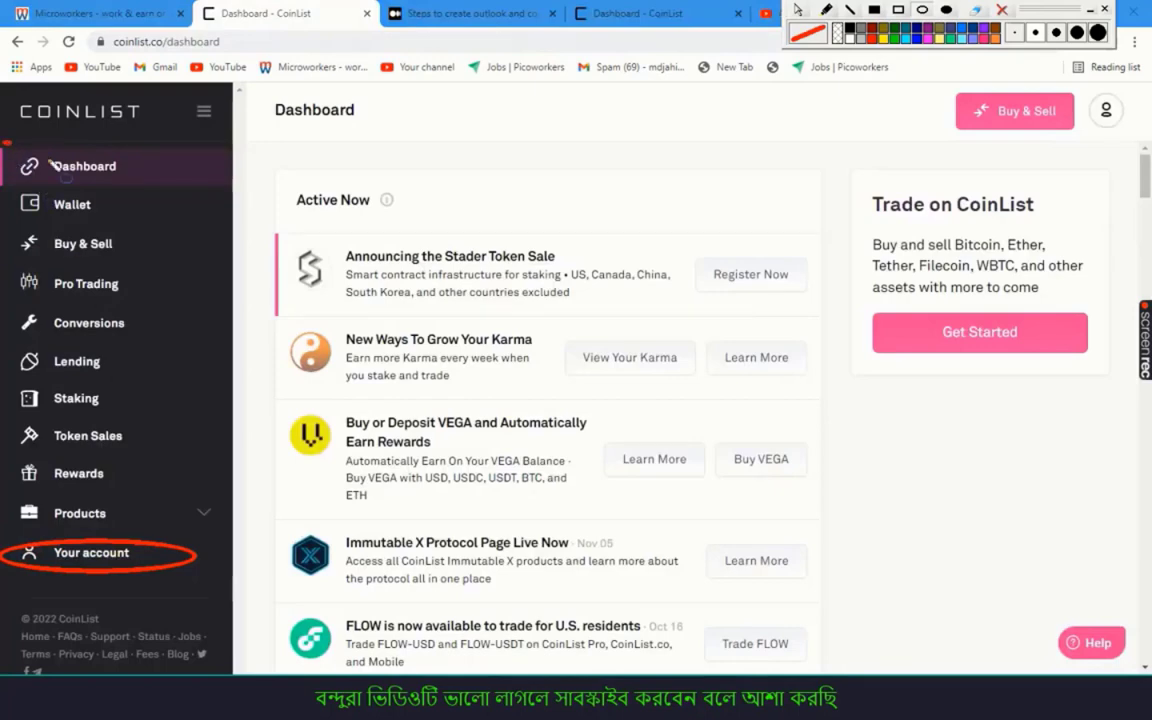
drag(52, 164, 172, 182)
click(1003, 11)
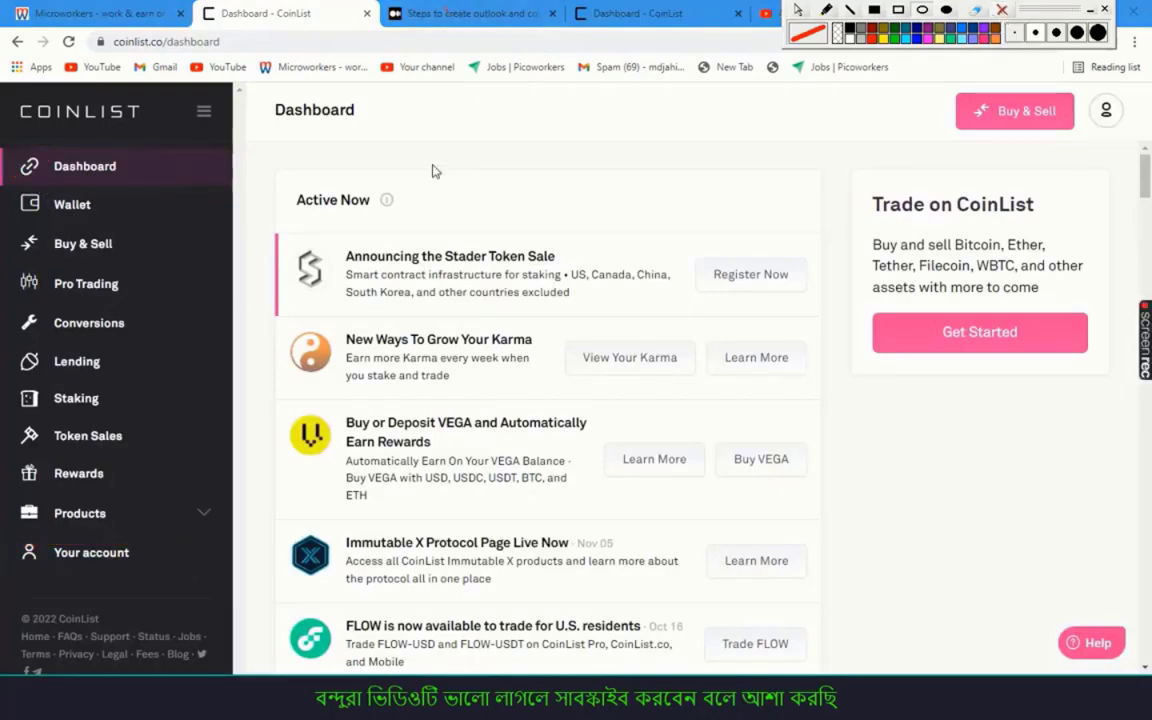
click(462, 13)
scroll(410, 280, down, 10)
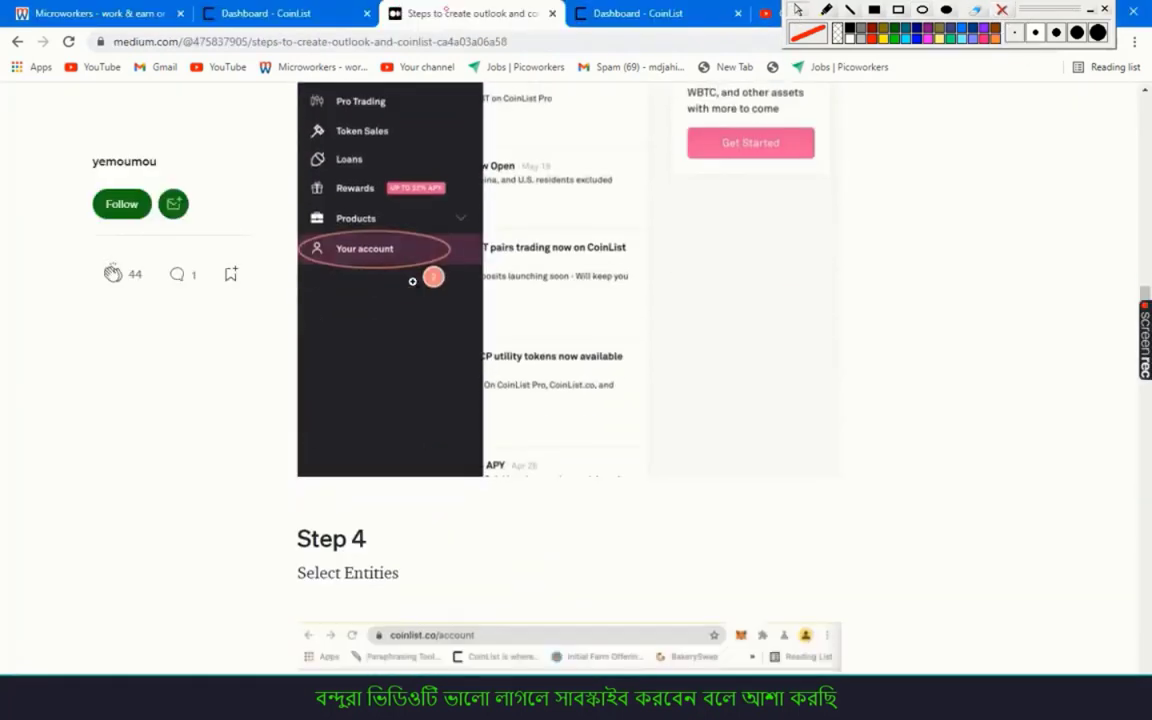
click(265, 14)
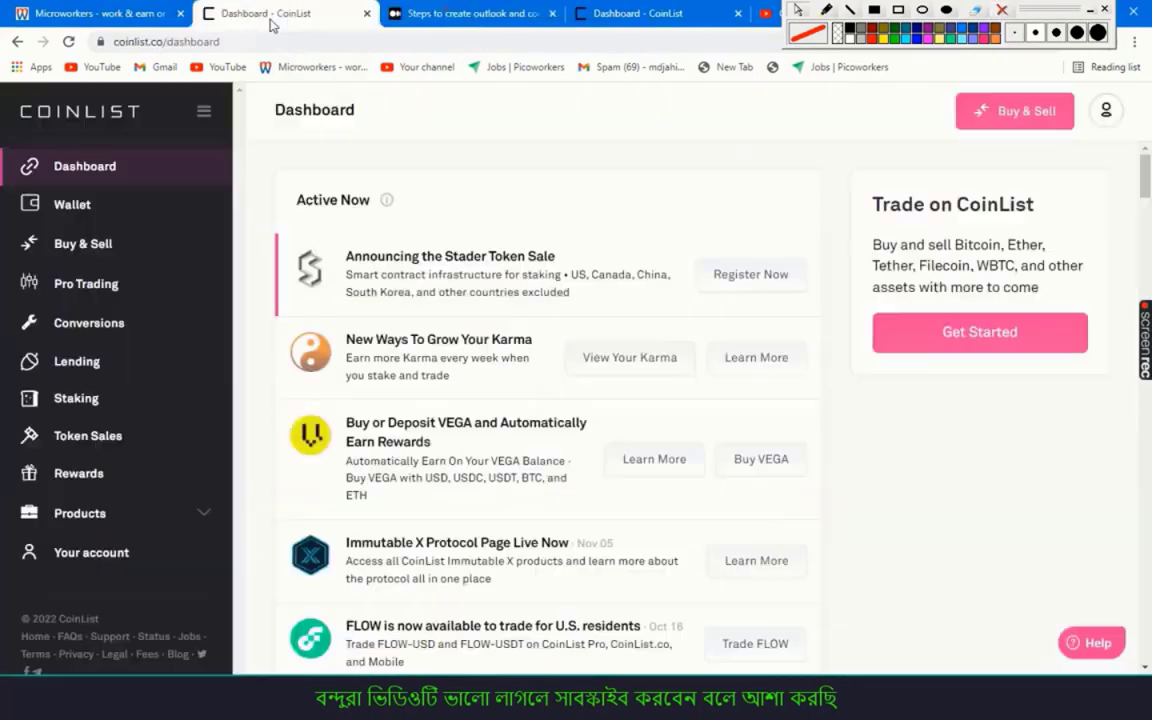
Open Your account and its Entities page, then return to the guide's Step 5
click(127, 564)
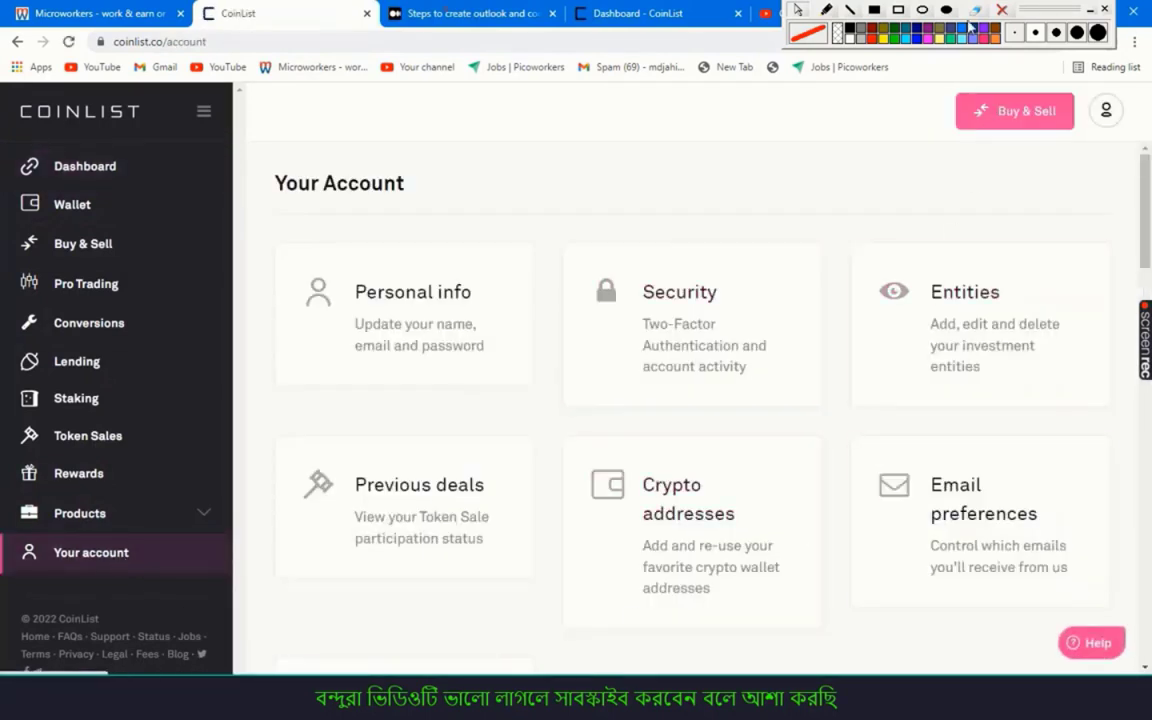
click(905, 10)
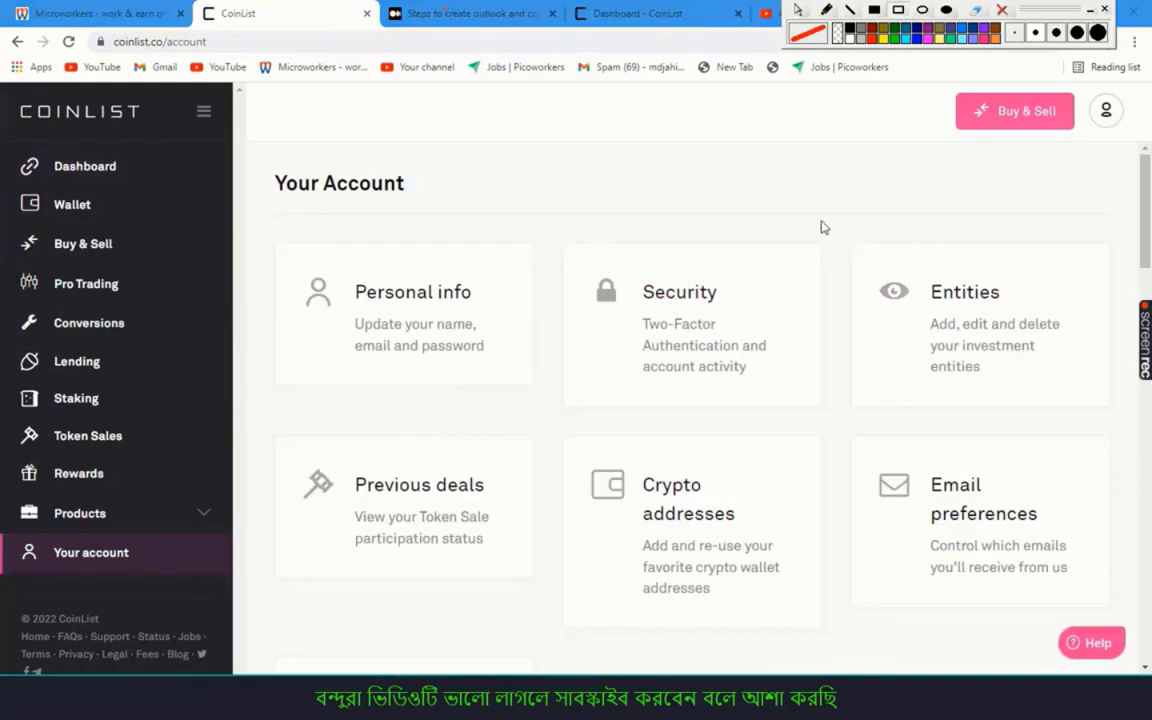
mouse_move(820, 218)
mouse_down()
mouse_move(1110, 400)
mouse_move(1125, 436)
mouse_up()
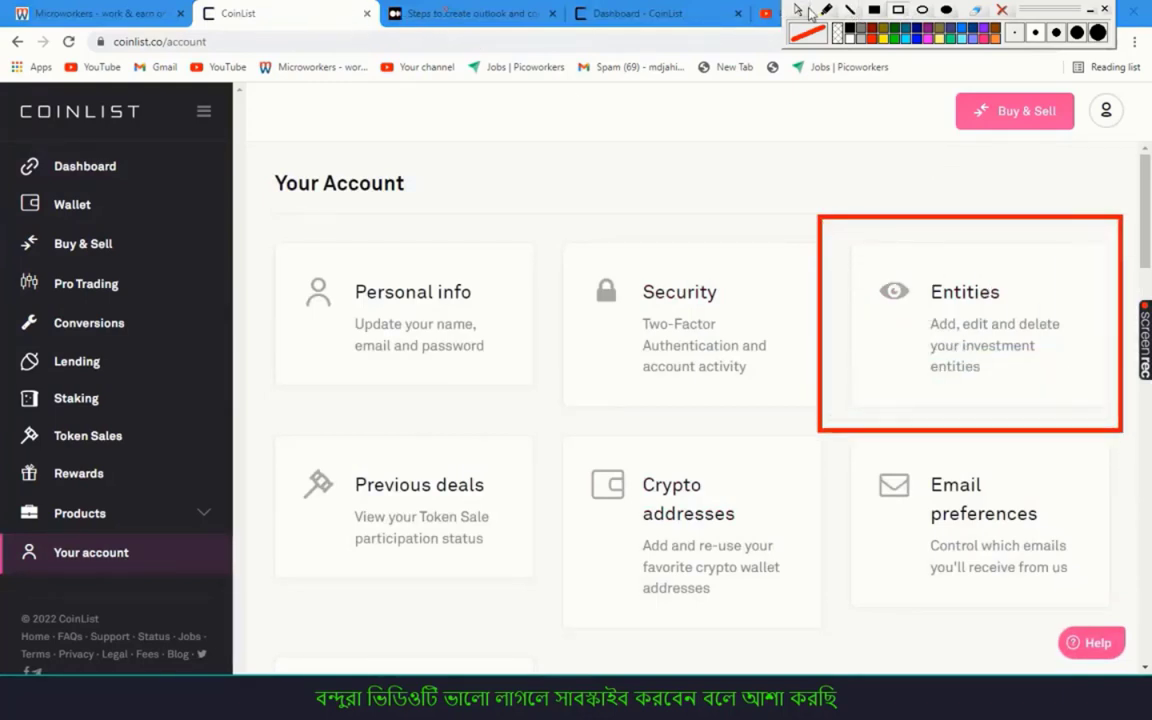
click(446, 12)
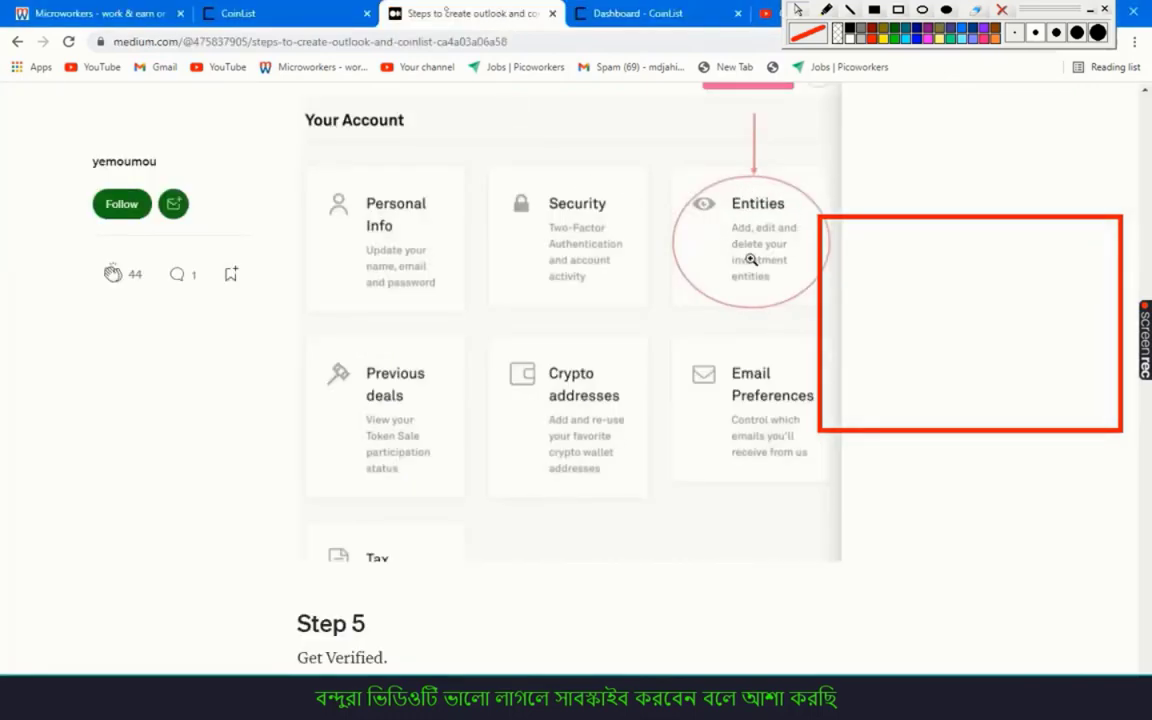
click(262, 13)
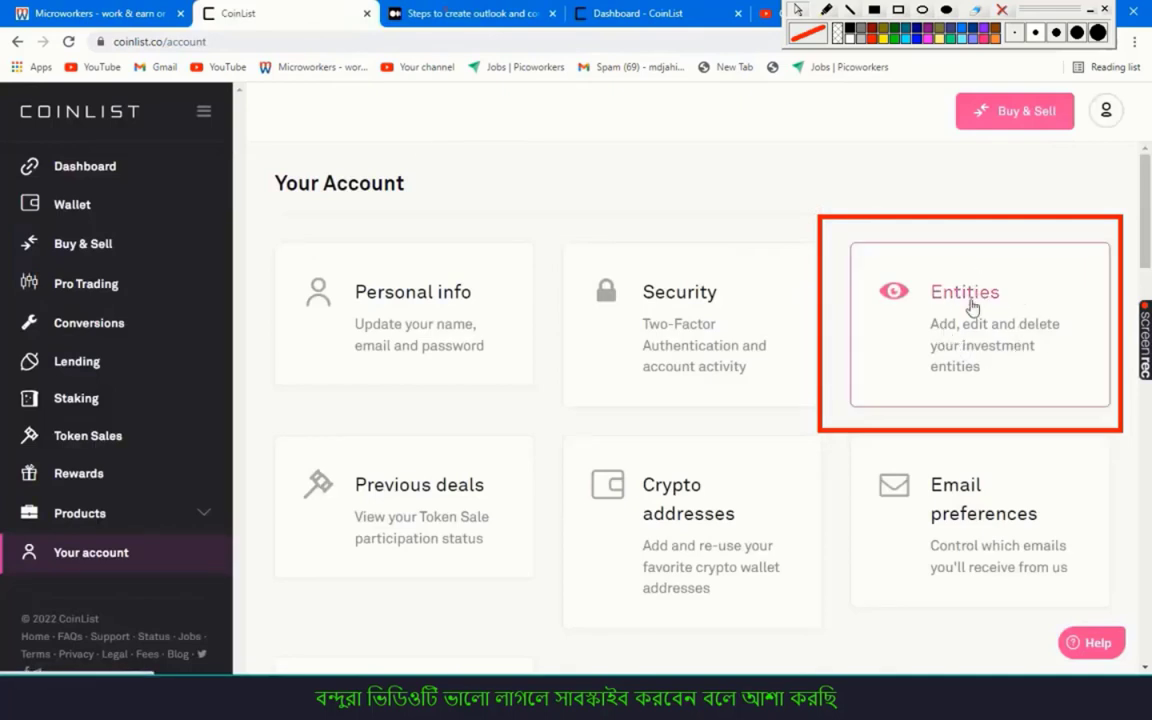
click(929, 310)
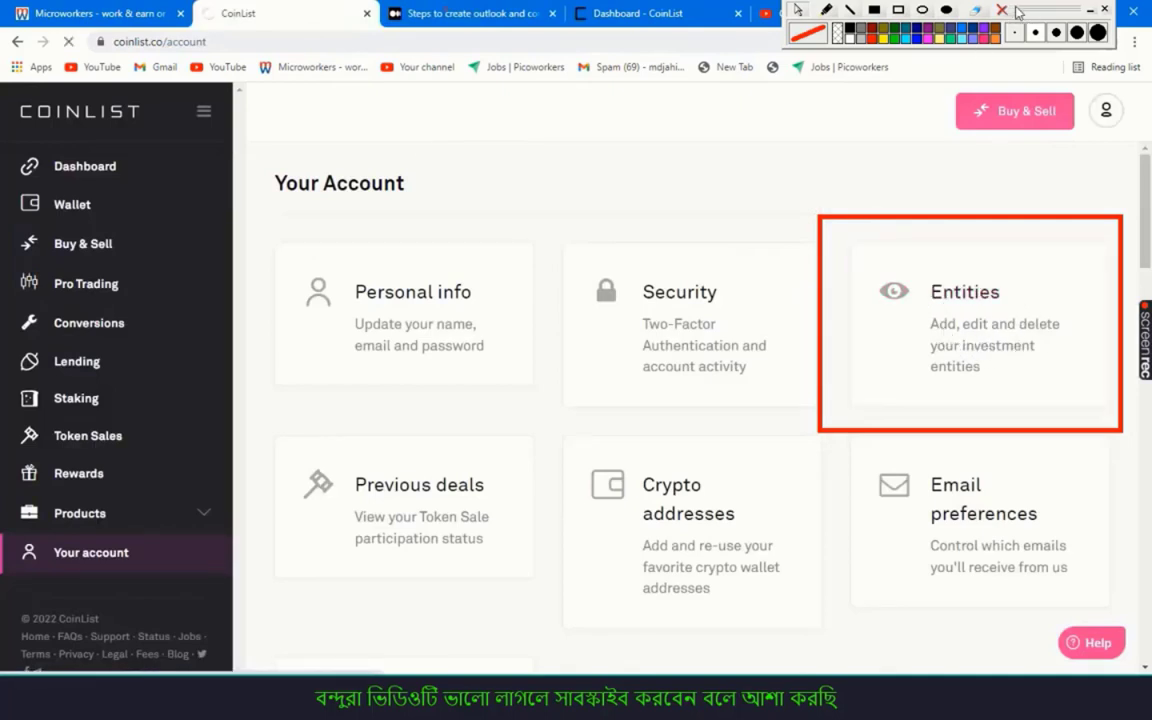
click(898, 9)
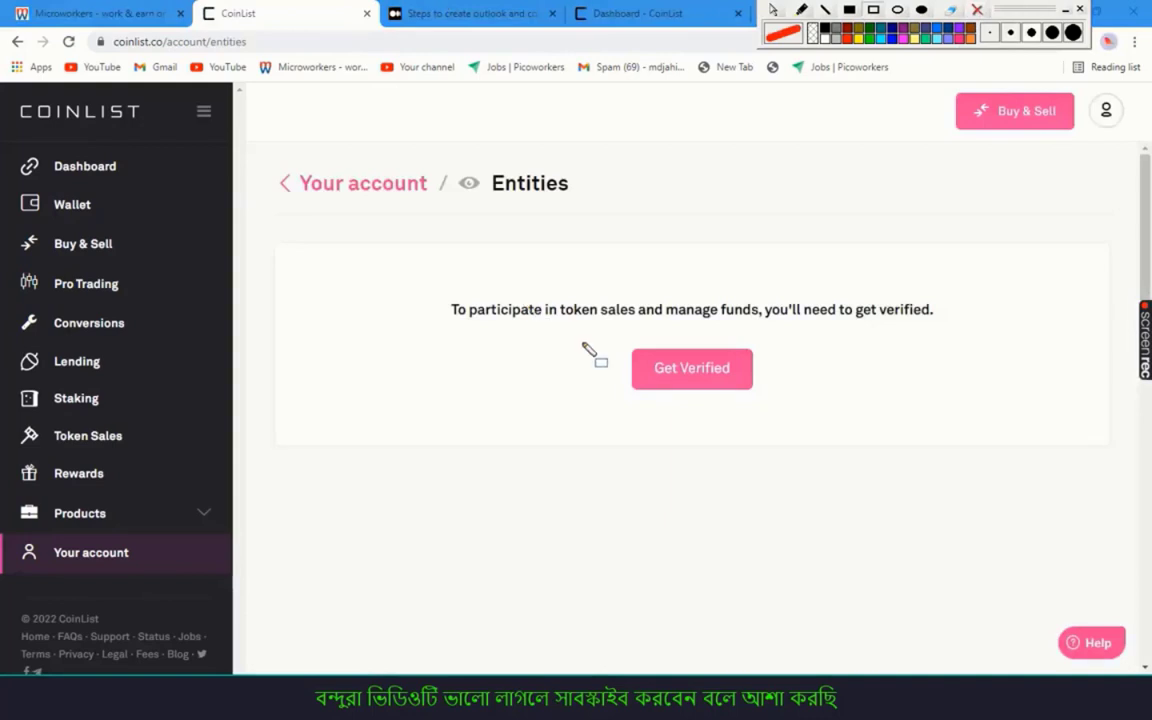
mouse_move(581, 340)
mouse_down()
mouse_move(761, 381)
mouse_move(827, 412)
mouse_move(826, 401)
mouse_up()
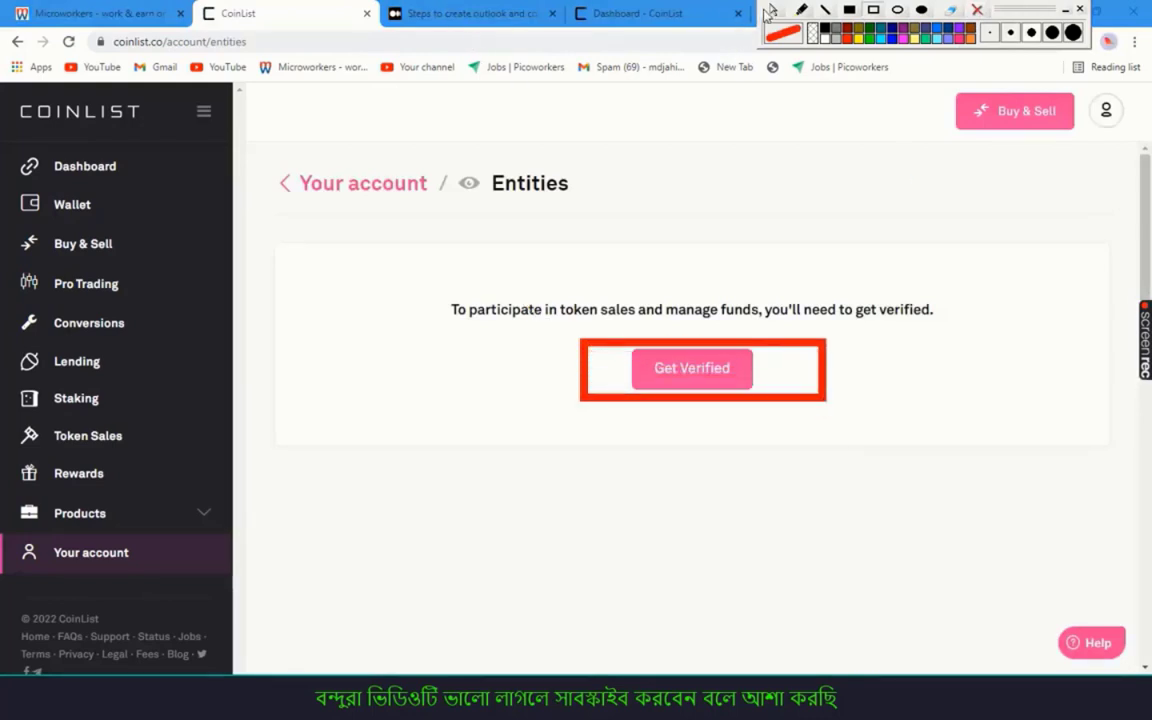
click(470, 13)
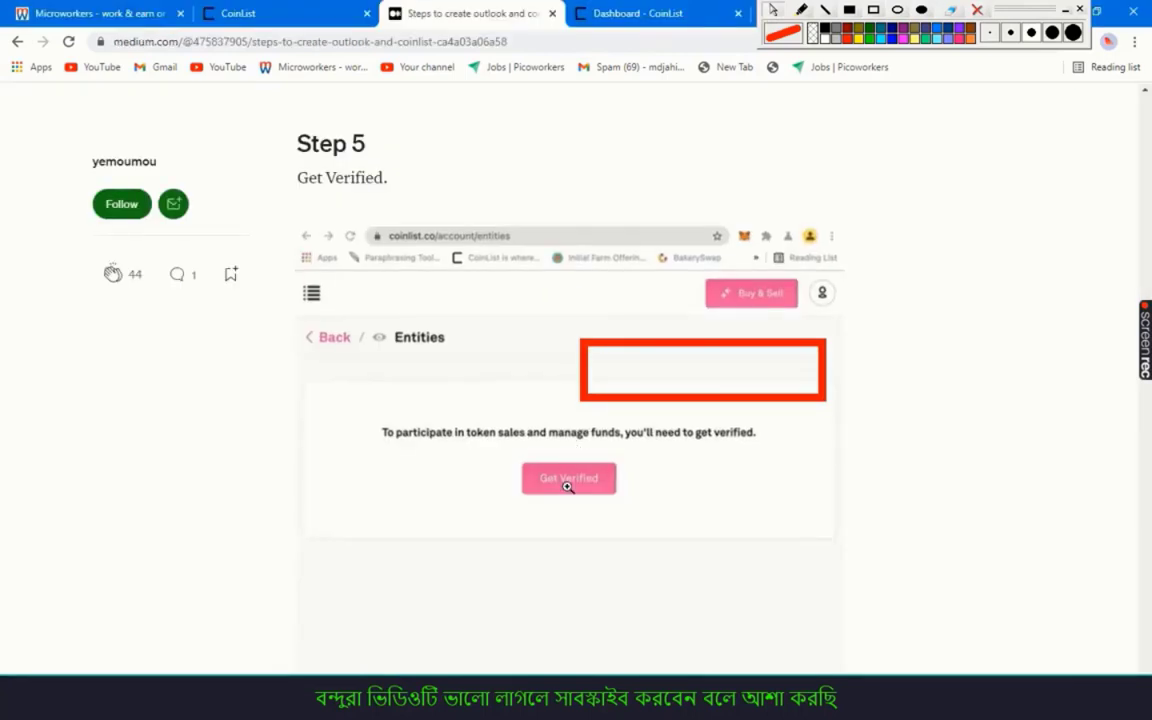
Read the Medium guide's Steps 5 to 7, then return to CoinList's Entities page
scroll(620, 415, down, 3)
scroll(648, 386, up, 2)
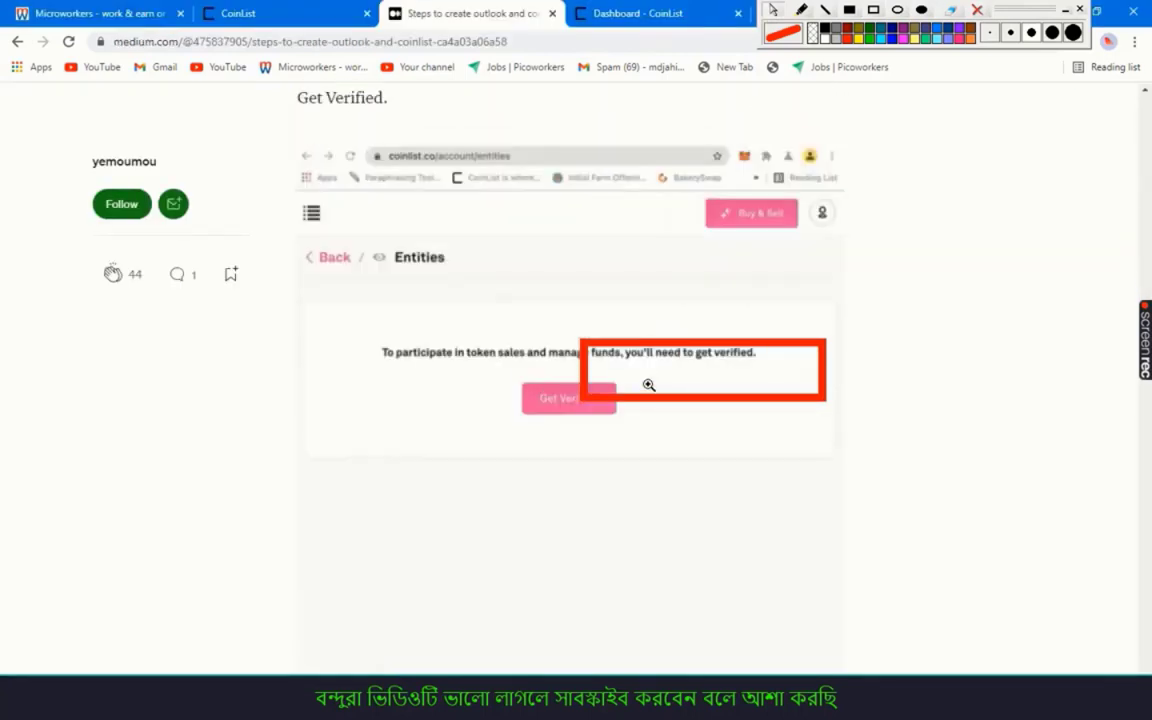
scroll(648, 384, up, 2)
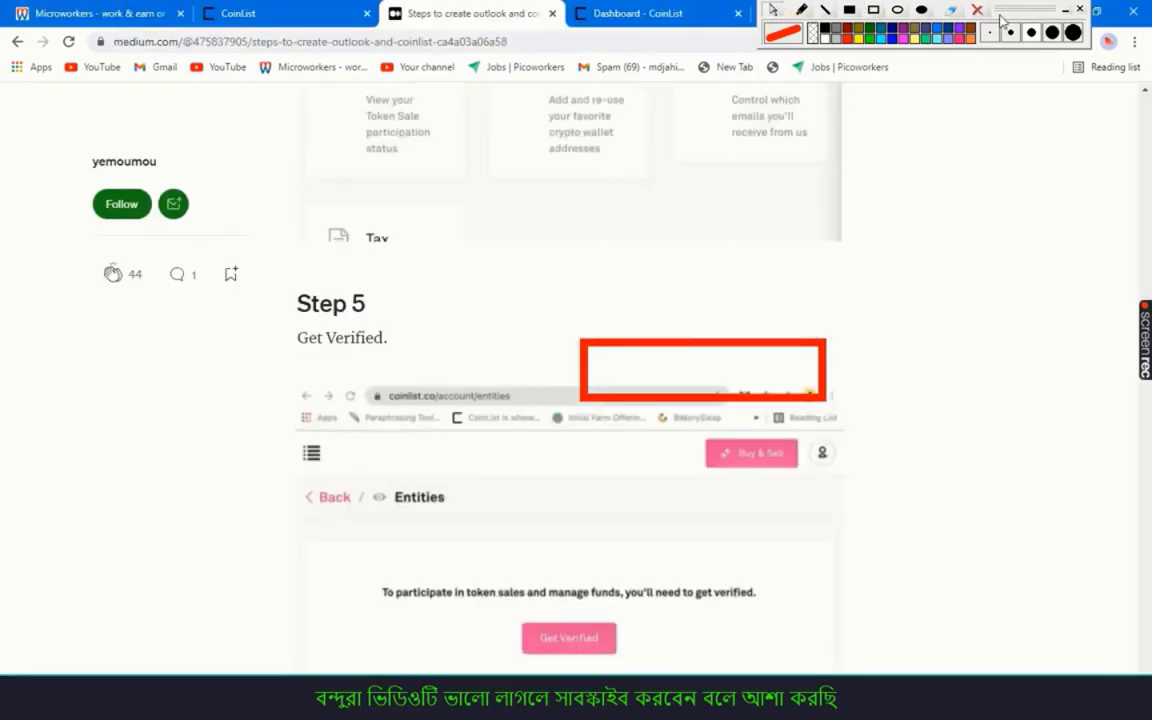
click(977, 10)
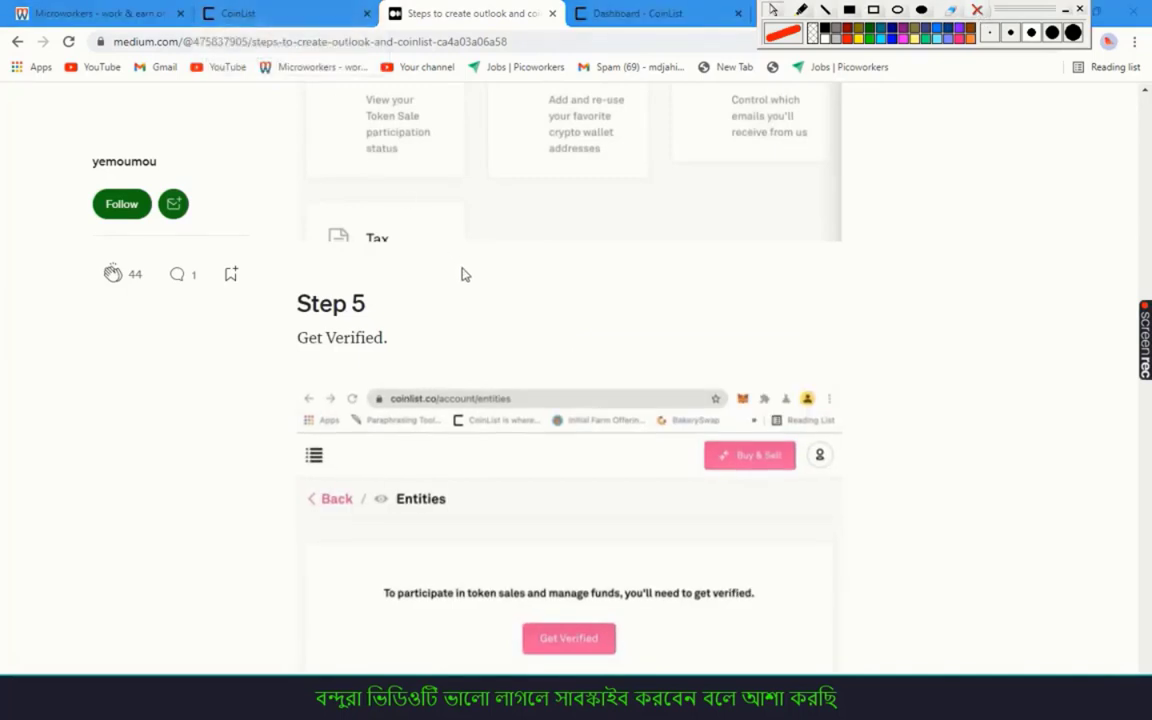
scroll(483, 257, down, 6)
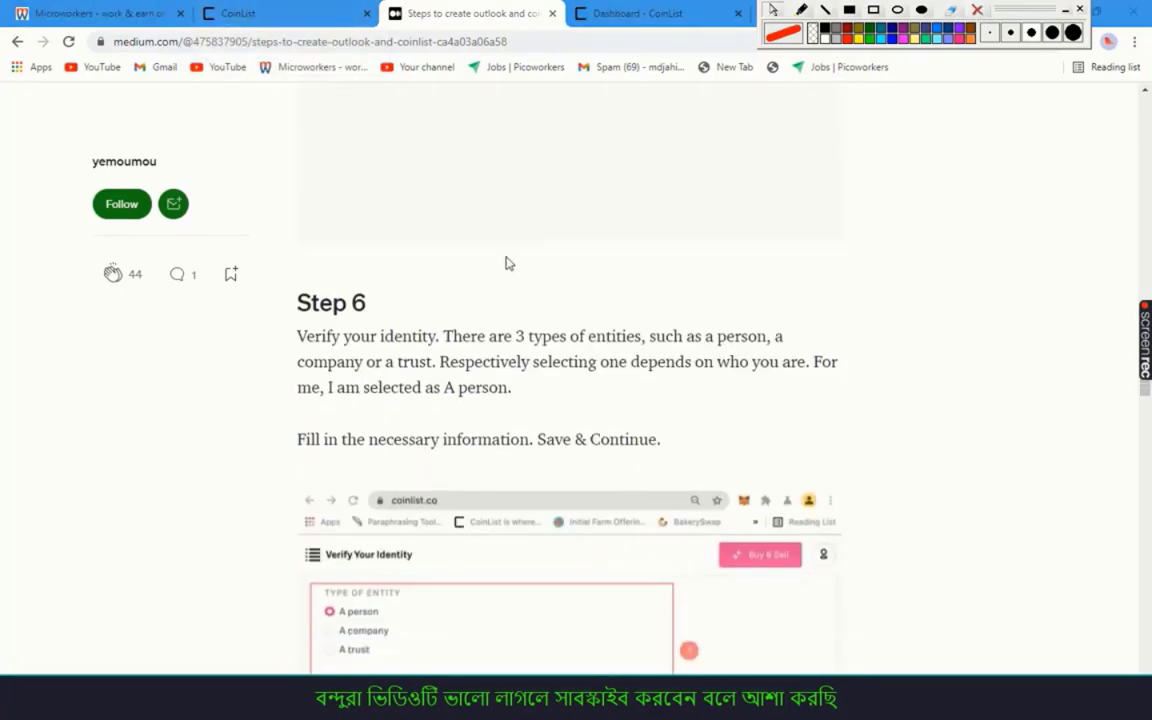
scroll(381, 343, down, 2)
drag(298, 257, 683, 372)
click(548, 306)
scroll(543, 303, down, 5)
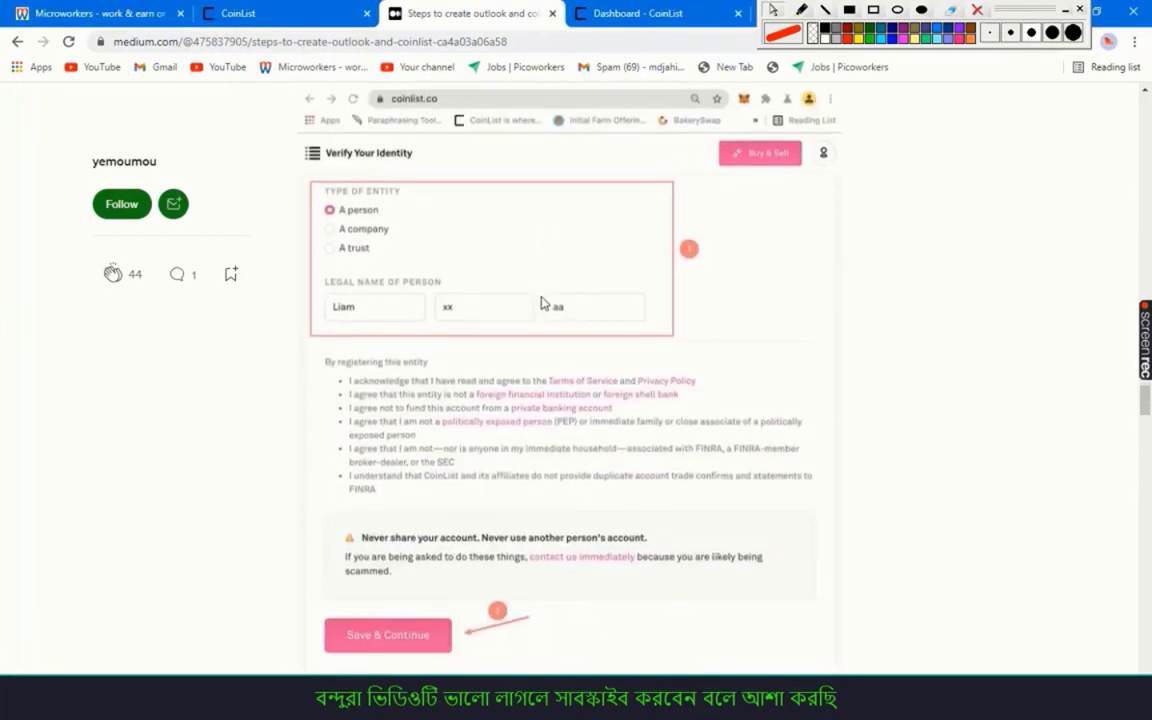
scroll(541, 300, down, 5)
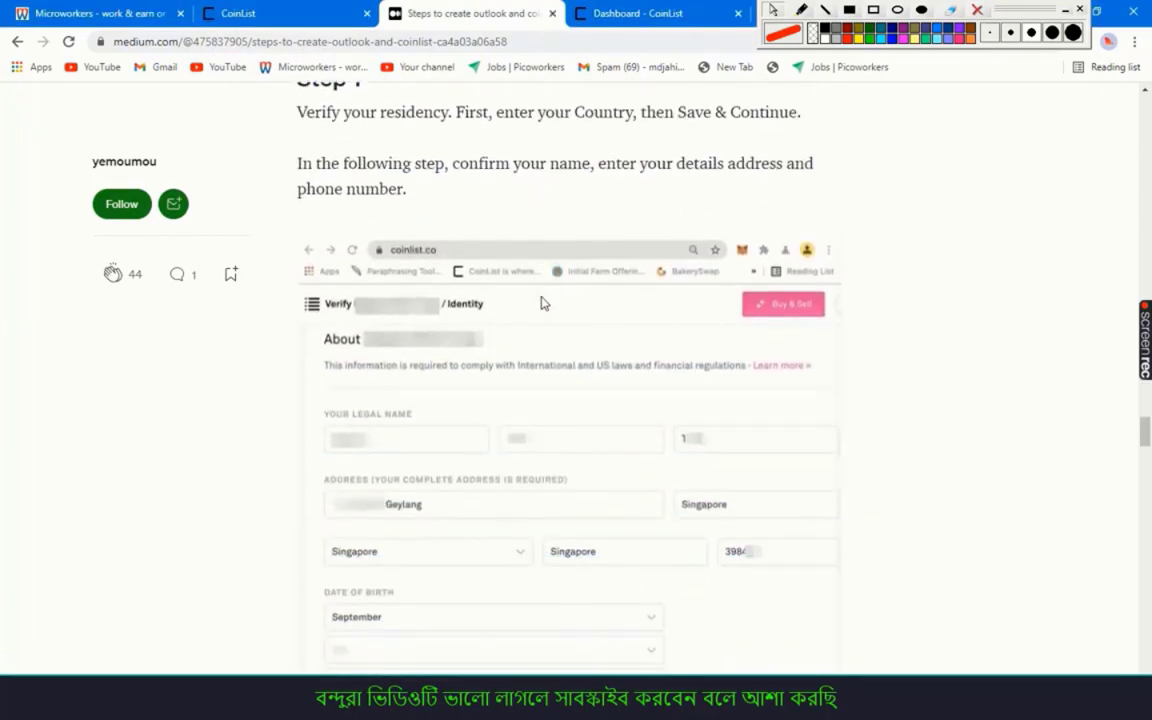
scroll(541, 297, up, 3)
click(250, 14)
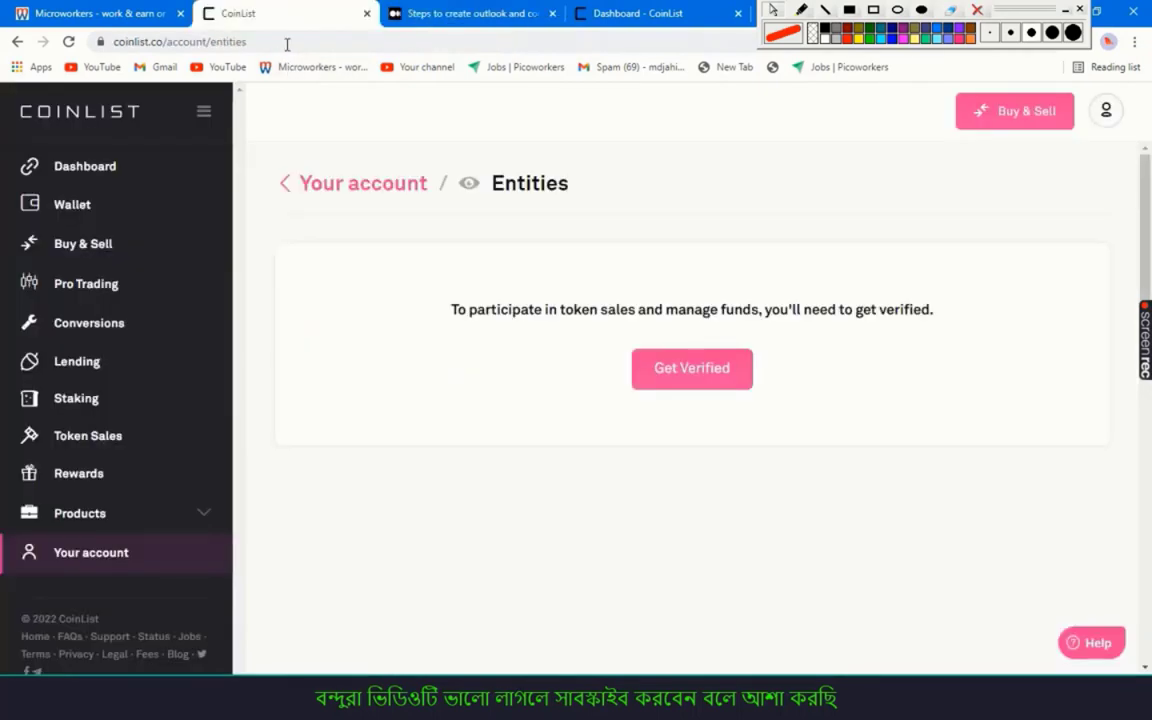
Start verification as 'A person' and save the first, middle and last legal name
click(676, 372)
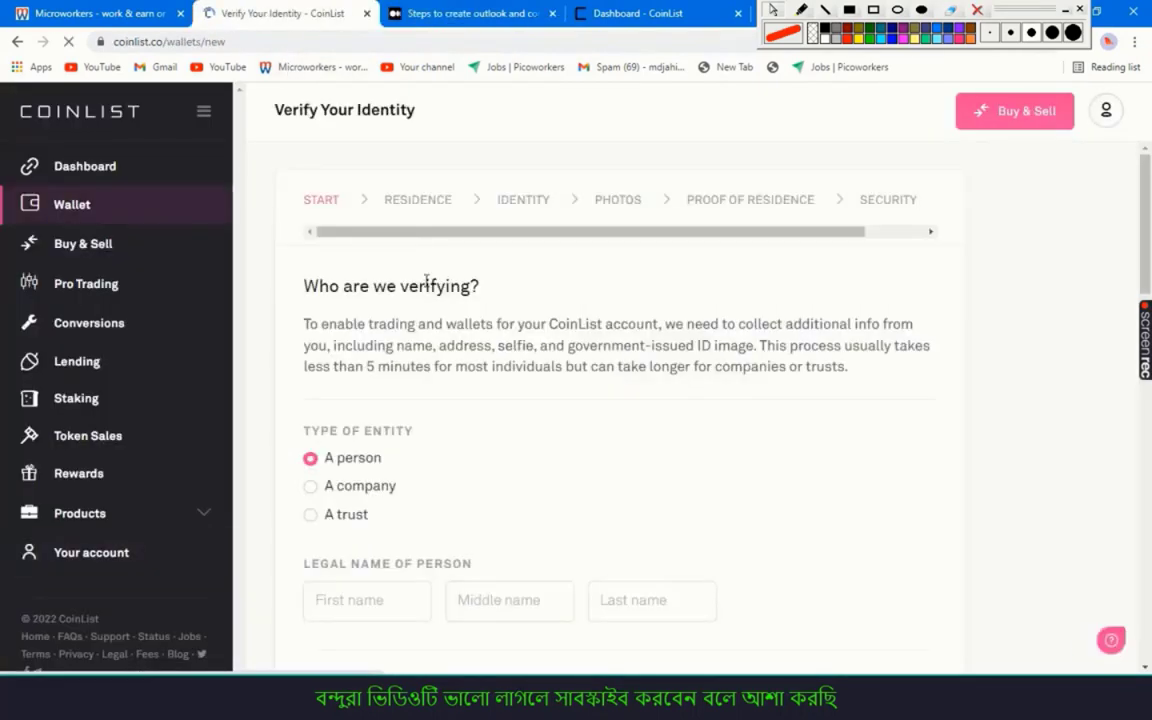
scroll(463, 301, down, 3)
click(379, 364)
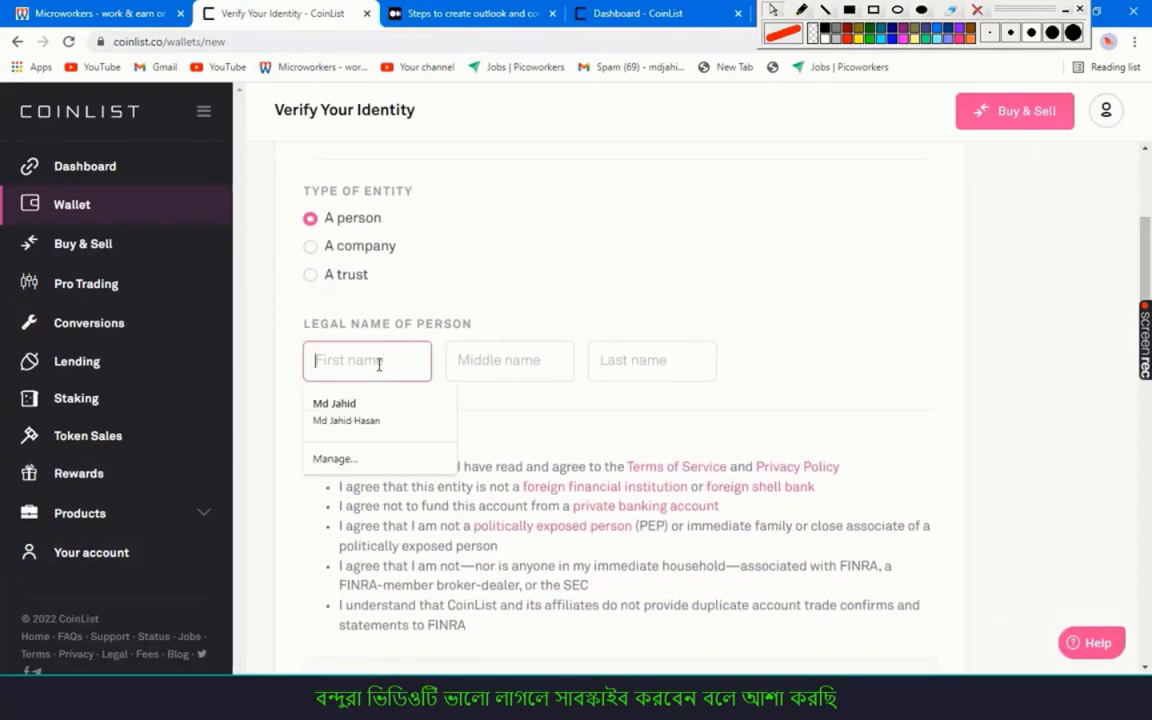
text(ms)
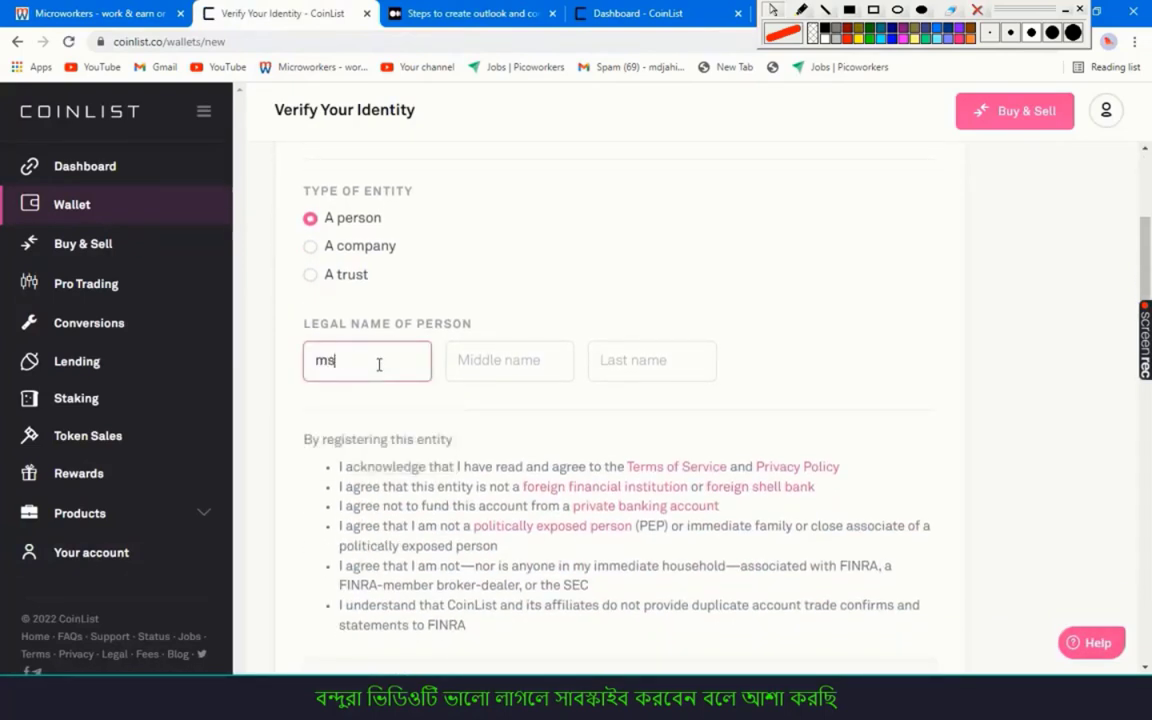
text(t)
key(Tab)
text(s)
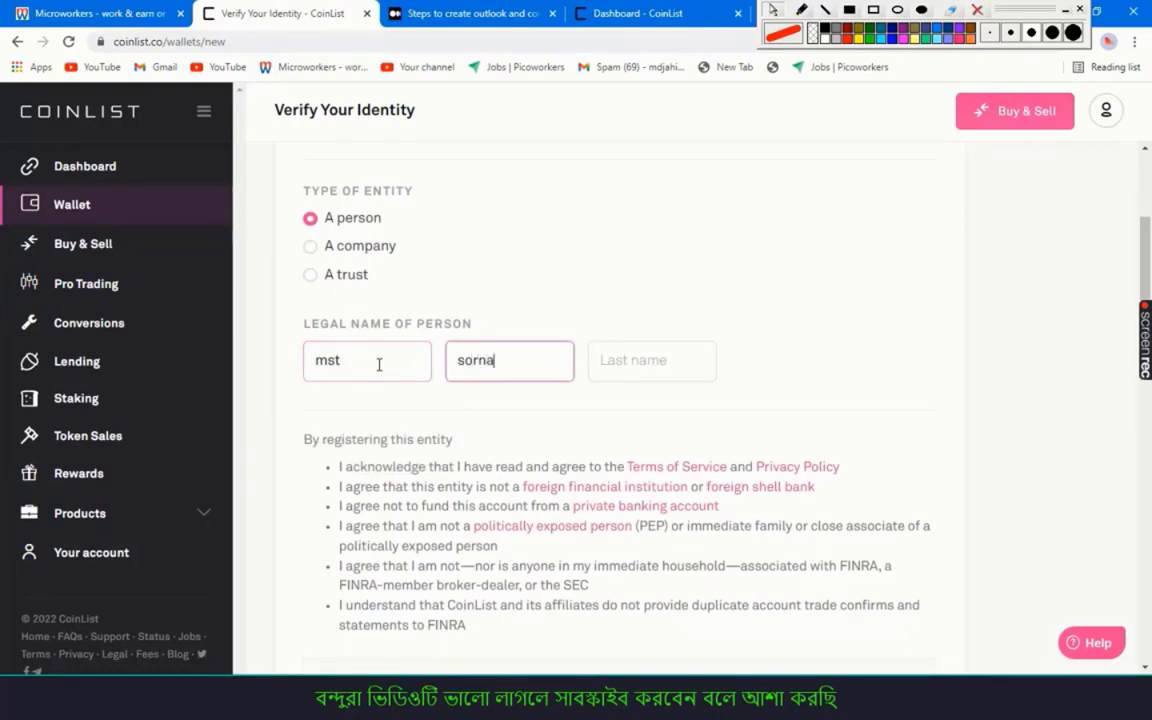
key(Tab)
text(ak)
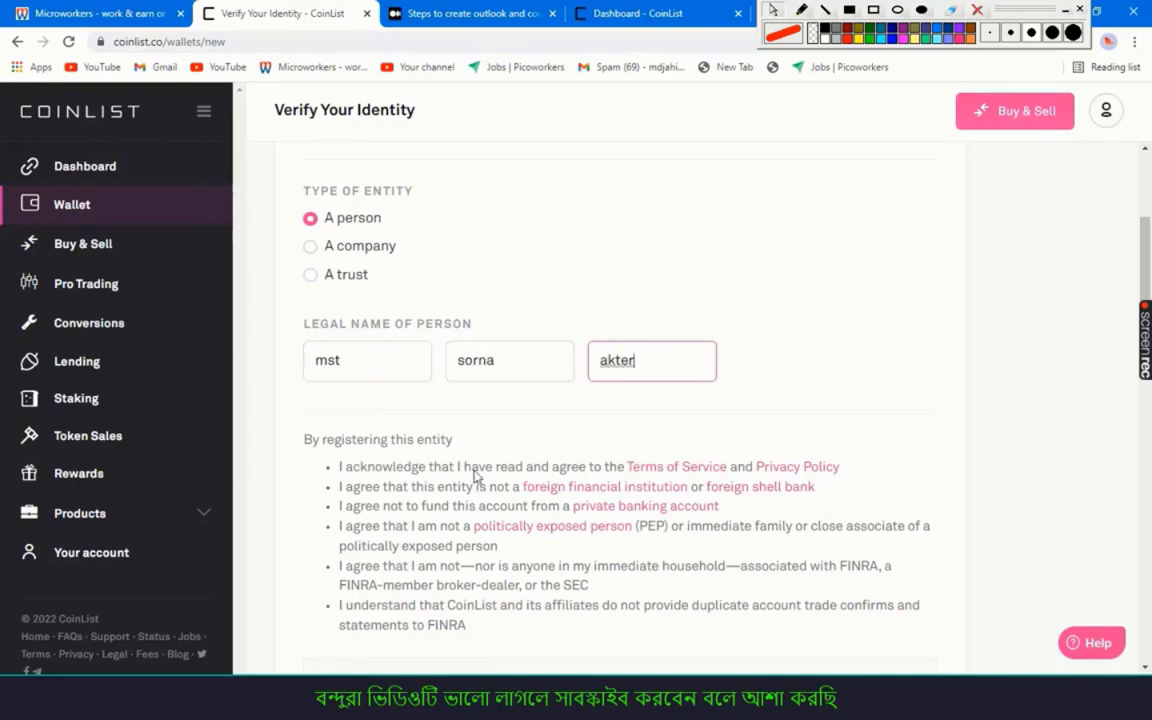
scroll(527, 260, down, 4)
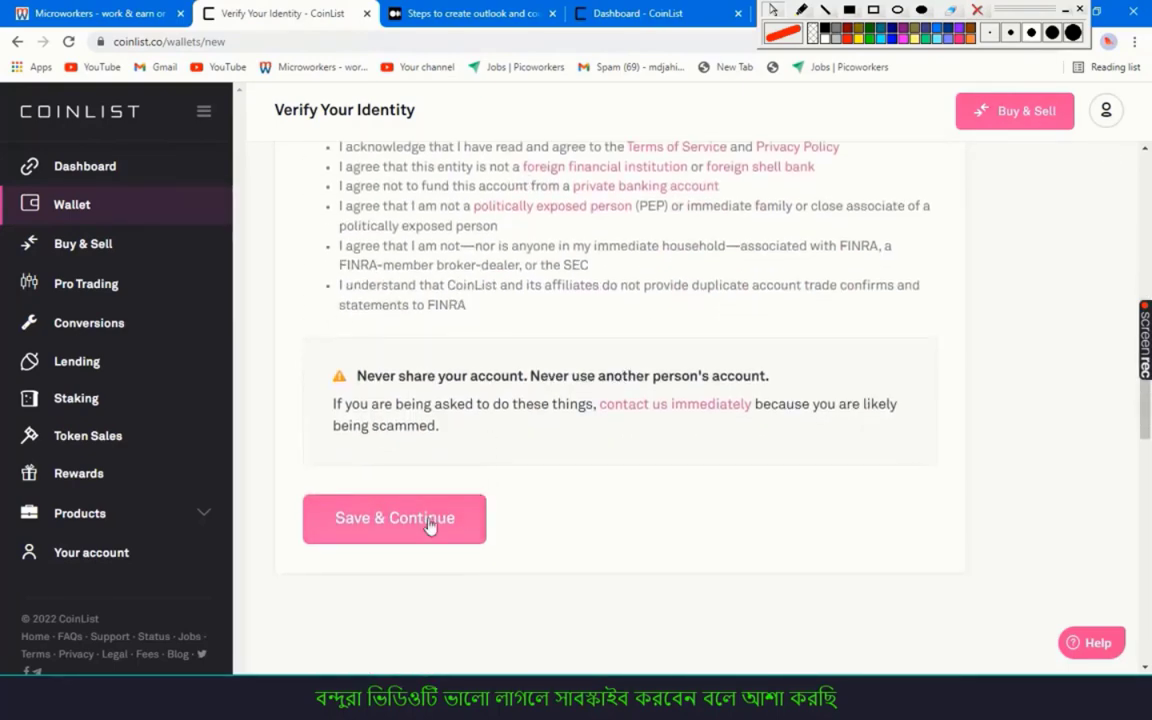
click(428, 522)
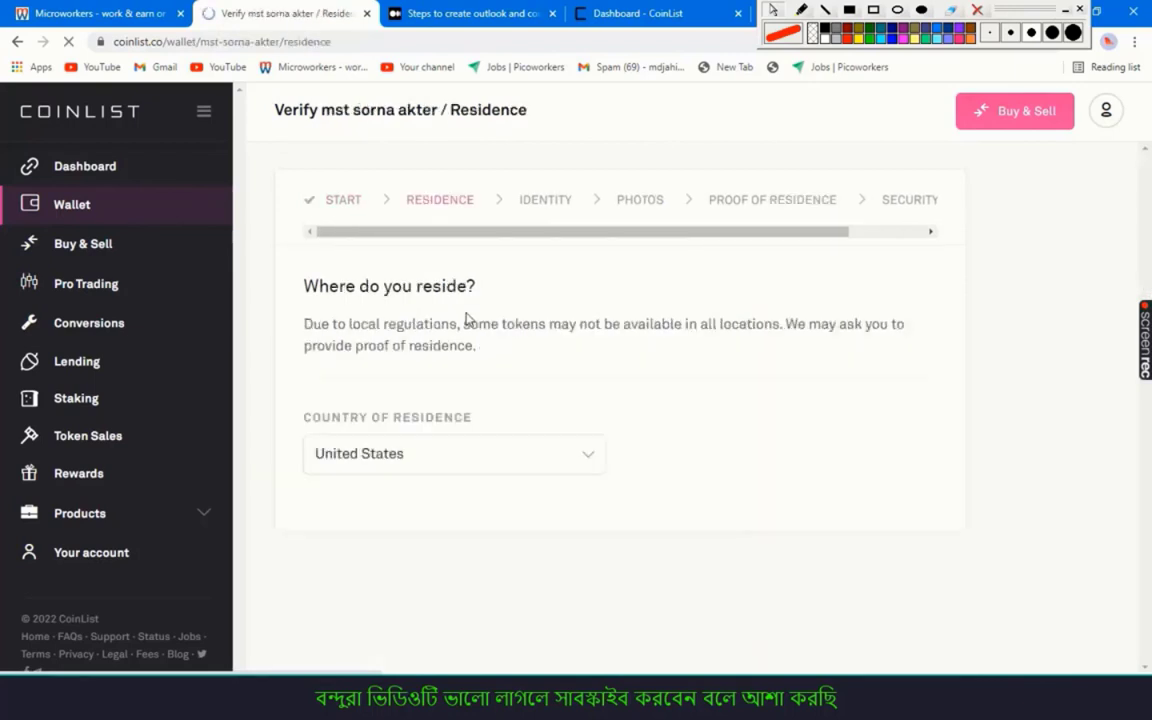
Set Bangladesh as country of residence, confirm it is accurate, and save
scroll(467, 318, down, 2)
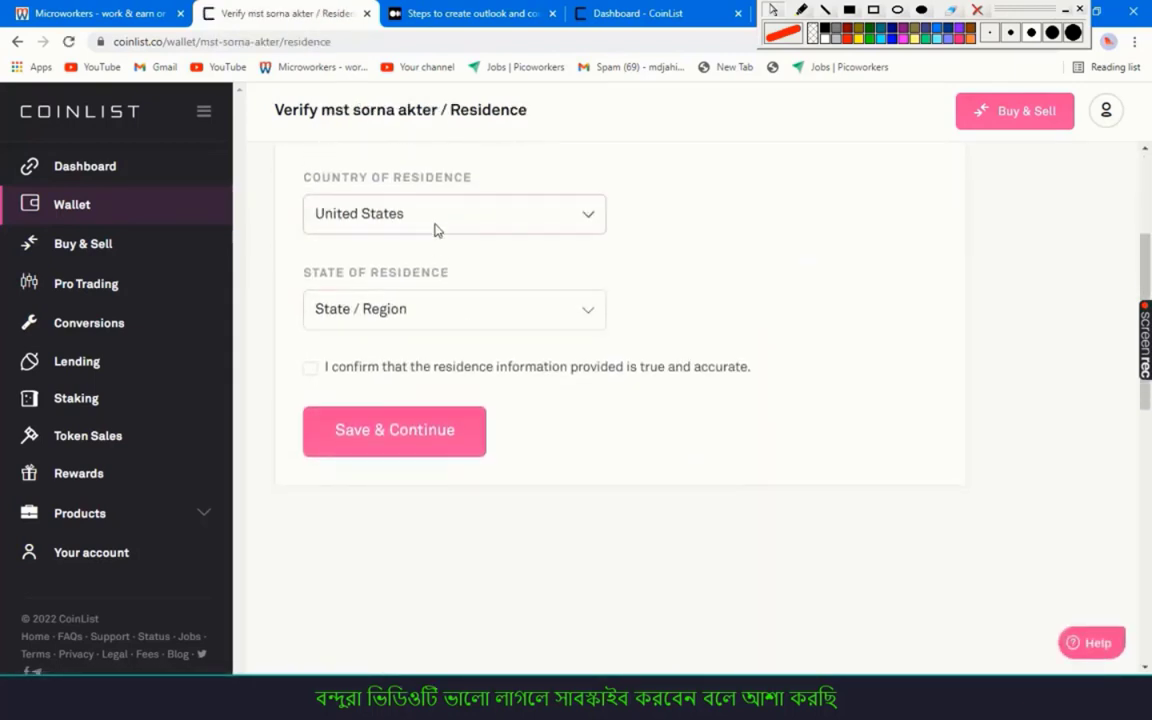
click(435, 229)
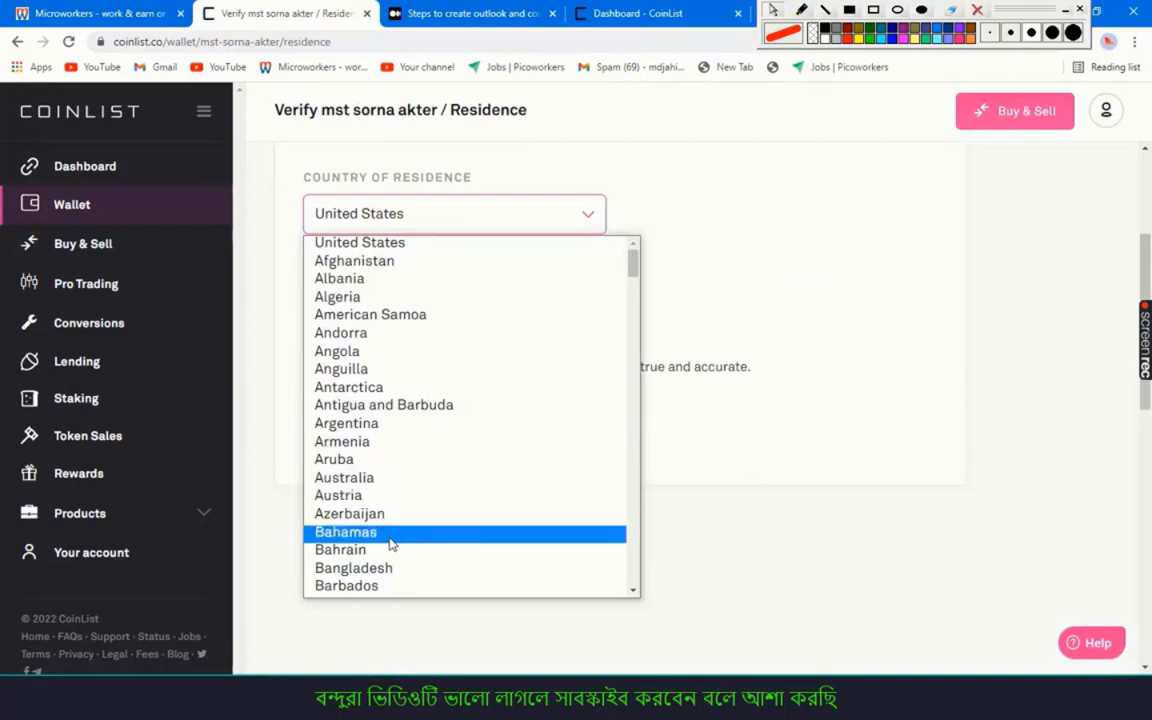
click(393, 568)
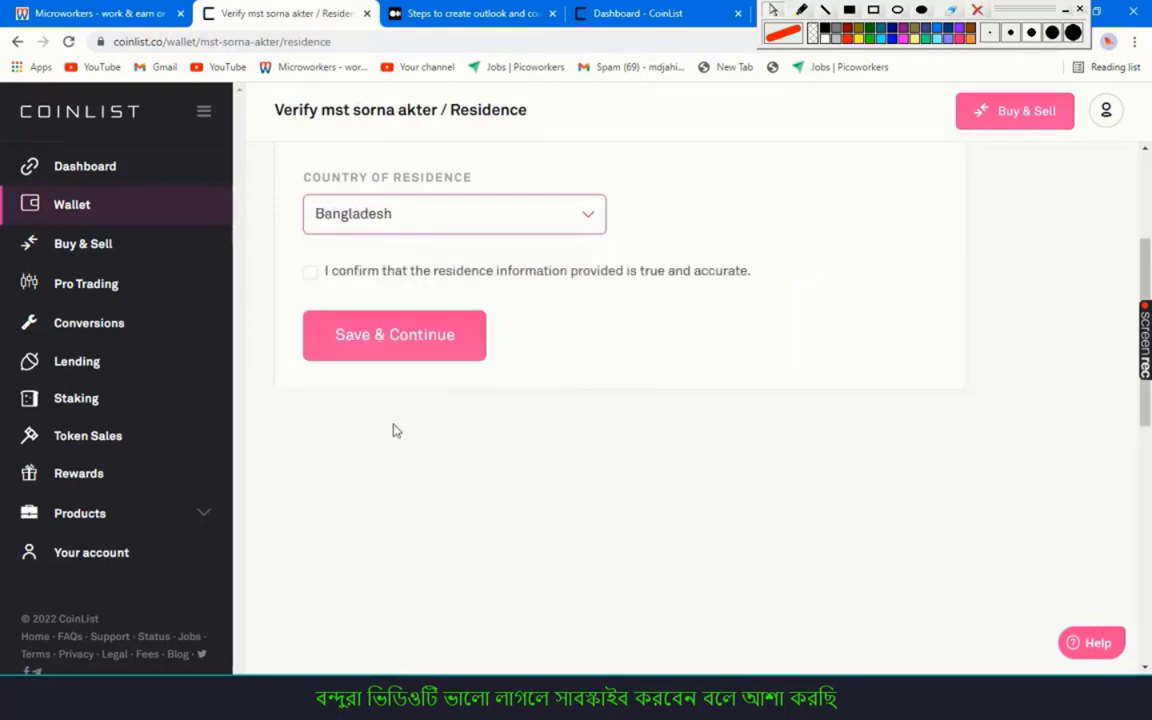
click(311, 273)
click(404, 342)
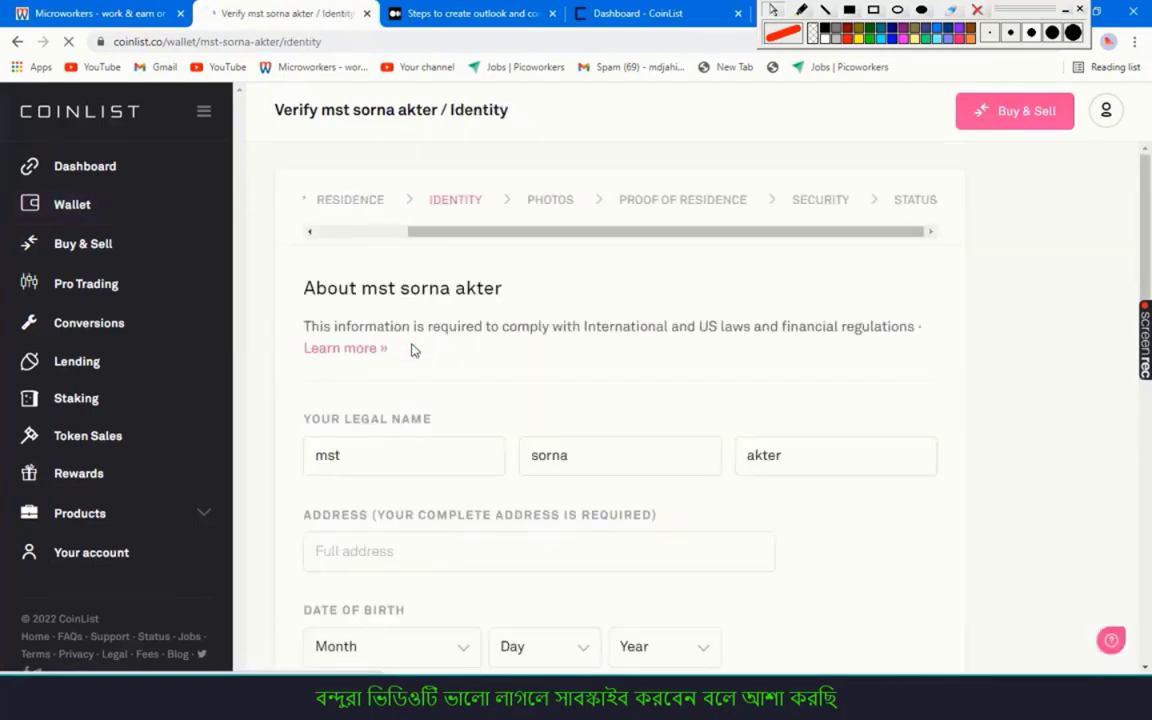
Fill the Identity address from the saved Bangladesh address suggestion
scroll(411, 347, down, 3)
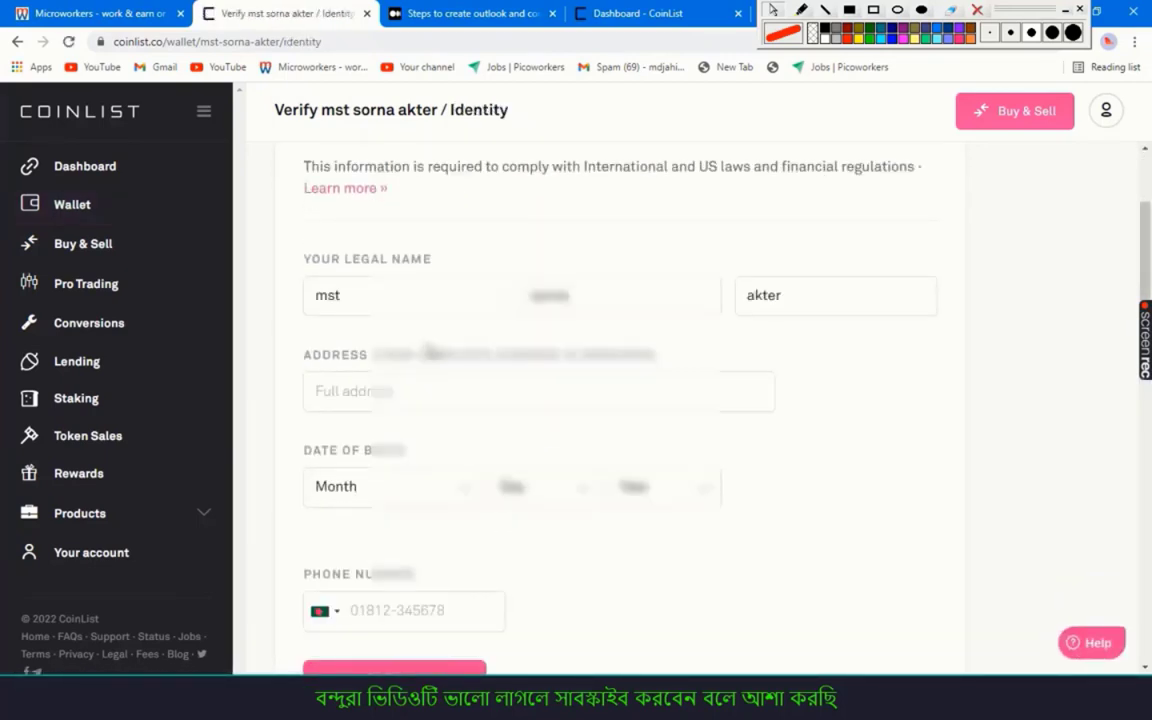
click(428, 395)
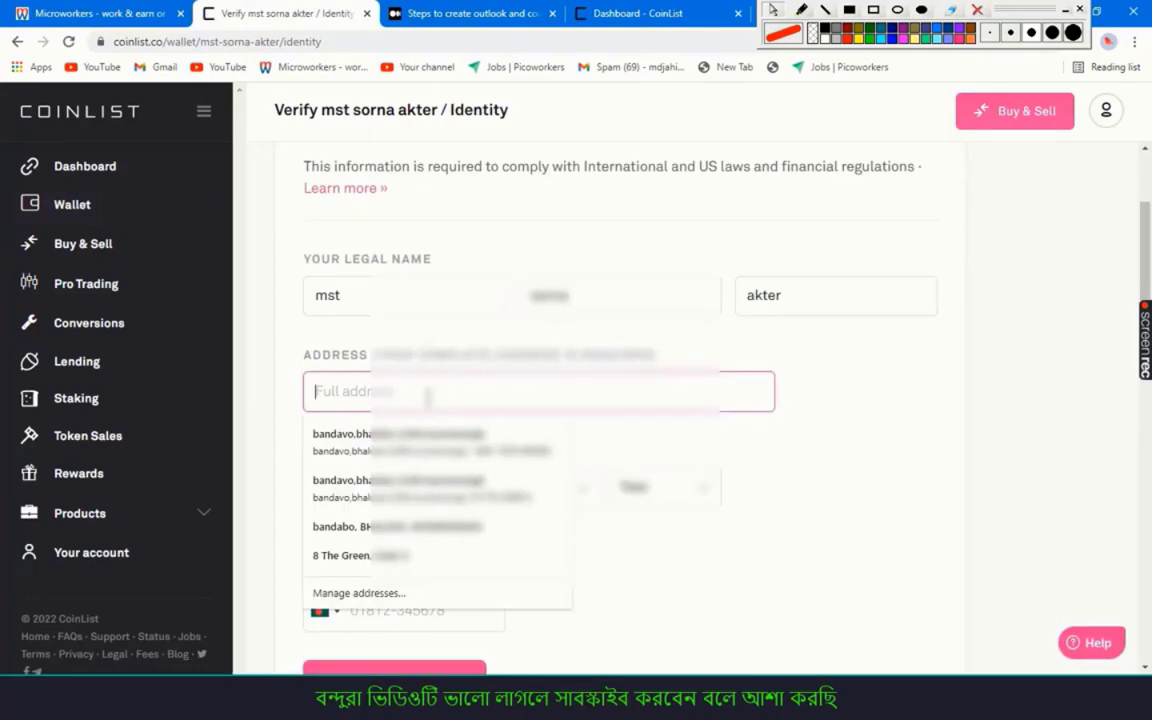
click(398, 441)
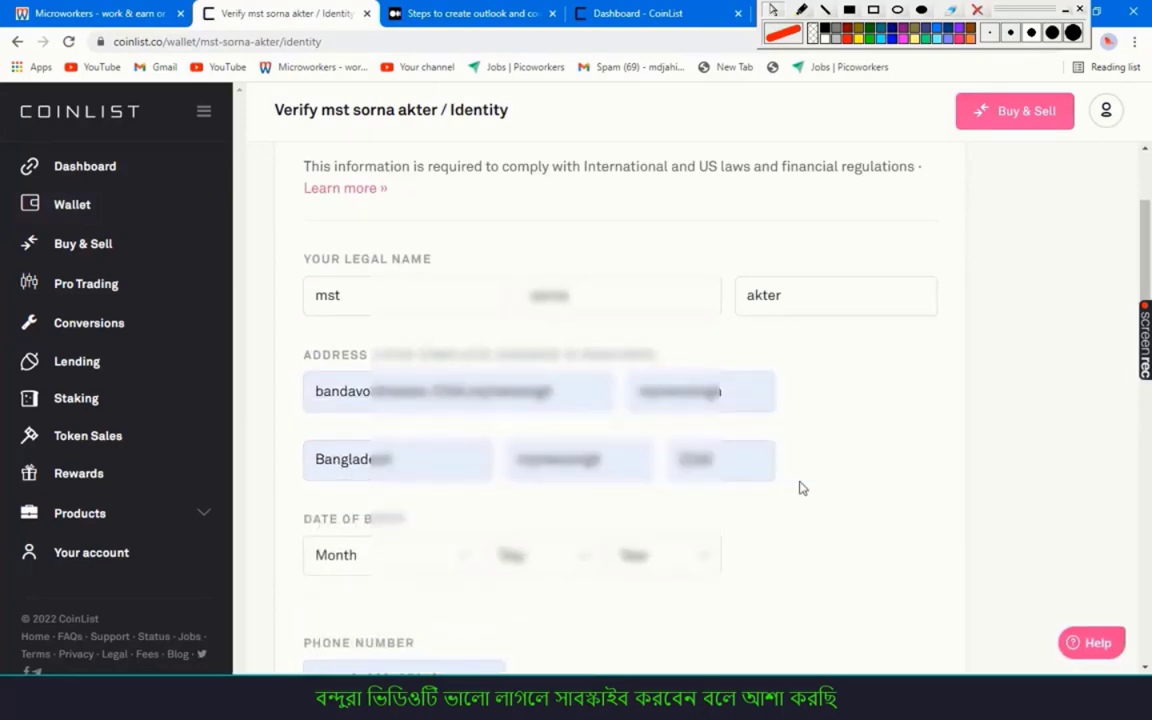
scroll(800, 488, down, 2)
click(403, 408)
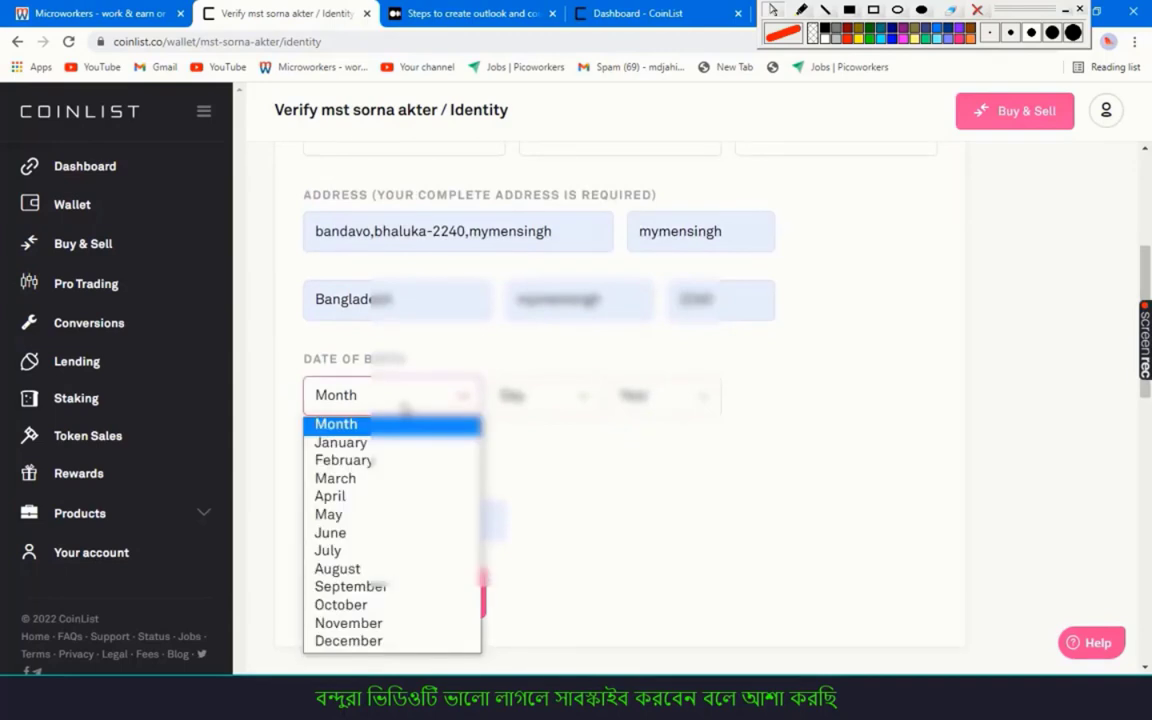
click(470, 478)
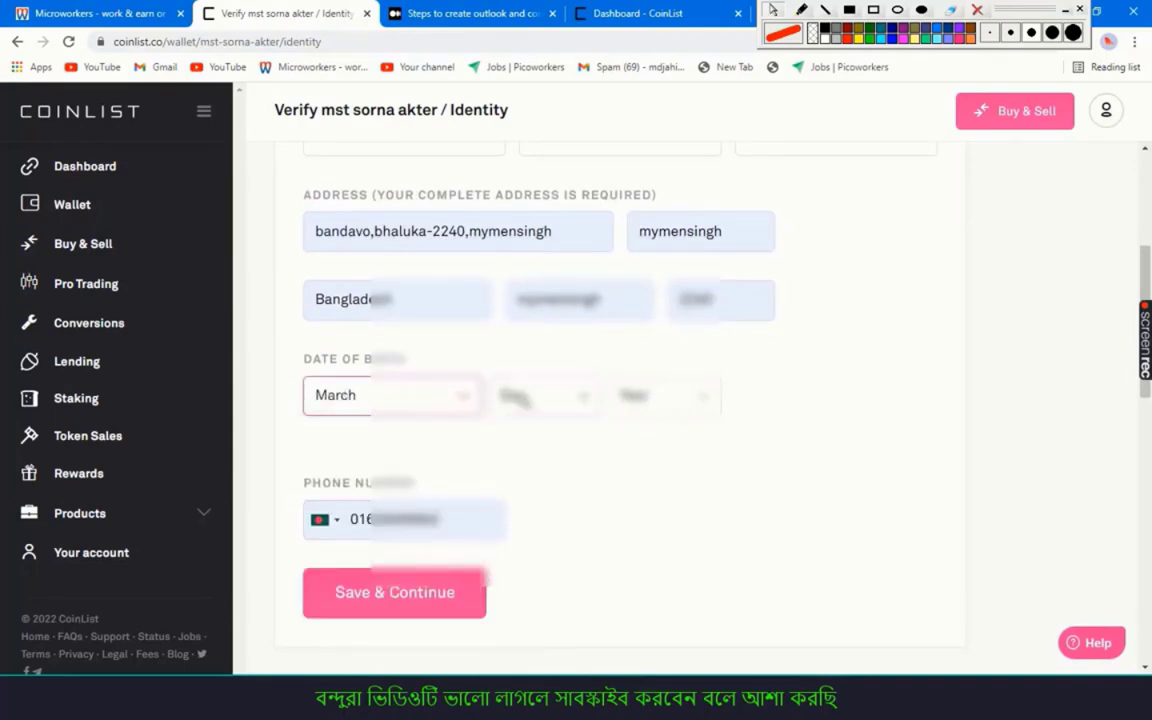
click(540, 396)
scroll(535, 300, down, 2)
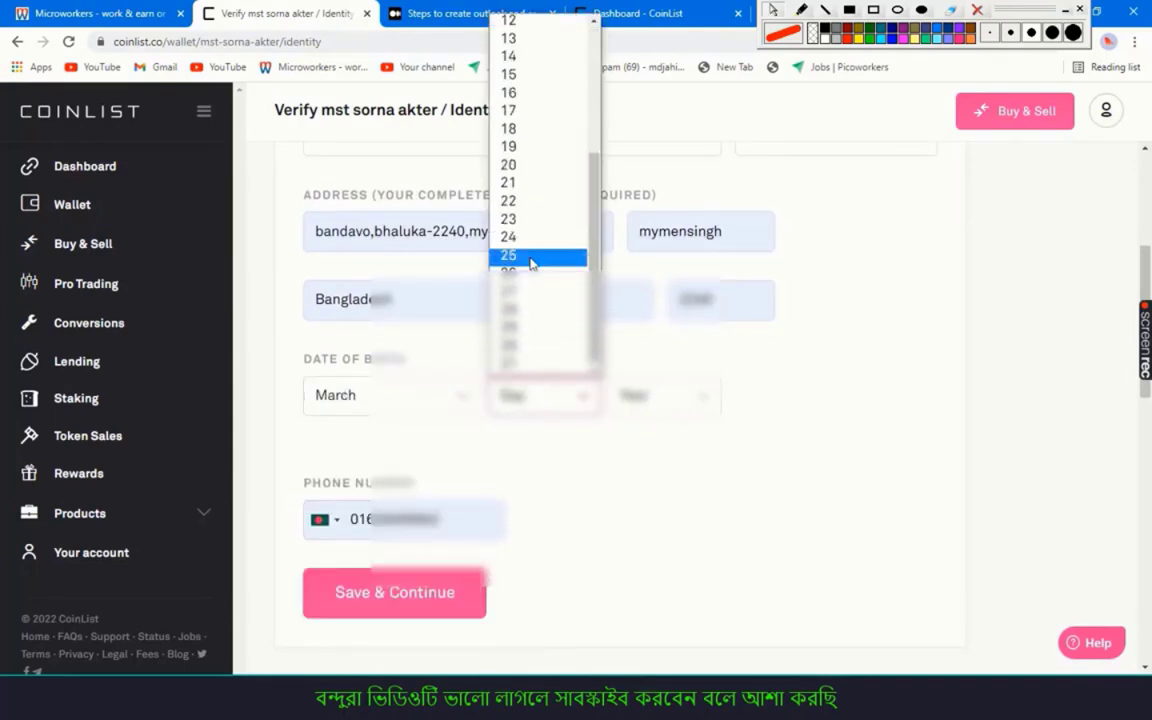
click(532, 258)
click(635, 396)
key(Down)
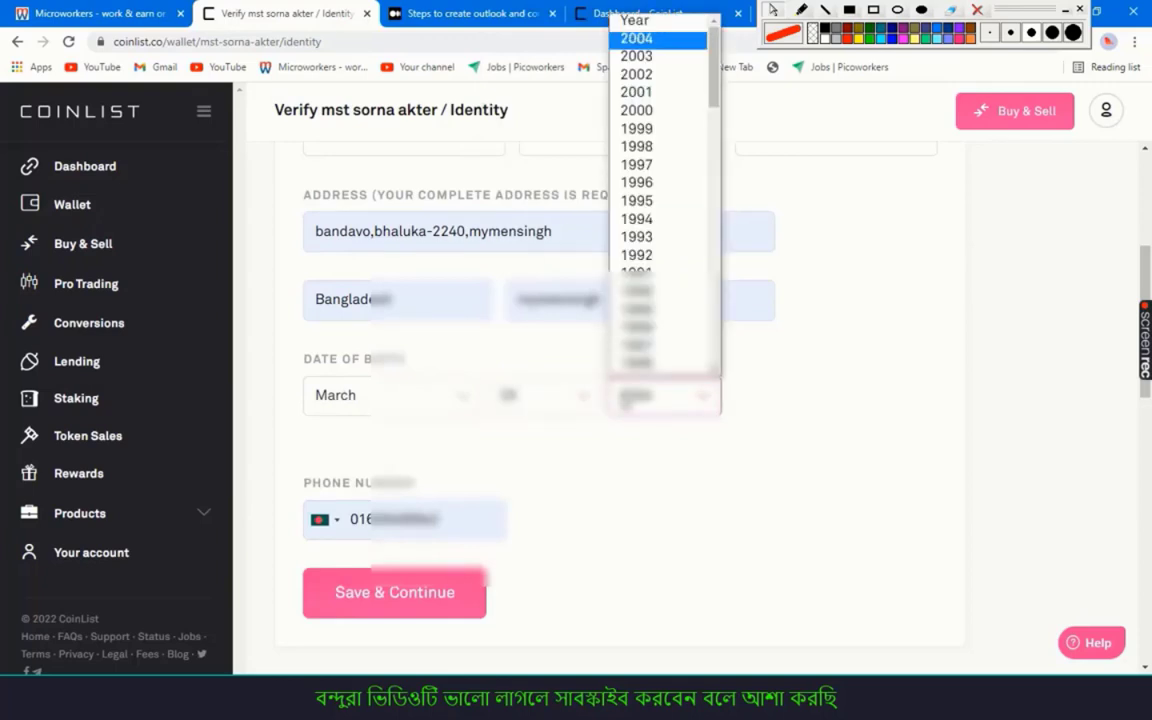
scroll(660, 340, down, 5)
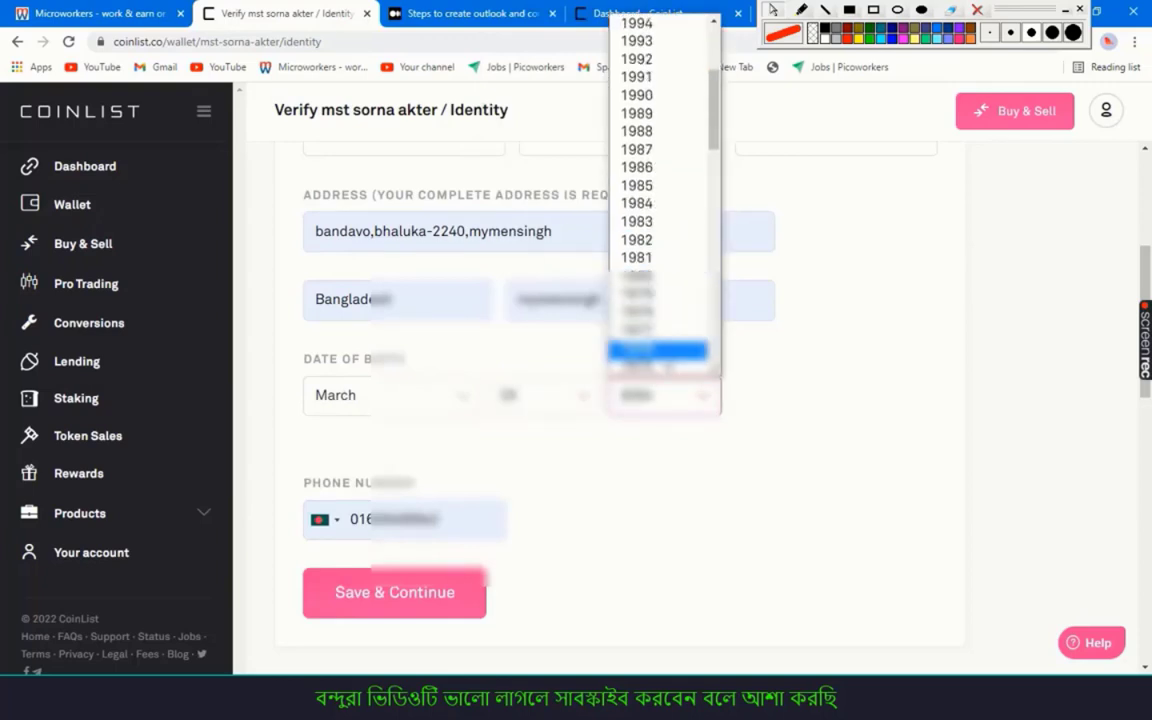
click(636, 367)
click(636, 388)
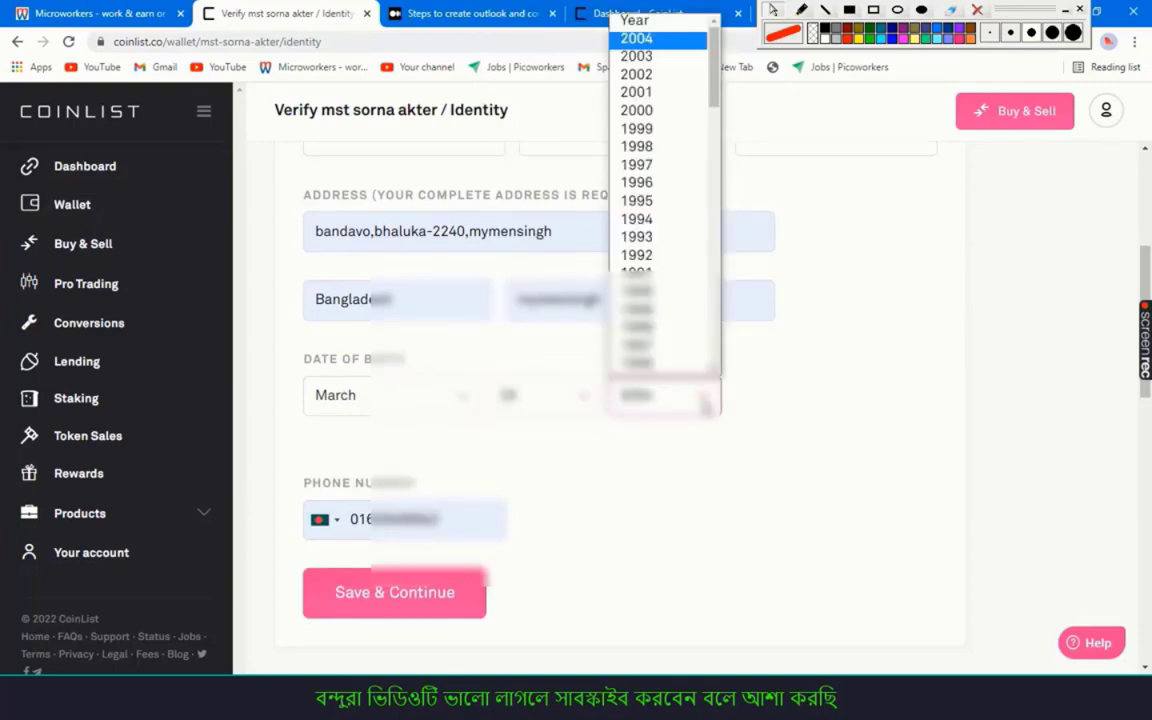
click(660, 92)
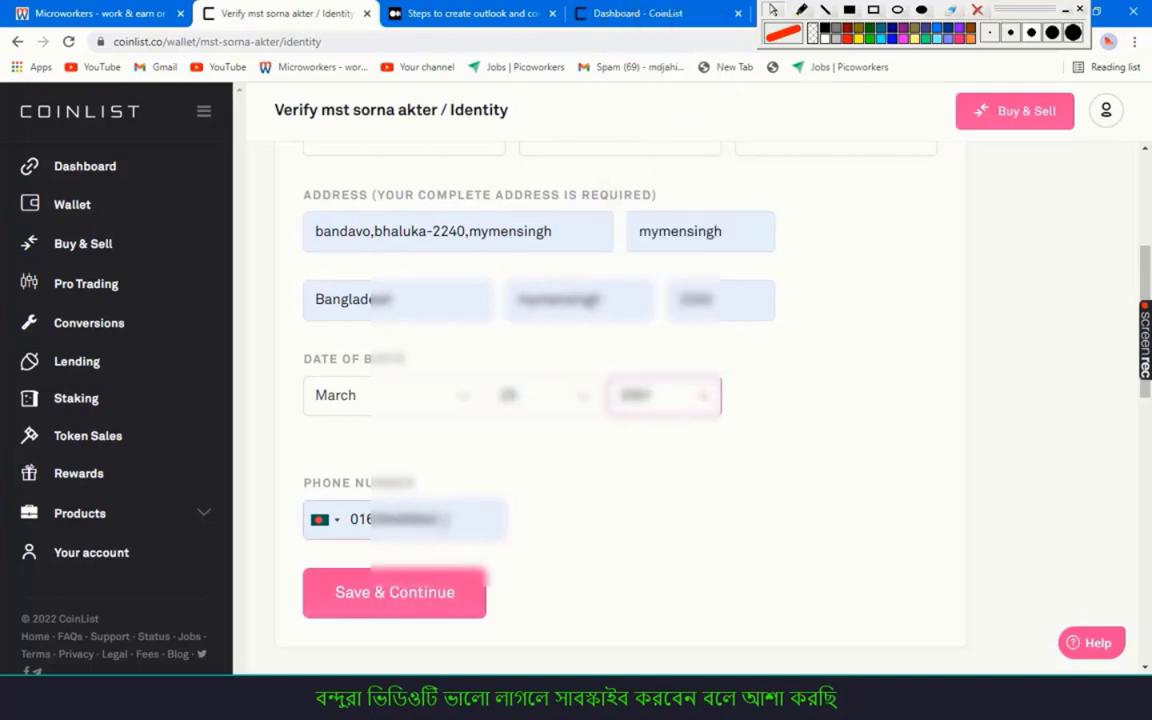
Retype the phone number and save the Identity step
double_click(400, 519)
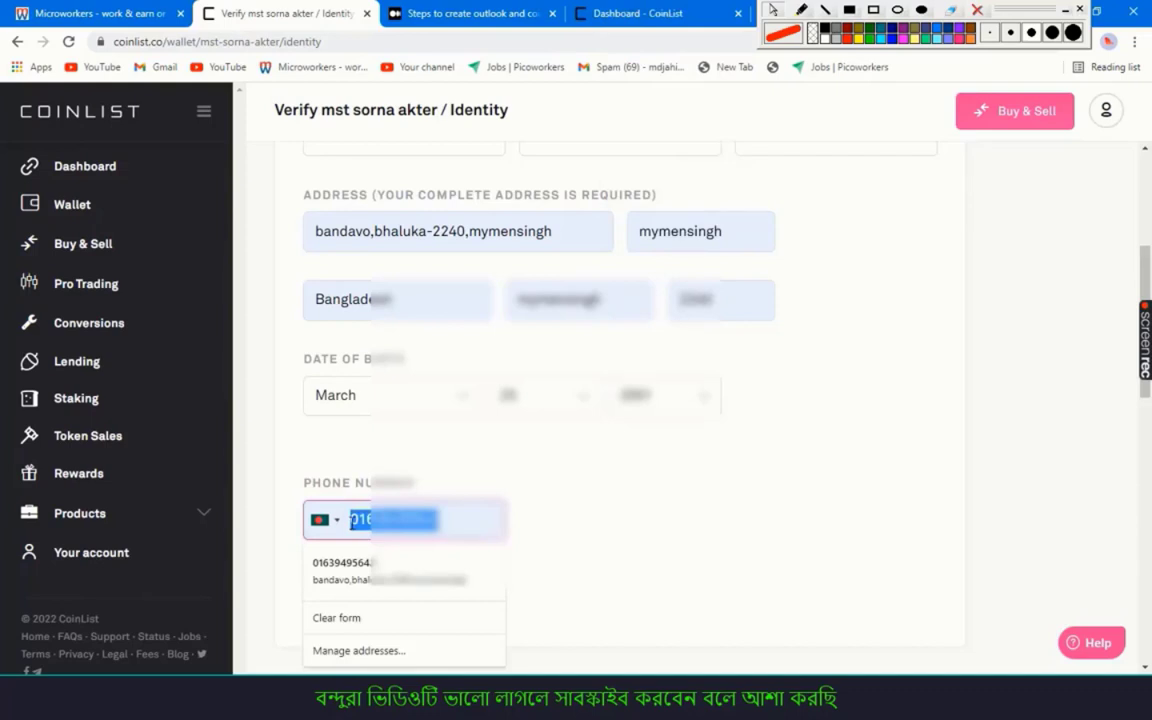
text(018)
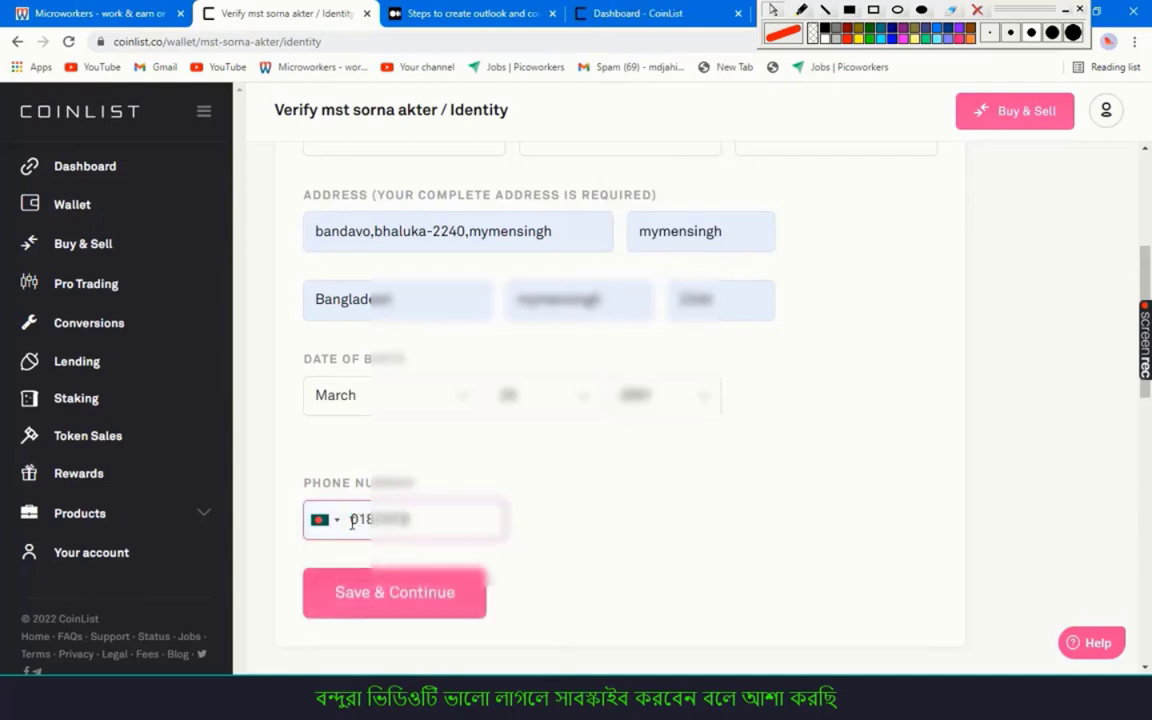
click(424, 594)
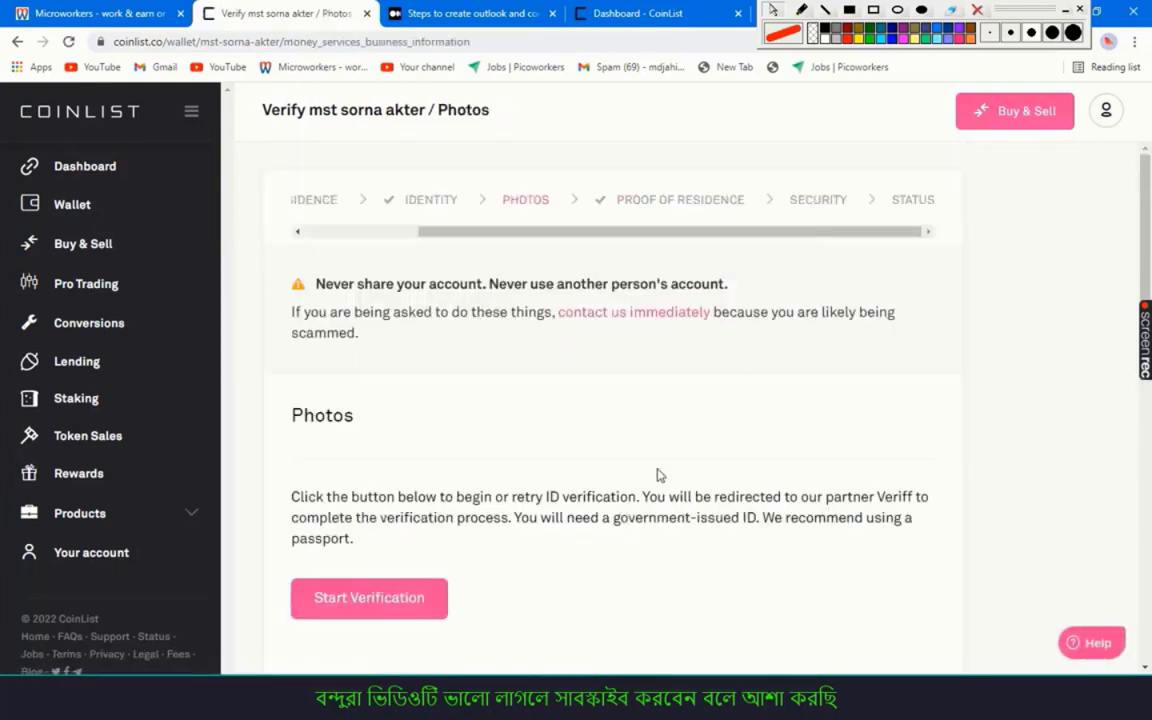
Scroll the CoinList Photos step, then bring the Medium guide article to the front
scroll(433, 428, down, 2)
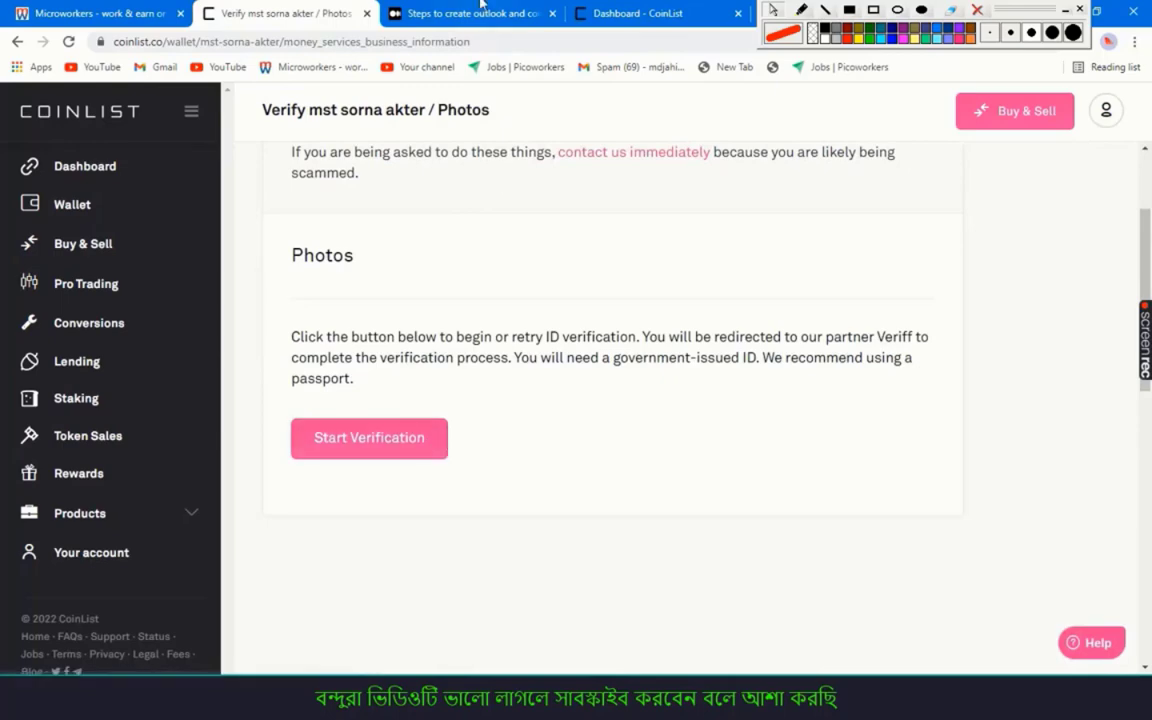
click(440, 13)
scroll(555, 332, down, 5)
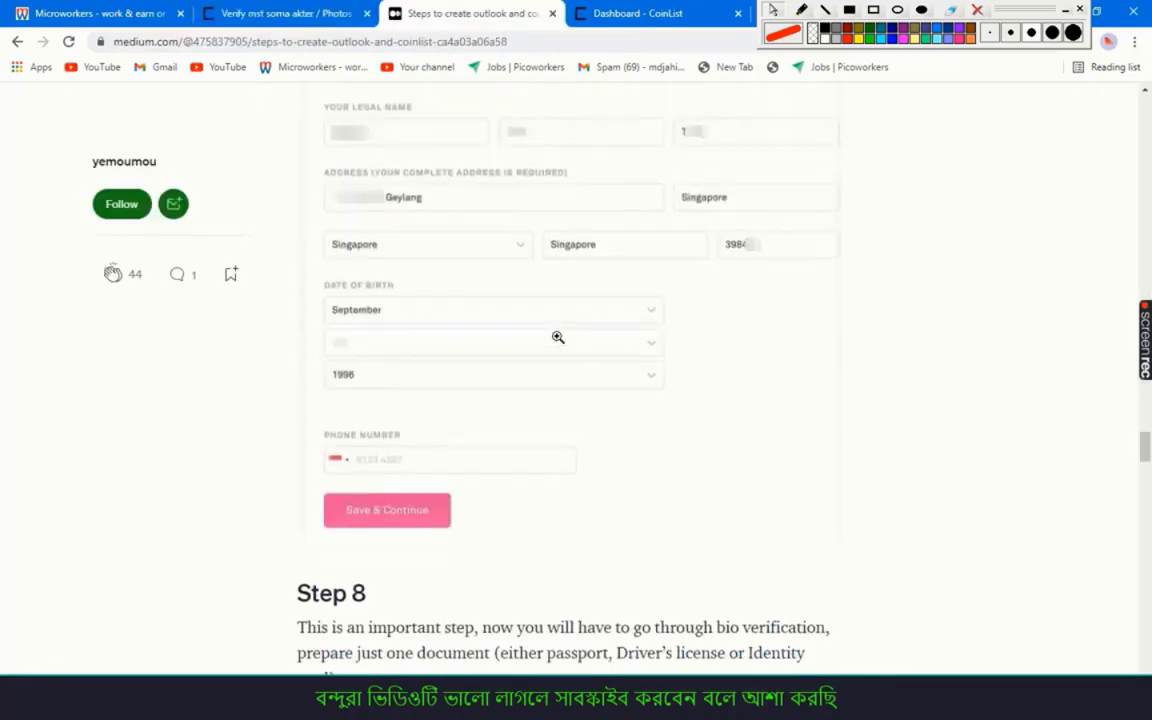
Scroll the guide to Step 8's ID-verification screenshot and box Passport in red
scroll(558, 341, down, 1)
scroll(558, 341, down, 7)
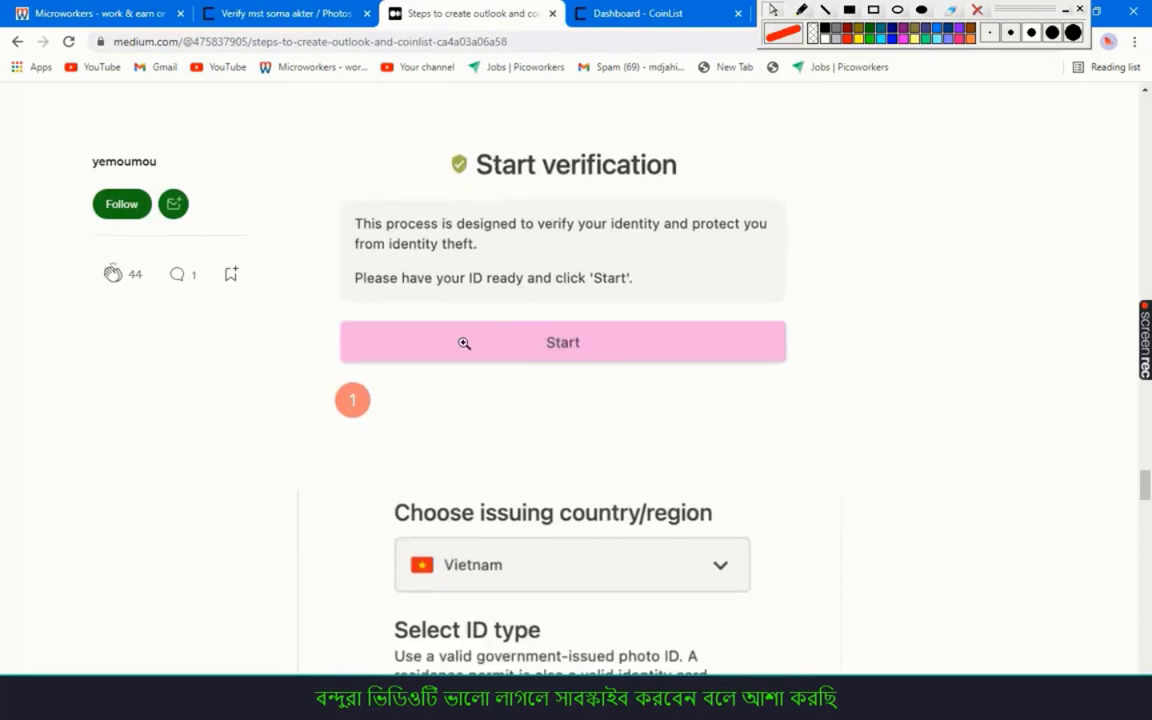
scroll(464, 343, down, 4)
scroll(483, 319, down, 2)
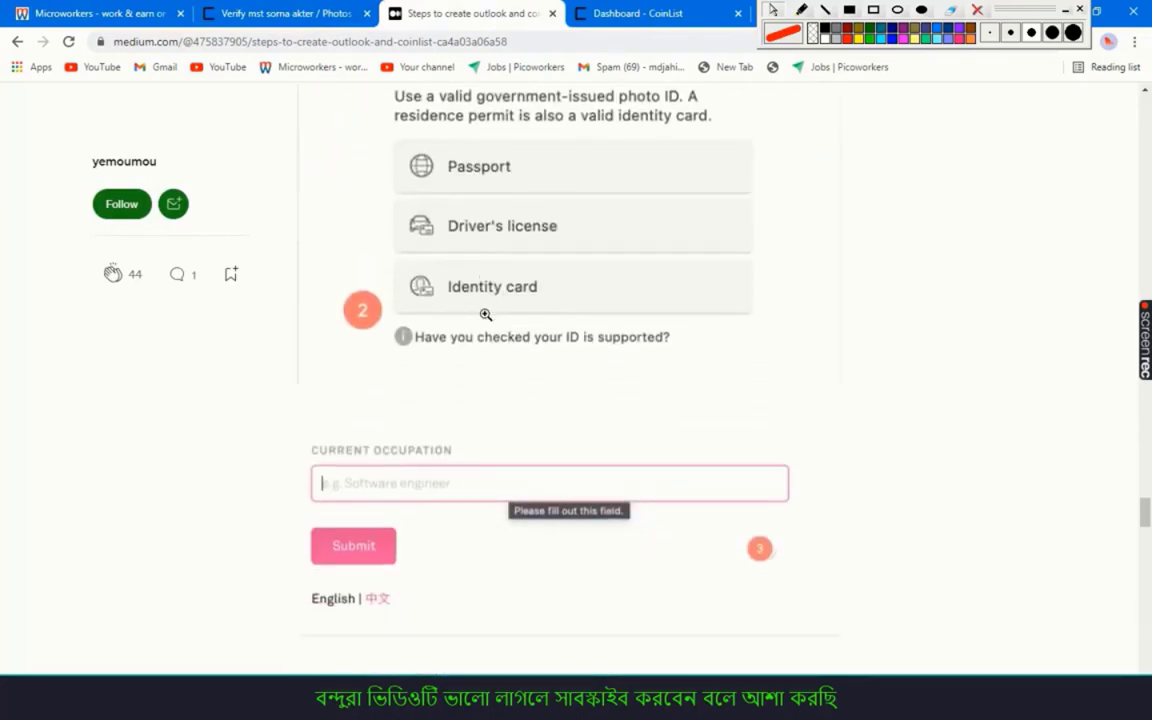
scroll(487, 309, up, 4)
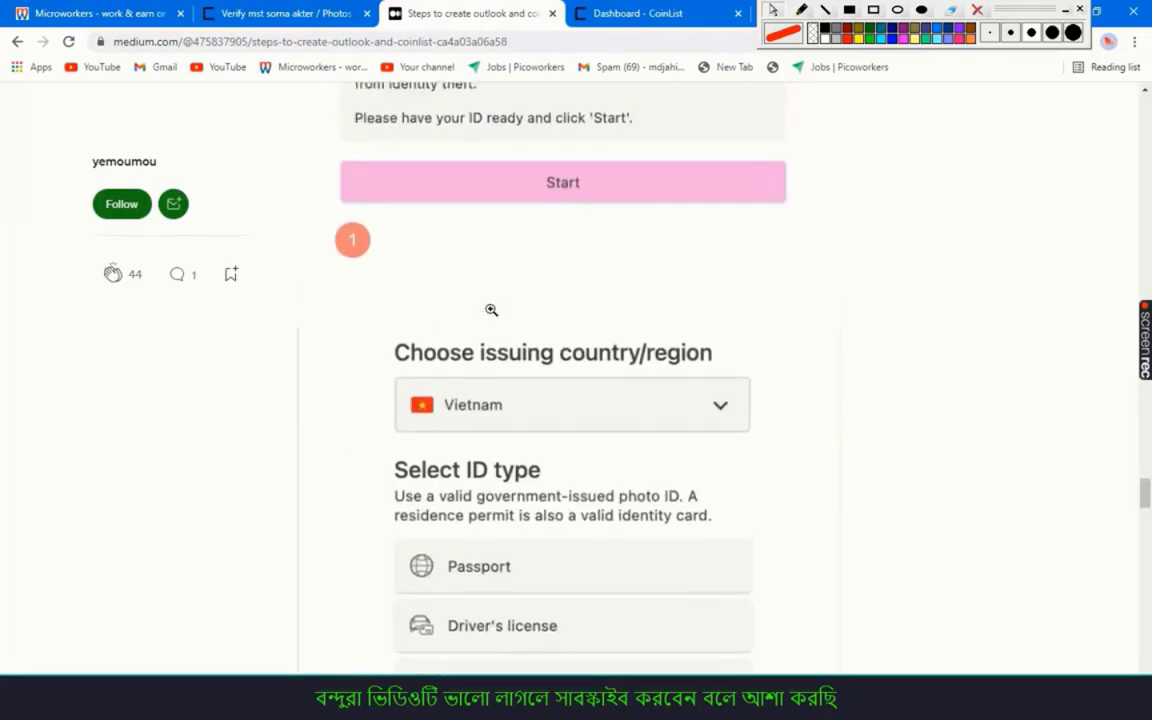
scroll(489, 307, down, 4)
scroll(491, 310, down, 2)
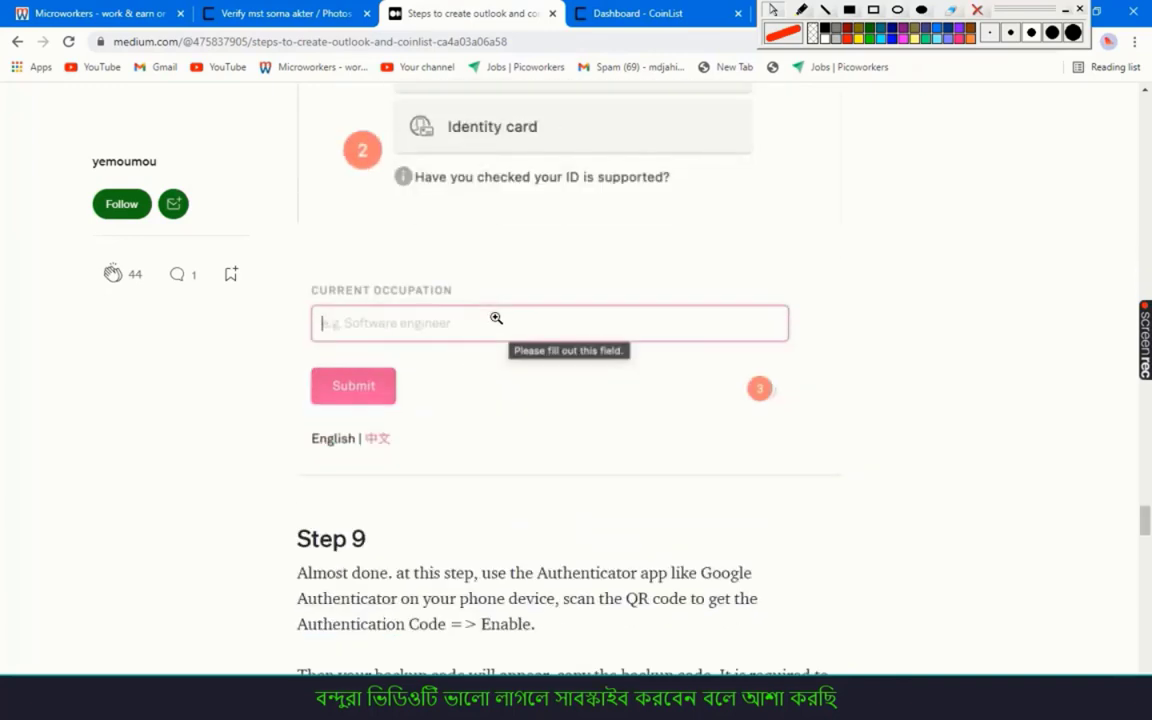
scroll(496, 319, up, 4)
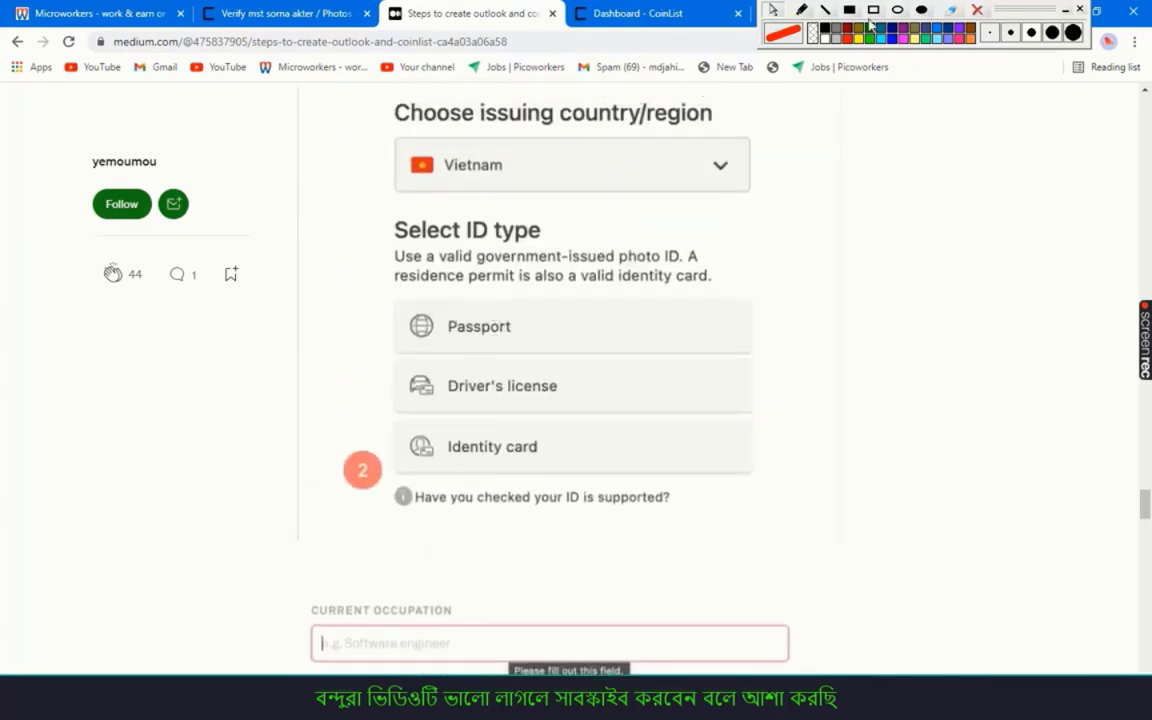
click(873, 11)
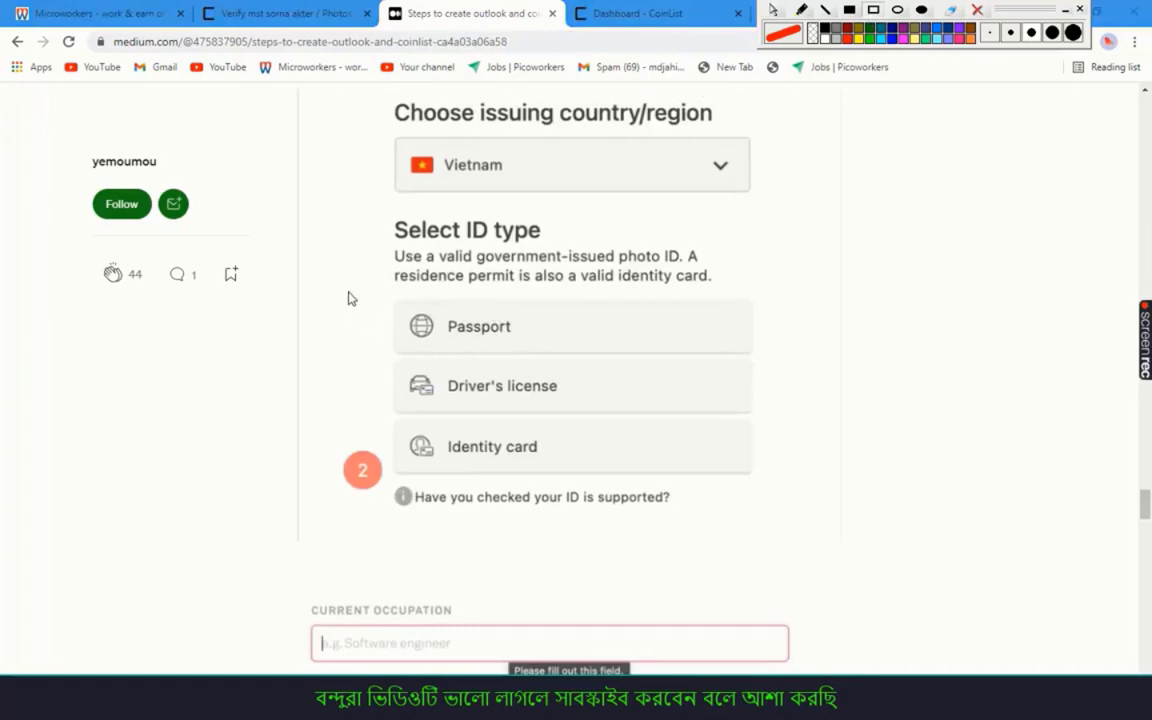
mouse_move(343, 298)
mouse_down()
mouse_move(500, 336)
mouse_move(750, 352)
mouse_up()
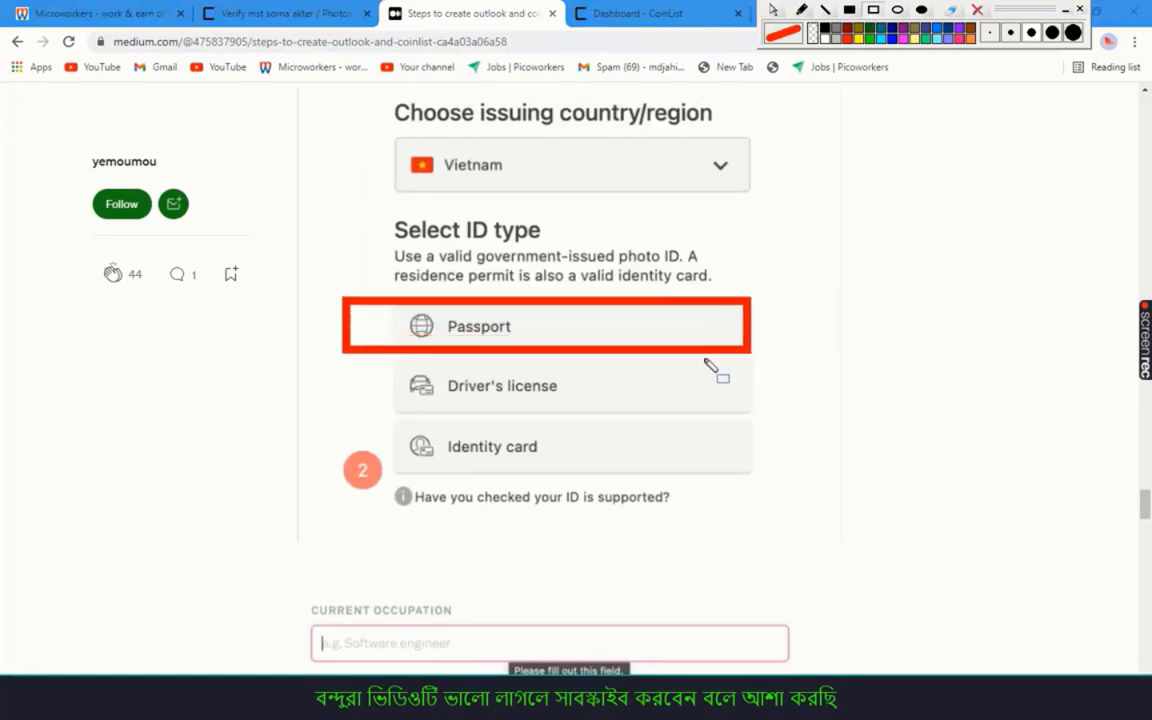
Box the other ID options, tick Passport and Driver's license, cross out Identity card, then clear markings
mouse_move(343, 358)
mouse_down()
mouse_move(620, 400)
mouse_move(755, 405)
mouse_up()
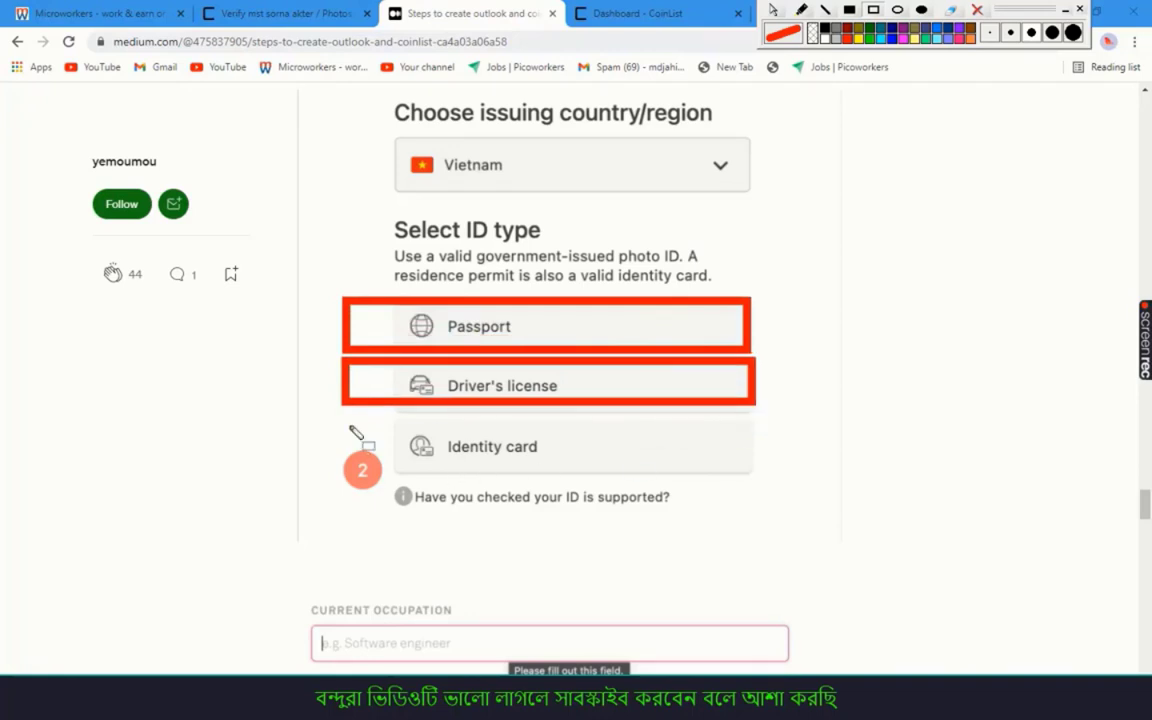
mouse_move(340, 420)
mouse_down()
mouse_move(769, 483)
mouse_move(757, 476)
mouse_up()
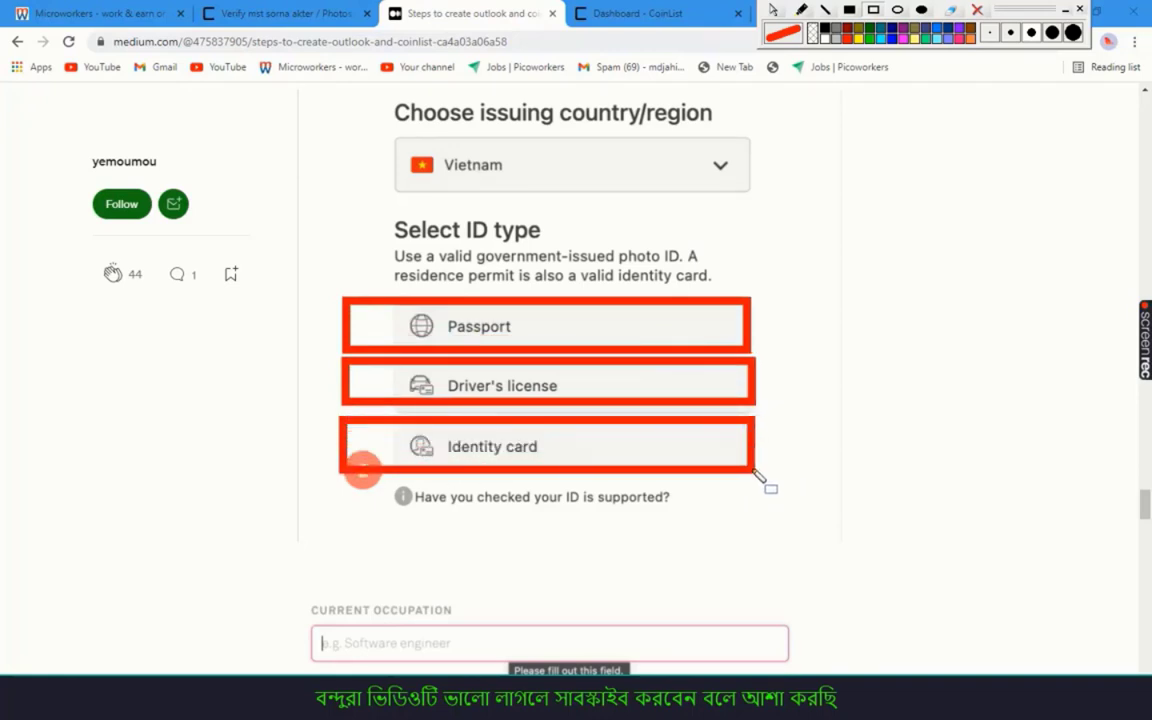
click(826, 30)
mouse_move(388, 322)
mouse_down()
mouse_move(437, 316)
mouse_move(592, 222)
mouse_up()
drag(400, 377, 760, 170)
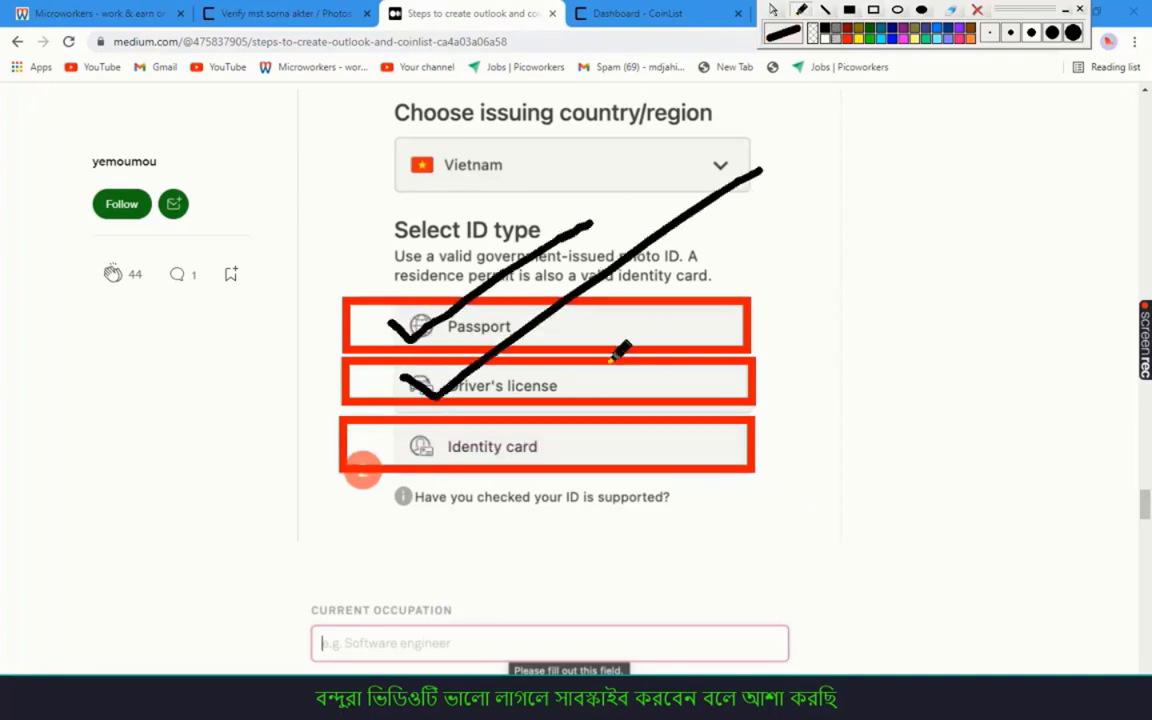
mouse_move(342, 428)
mouse_down()
mouse_move(743, 457)
mouse_move(375, 466)
mouse_up()
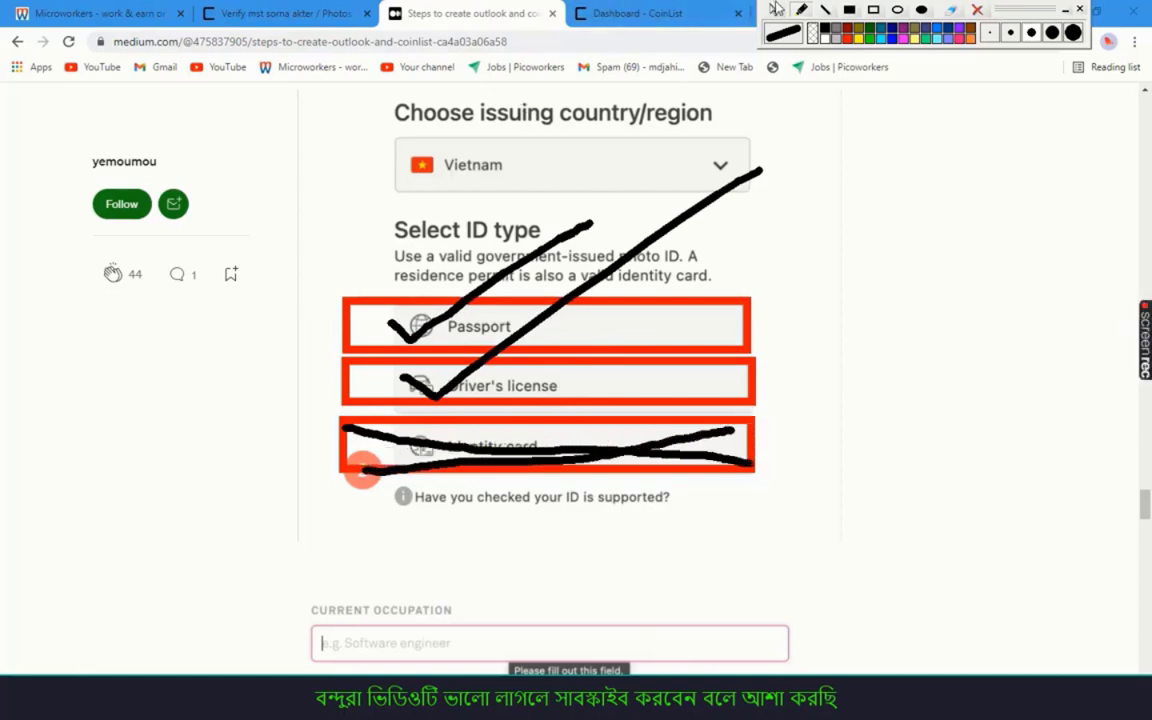
click(978, 10)
scroll(491, 270, down, 3)
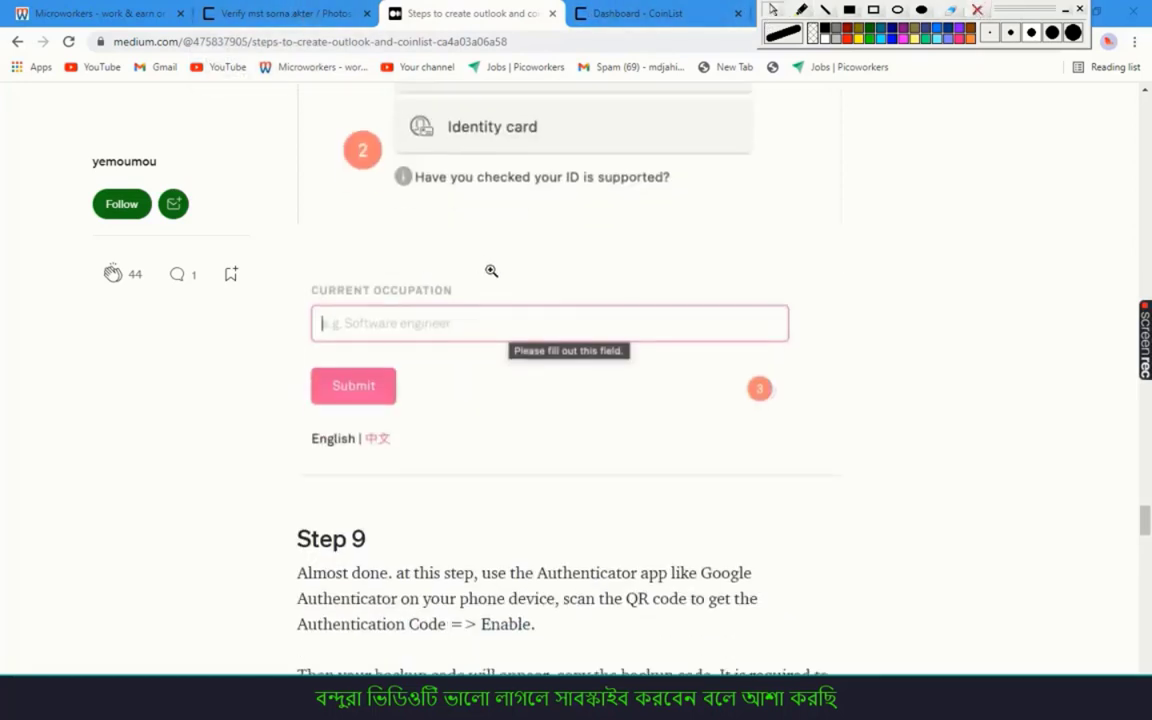
scroll(491, 270, down, 7)
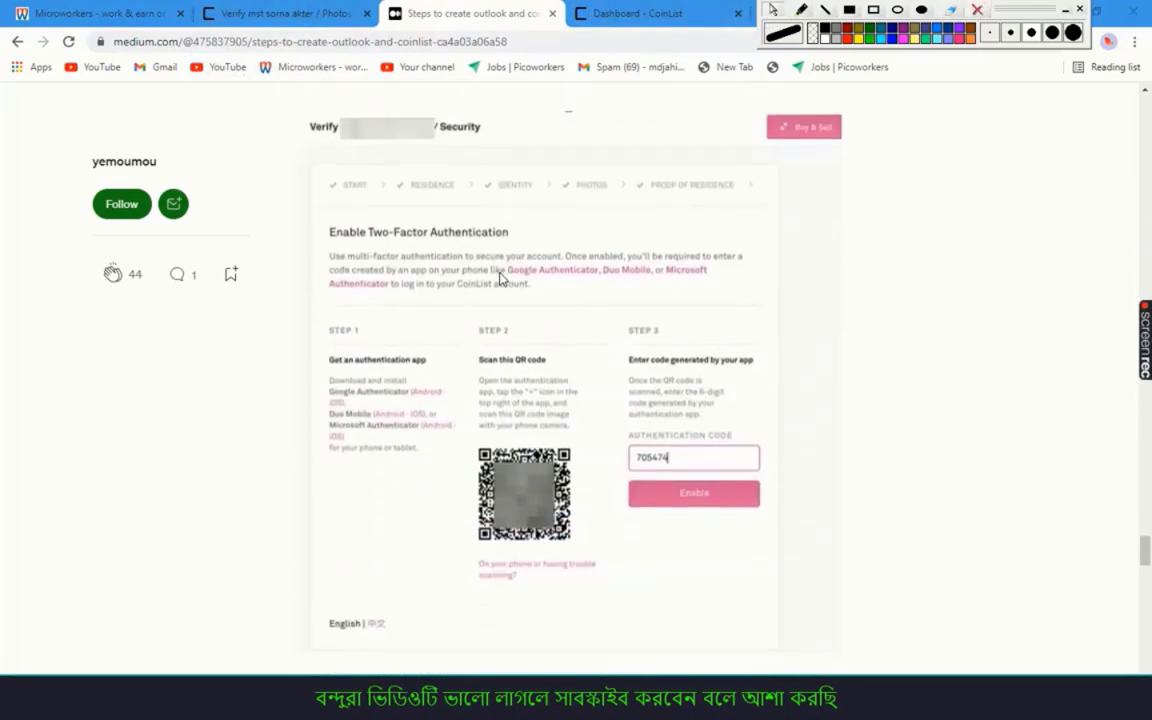
scroll(501, 278, up, 1)
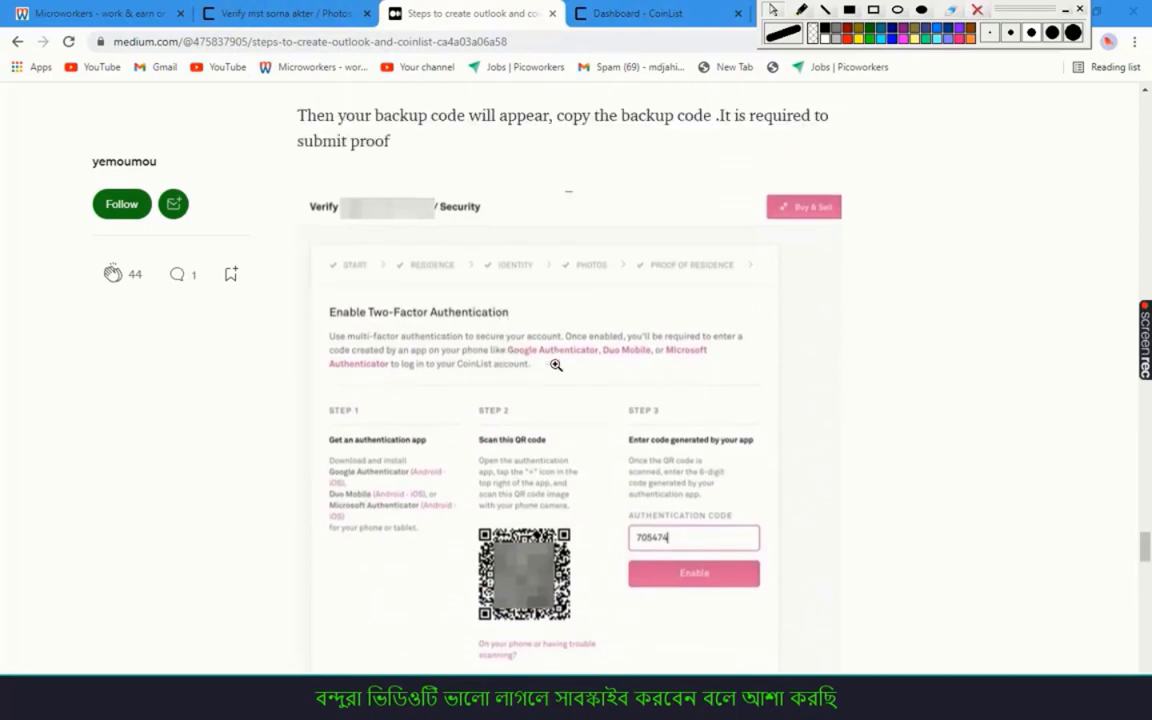
scroll(556, 365, down, 5)
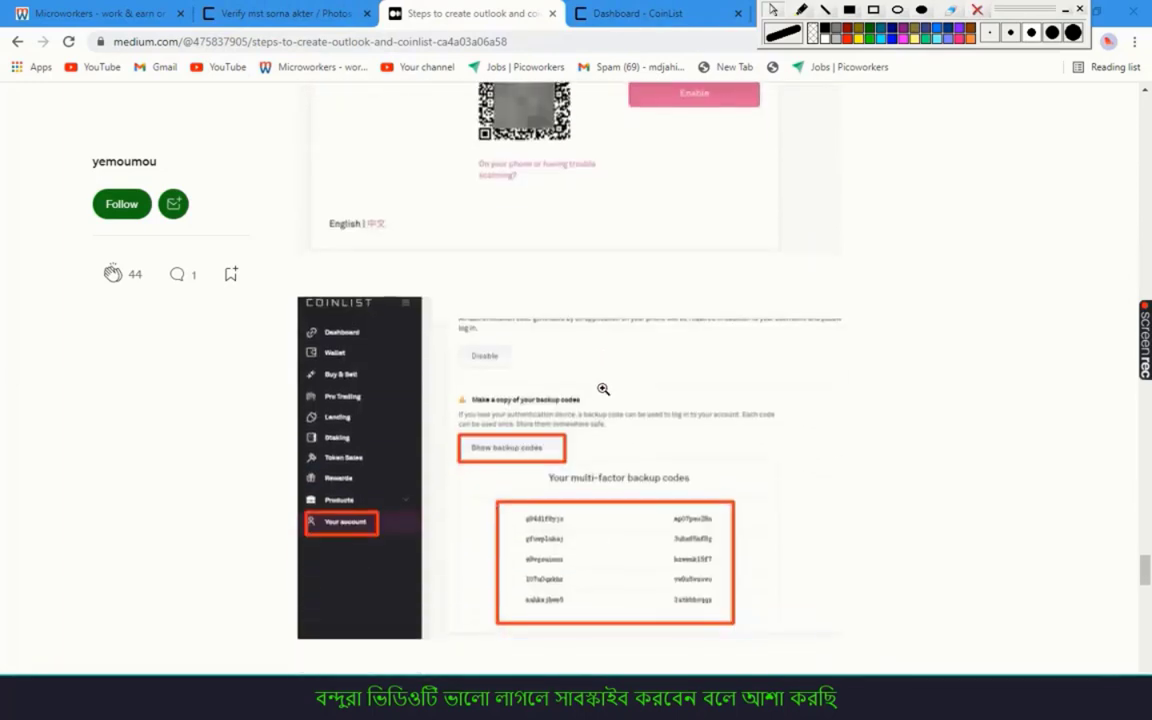
scroll(603, 389, down, 9)
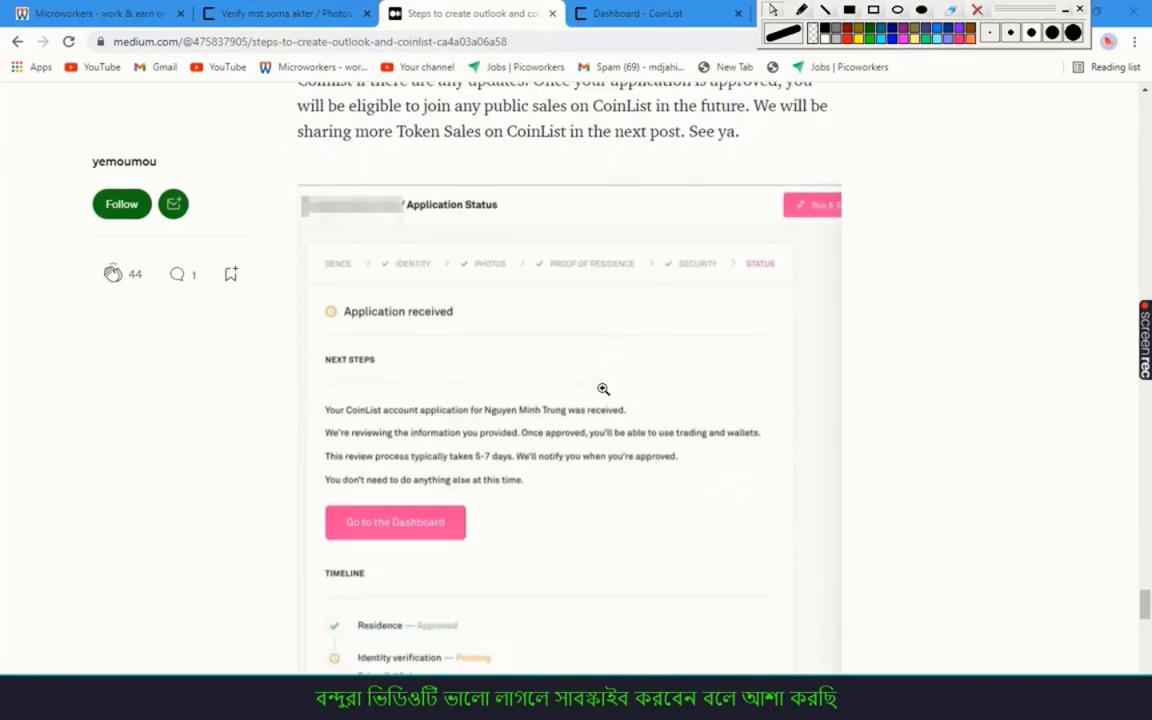
scroll(603, 389, down, 5)
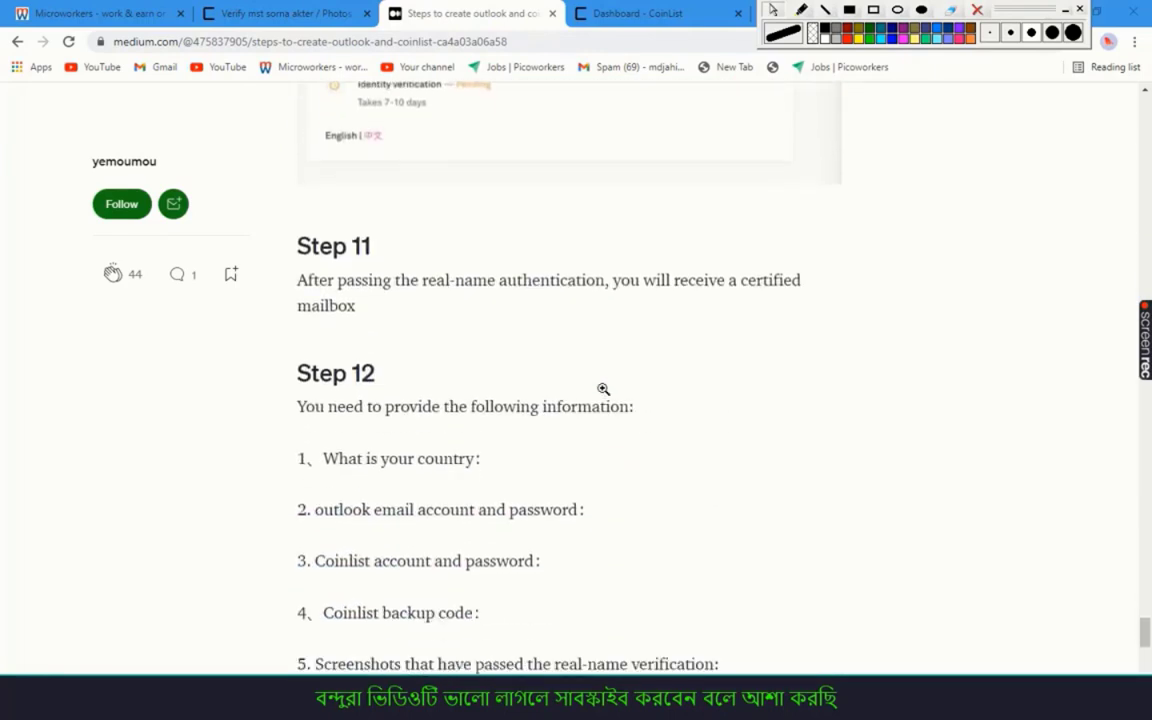
scroll(603, 389, down, 2)
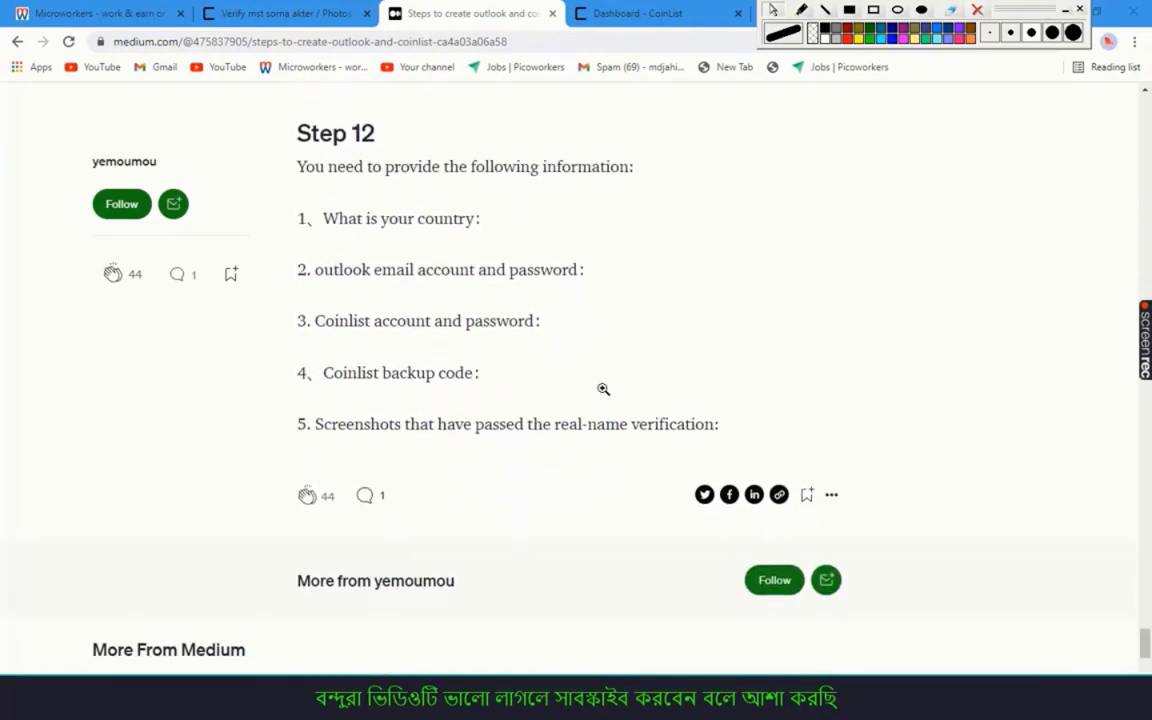
scroll(603, 389, down, 3)
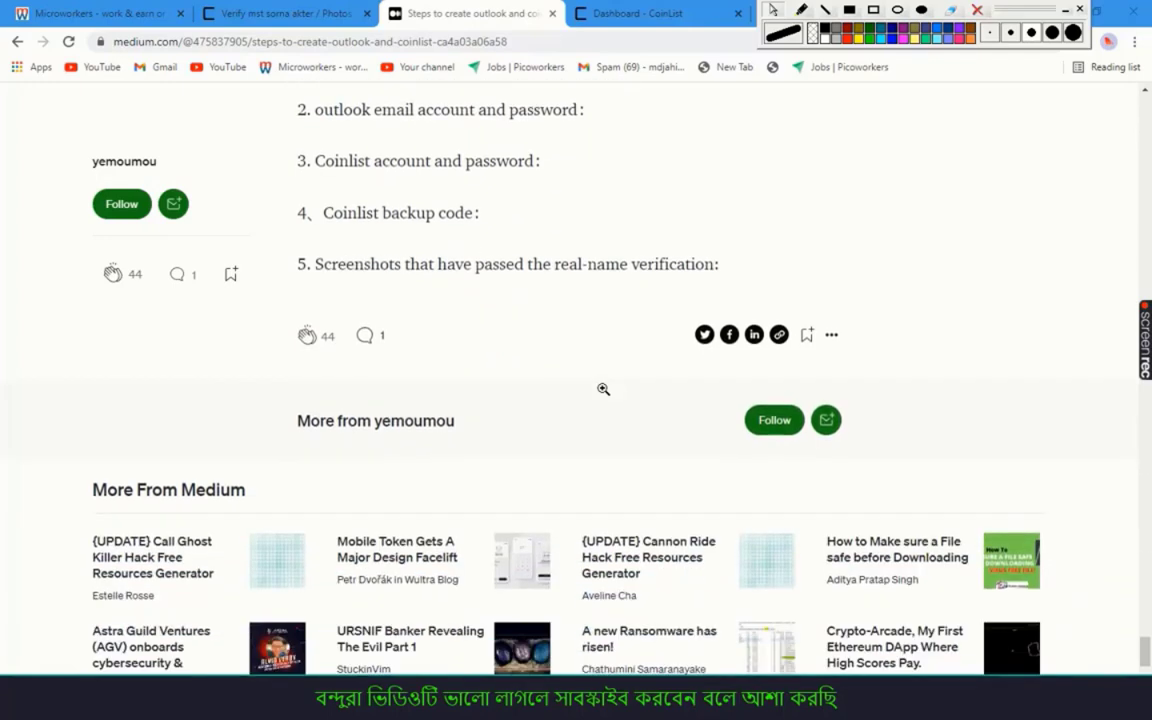
scroll(595, 388, up, 2)
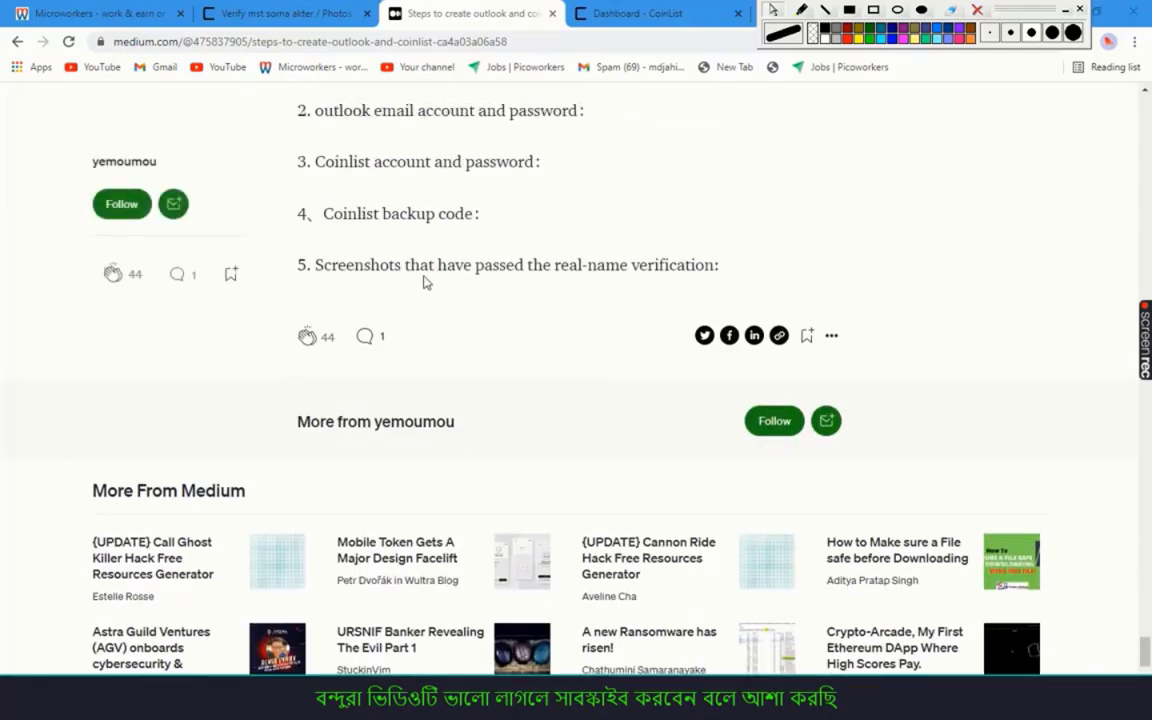
scroll(424, 283, up, 1)
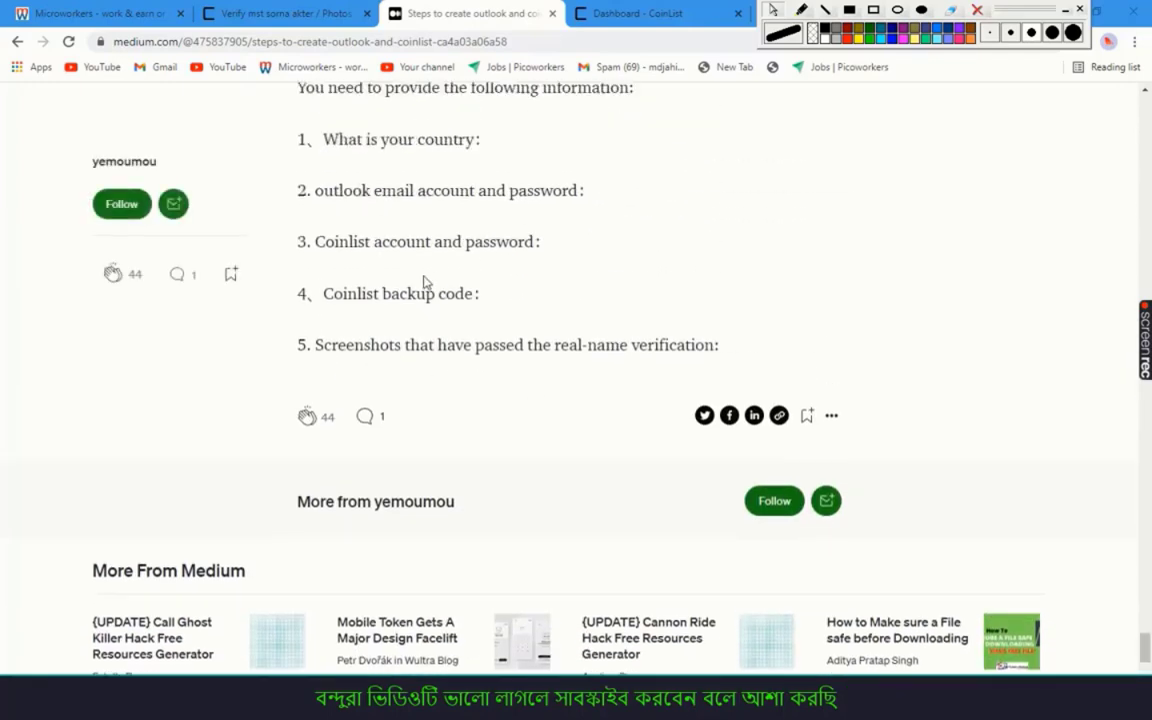
Return to CoinList and start the ID verification process
click(293, 12)
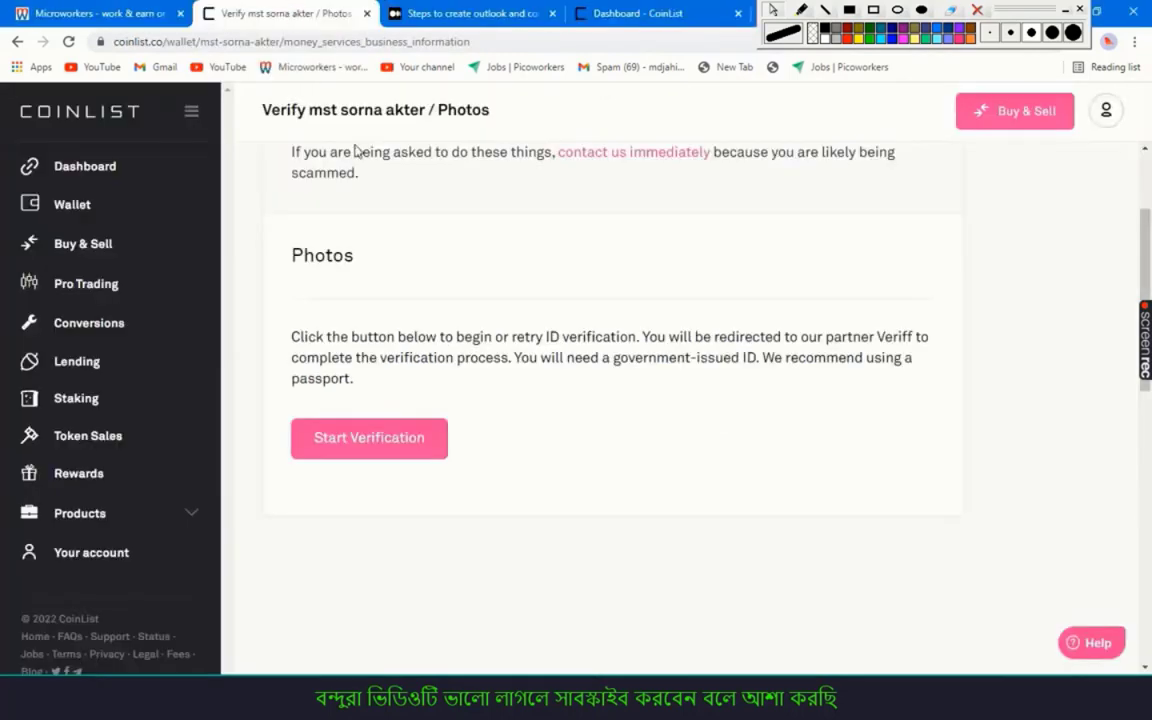
click(416, 440)
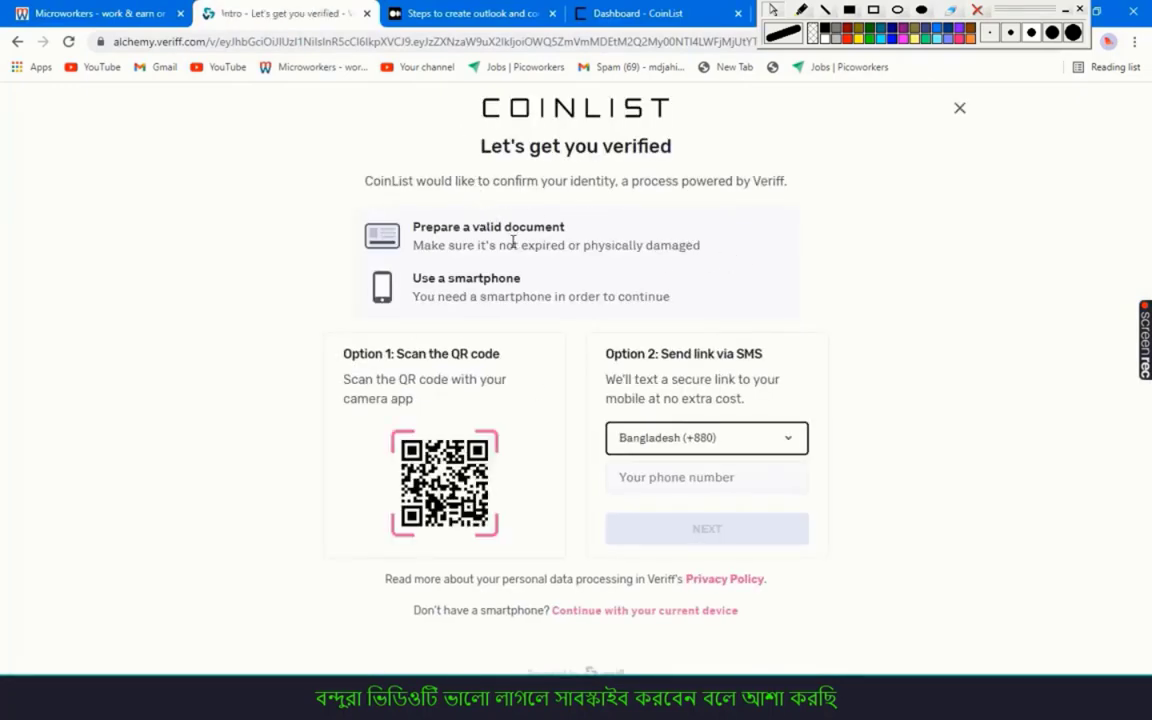
click(383, 245)
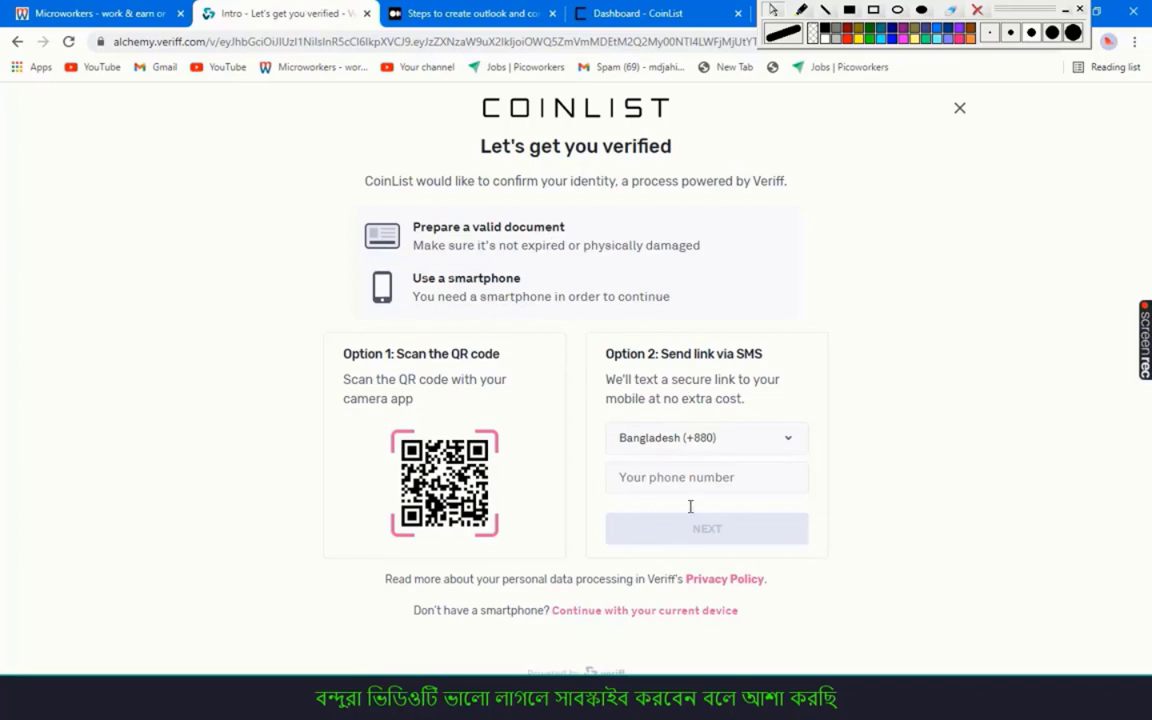
Enter the saved phone number without the duplicated +880 prefix and request the verification link
click(709, 476)
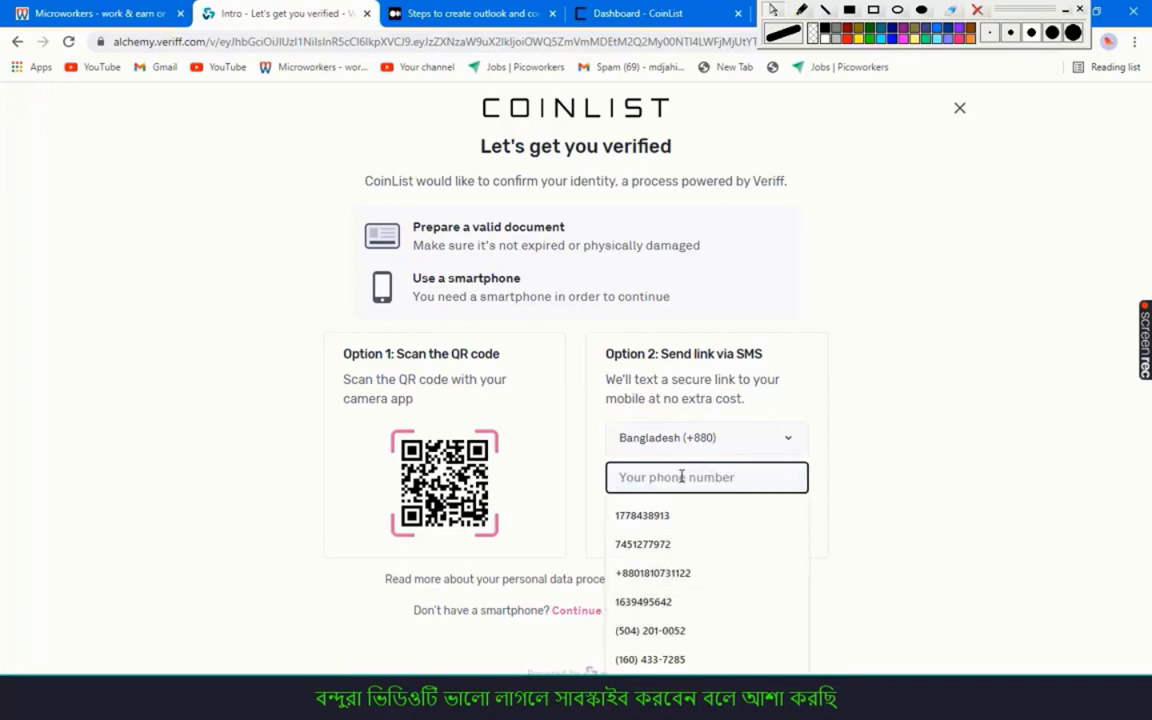
click(680, 575)
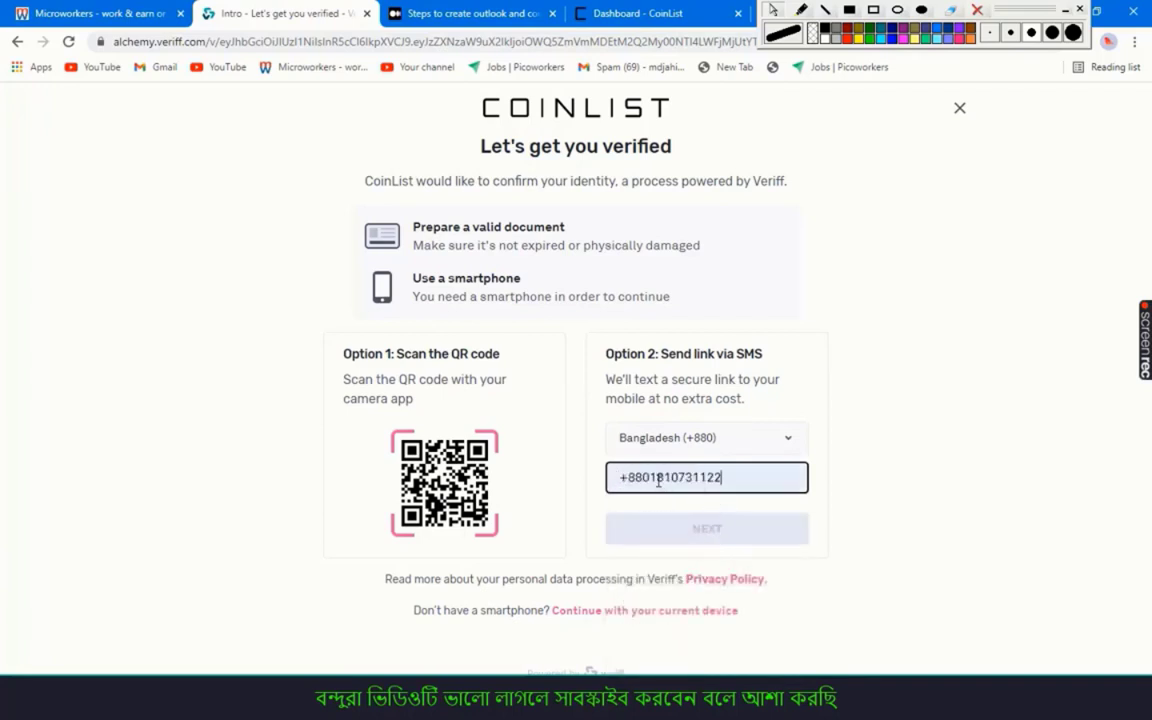
drag(651, 478, 573, 487)
key(BackSpace)
click(668, 545)
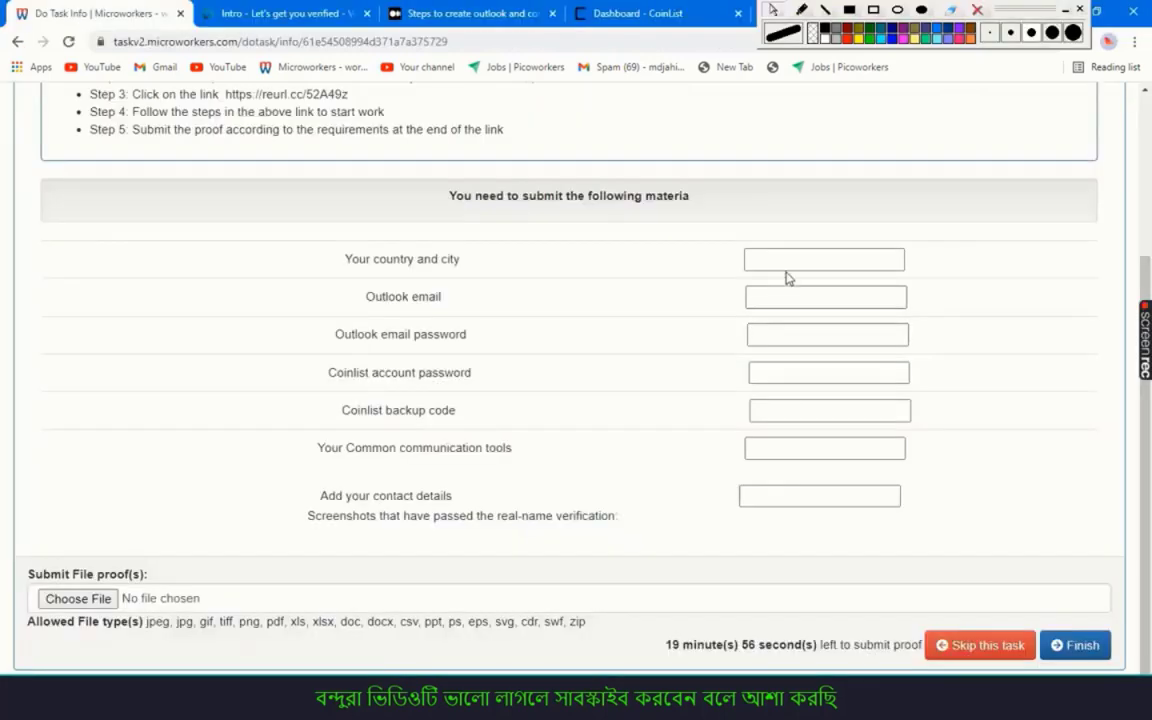
Enter 'mymensingh.bangladesh' as the country and city
click(788, 262)
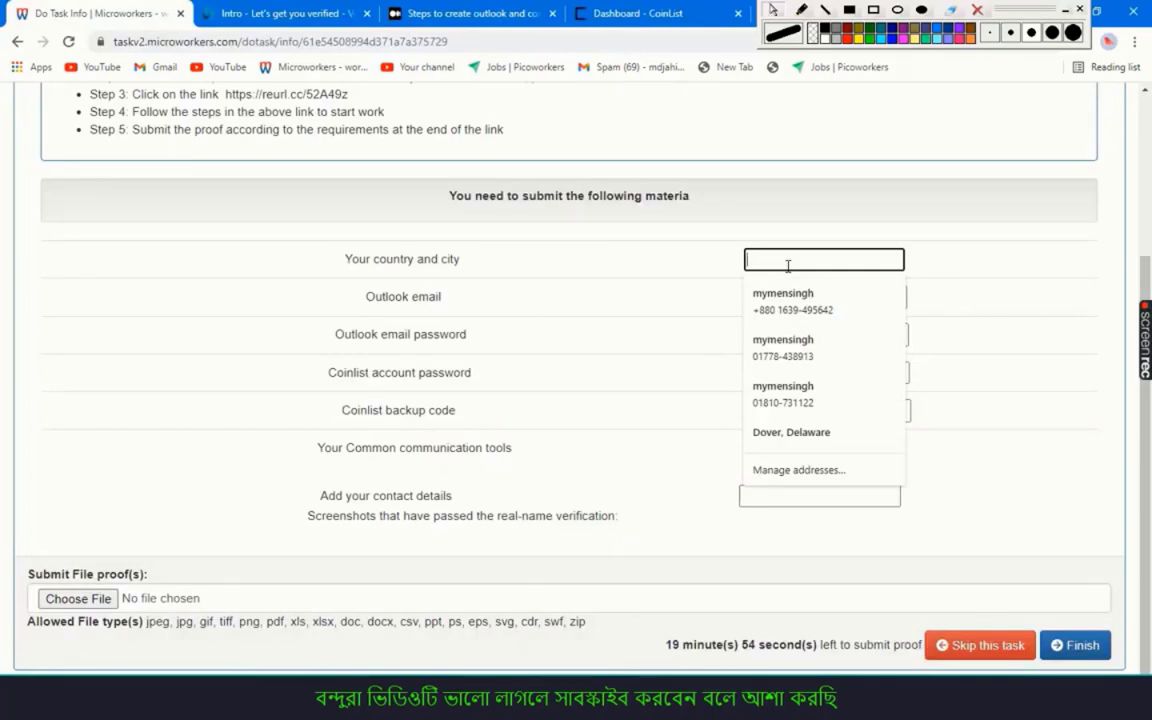
text(m)
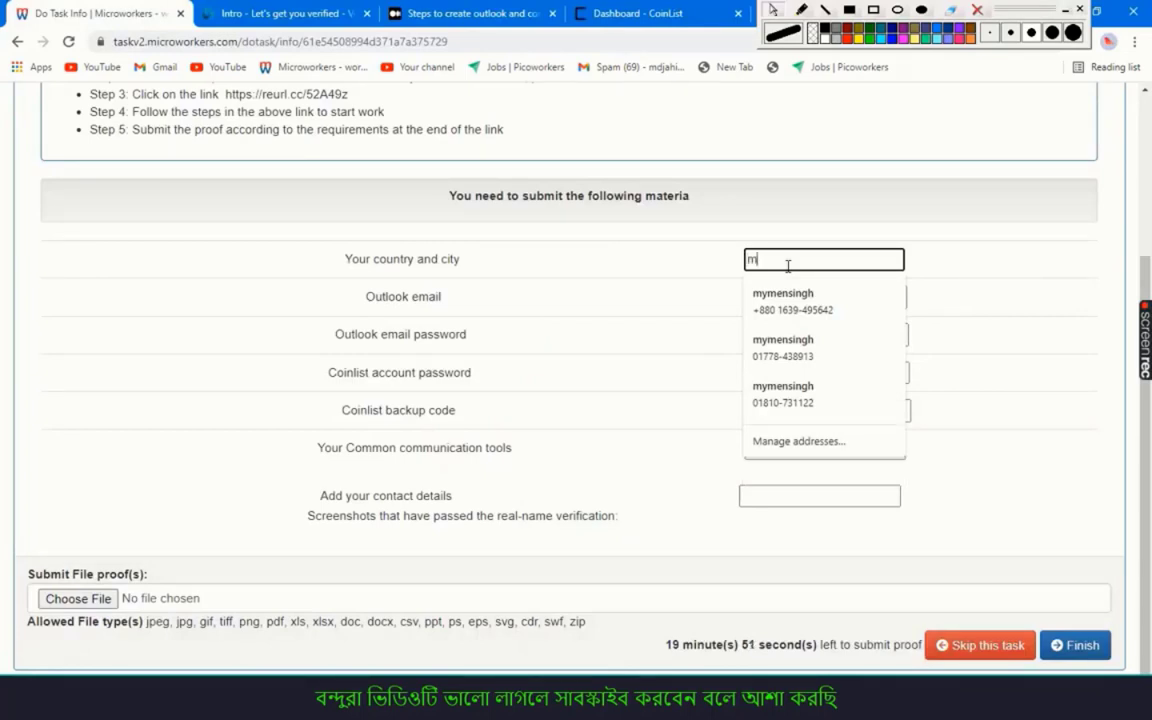
text(ymensingh)
click(825, 262)
text(.banglad)
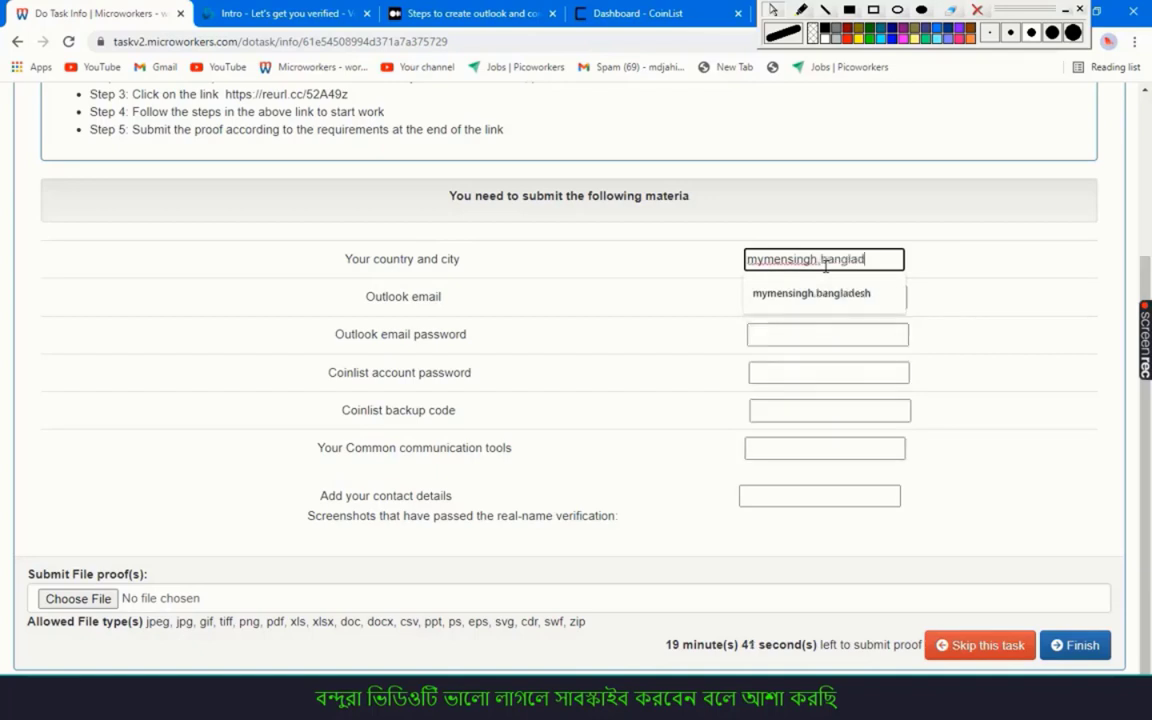
text(esh)
Fill in the saved Outlook email and password, and copy the password
click(813, 298)
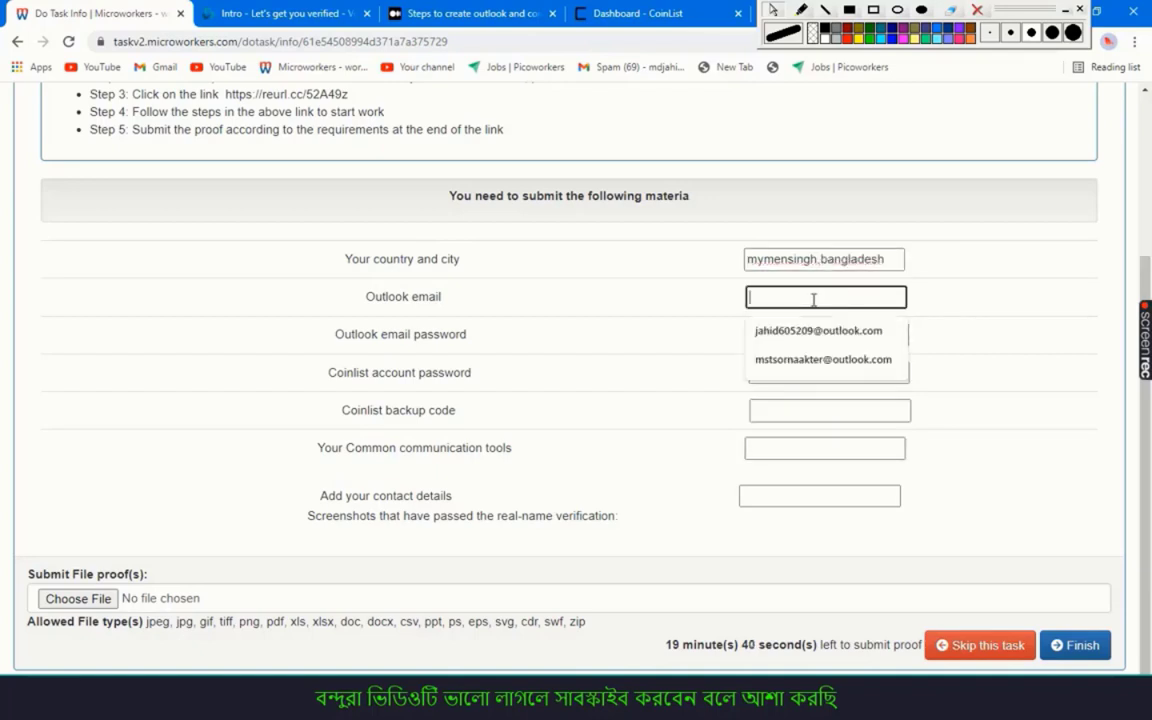
click(812, 360)
click(785, 336)
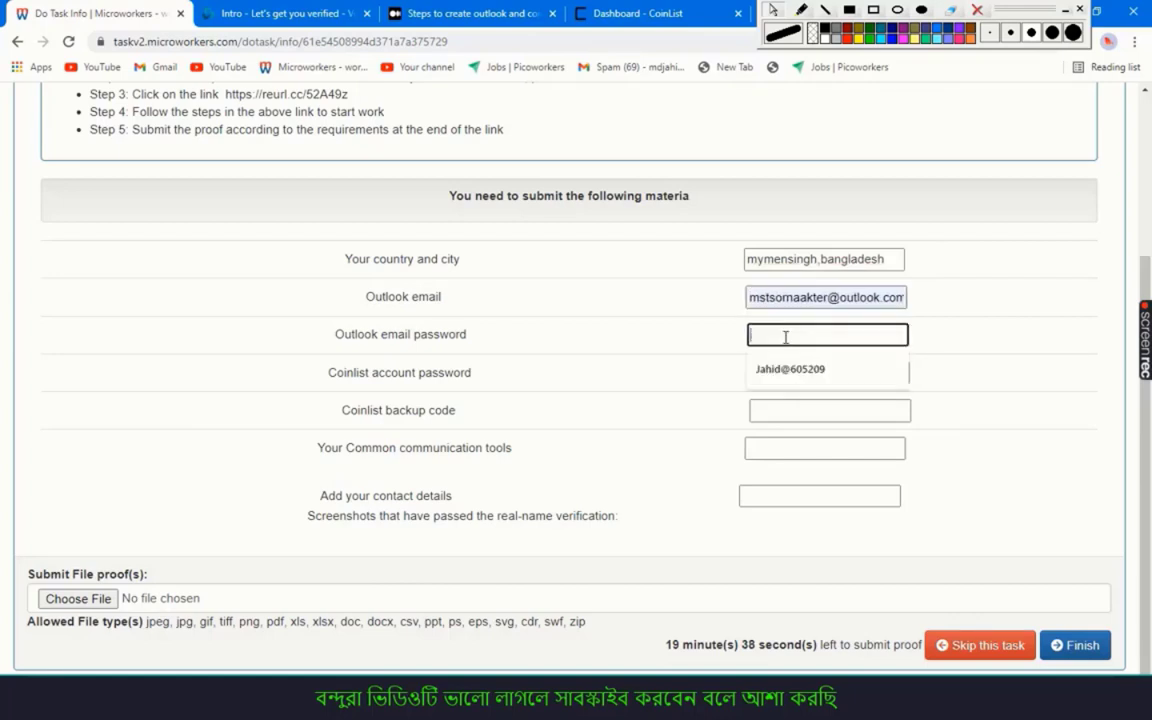
click(797, 376)
drag(833, 335, 749, 335)
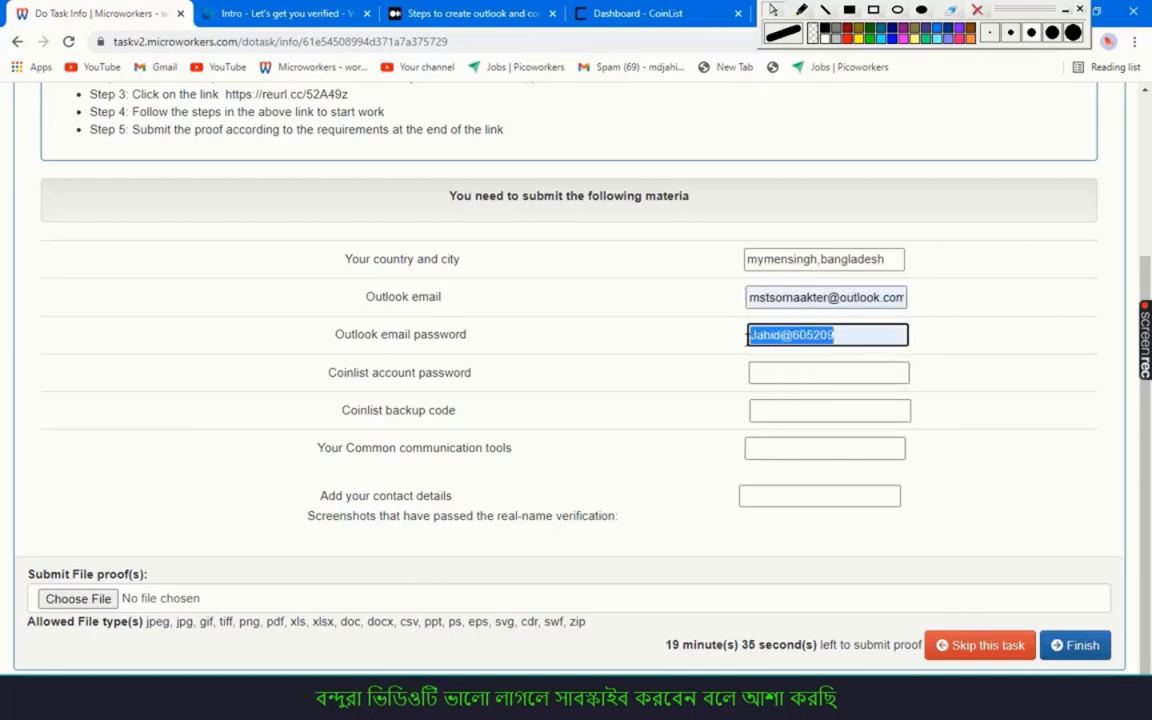
Fill in the CoinList account password and the Coinlist backup code
click(776, 368)
click(781, 409)
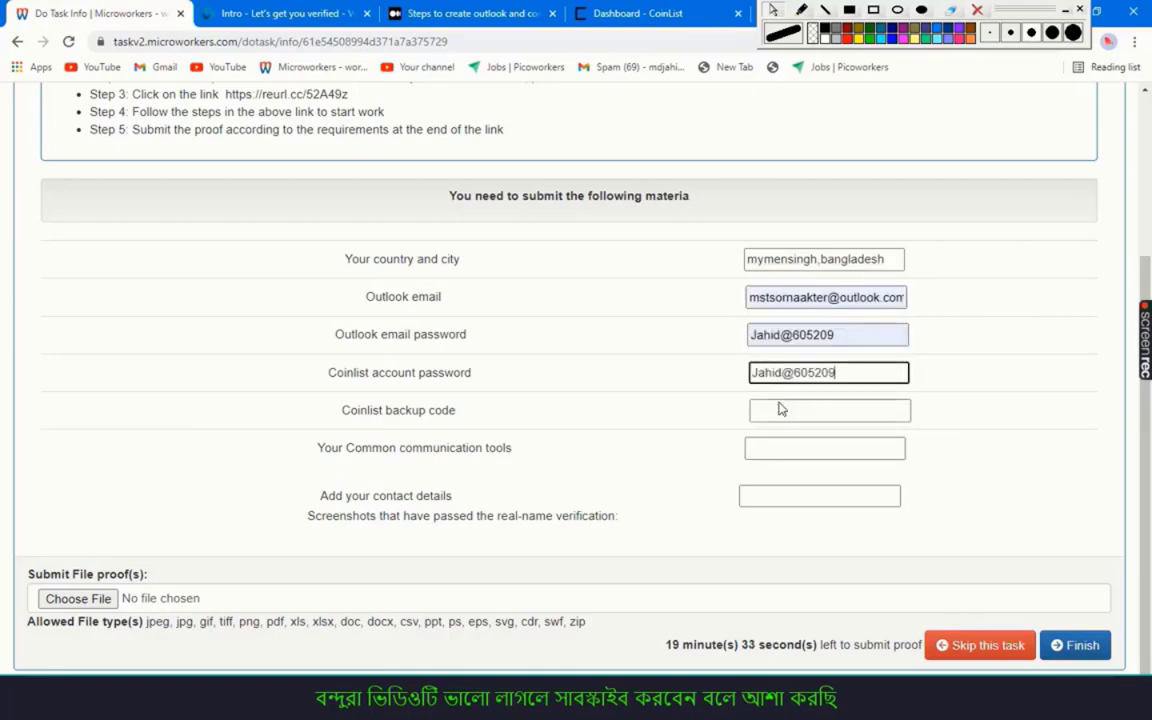
click(781, 409)
key(Down)
key(Return)
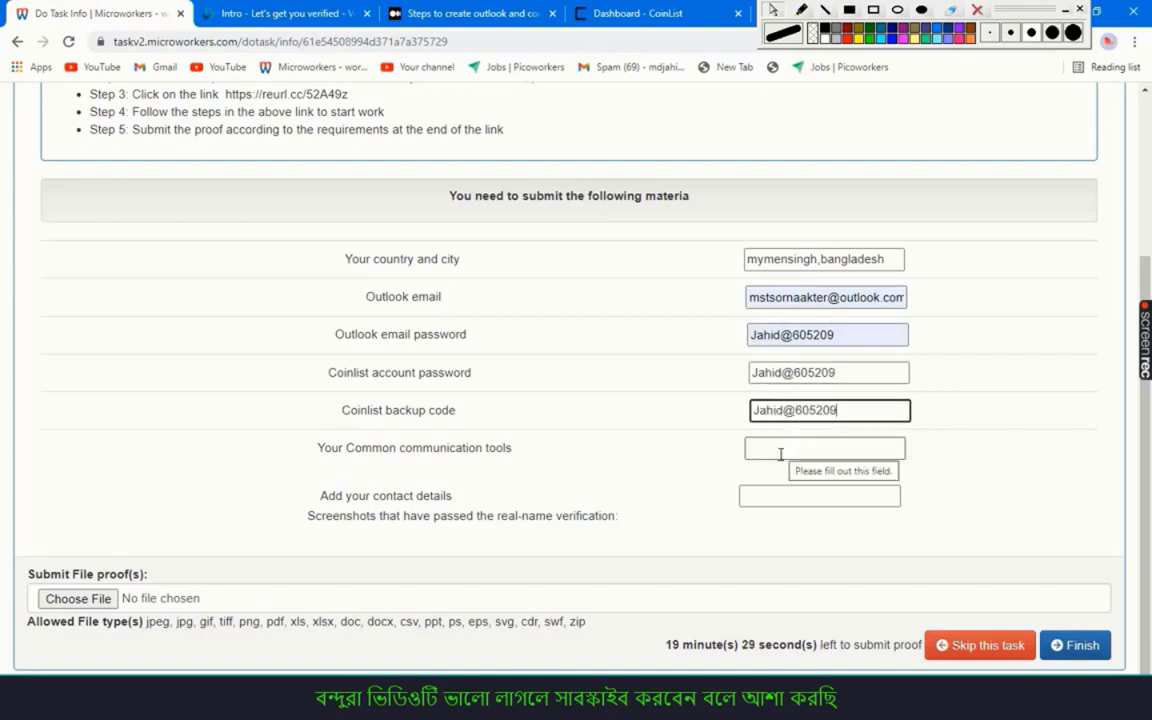
Answer communication tools with 'what is my sister name?' and enter the contact number
click(781, 452)
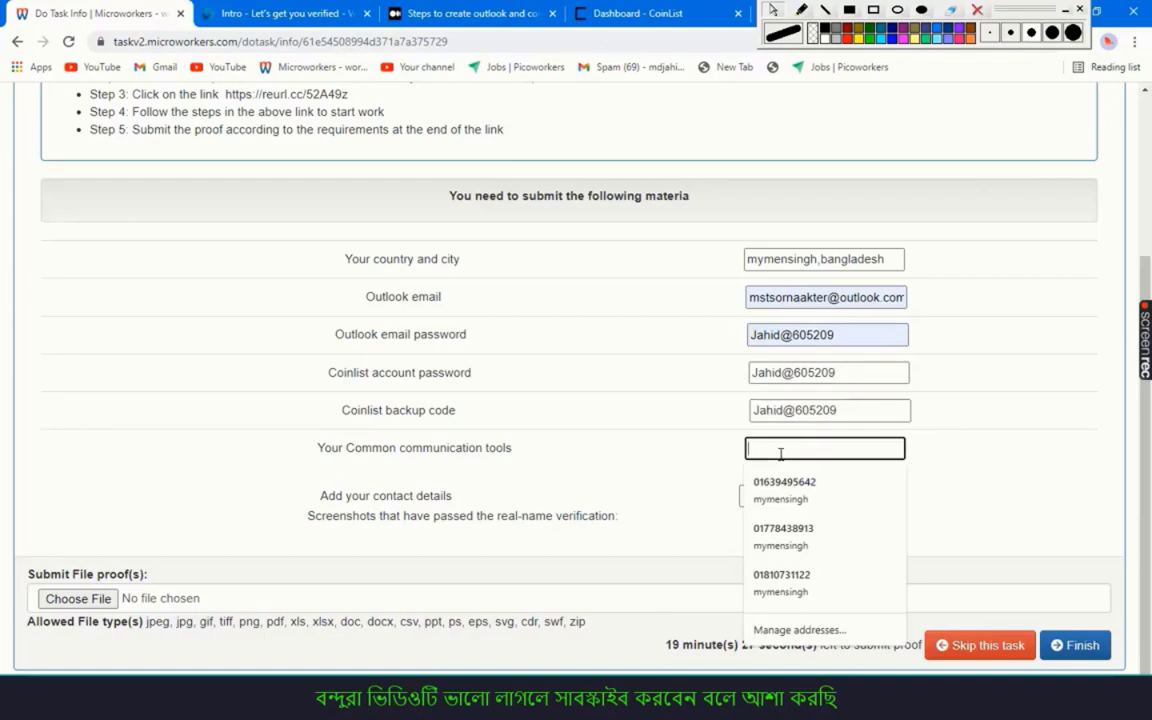
text(what i)
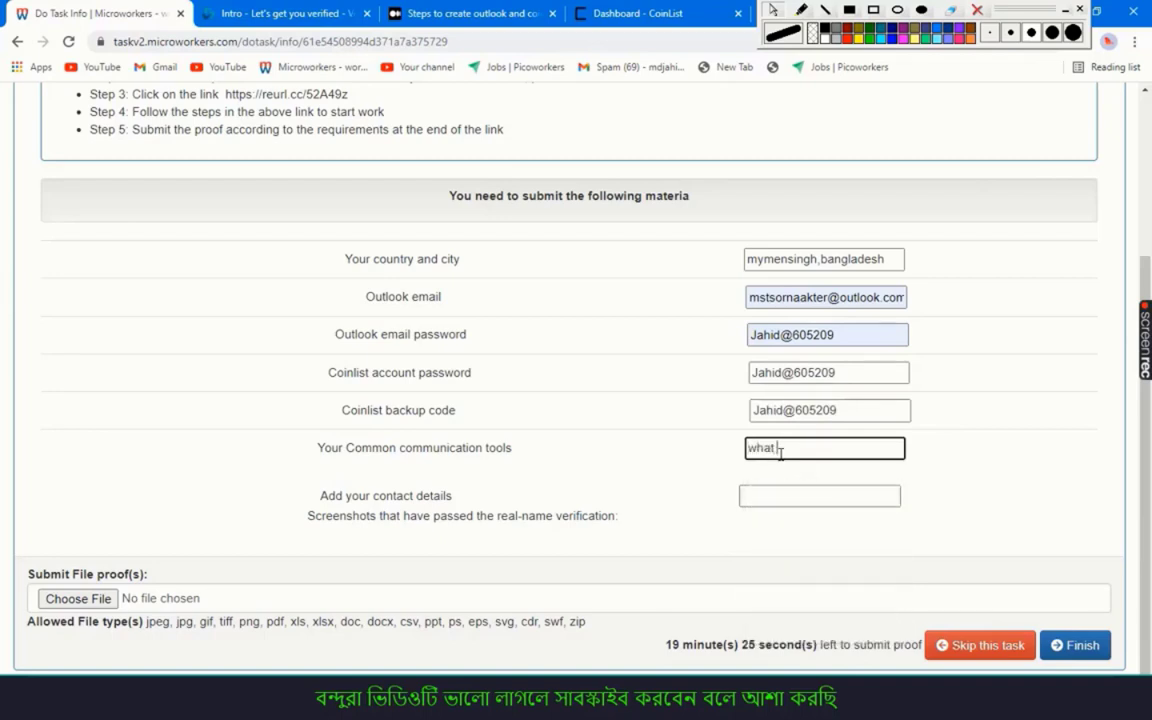
text(s my sister name)
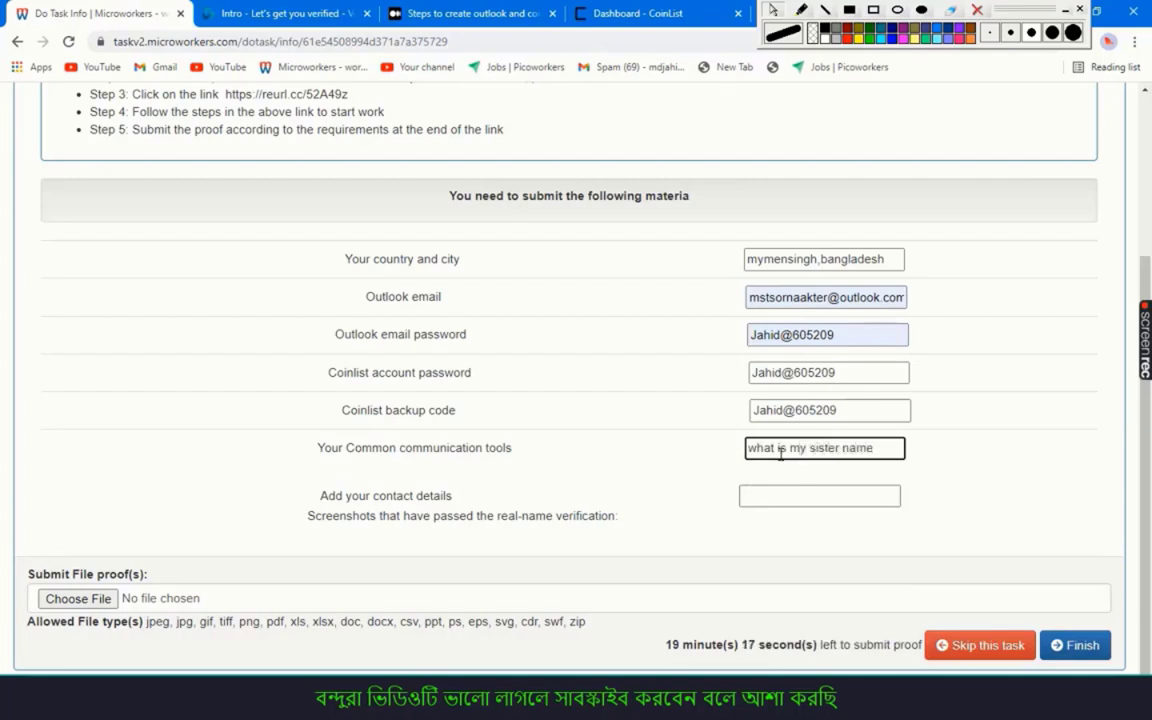
text(?)
key(Return)
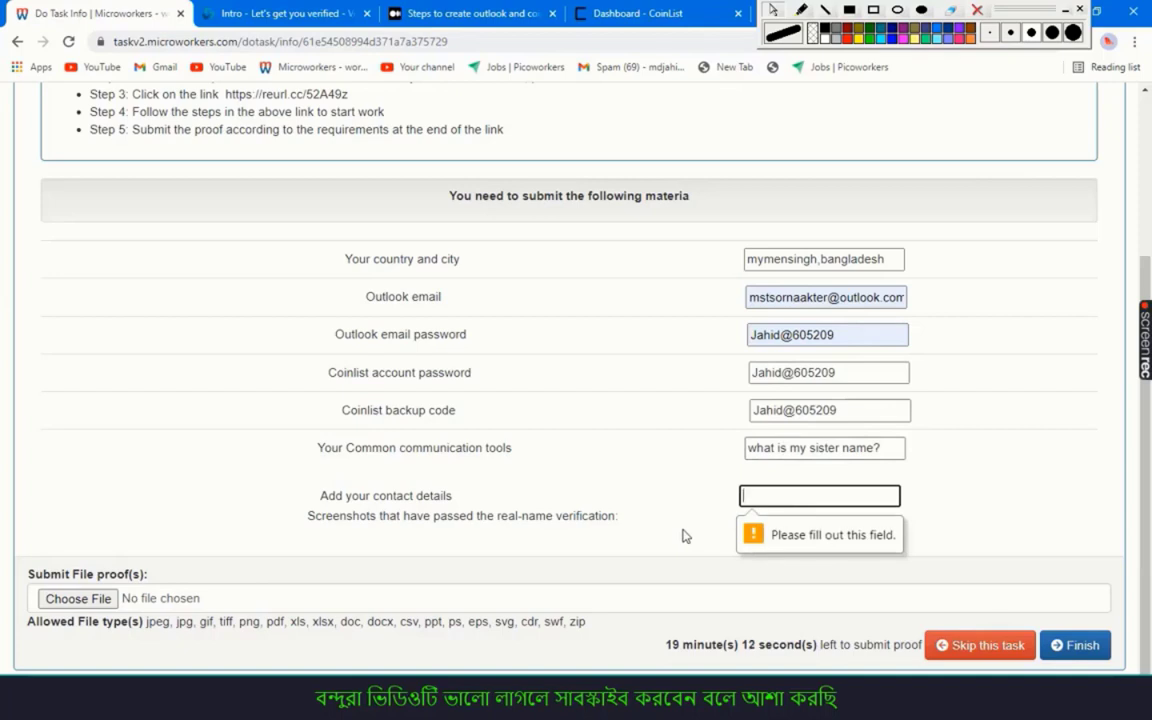
text(0)
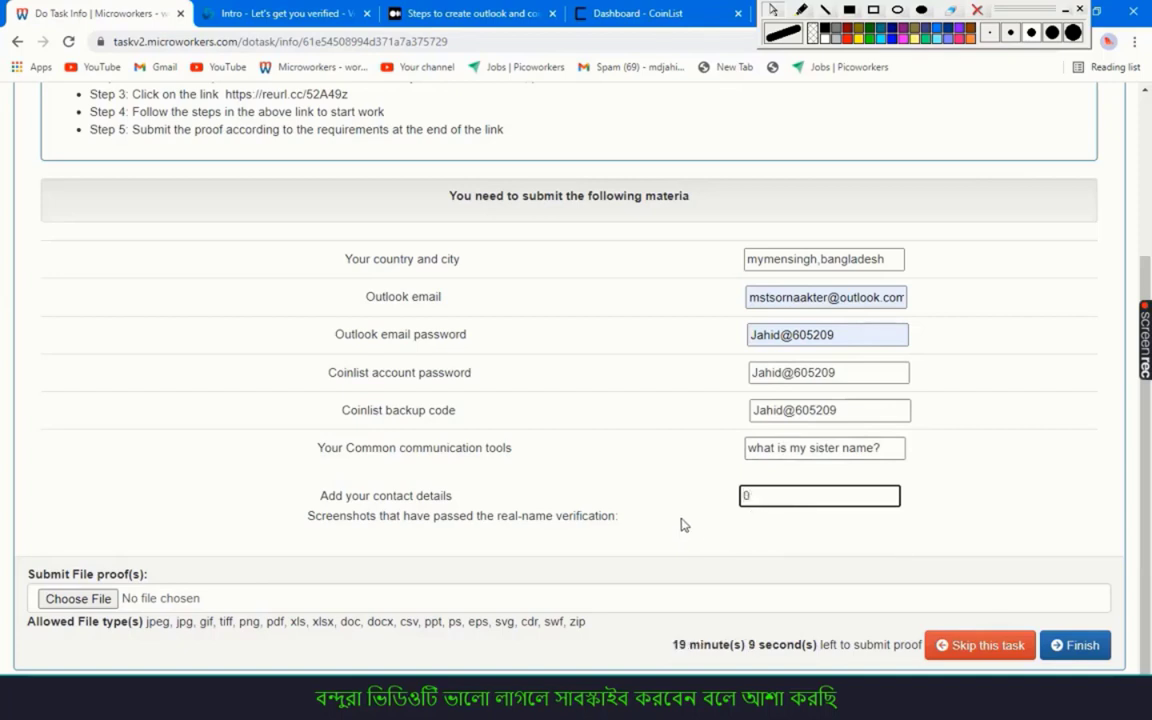
key(BackSpace)
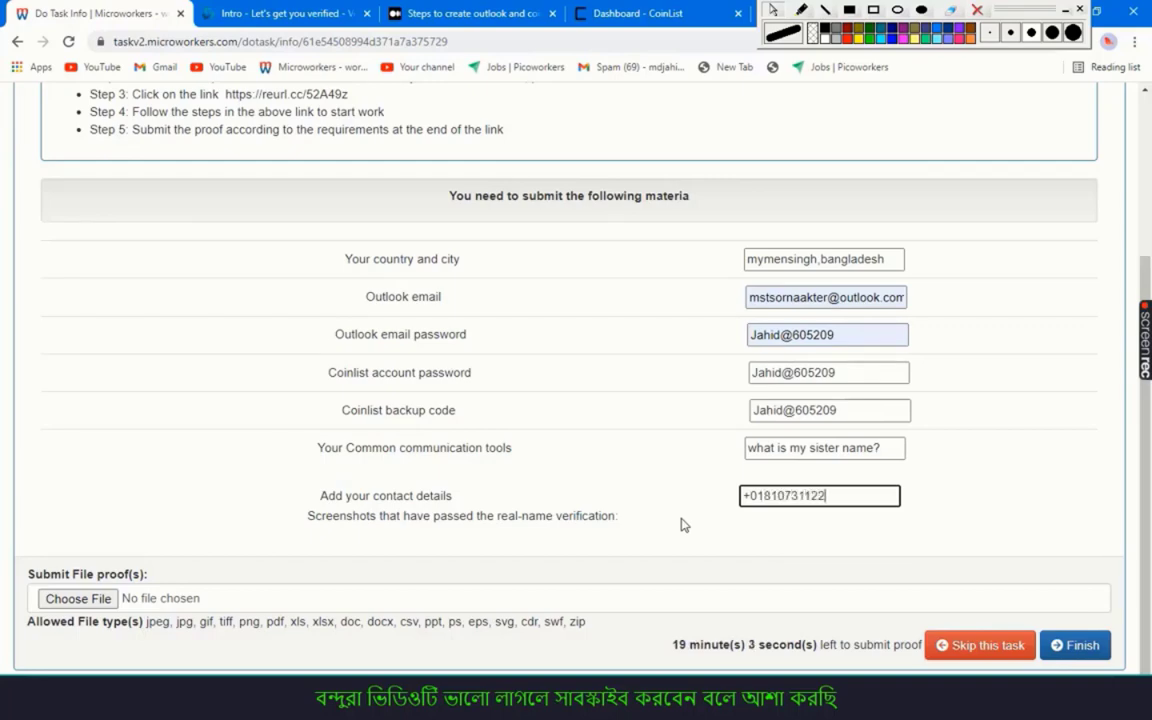
click(78, 598)
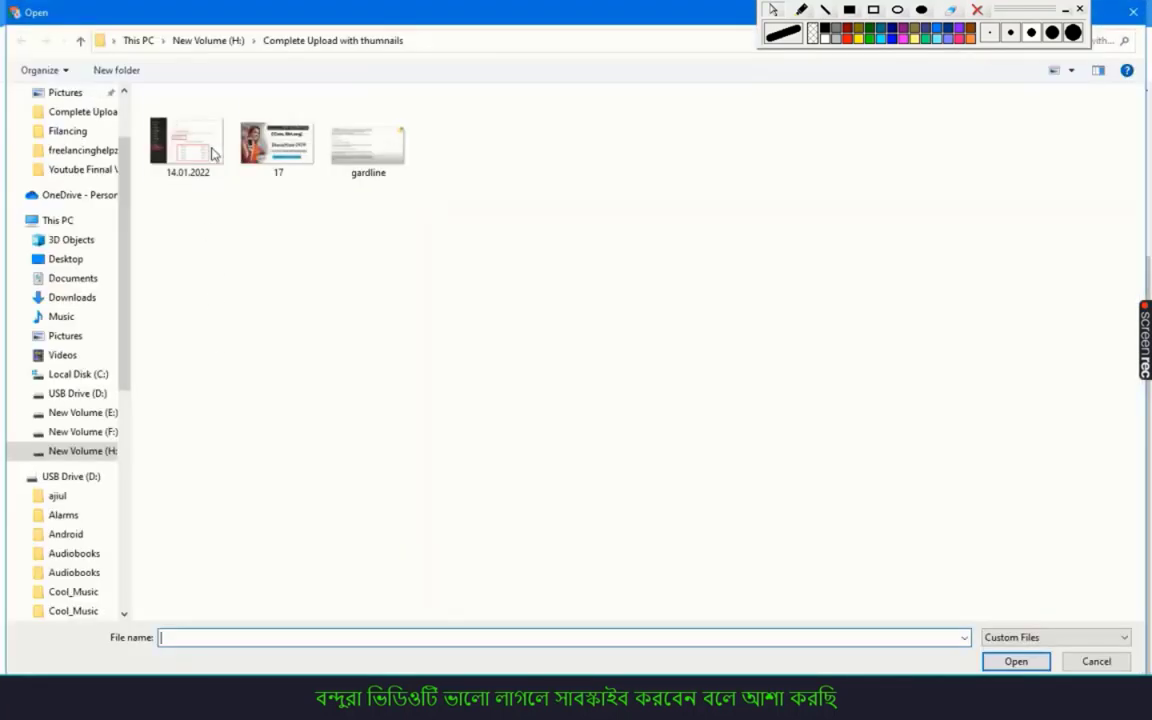
Attach 14.01.2022.jpg as the proof file and scroll back up the form
click(200, 148)
click(1040, 657)
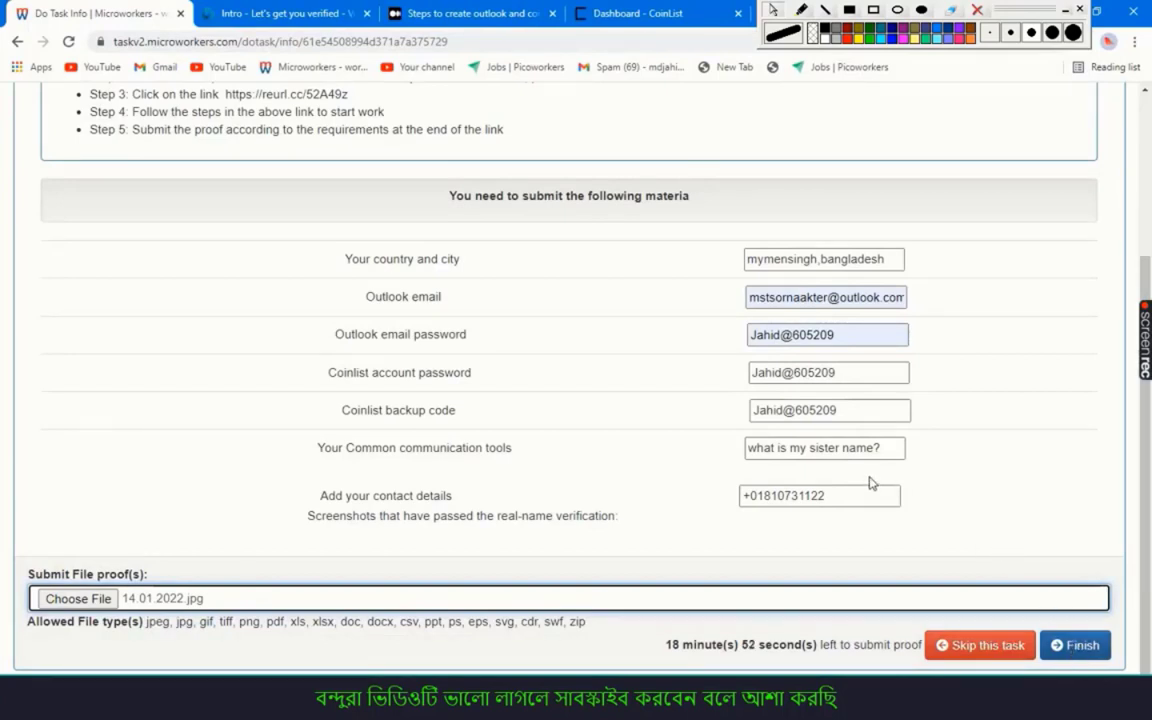
scroll(869, 483, up, 1)
scroll(874, 478, down, 1)
scroll(814, 396, up, 3)
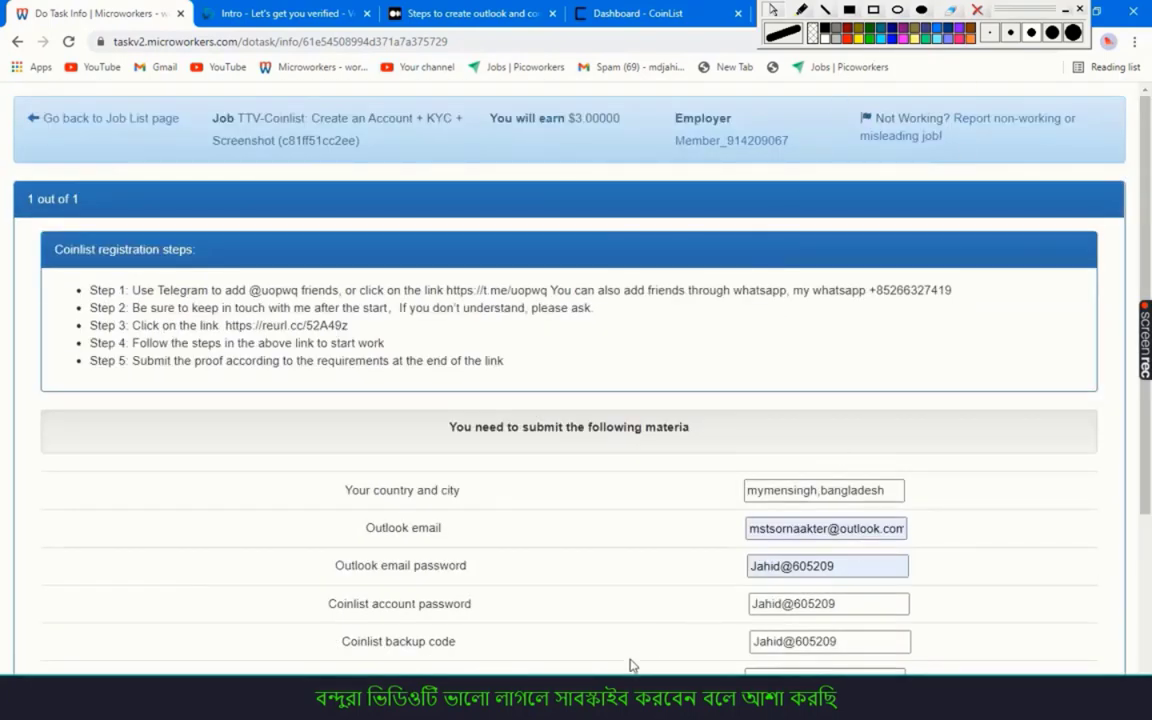